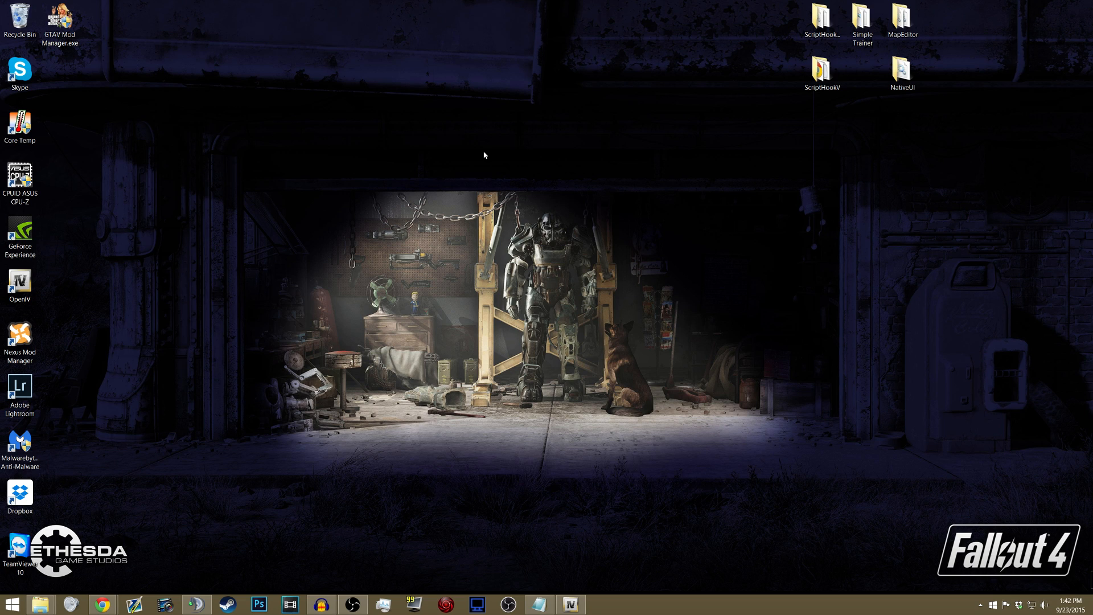
- Open the Notepad note and review the file extensions listed for vehicle, script and map mods
left_click(538, 604)
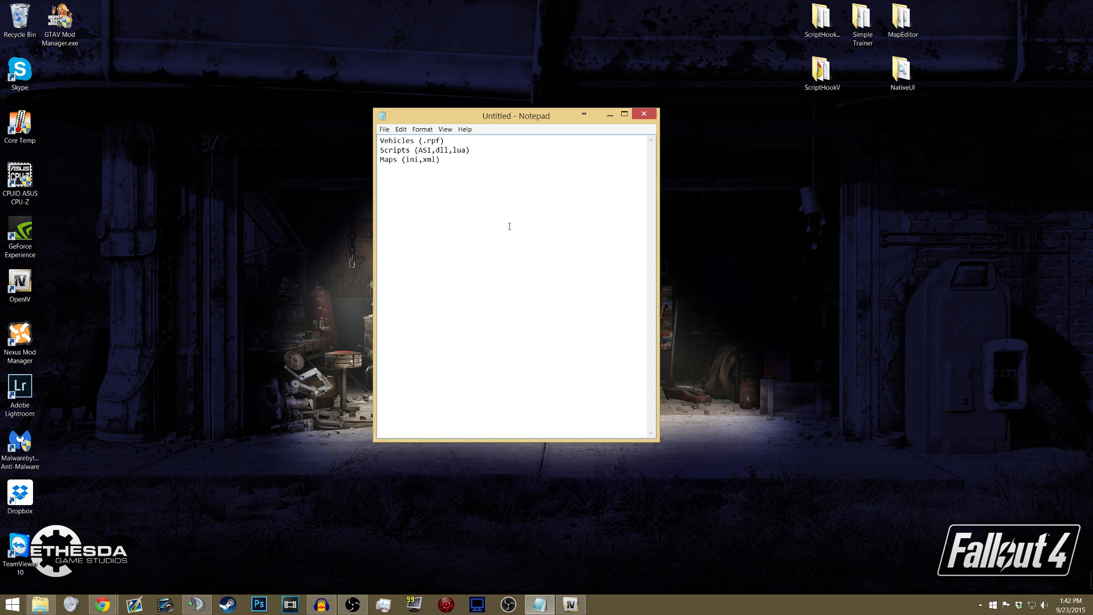
left_click_drag(380, 140, 473, 164)
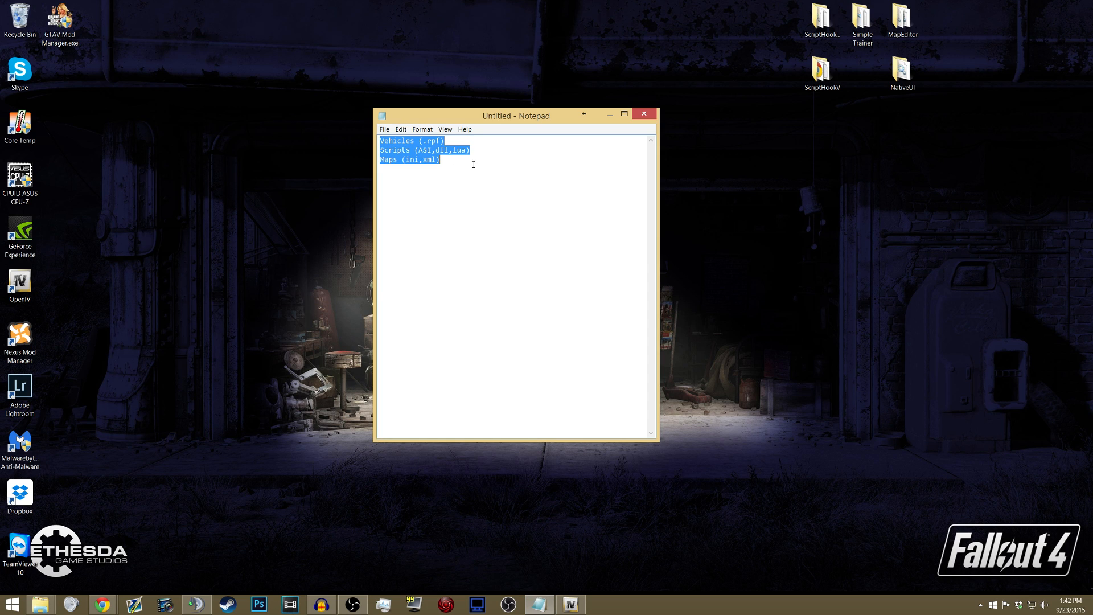
left_click(391, 153)
left_click_drag(380, 140, 436, 140)
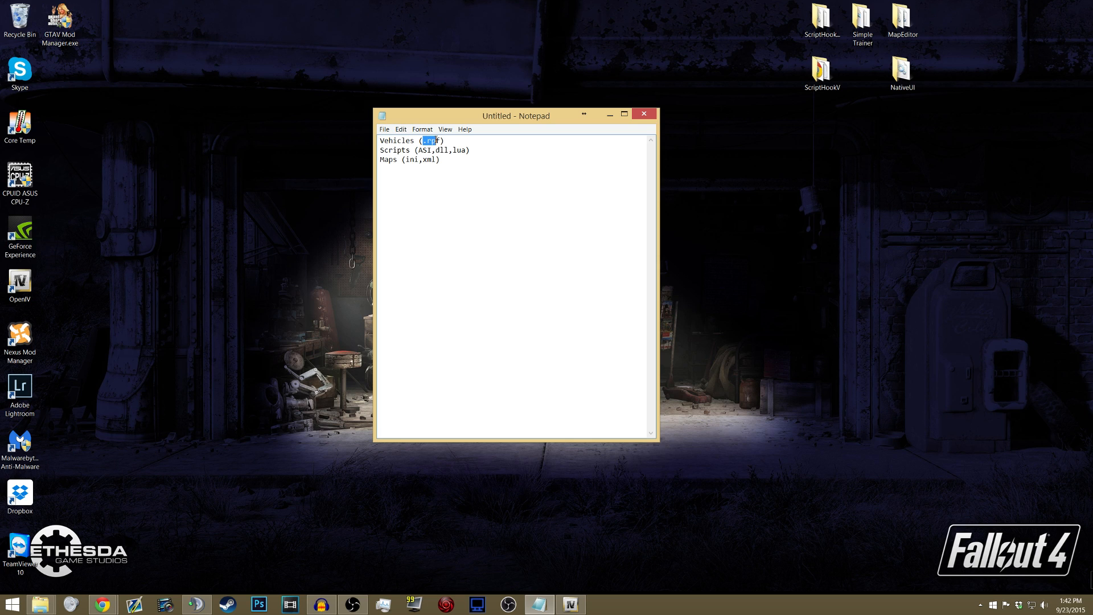
left_click(437, 140)
left_click_drag(380, 150, 446, 150)
left_click(429, 150)
double_click(383, 159)
left_click_drag(423, 160, 437, 158)
left_click(610, 114)
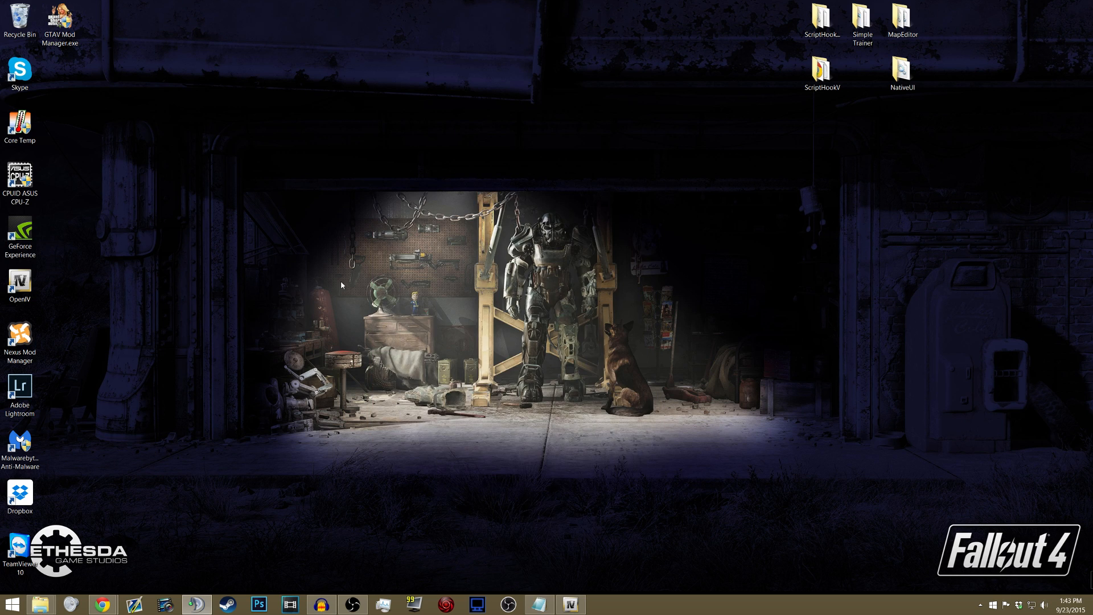
- Switch to Chrome and look over the OpenIV and Script Hook V + Native Trainer download pages
mouse_move(103, 604)
left_click(203, 544)
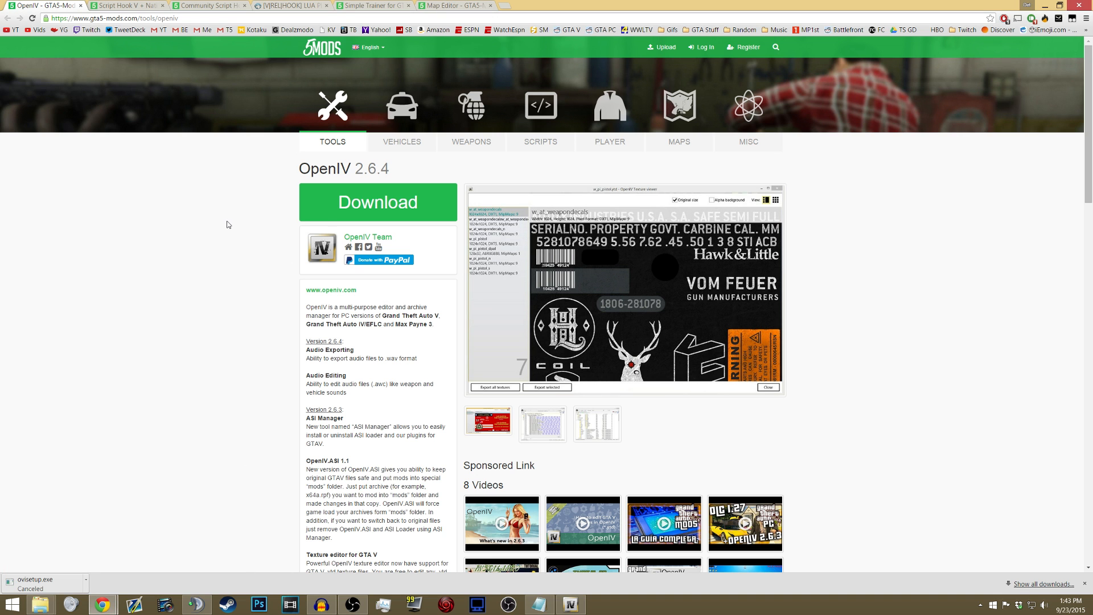
left_click_drag(299, 168, 355, 169)
left_click(357, 169)
left_click(130, 5)
left_click_drag(299, 168, 394, 173)
left_click(395, 174)
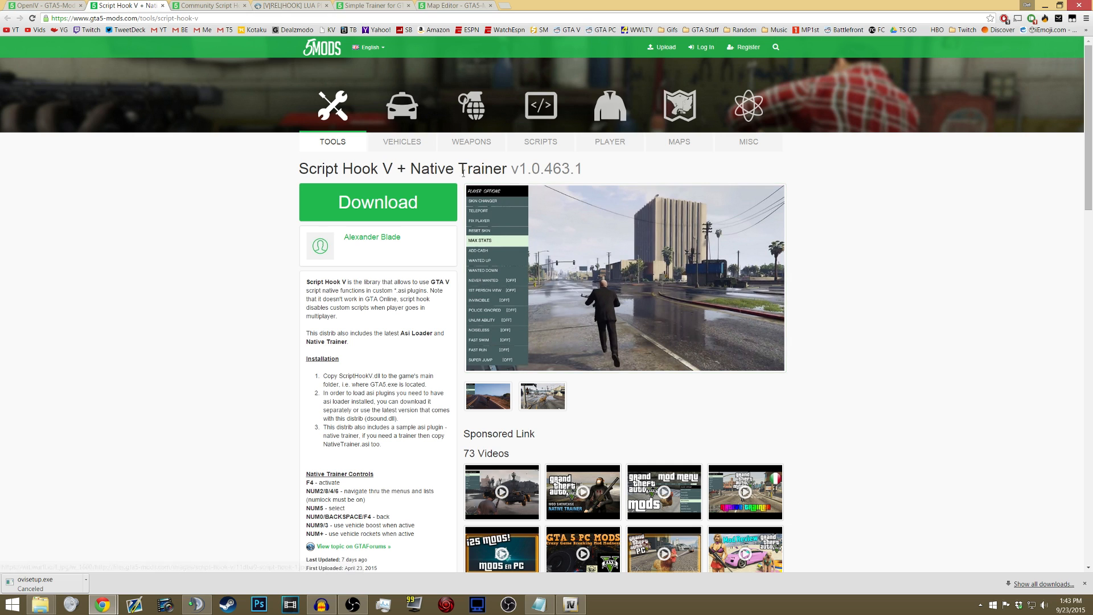
- Look over the Community Script Hook V .NET download page
key("ctrl+Tab")
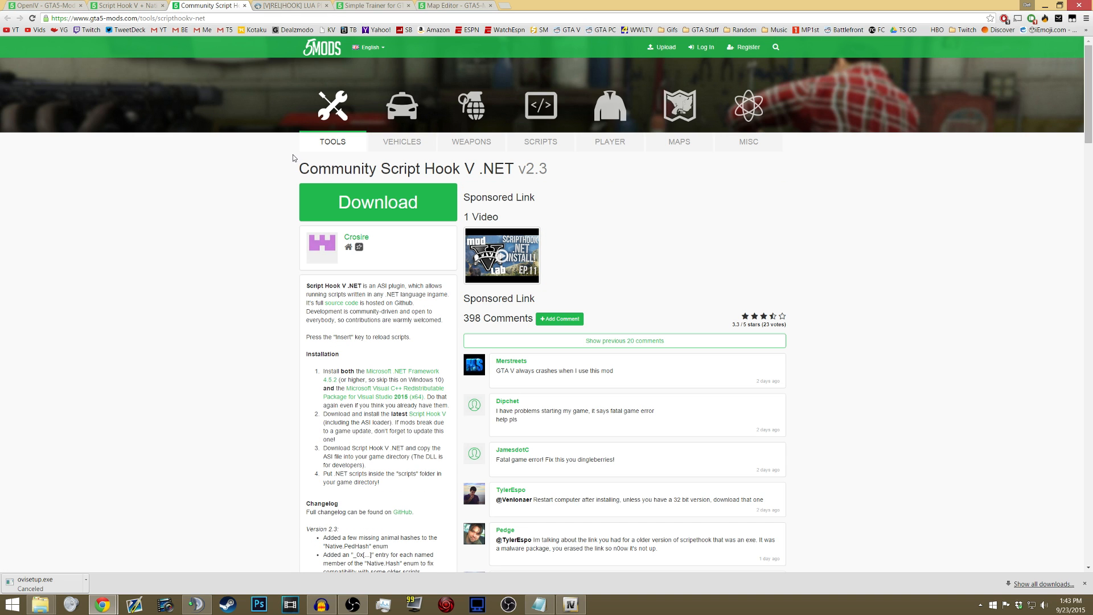
left_click_drag(300, 167, 486, 169)
left_click(497, 169)
left_click_drag(516, 169, 391, 168)
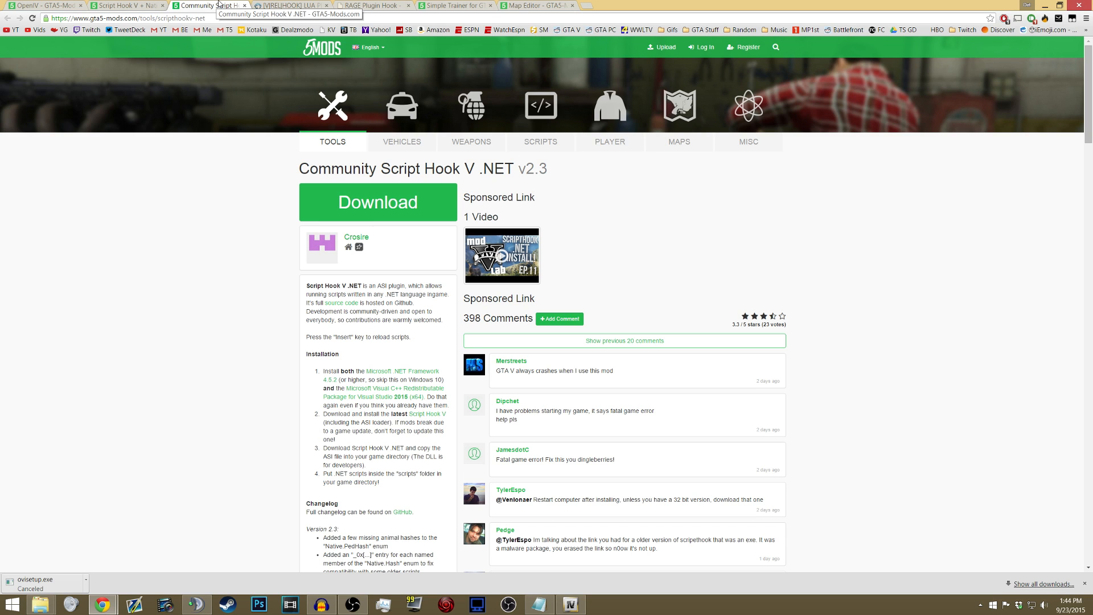
- Compare the LUA Plugin for Script Hook V topic with the RAGE Plugin Hook website
left_click(273, 4)
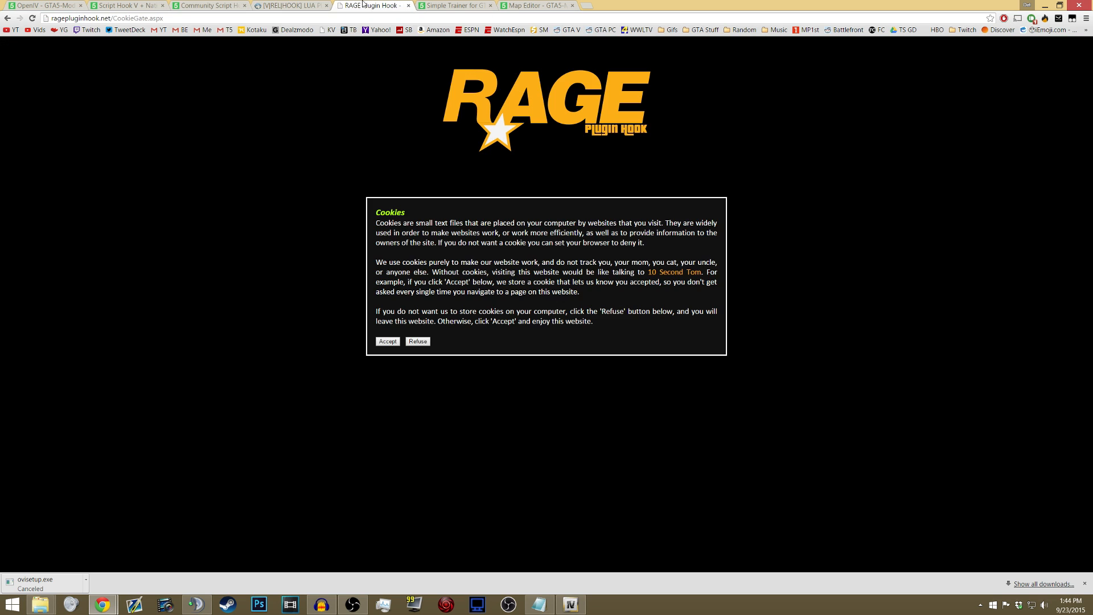
left_click(369, 5)
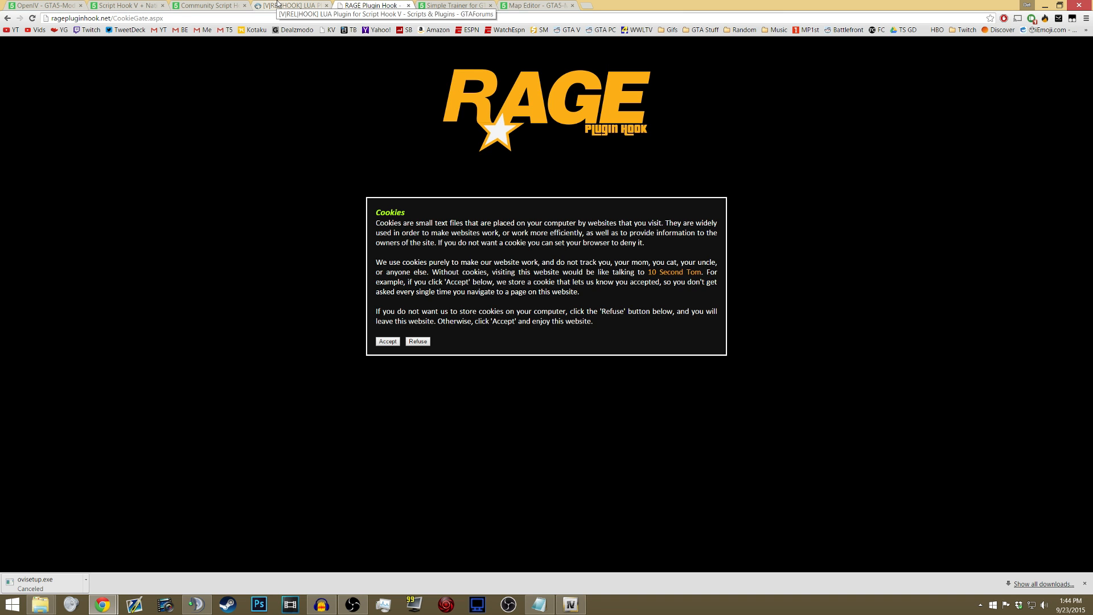
left_click(277, 5)
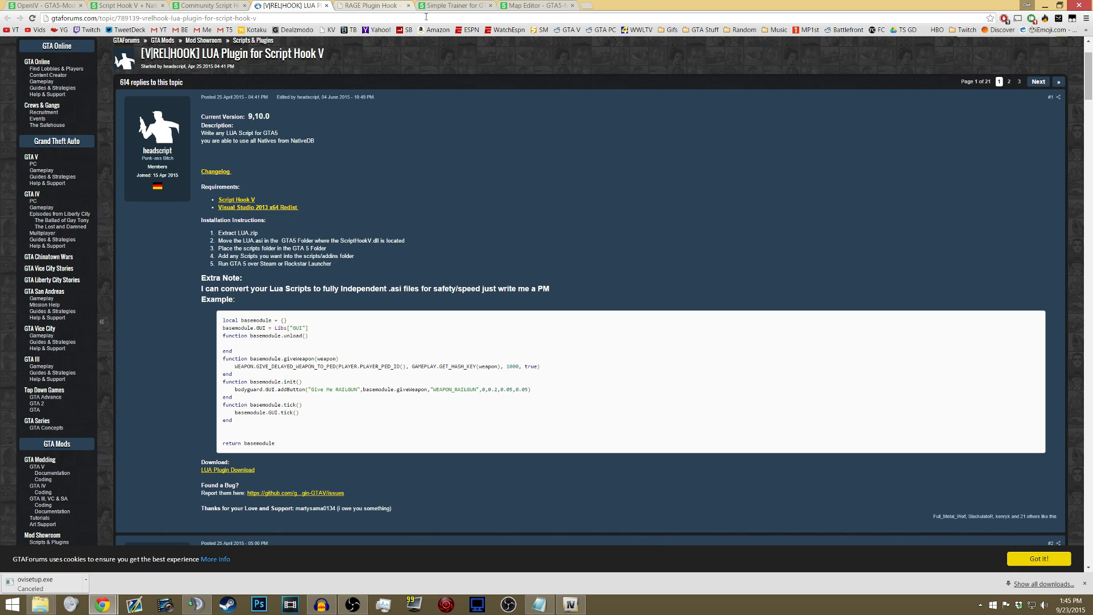
left_click(372, 6)
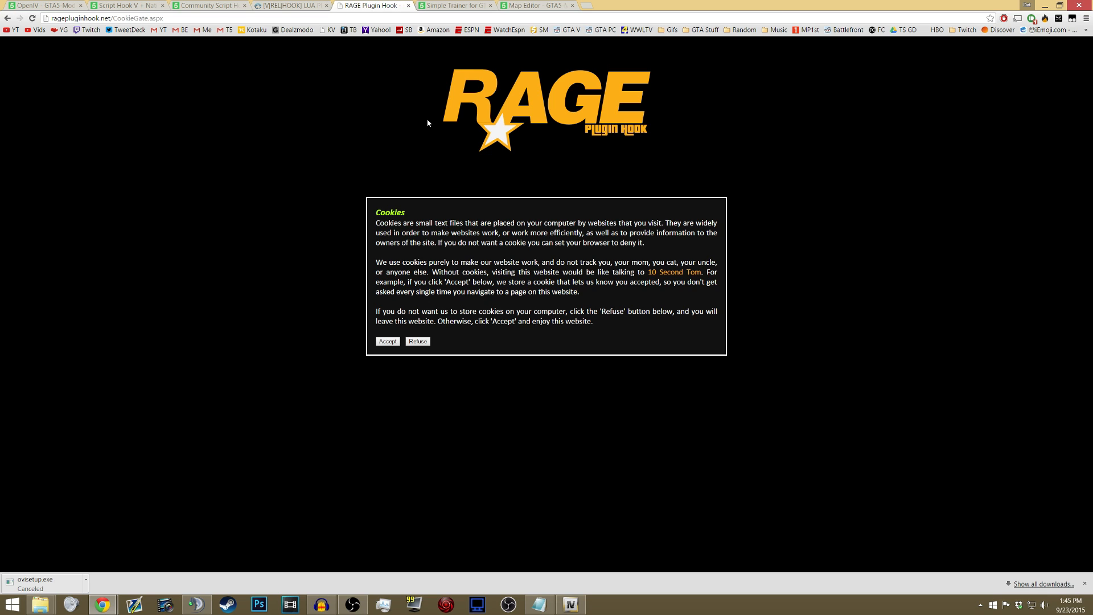
left_click(319, 6)
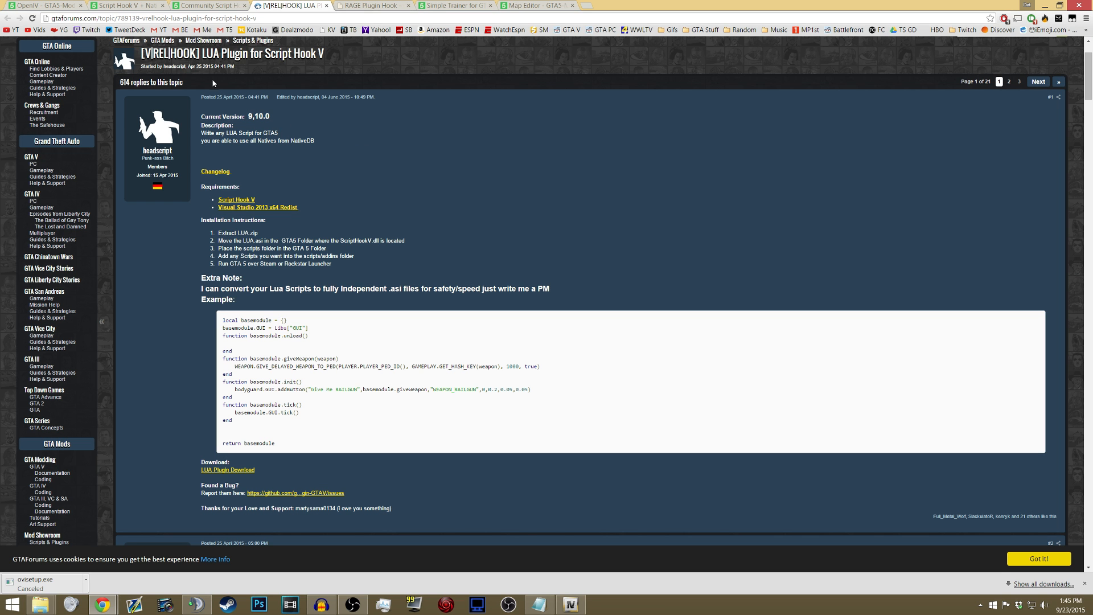
- Revisit the Script Hook V + Native Trainer page and look over the Simple Trainer for GTA V page
left_click(128, 6)
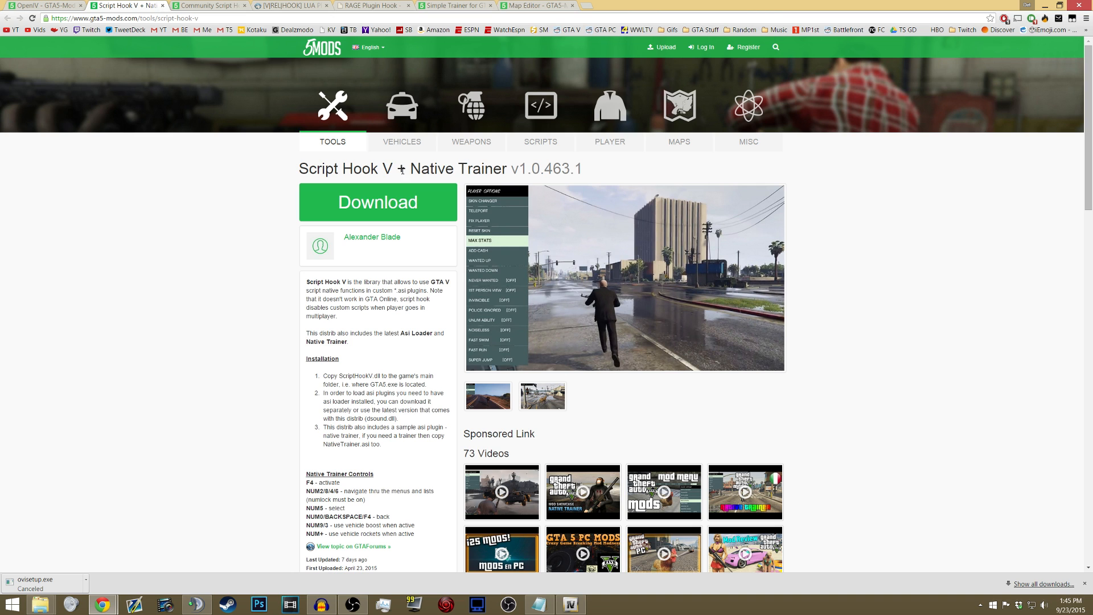
key("ctrl+Tab")
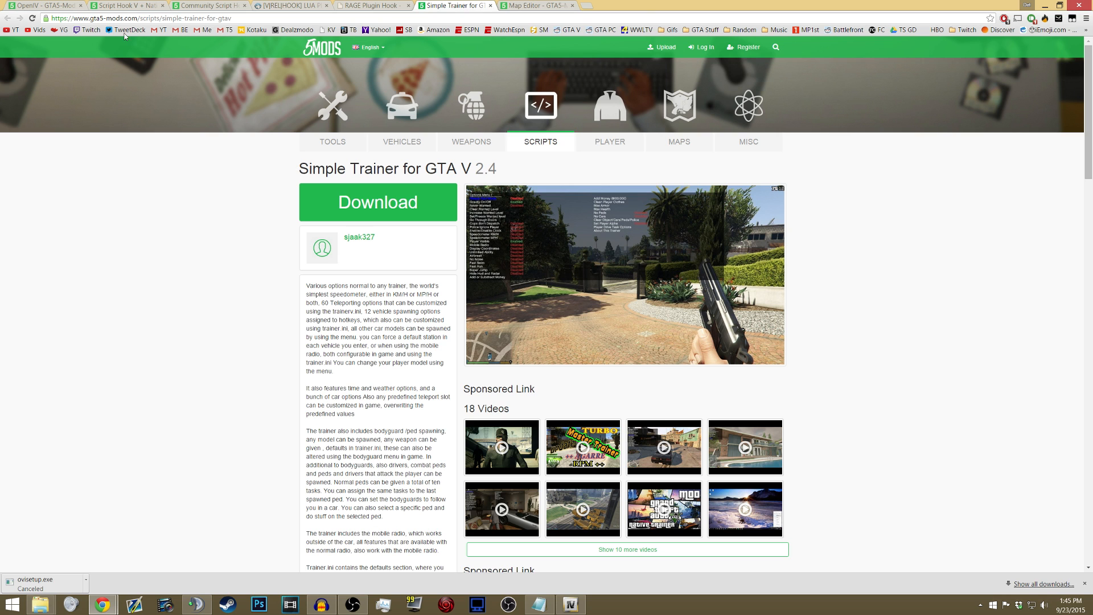
left_click(125, 7)
left_click(475, 6)
left_click_drag(299, 169, 471, 167)
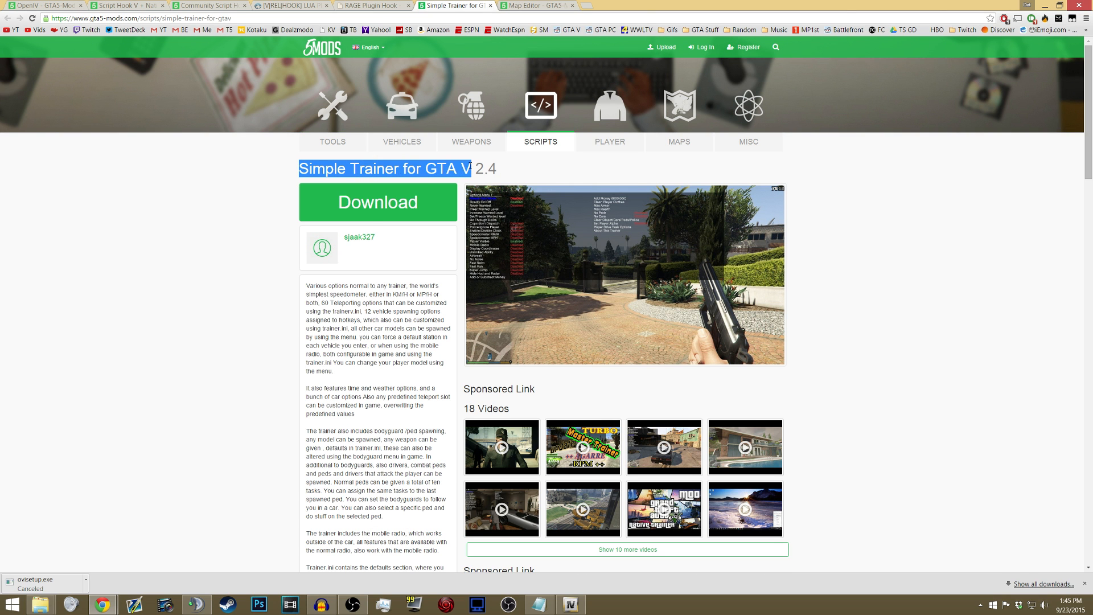
left_click(489, 169)
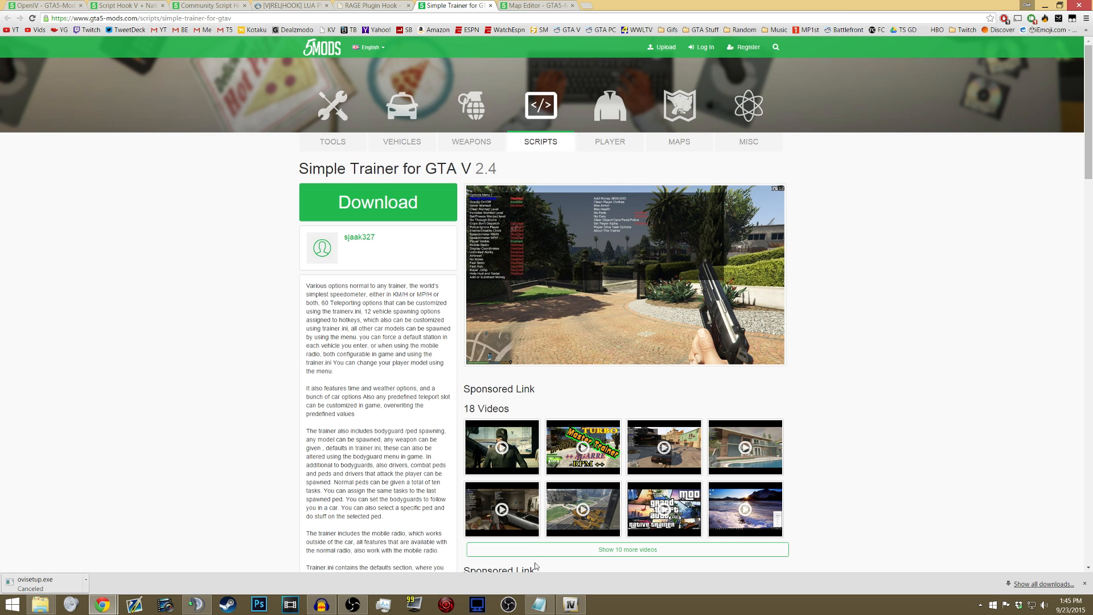
- Check the Maps entry in the Notepad note and look over the Map Editor mod page in Chrome
left_click(539, 604)
left_click_drag(381, 160, 407, 160)
left_click(269, 281)
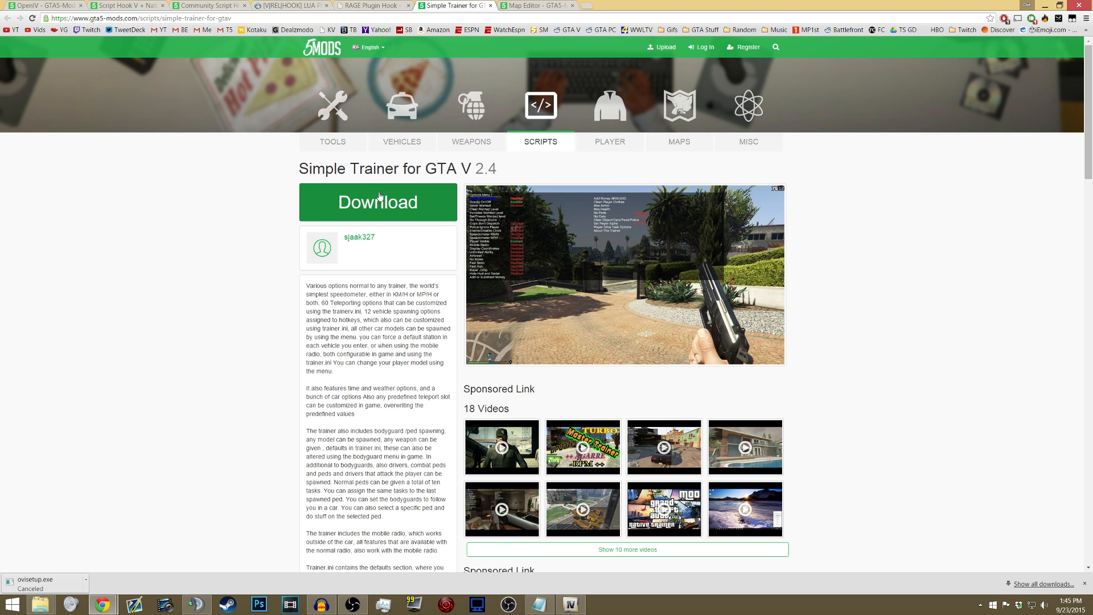
left_click(535, 4)
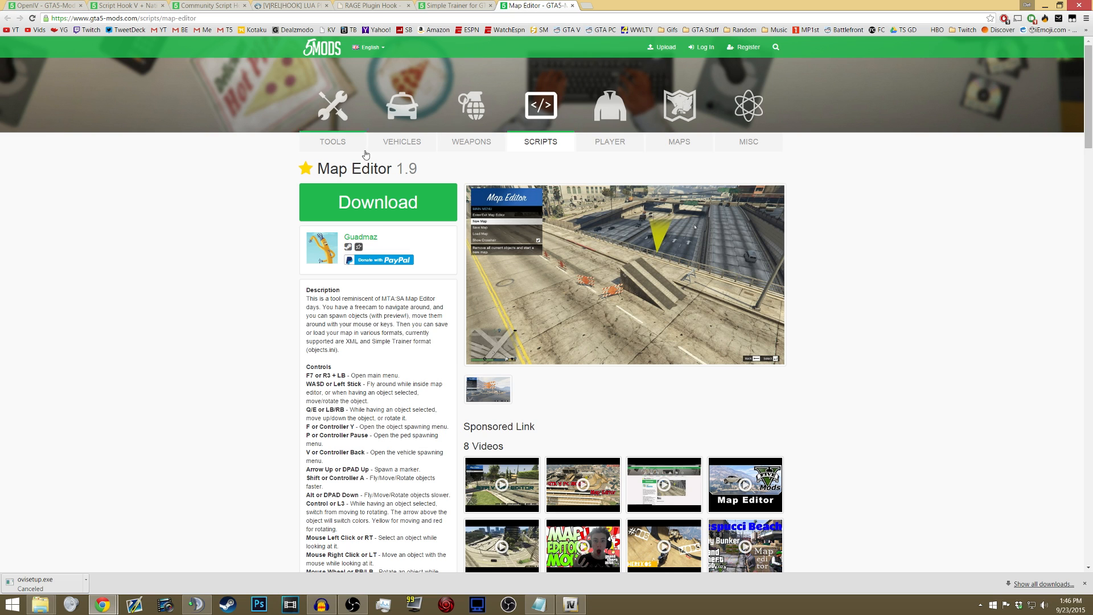
left_click_drag(317, 168, 389, 169)
left_click(393, 170)
- Go back through the OpenIV, Script Hook V and Community Script Hook V .NET pages, ending on OpenIV
left_click(43, 5)
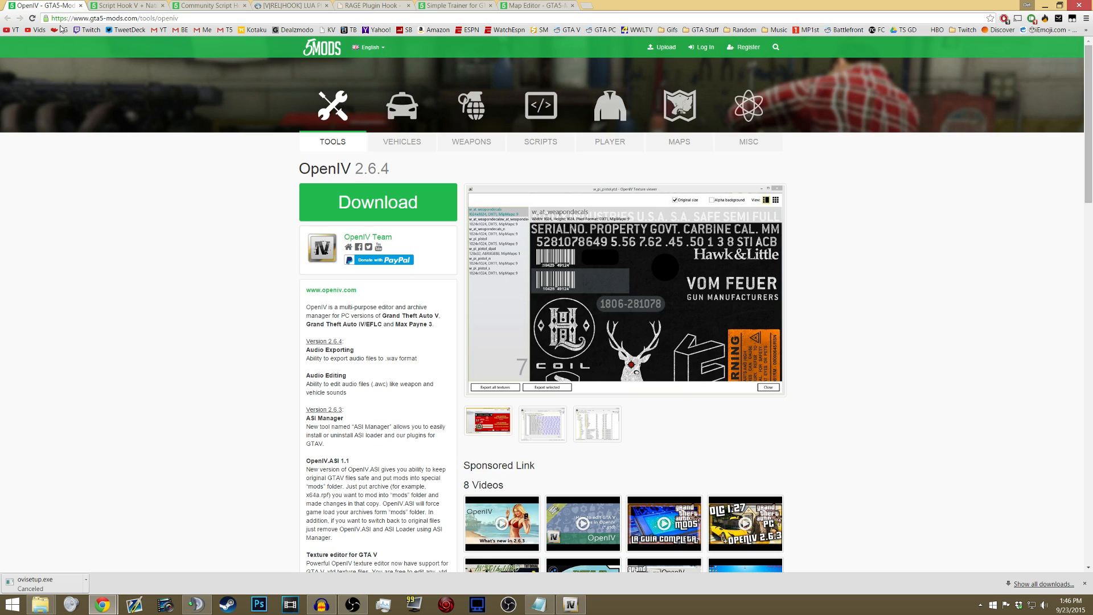
left_click(132, 4)
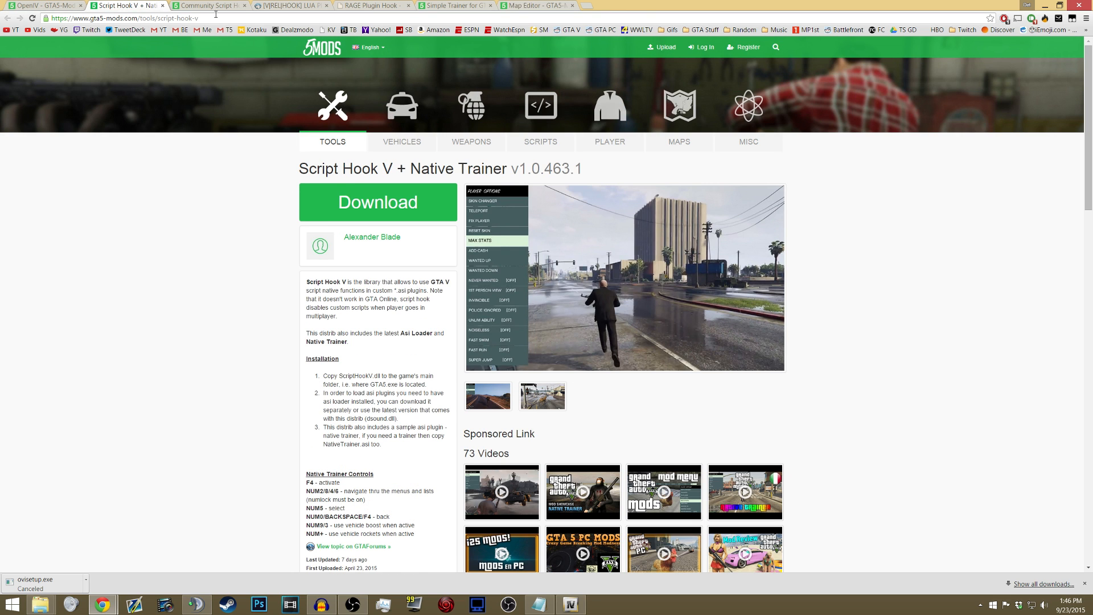
left_click(223, 5)
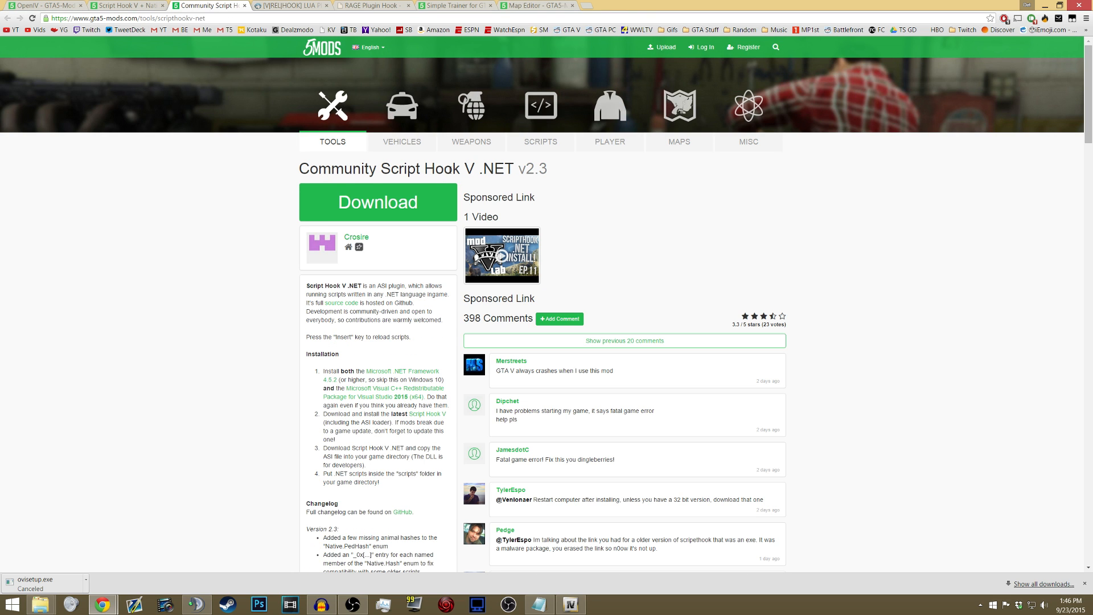
left_click(59, 5)
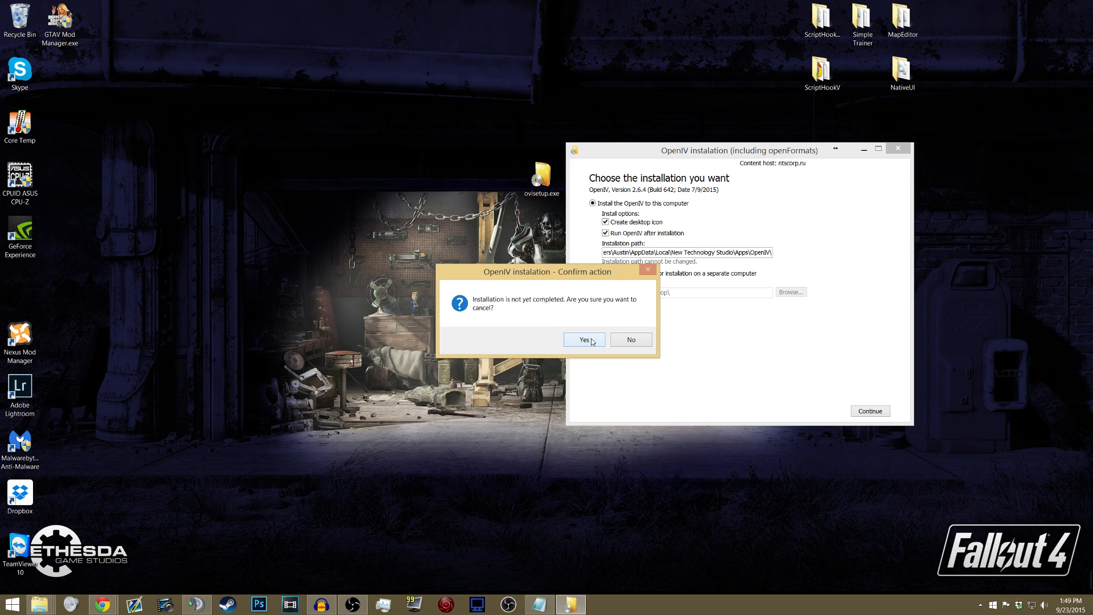
key("Return")
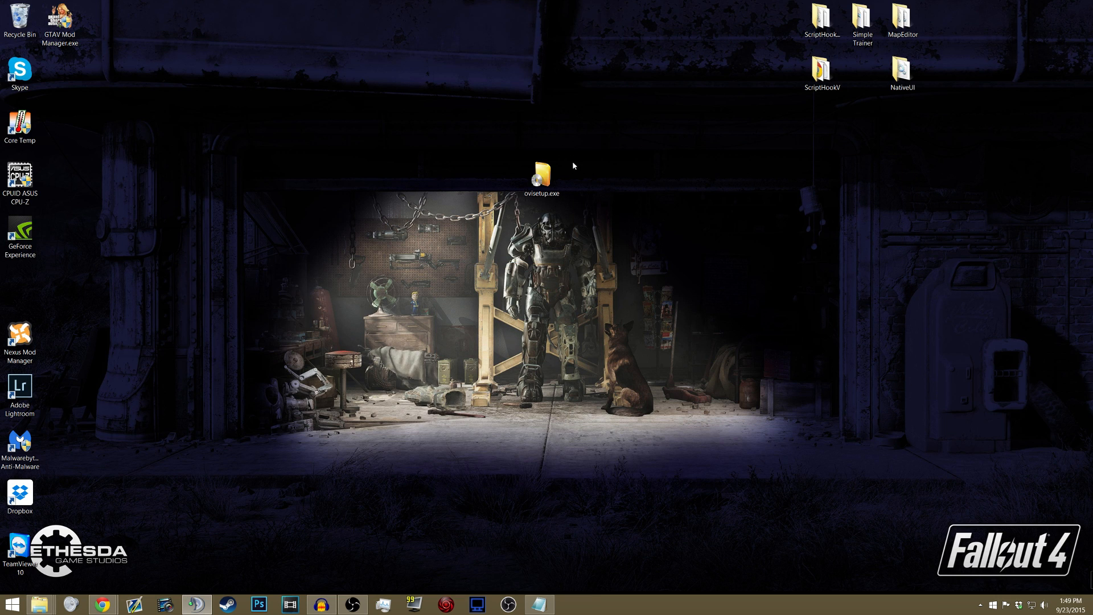
- Run ovisetup.exe and install OpenIV on this computer in English with a desktop icon
double_click(542, 176)
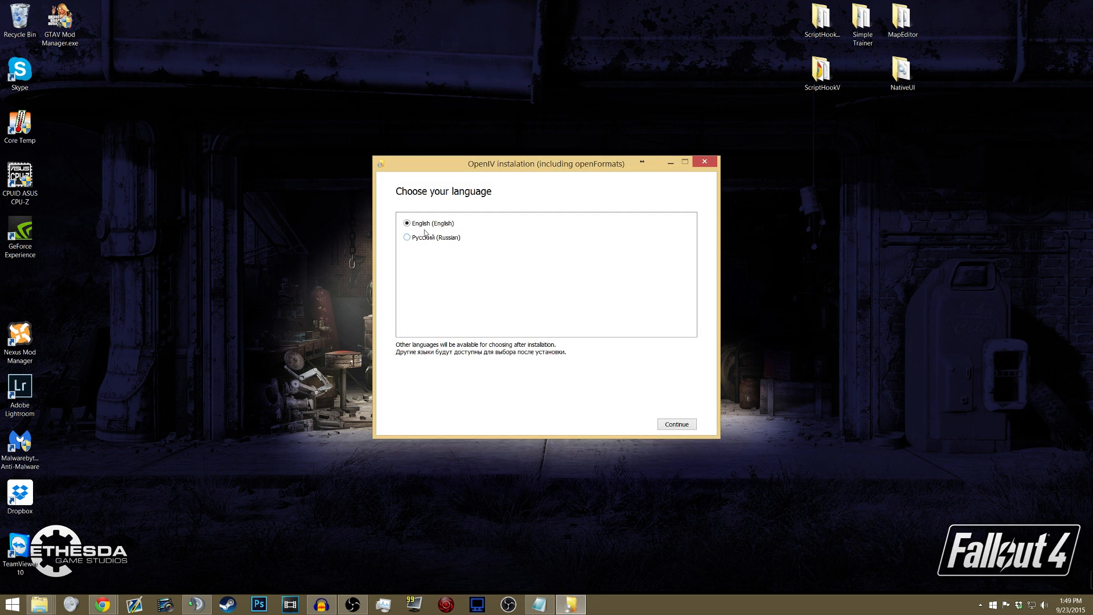
left_click(680, 428)
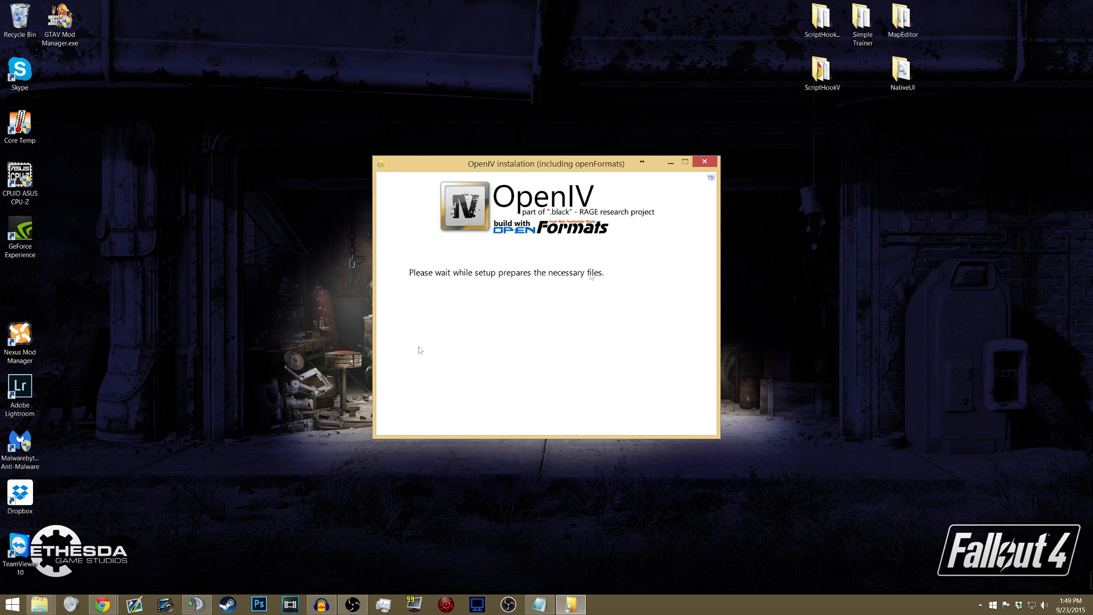
left_click(399, 354)
left_click(677, 425)
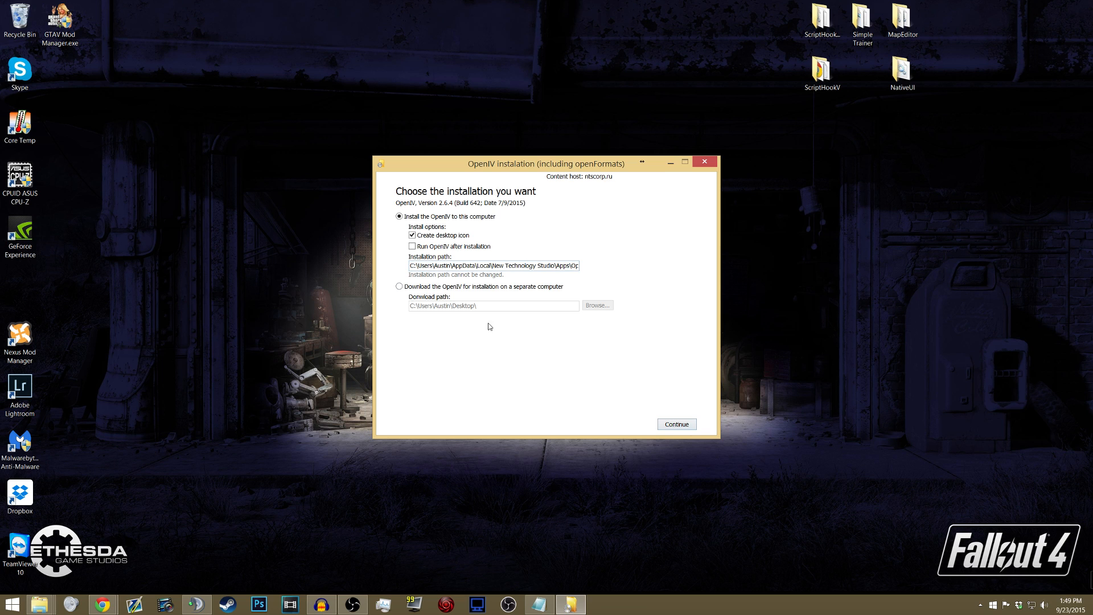
left_click(685, 427)
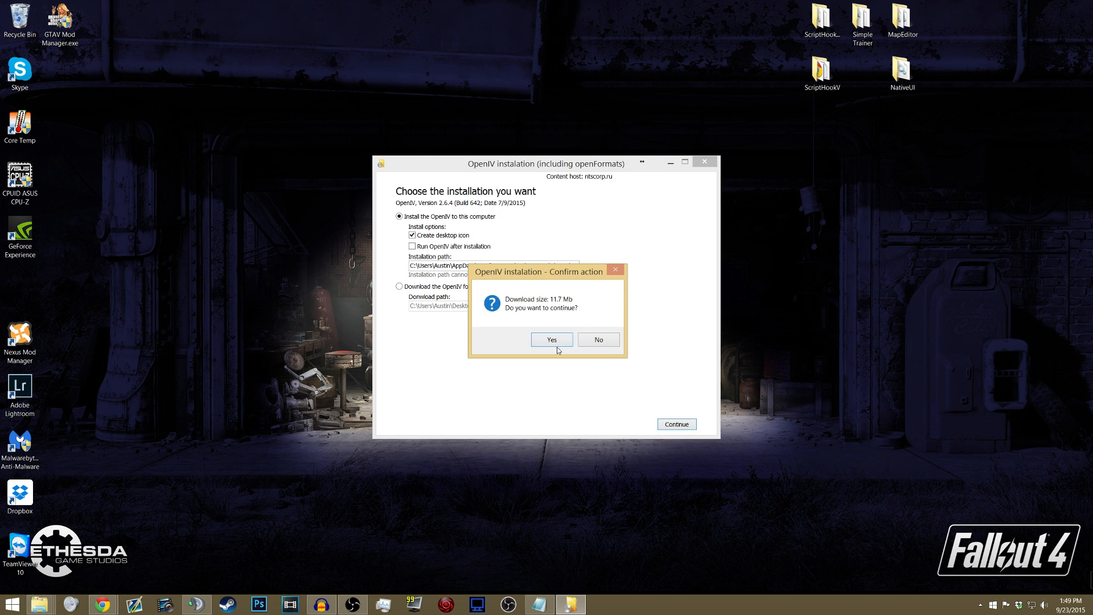
left_click(552, 340)
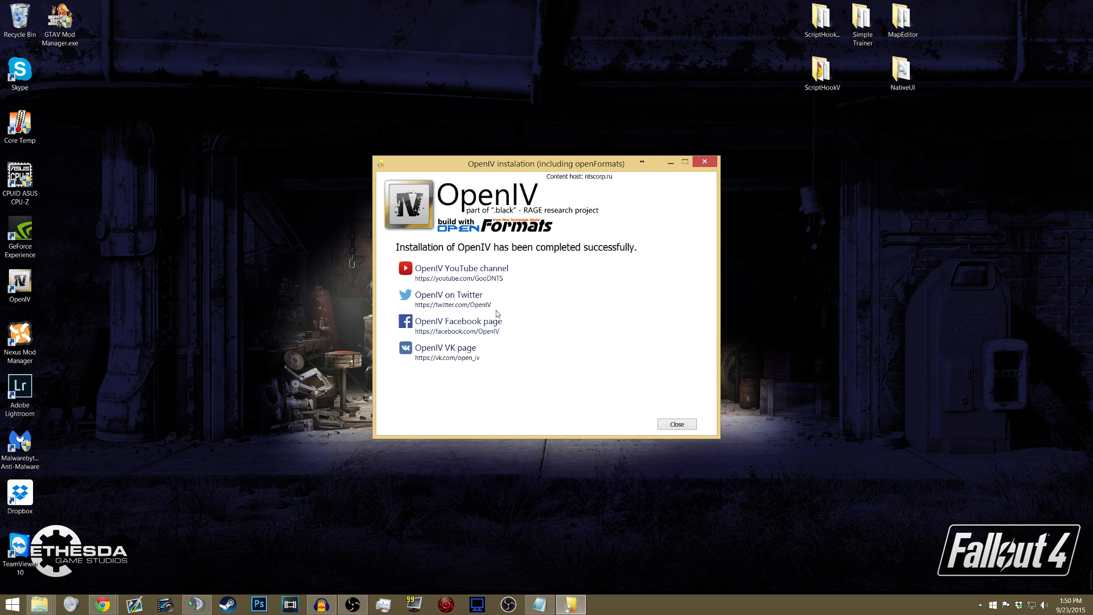
left_click(679, 424)
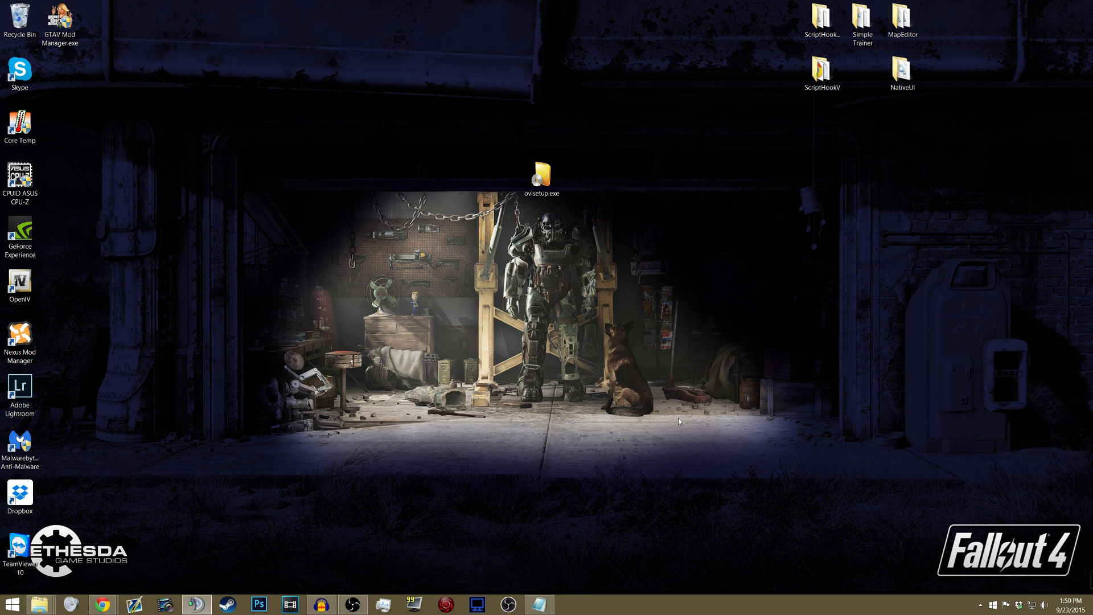
- Move the OpenIV shortcut beside the installer on the desktop and launch it for the Windows version of Grand Theft Auto V
left_click(17, 283)
left_click_drag(20, 284, 415, 187)
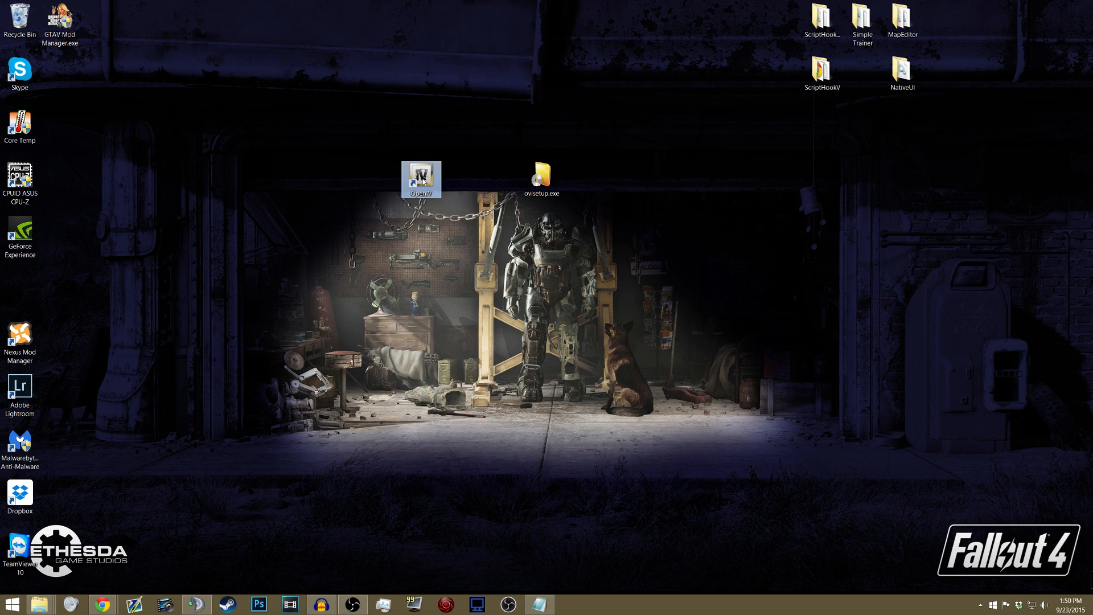
double_click(423, 181)
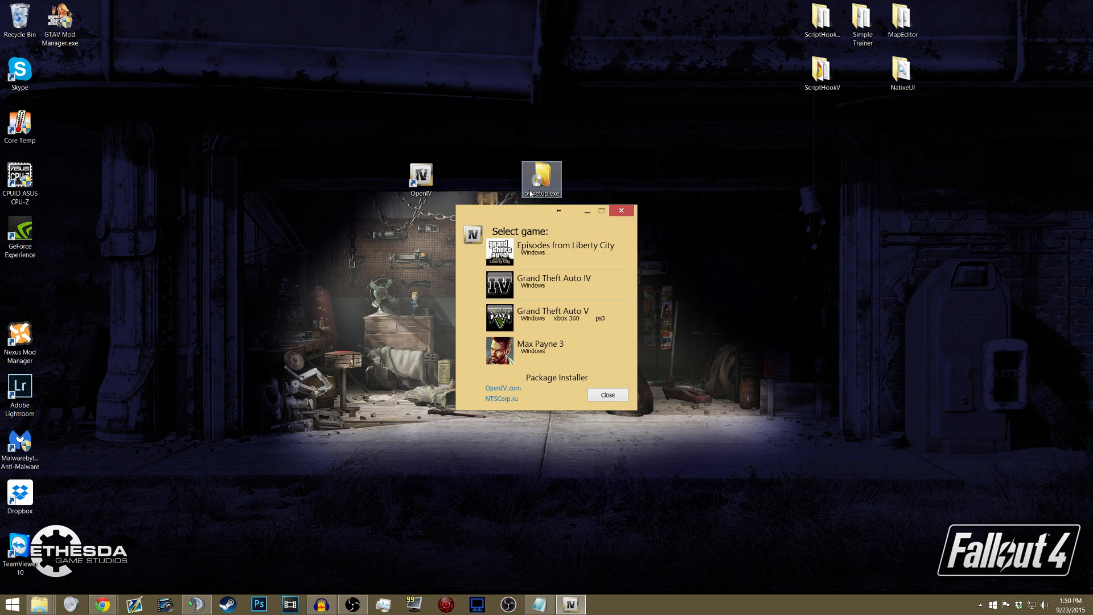
left_click(532, 318)
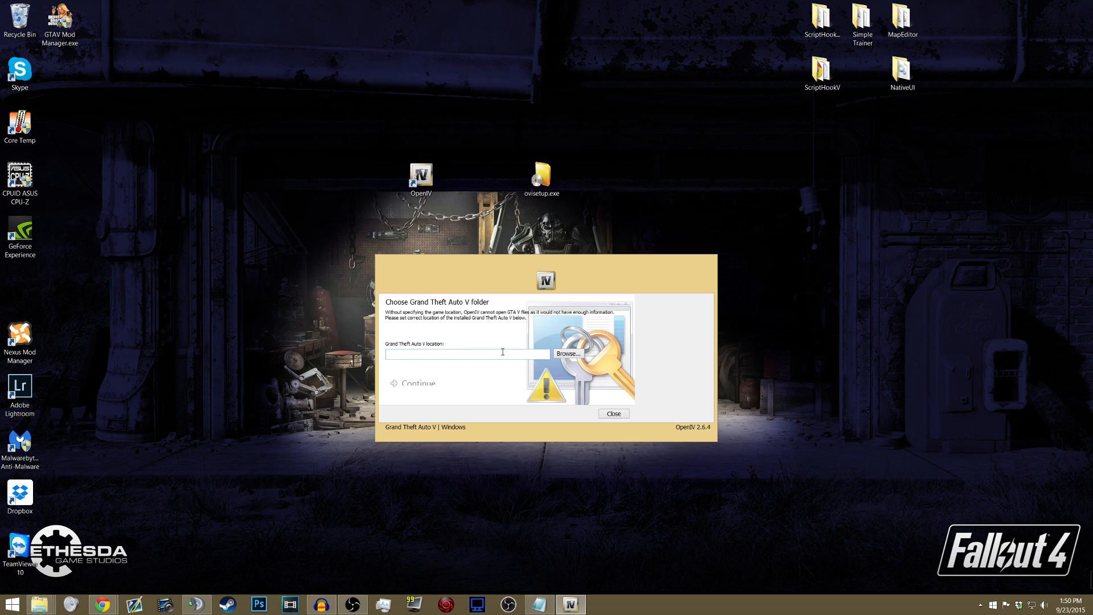
- Set the Grand Theft Auto V location to D:\Steam Games\SteamApps\common\Grand Theft Auto V
left_click(568, 353)
left_click_drag(528, 278, 435, 140)
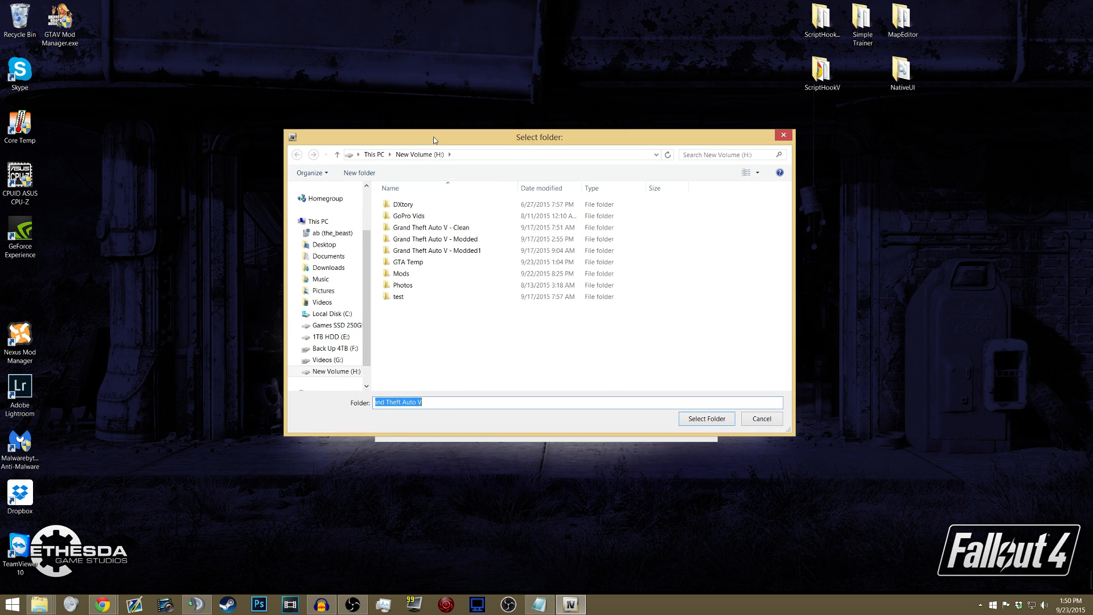
left_click(337, 329)
double_click(413, 227)
double_click(410, 205)
double_click(411, 206)
left_click(411, 264)
double_click(413, 263)
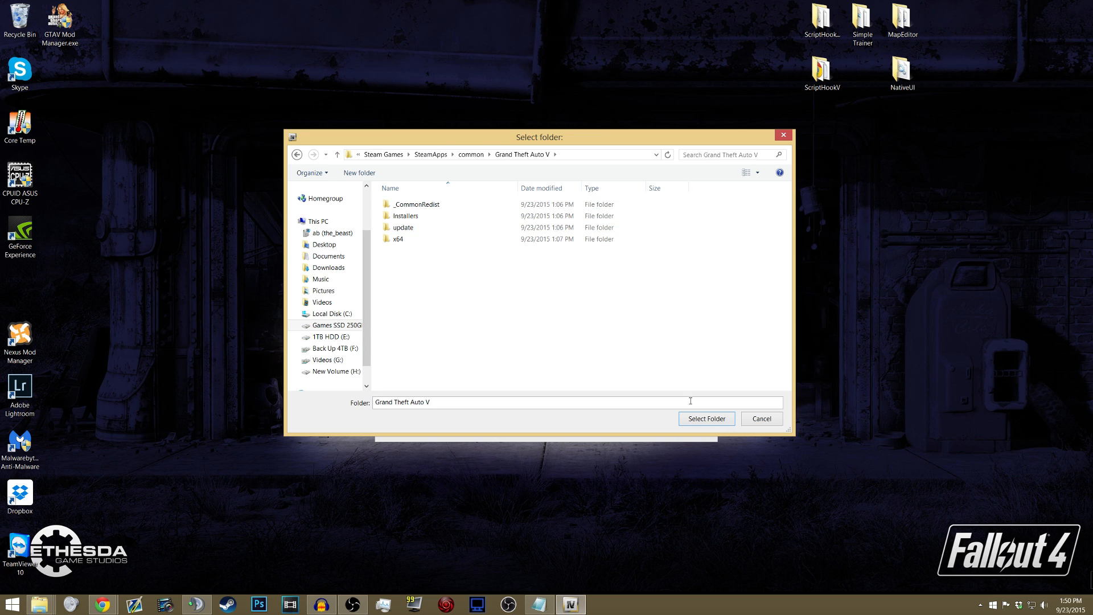
left_click(694, 421)
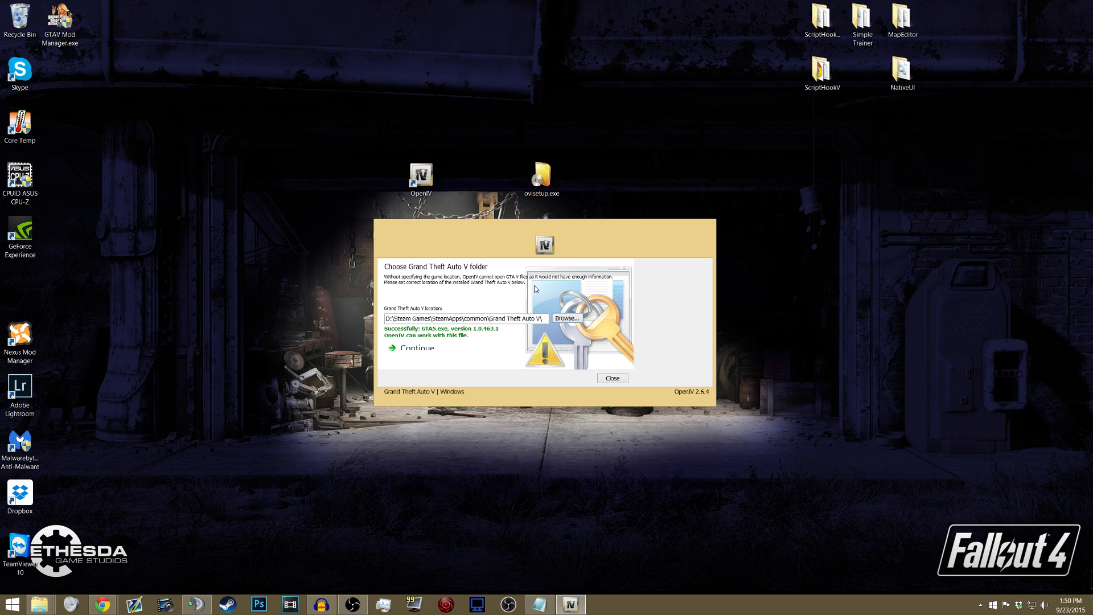
- Accept the game location and continue past the backup reminder and community pages to open the GTA V files in OpenIV
left_click(418, 346)
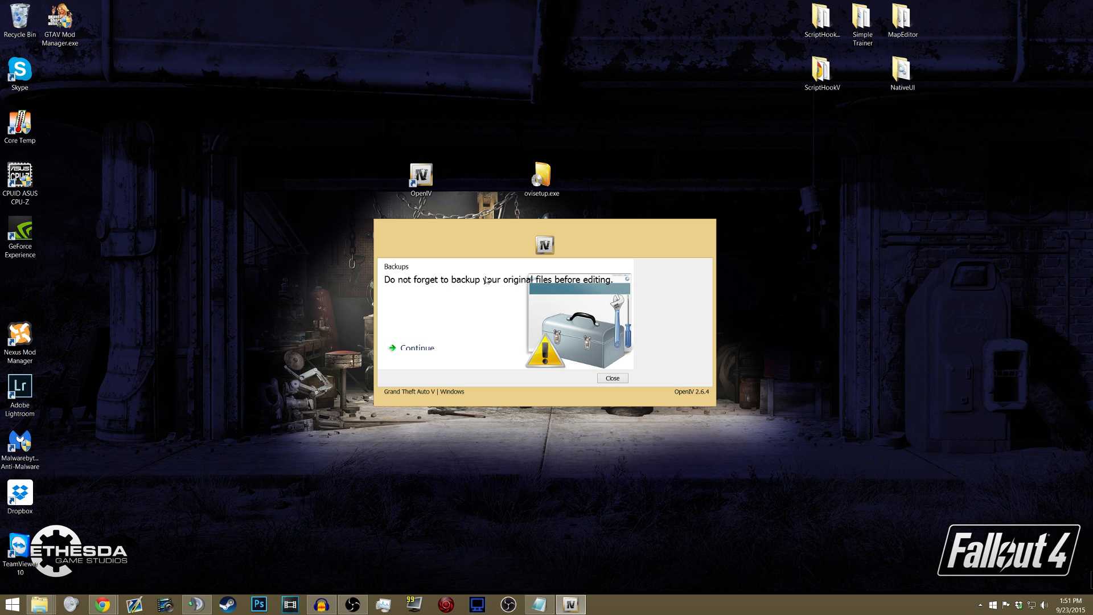
left_click(415, 347)
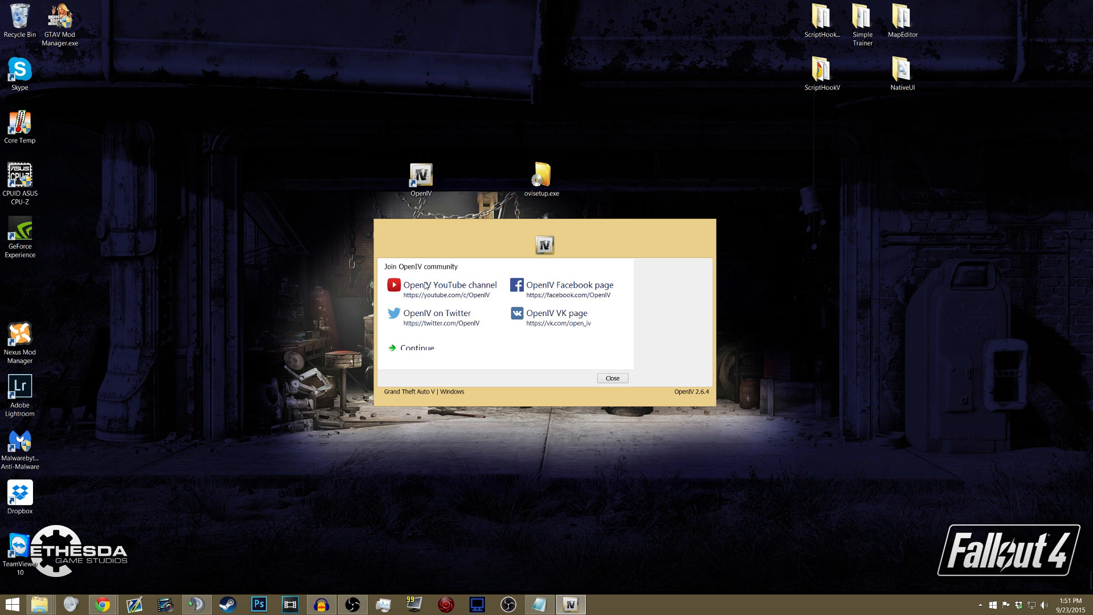
left_click(428, 349)
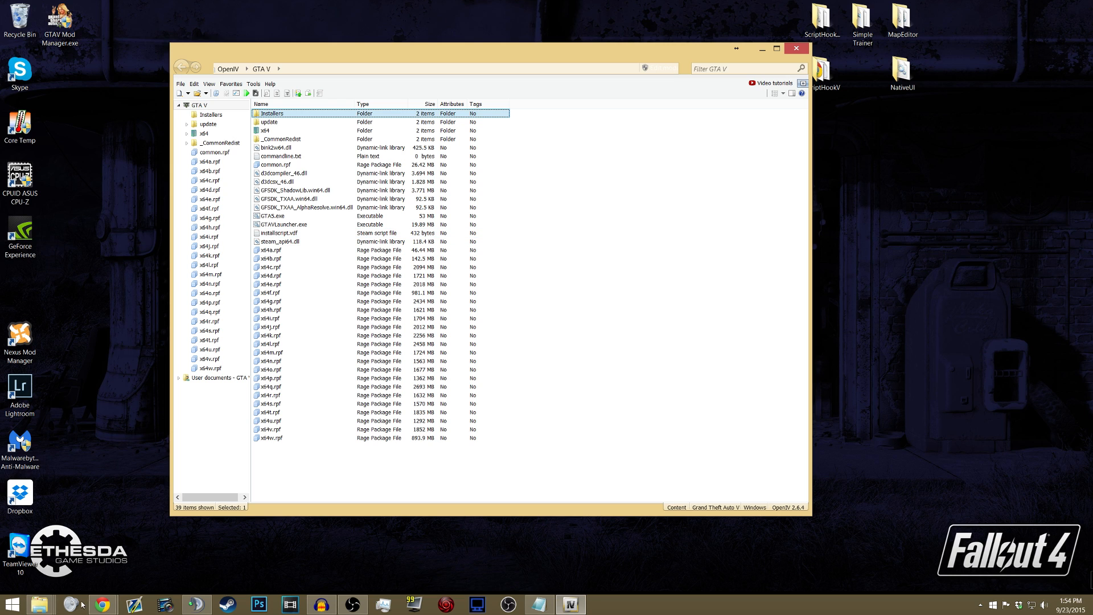
- Open the game's location in Windows Explorer from OpenIV, enter the Grand Theft Auto V folder and look through its files
mouse_move(39, 604)
mouse_move(78, 555)
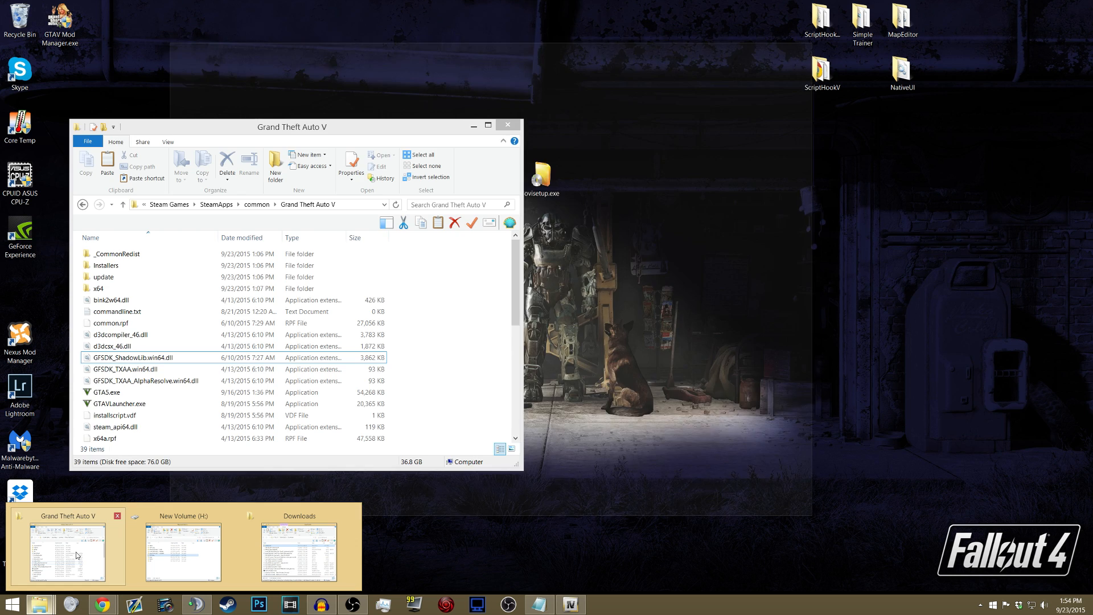
left_click(238, 69)
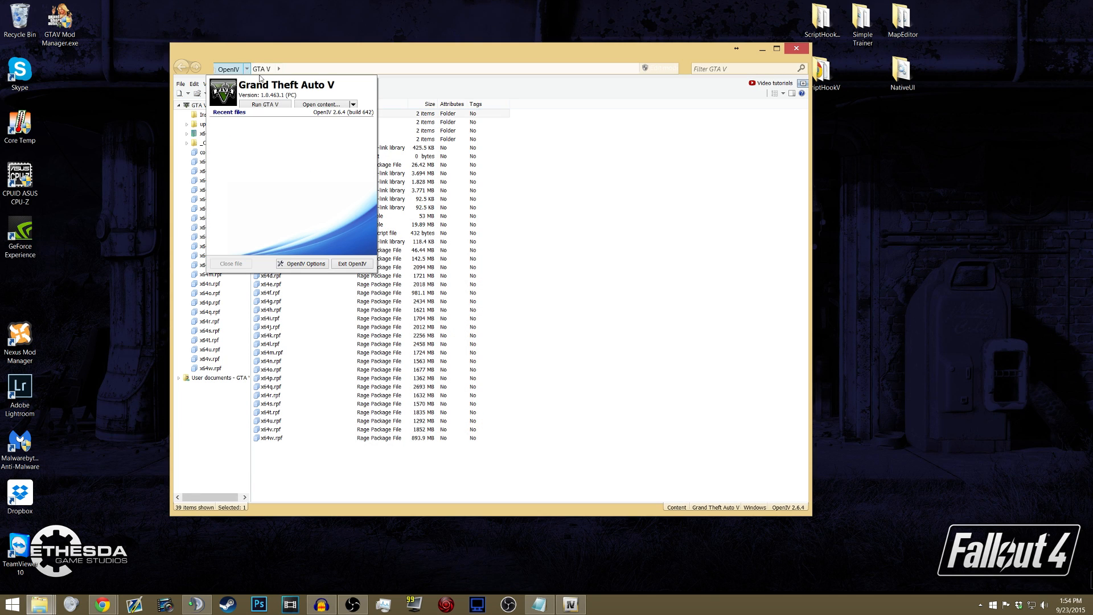
left_click(354, 105)
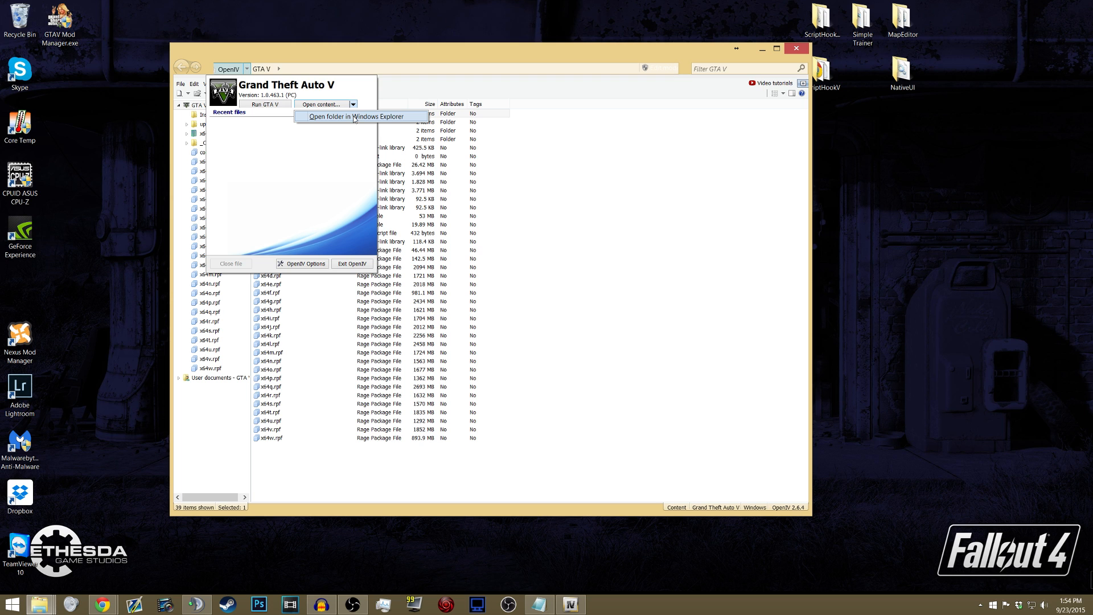
left_click(354, 117)
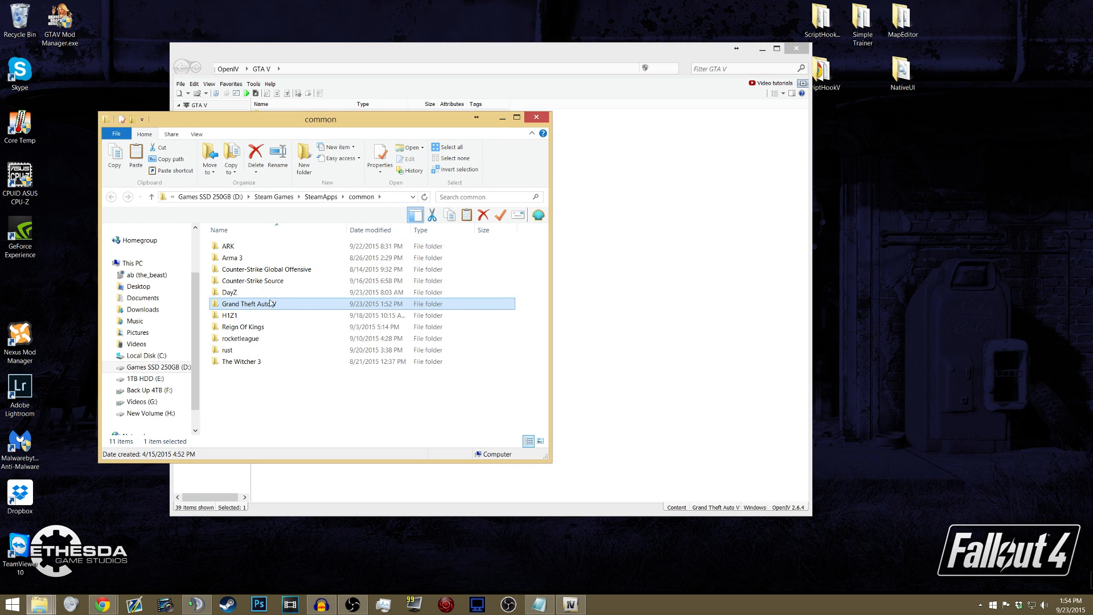
double_click(250, 305)
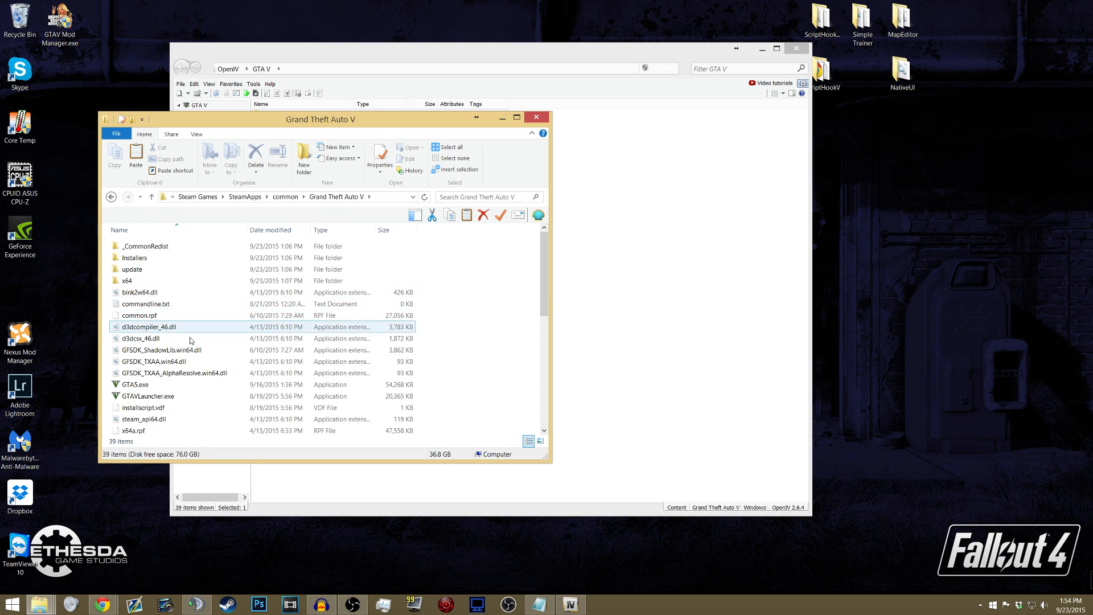
scroll(161, 314, "down", 7)
scroll(171, 319, "up", 7)
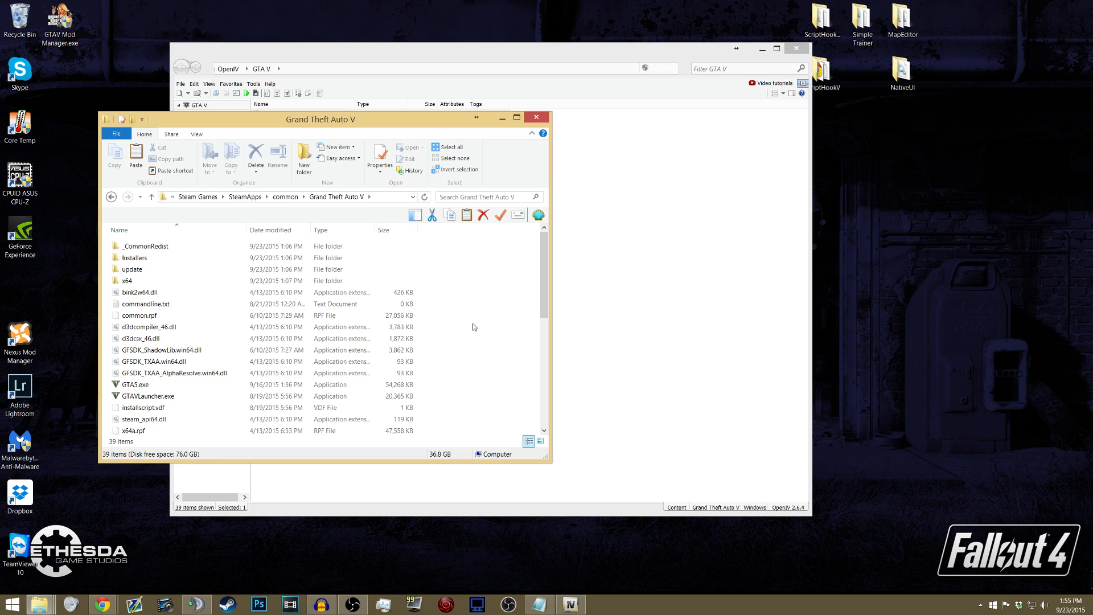
- Select everything in the Grand Theft Auto V folder and place the New Volume (H:) window beside it
key("ctrl+a")
scroll(171, 296, "down", 7)
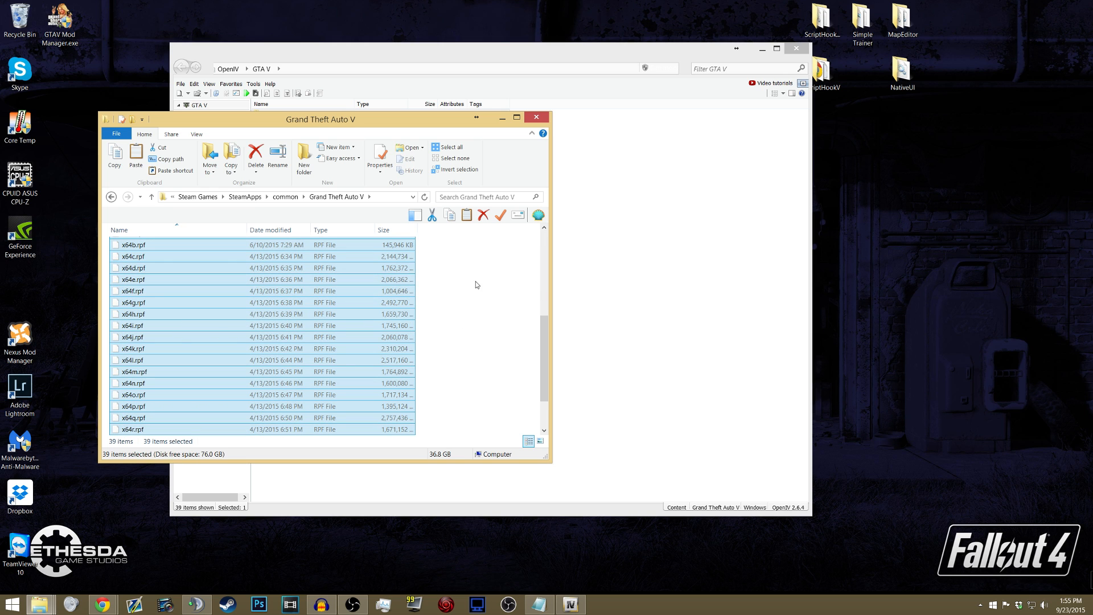
left_click(39, 603)
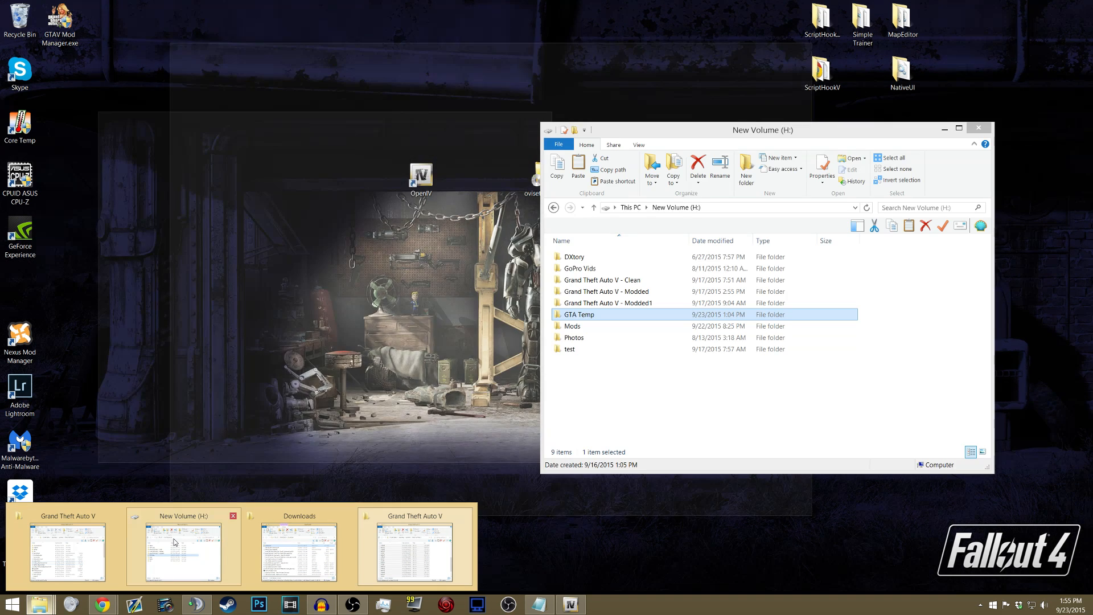
left_click(183, 550)
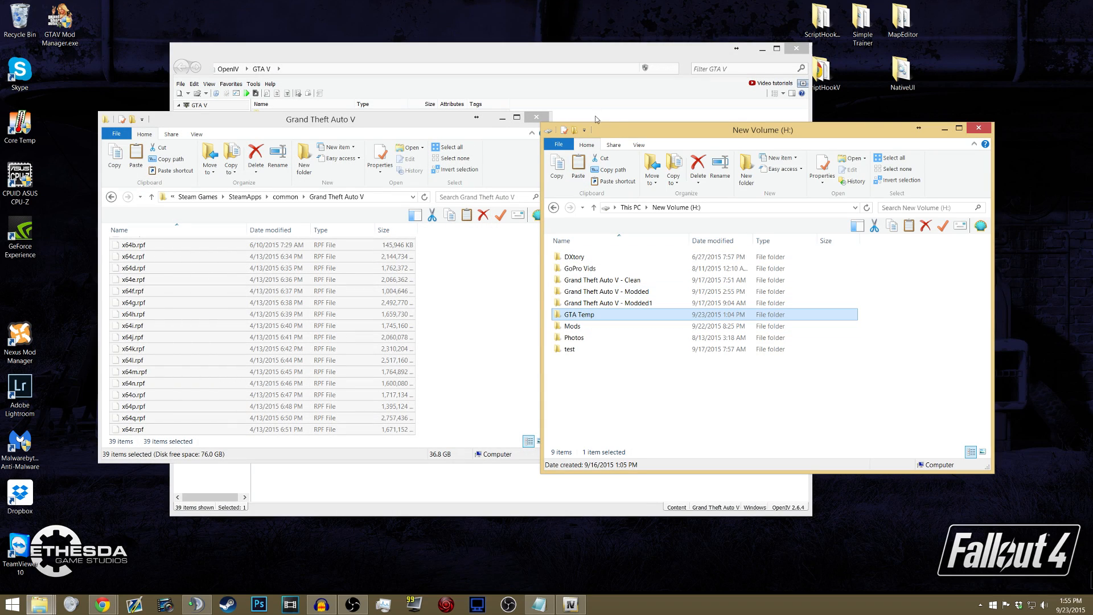
left_click_drag(621, 134, 641, 118)
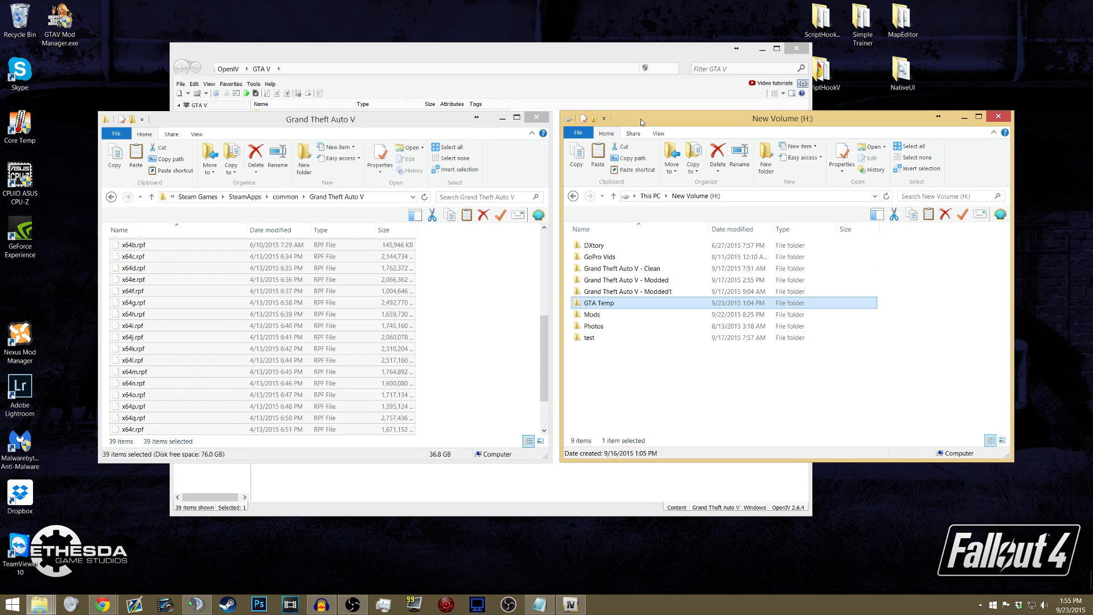
- Create a folder named "gta 5 backup" on New Volume (H:)
left_click(767, 154)
type("gta")
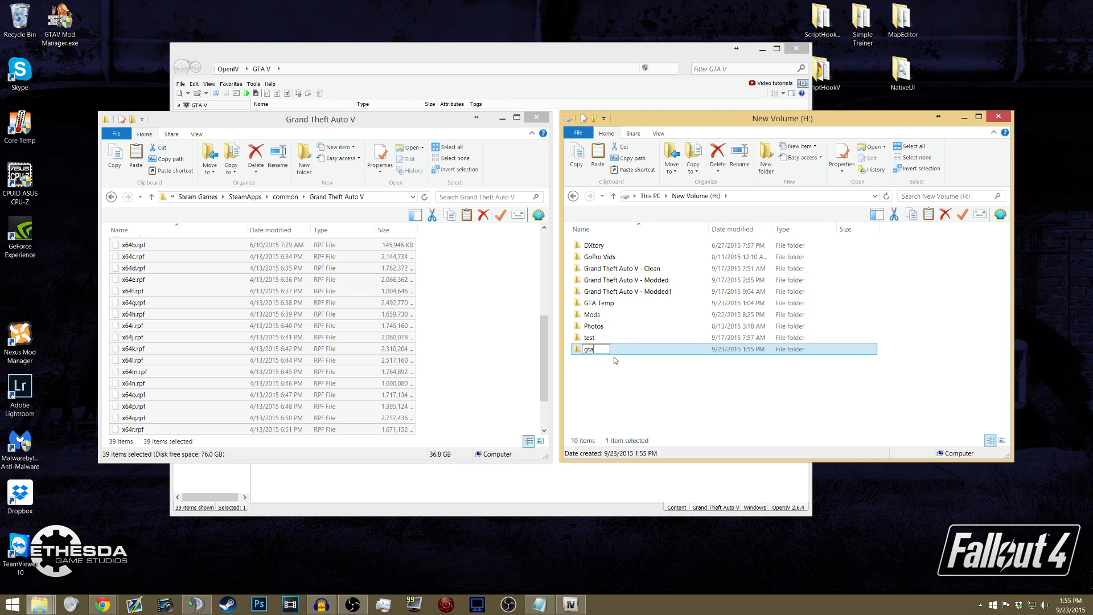
type(" 5 backup")
left_click(615, 360)
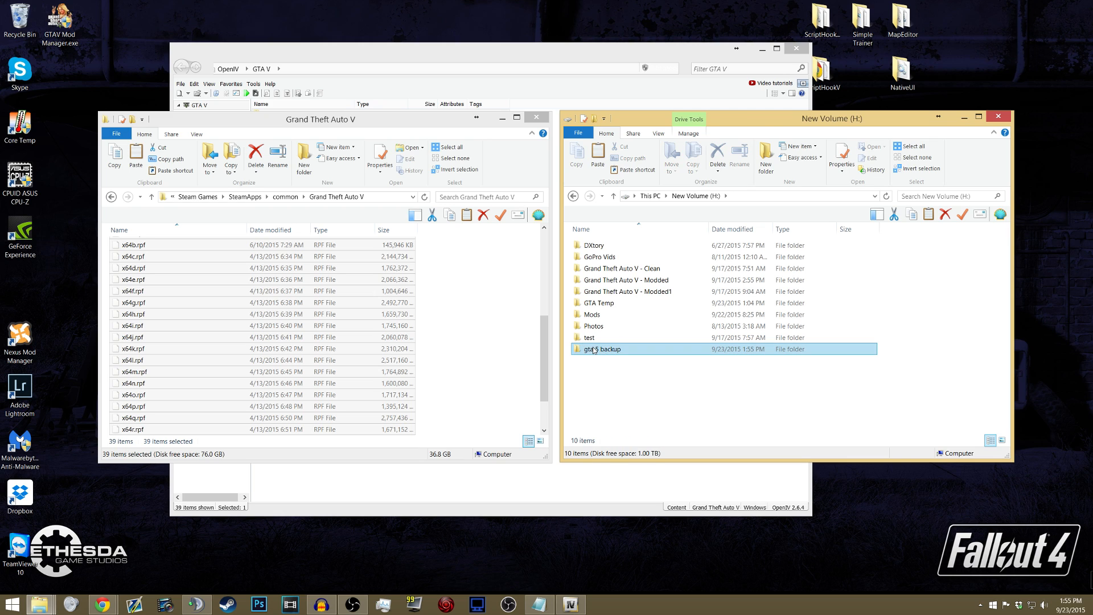
- Open the gta 5 backup folder and paste the copied game files into it
double_click(593, 350)
right_click(630, 292)
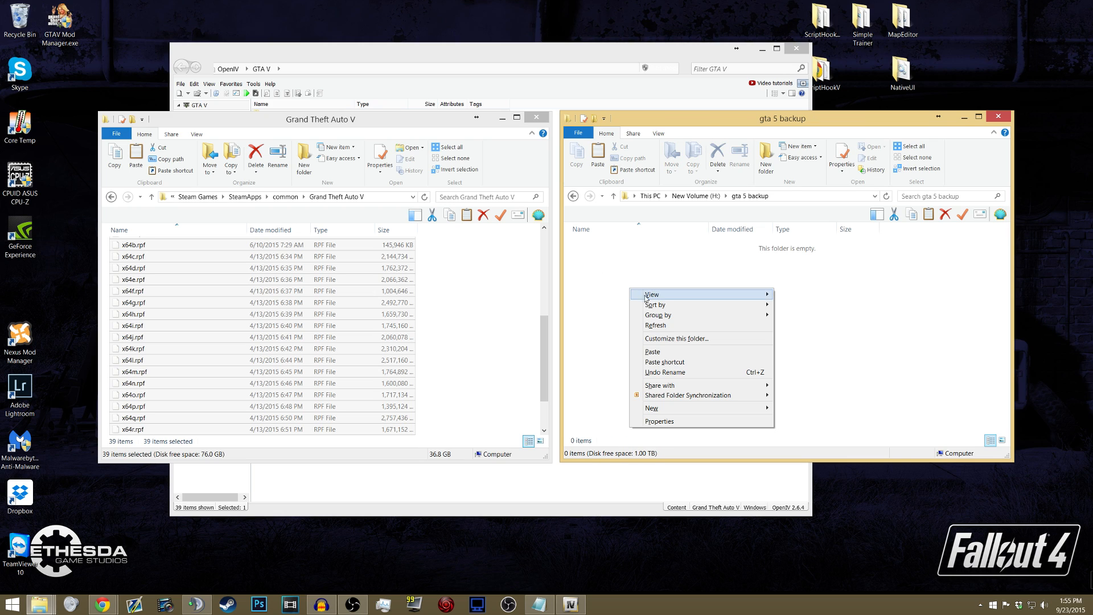
left_click(652, 352)
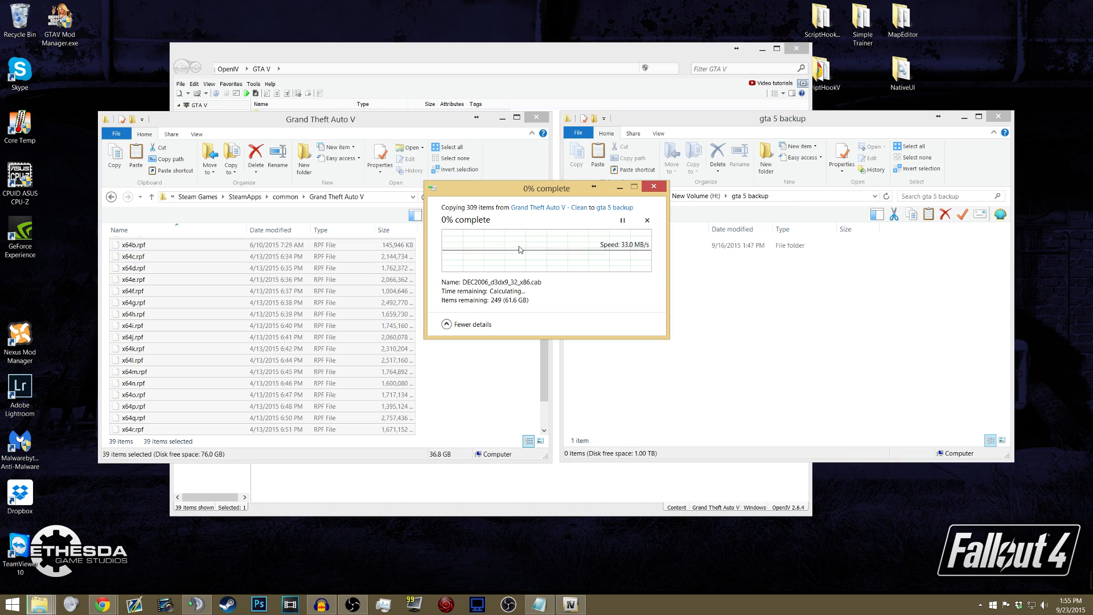
- Cancel the file copy and delete the _CommonRedist and Installers folders from gta 5 backup
left_click(647, 222)
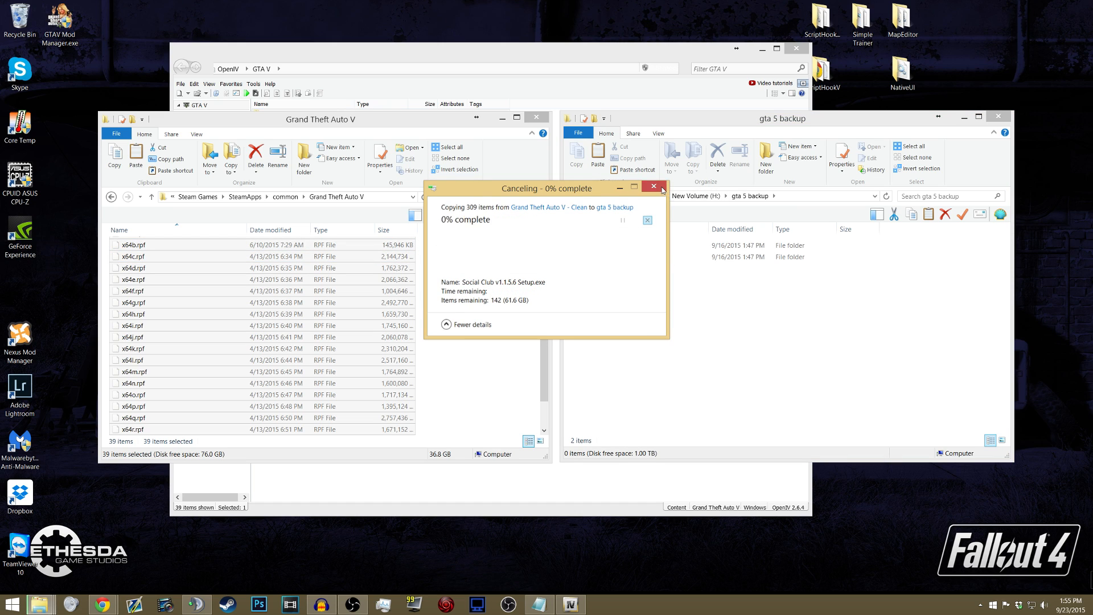
left_click_drag(615, 283, 591, 236)
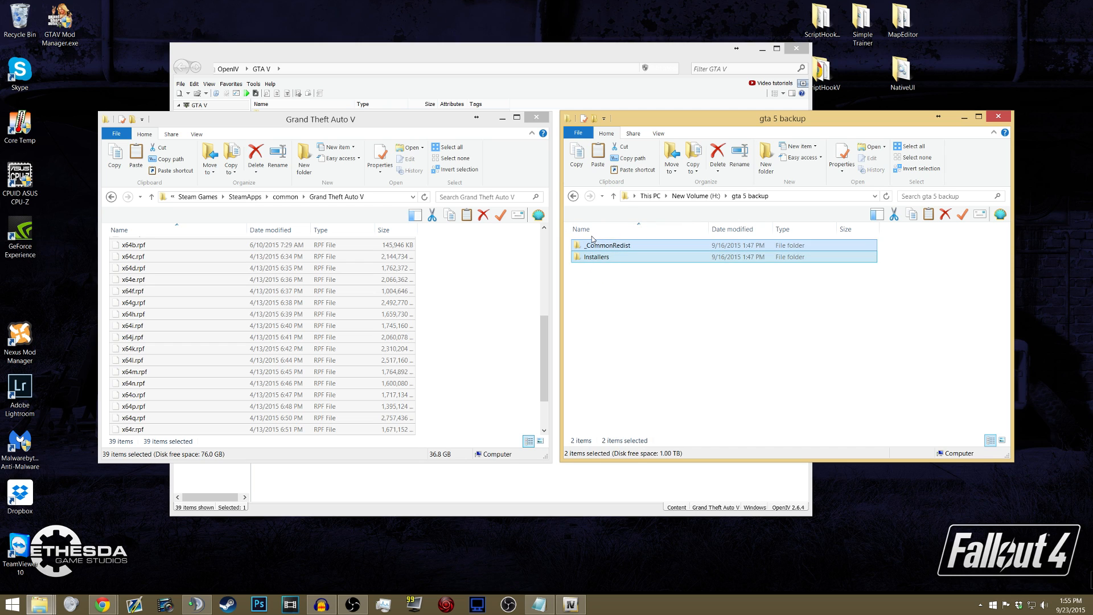
key("Delete")
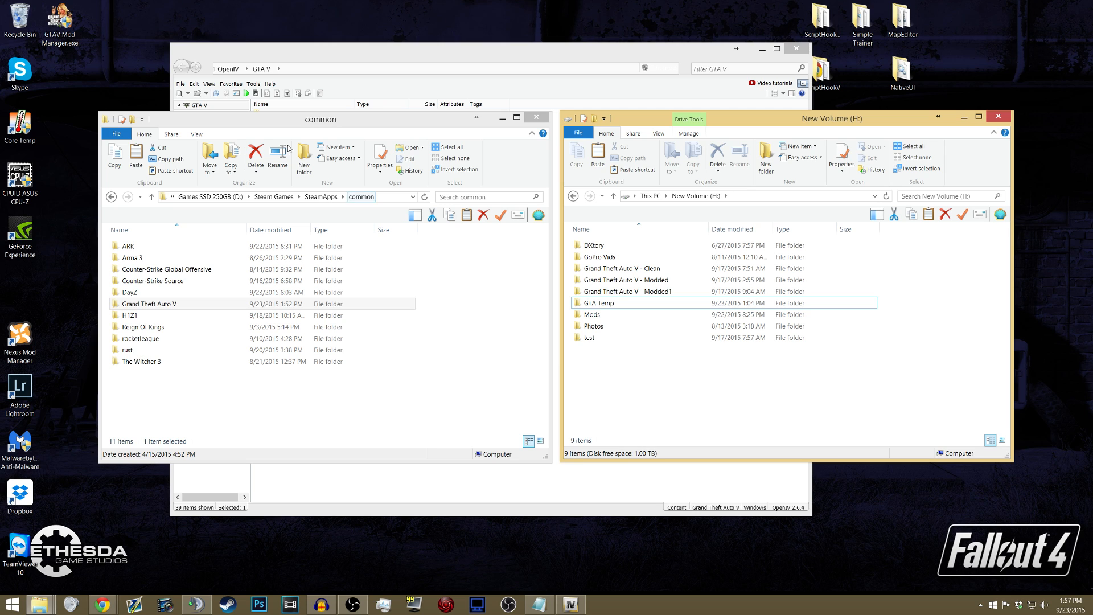
- Reopen the Grand Theft Auto V folder, and install the ASI Loader and OpenIV.ASI with OpenIV's ASI Manager
left_click(156, 306)
double_click(155, 306)
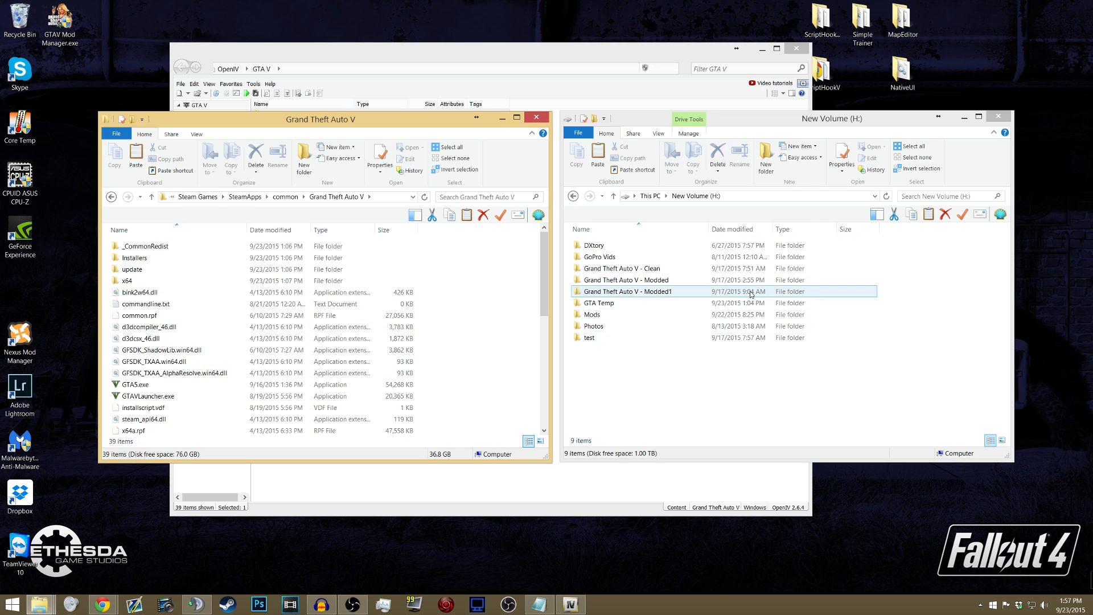
left_click(387, 55)
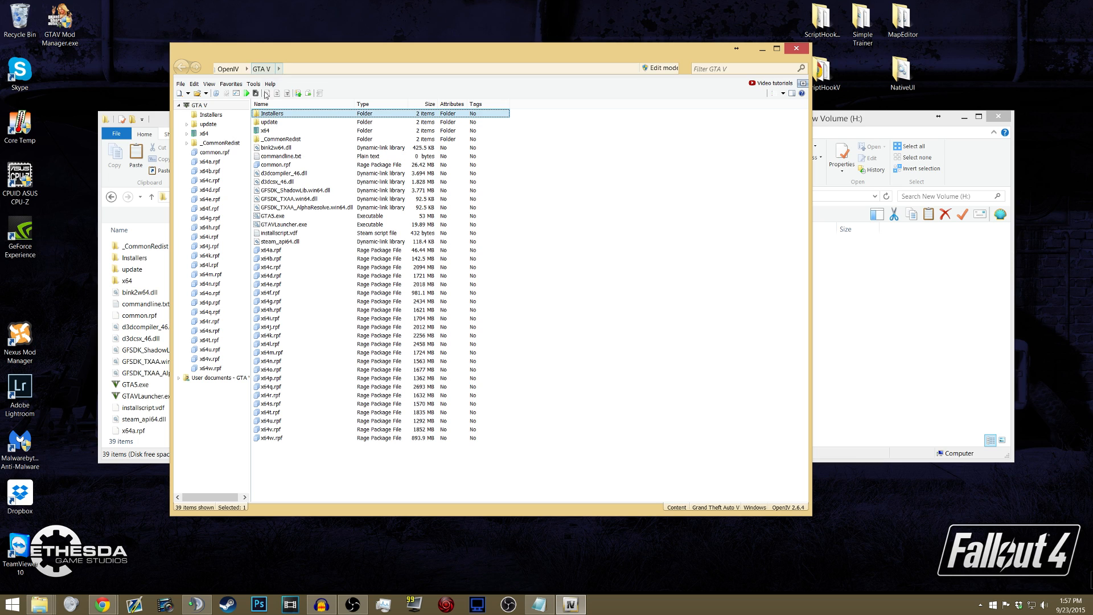
left_click(255, 84)
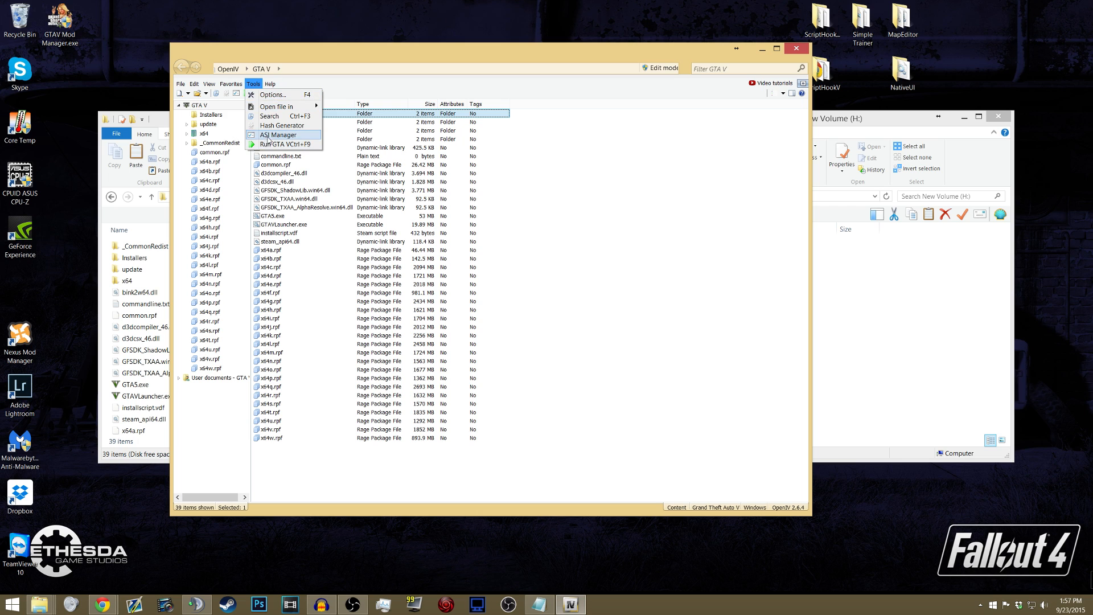
left_click(274, 136)
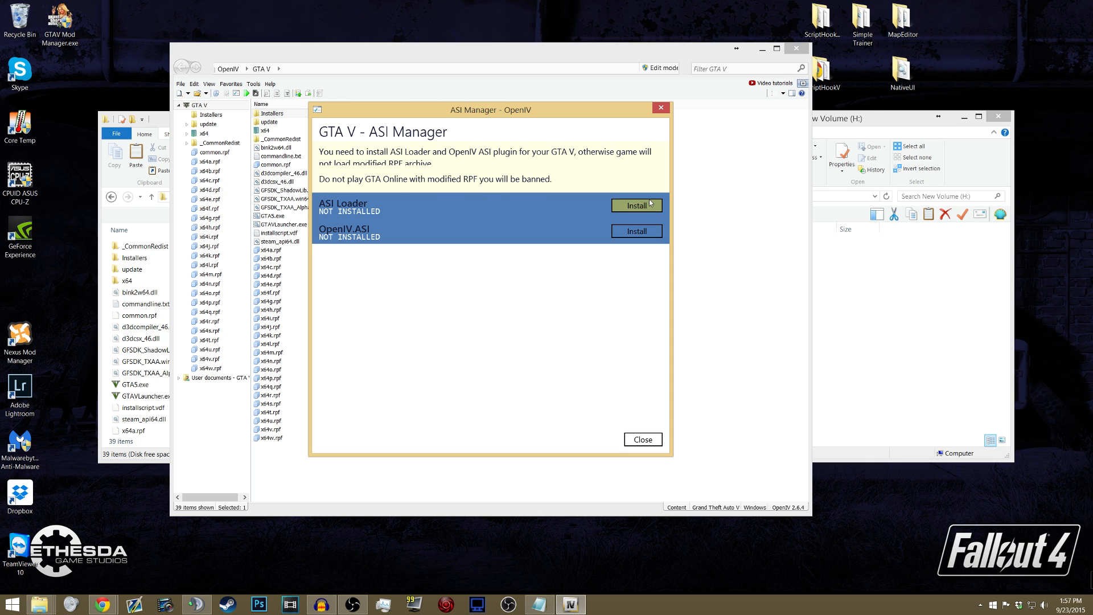
left_click(632, 206)
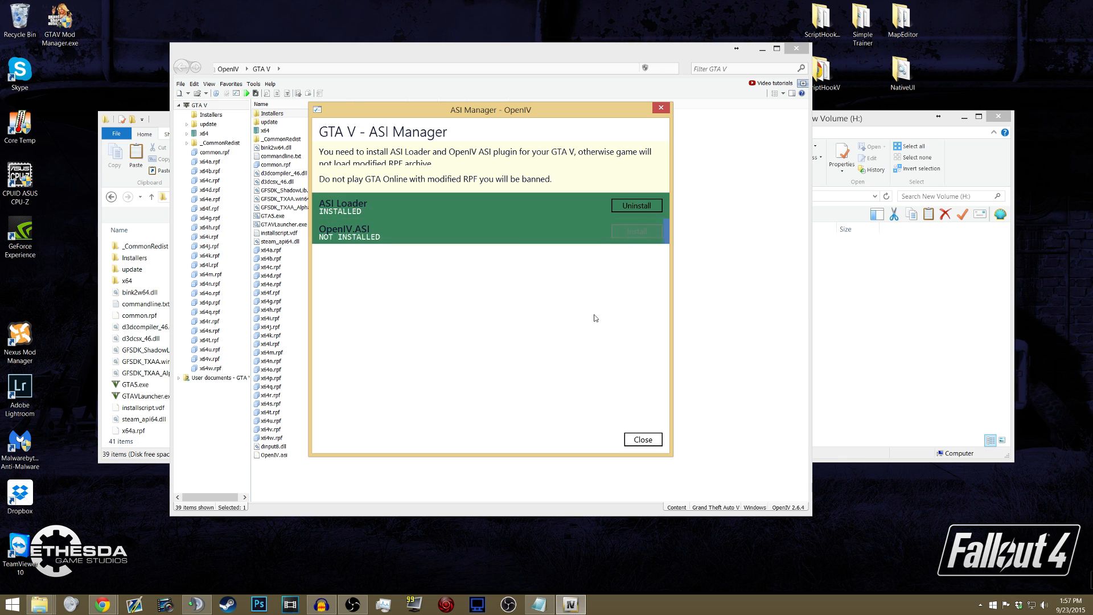
left_click(642, 440)
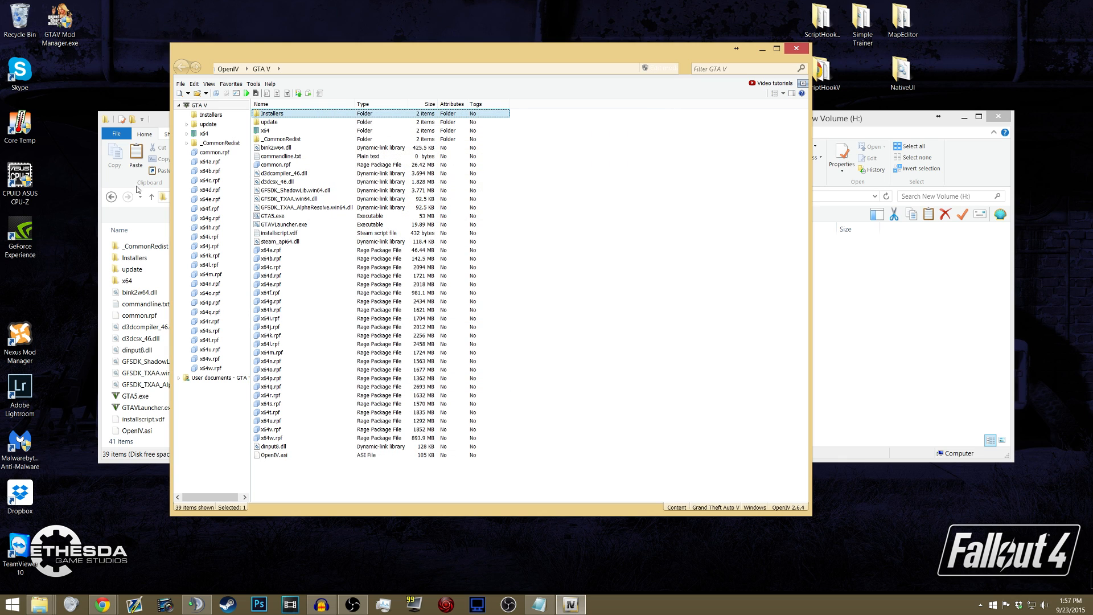
- Check the Grand Theft Auto V folder for the OpenIV.asi file
left_click(155, 129)
scroll(171, 307, "down", 2)
scroll(153, 368, "down", 1)
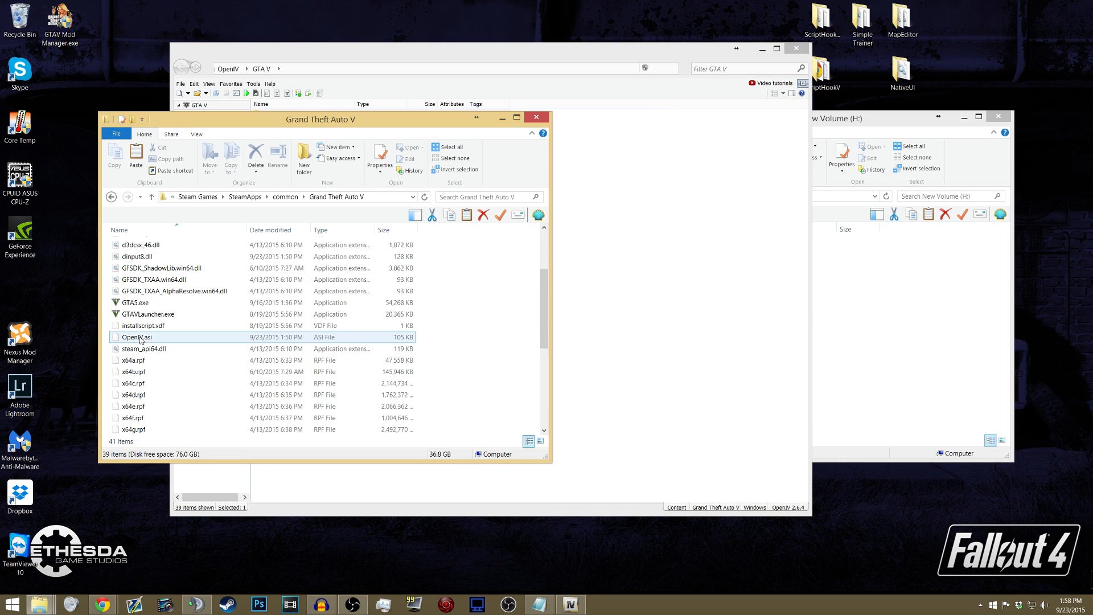
left_click(142, 339)
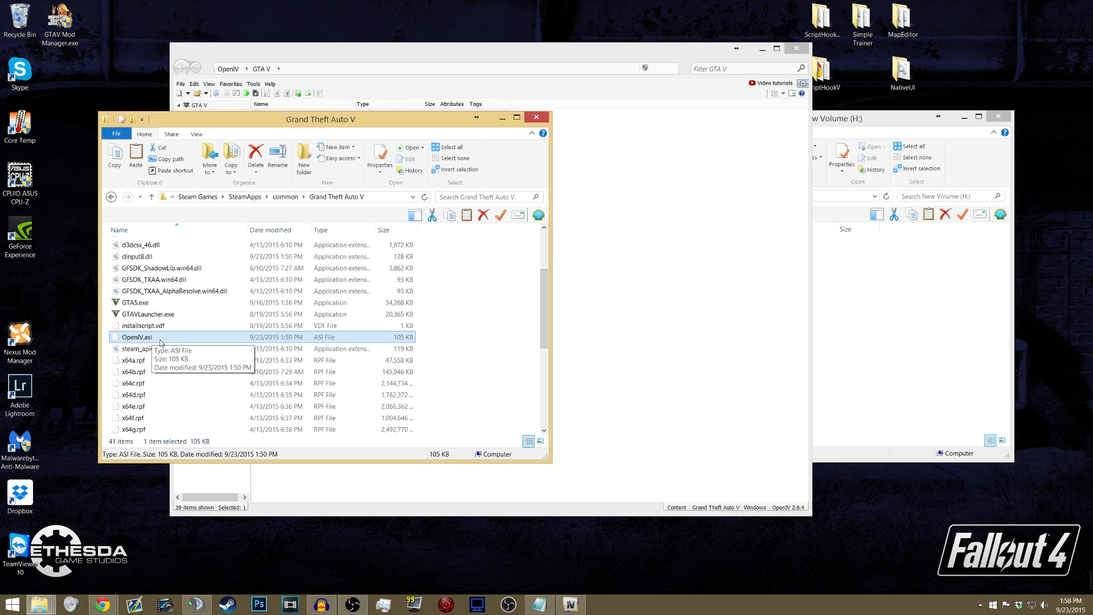
- Create a folder named mods inside the Grand Theft Auto V folder
left_click(598, 181)
left_click(275, 164)
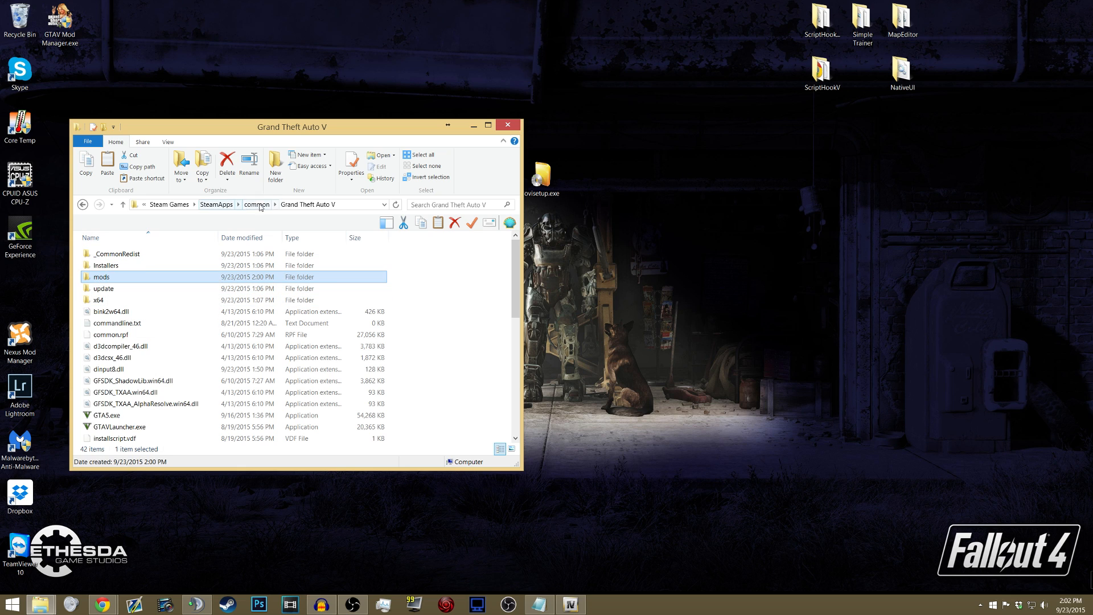
- Review the contents of the Grand Theft Auto V folder, look inside the mods folder and return to the game folder
scroll(140, 360, "down", 8)
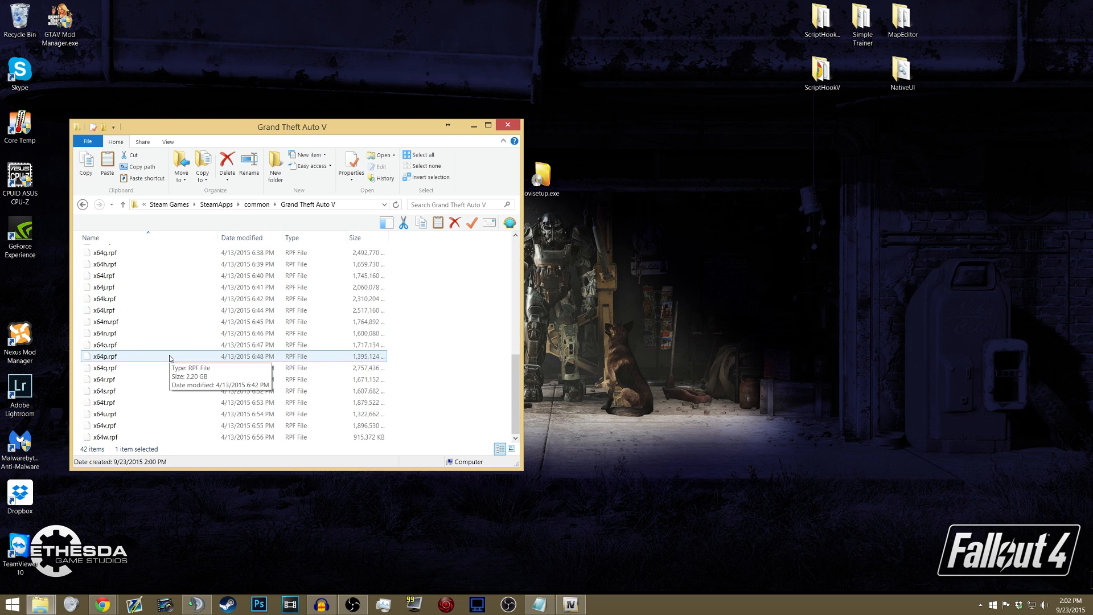
scroll(123, 302, "up", 4)
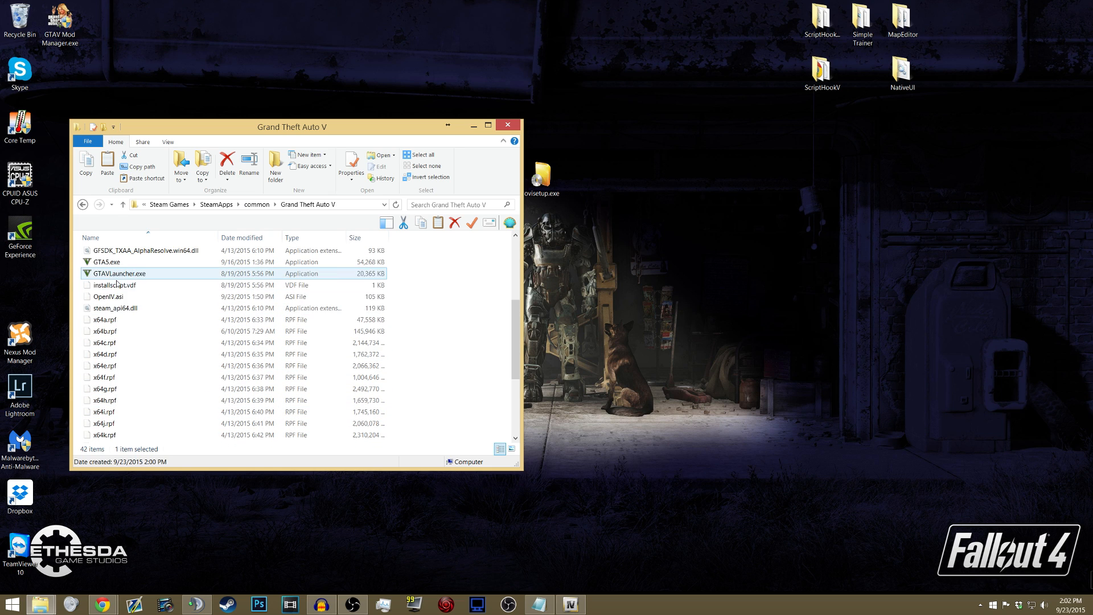
scroll(122, 322, "up", 4)
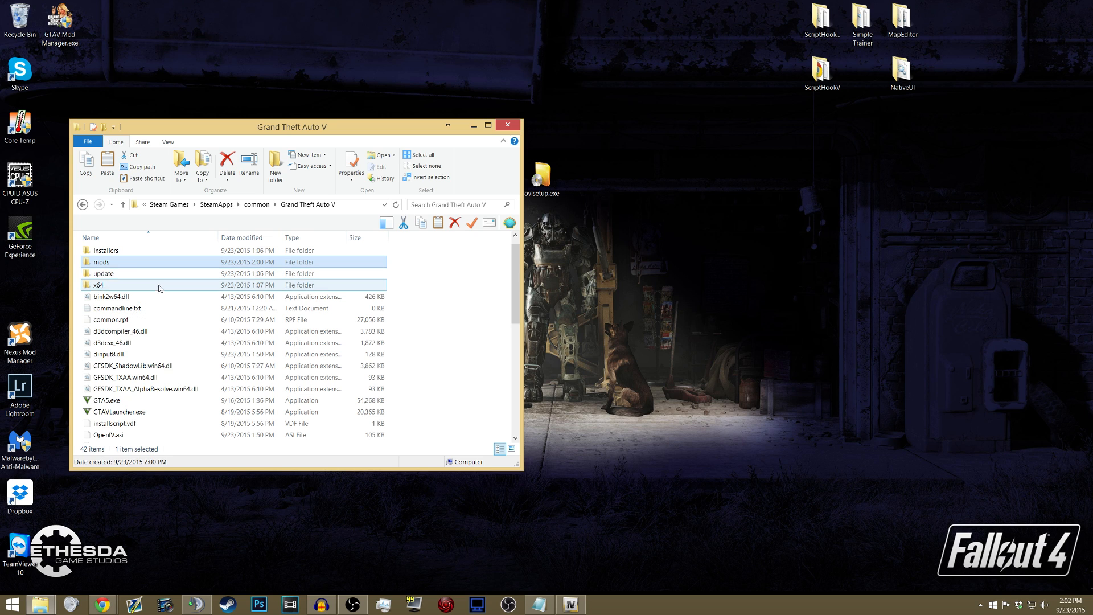
scroll(108, 282, "up", 1)
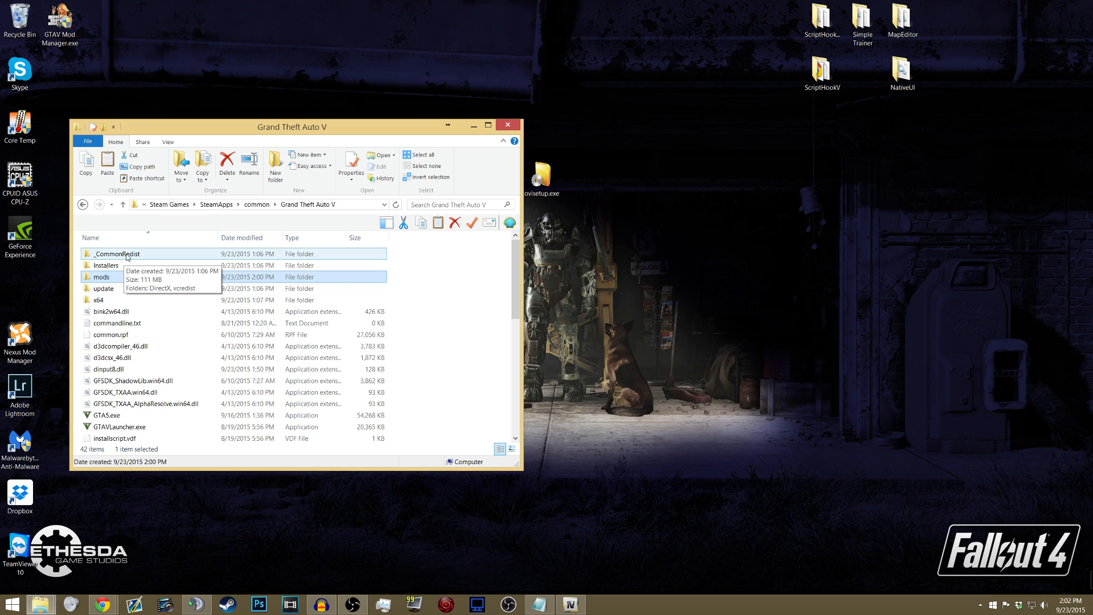
double_click(107, 279)
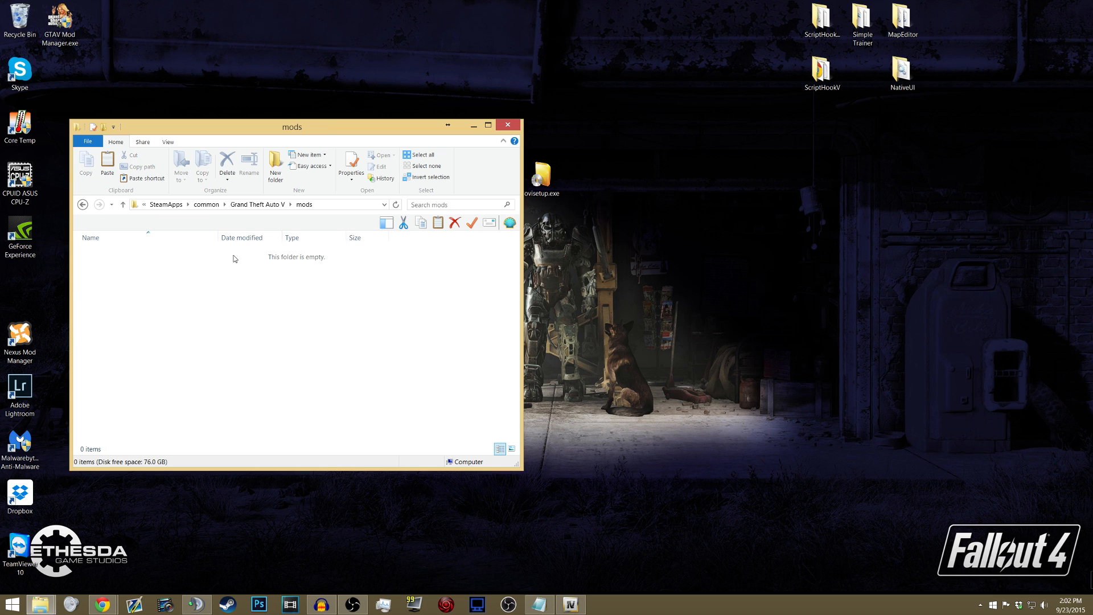
left_click(271, 206)
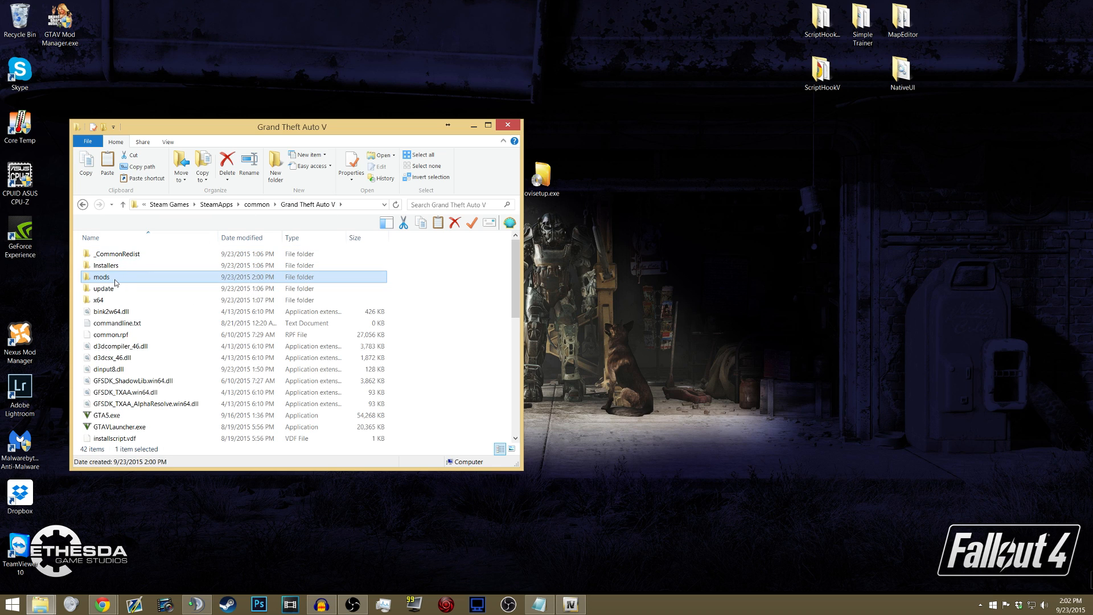
- Delete the mods folder from the Grand Theft Auto V folder
key("Delete")
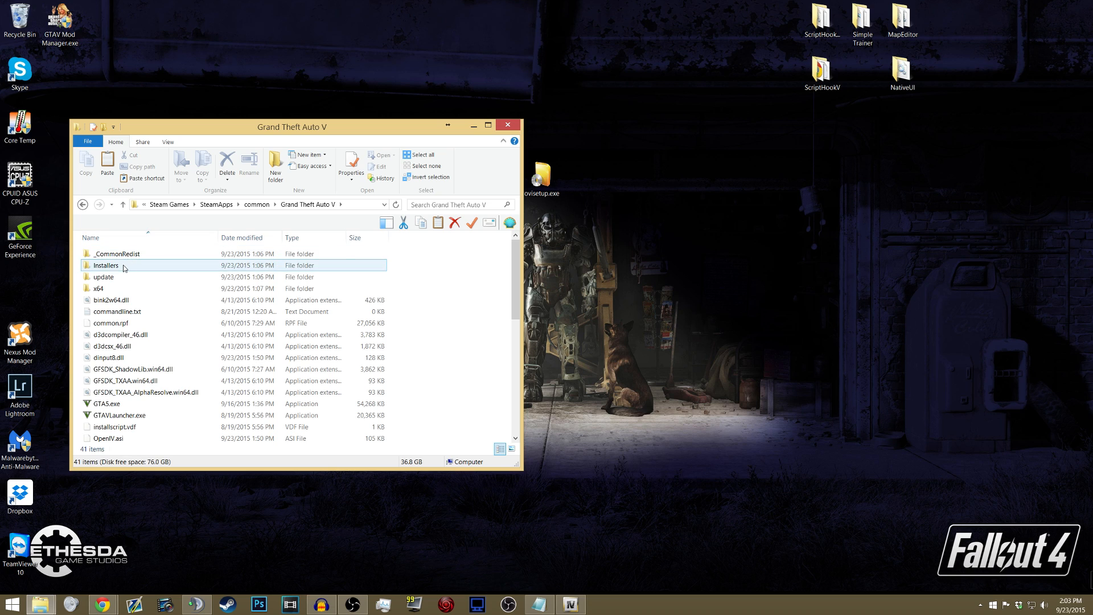
- Switch to Chrome and review the instructions on openiv.com for using the OpenIV mods folder
left_click(105, 602)
left_click(182, 550)
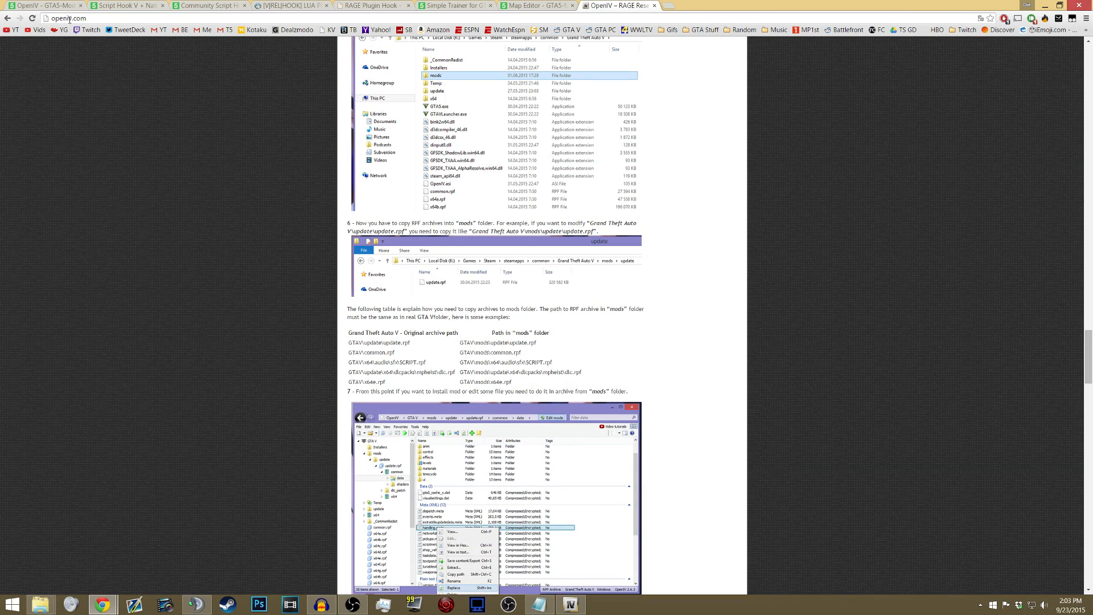
scroll(405, 176, "up", 20)
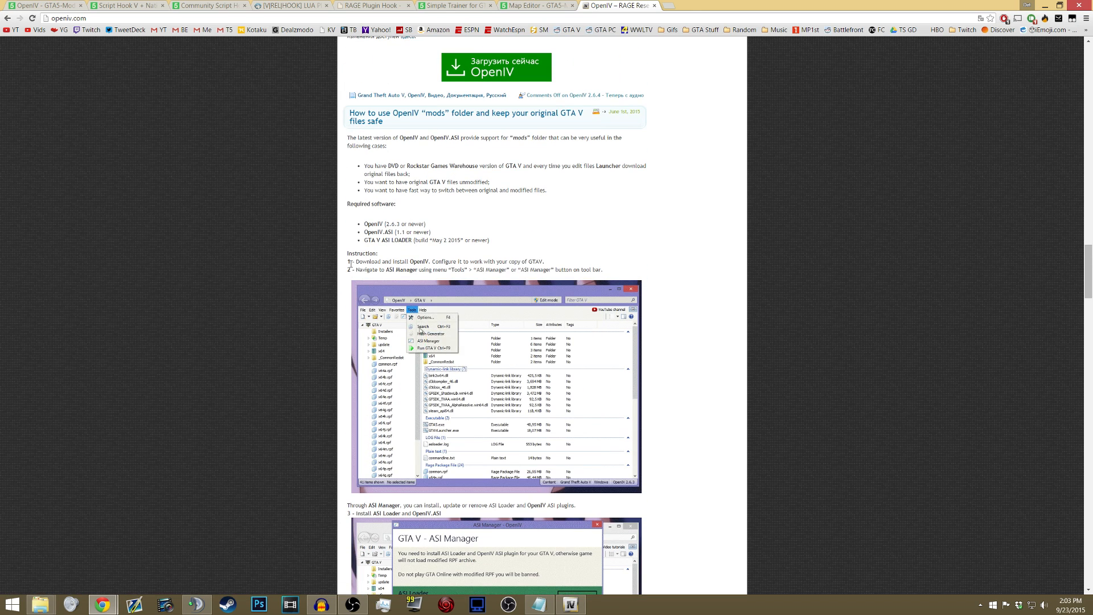
left_click_drag(346, 261, 620, 272)
left_click(620, 271)
scroll(620, 271, "down", 20)
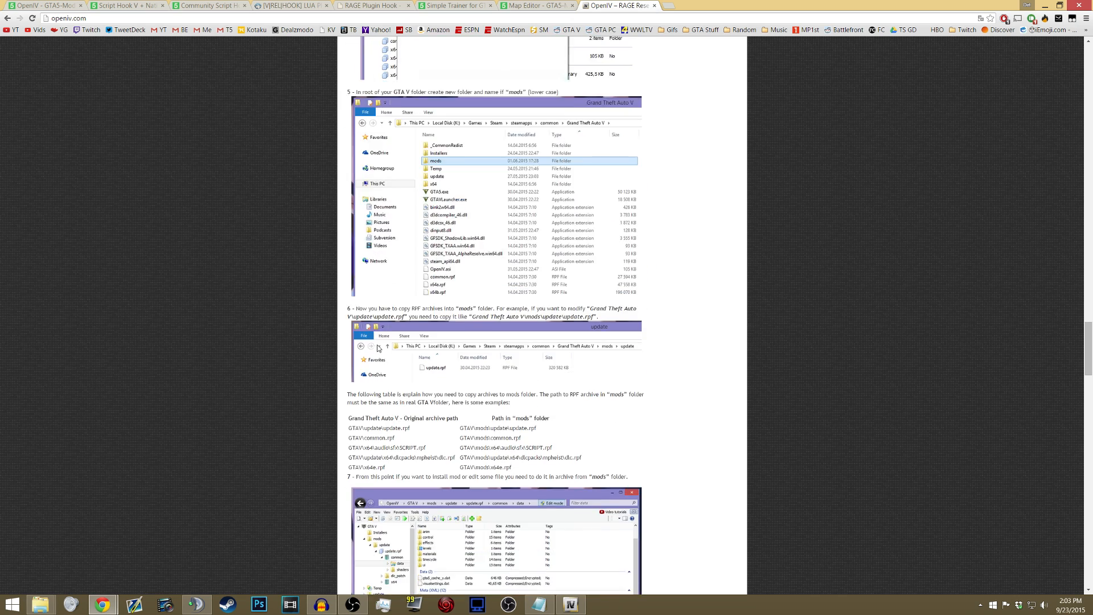
scroll(376, 360, "down", 3)
scroll(410, 314, "up", 5)
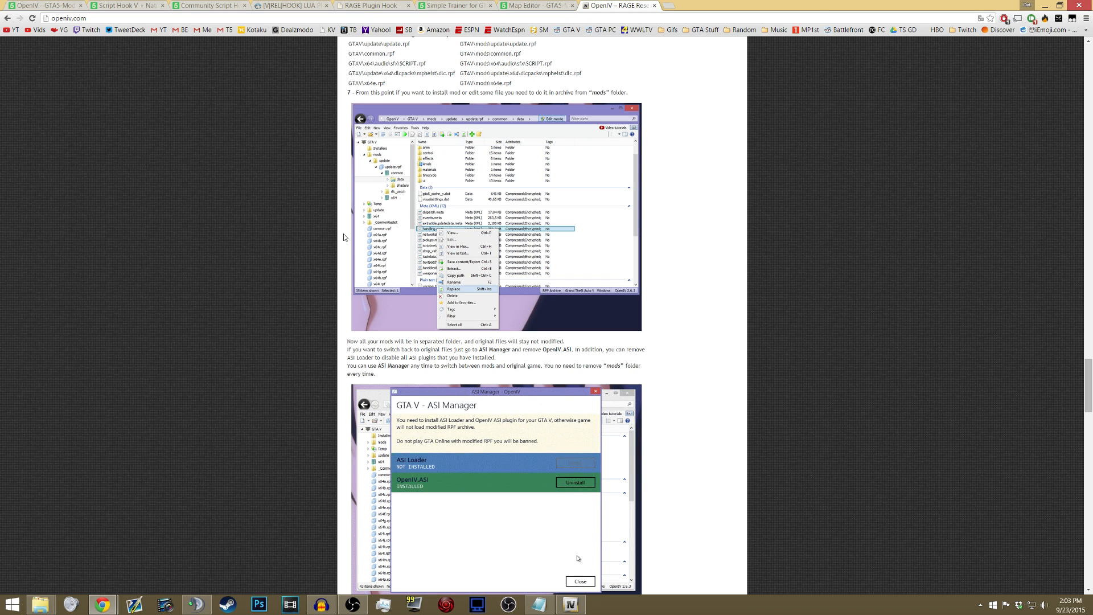
scroll(343, 234, "up", 1)
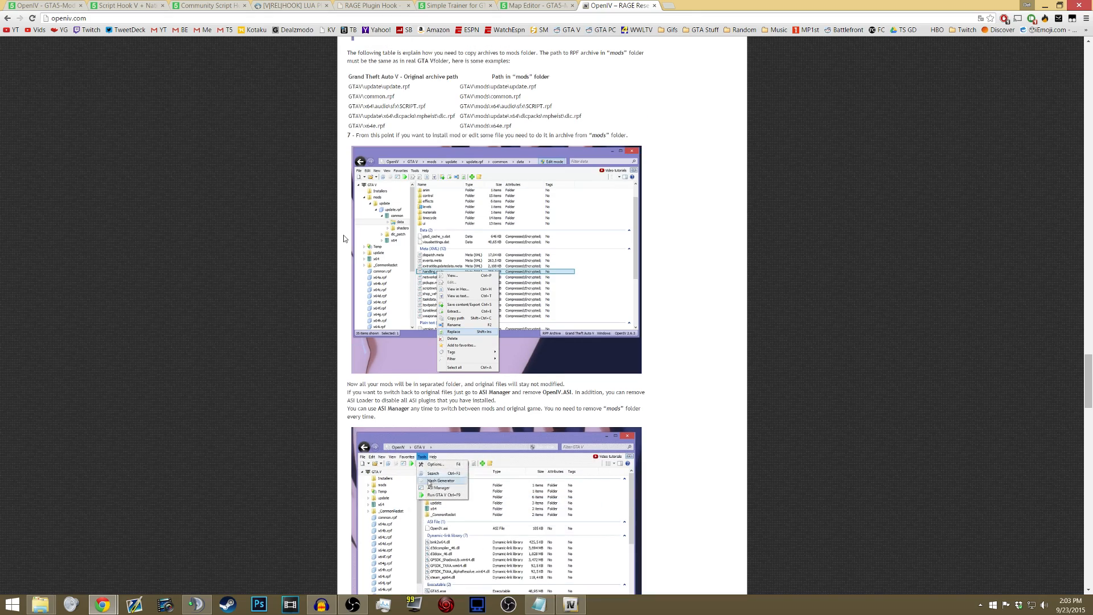
scroll(341, 235, "up", 2)
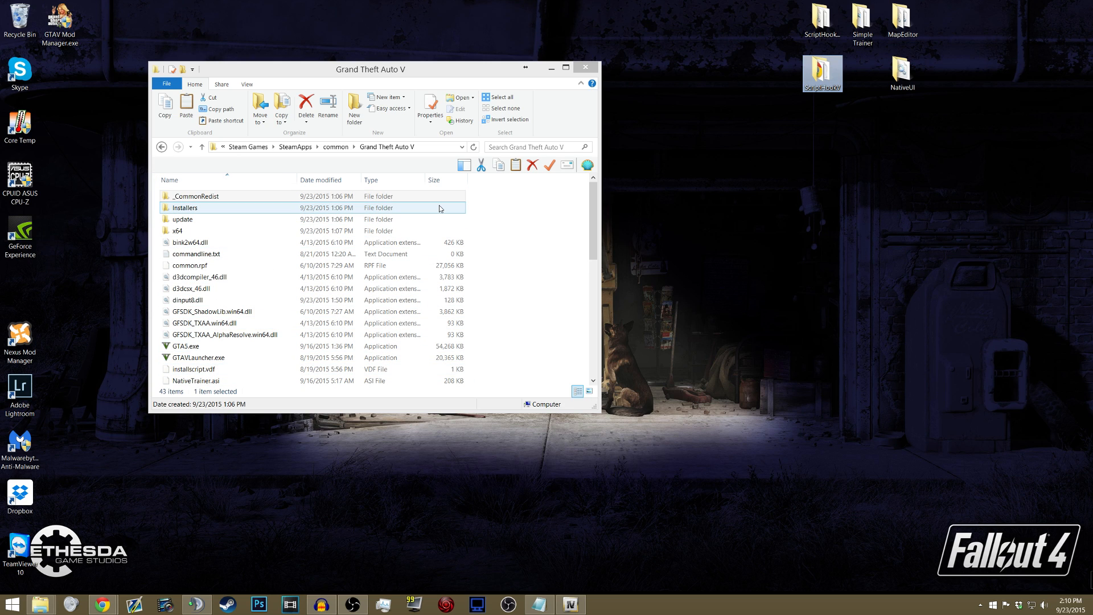
- Copy dinput8.dll, NativeTrainer.asi and ScriptHookV.dll from ScriptHookV's bin folder into the Grand Theft Auto V folder, replacing the existing files
left_click(826, 23)
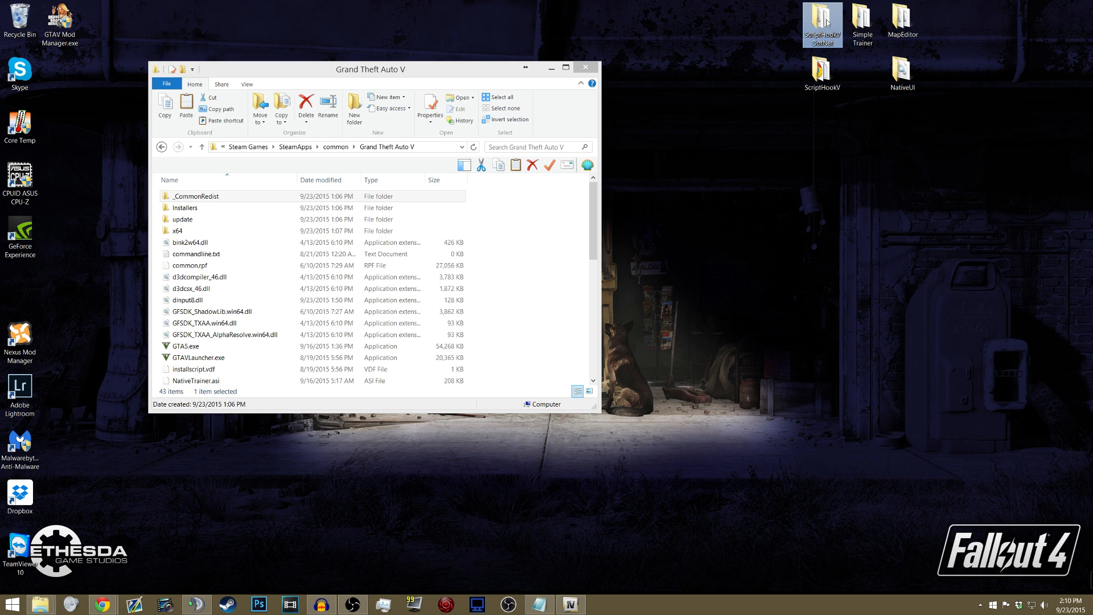
left_click(820, 74)
left_click(820, 41)
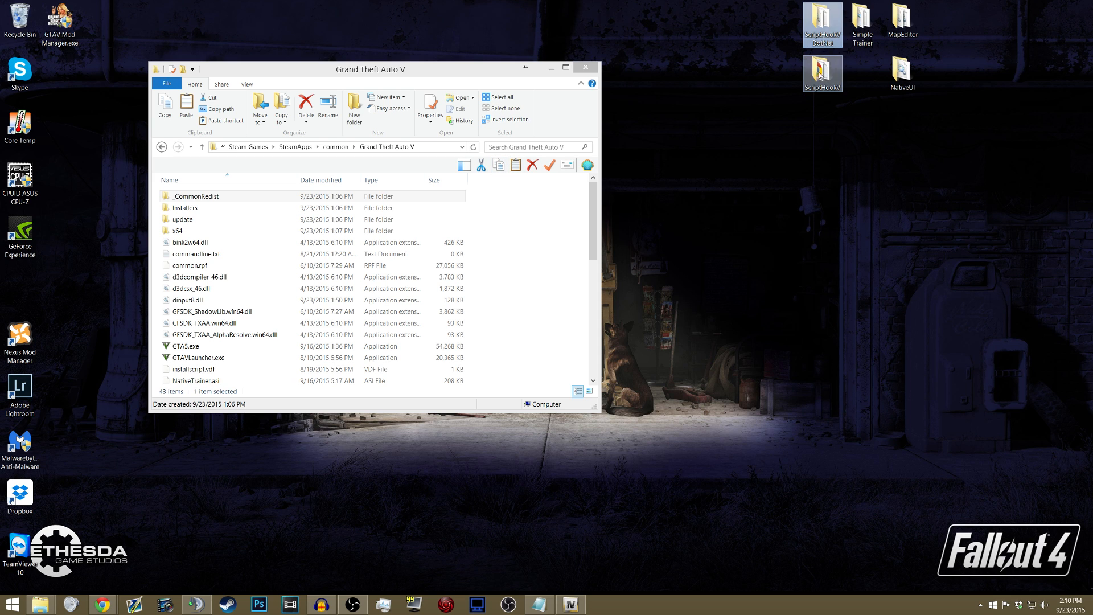
double_click(820, 74)
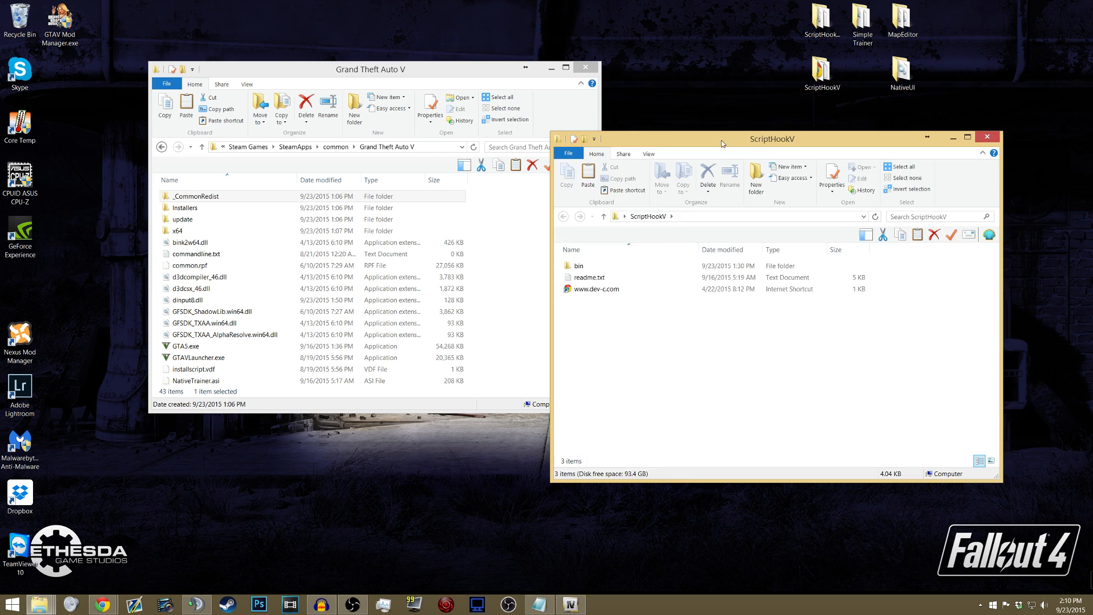
left_click_drag(721, 144, 722, 82)
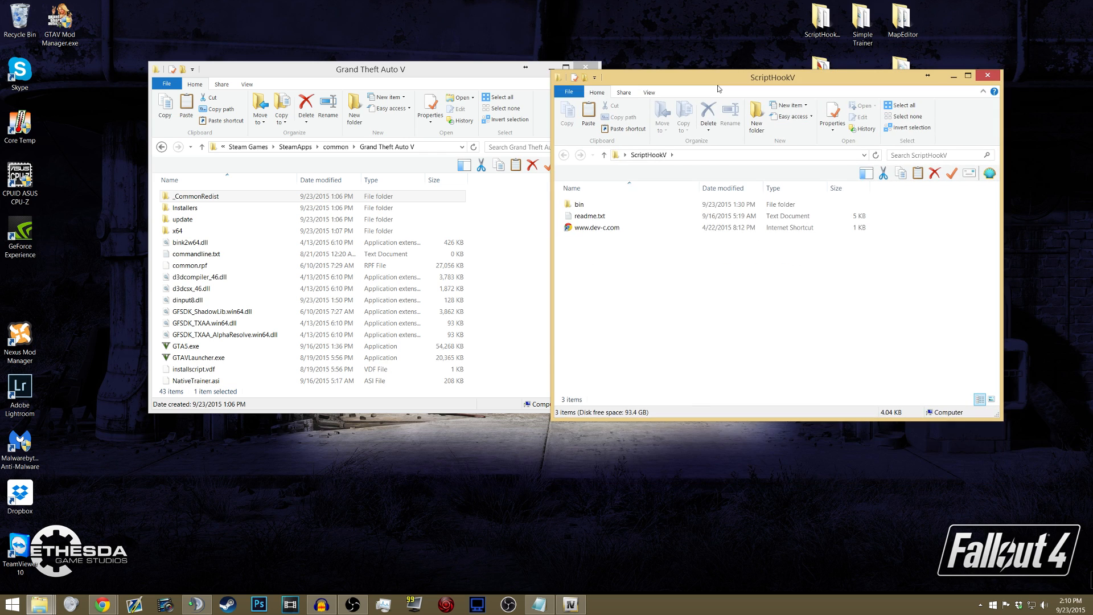
double_click(587, 206)
left_click_drag(596, 255, 471, 256)
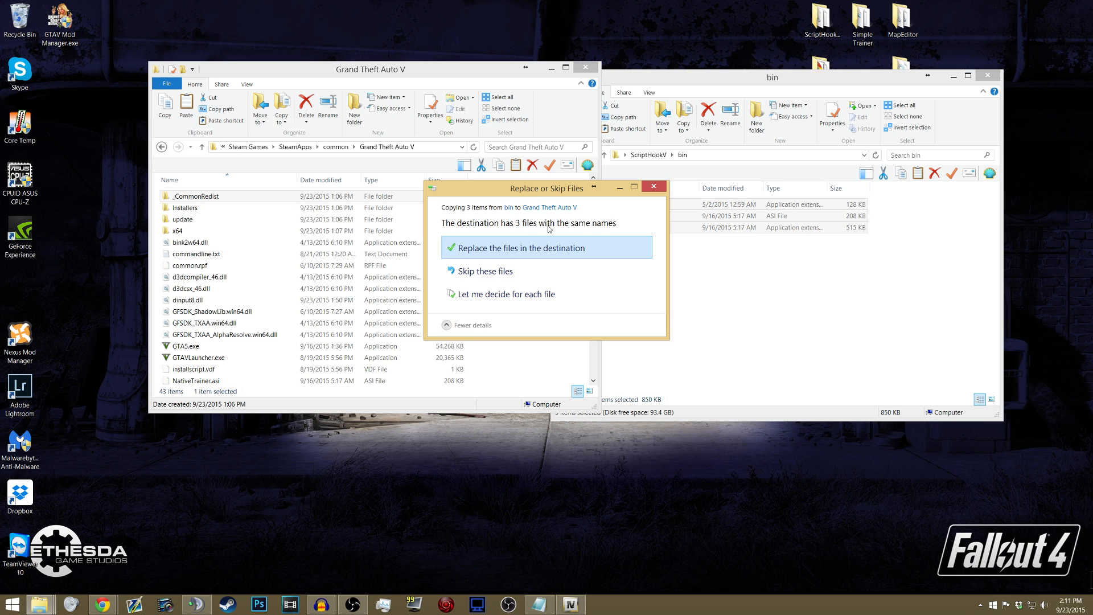
left_click(497, 249)
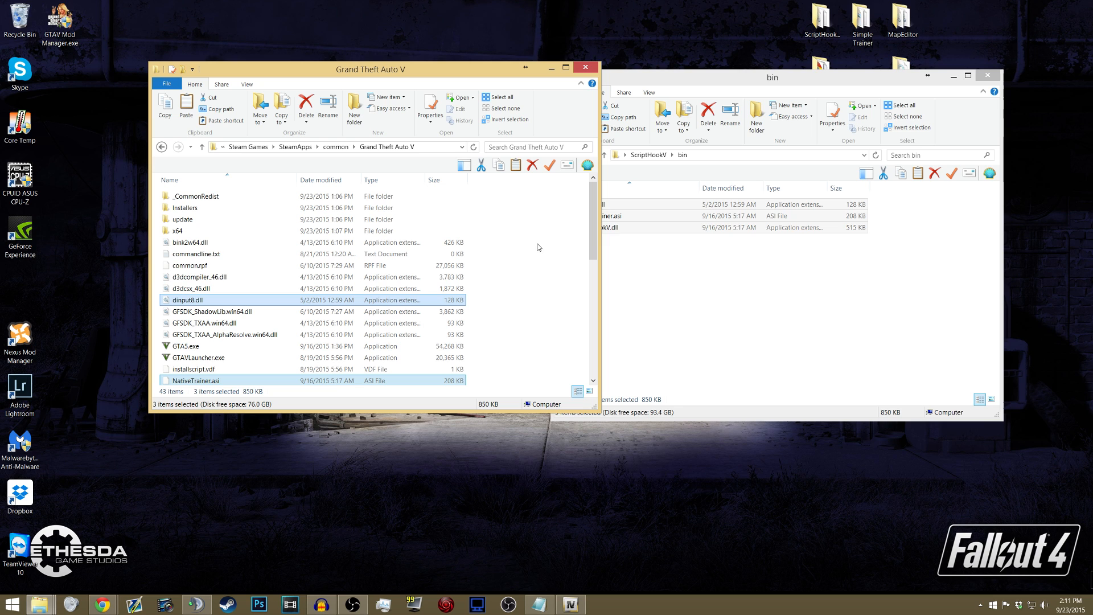
- Check the Grand Theft Auto V folder for the copied ScriptHookV files, and close the bin folder
left_click_drag(675, 79, 693, 76)
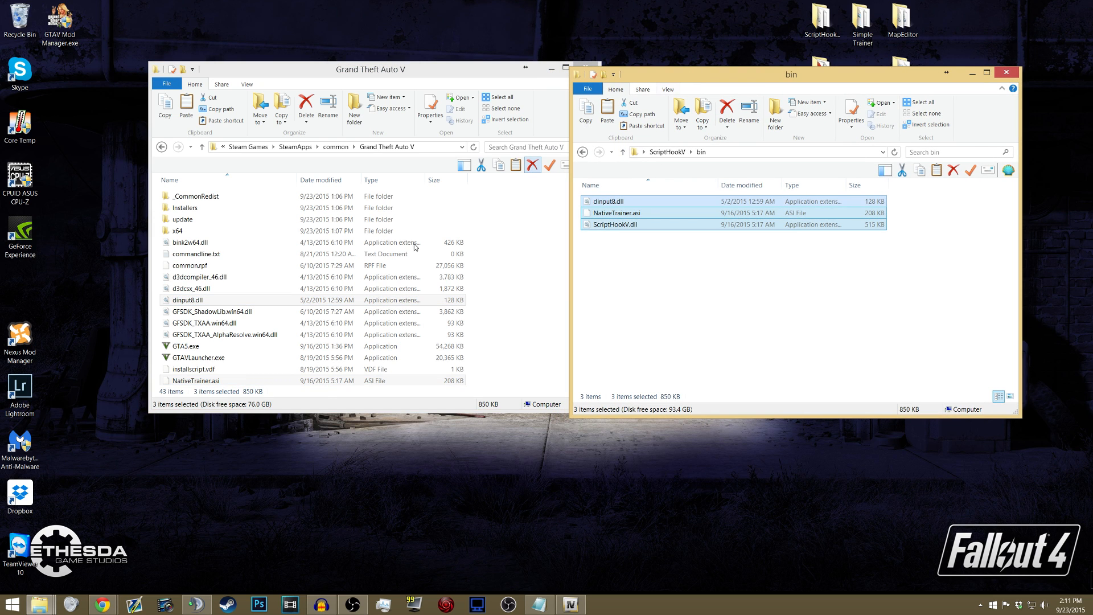
left_click(207, 312)
scroll(202, 321, "down", 3)
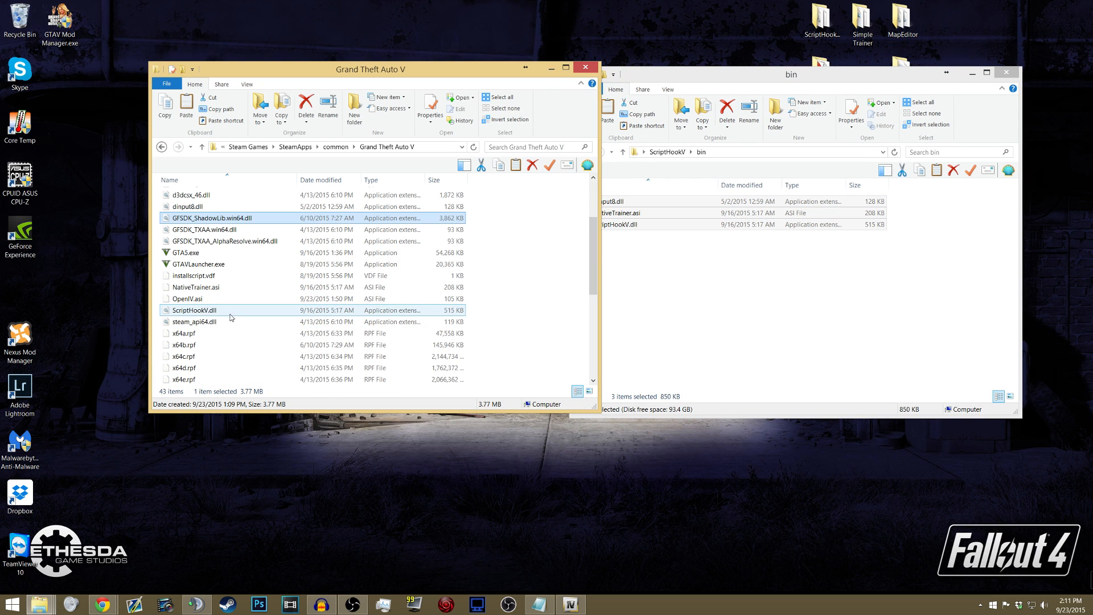
scroll(200, 329, "up", 1)
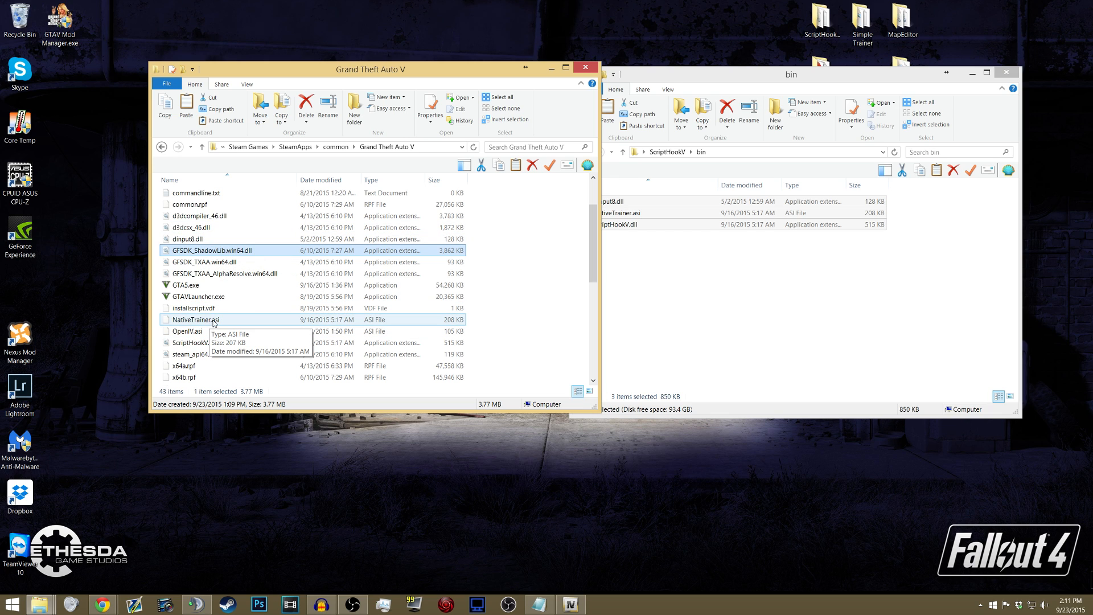
left_click(196, 320)
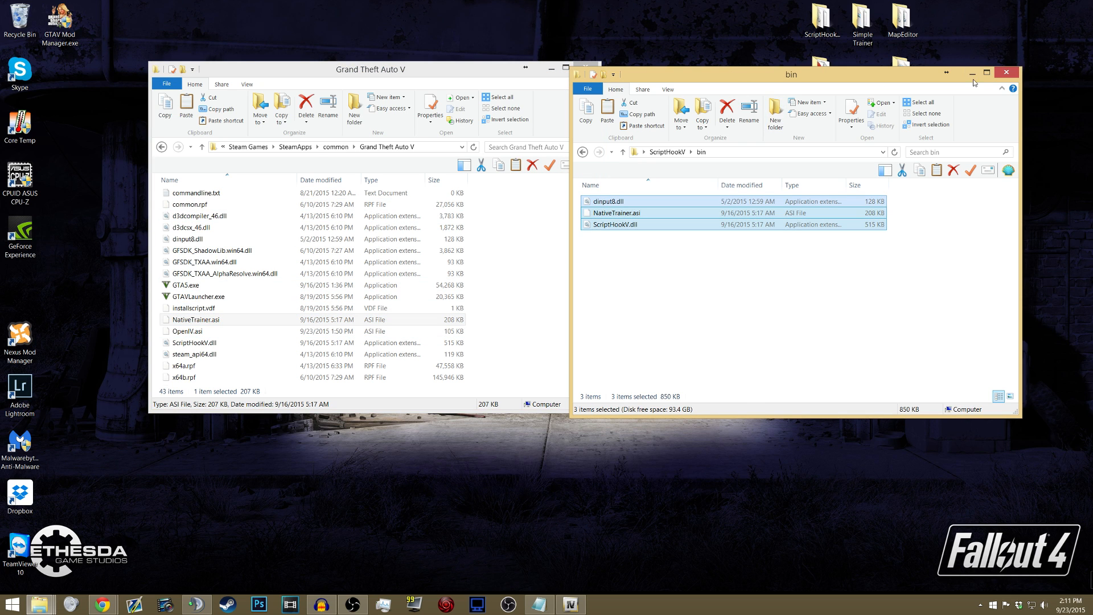
left_click(1006, 72)
- Copy the three ScriptHookVDotNet files (.asi, .dll and .dll.metagen) from the ScriptHookVDotNet folder into the Grand Theft Auto V folder
left_click(825, 41)
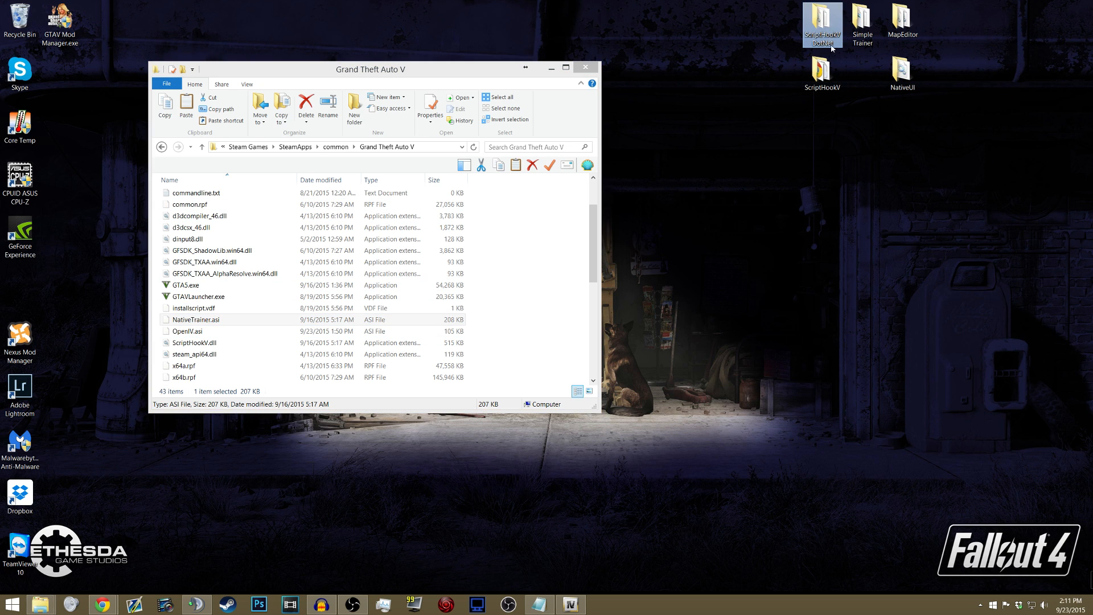
double_click(831, 46)
left_click_drag(630, 251, 512, 244)
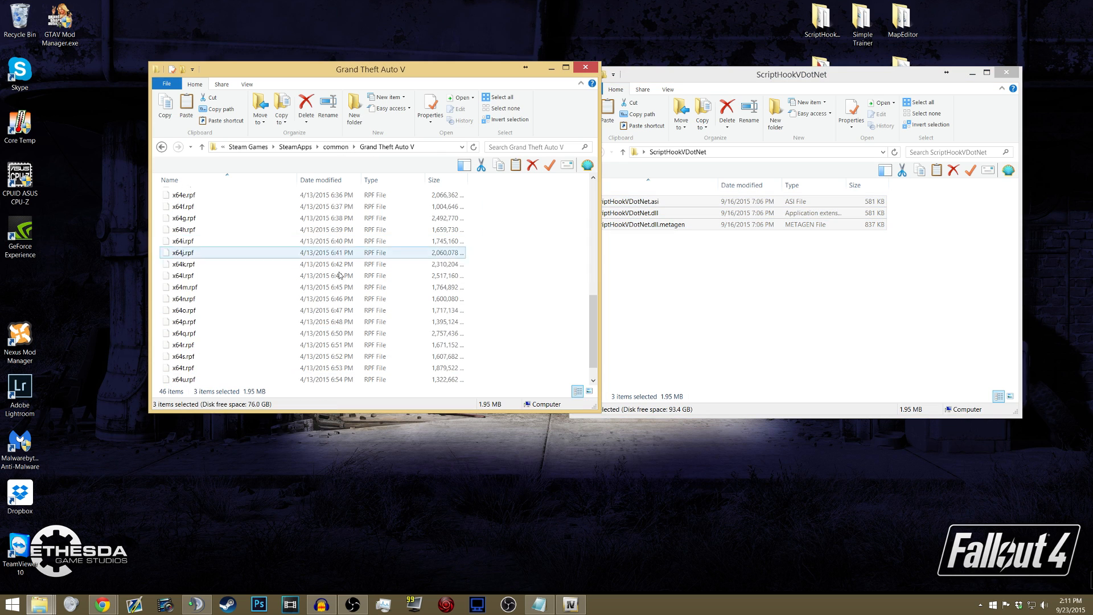
- Create a folder named scripts inside the Grand Theft Auto V folder, and close the ScriptHookVDotNet folder
scroll(246, 277, "up", 3)
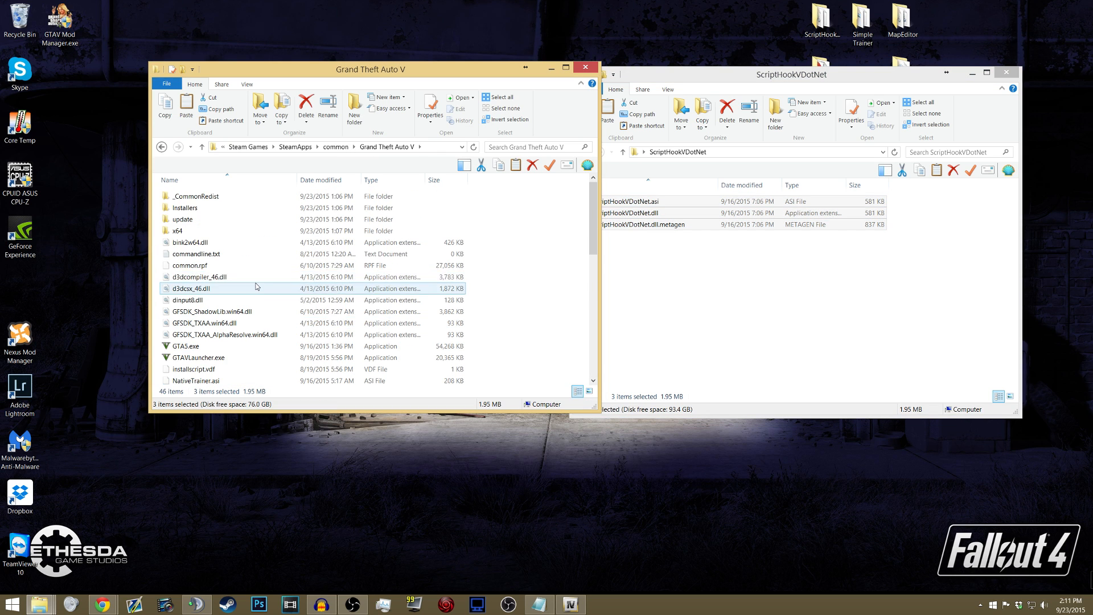
left_click(359, 115)
type("scripts")
key("Return")
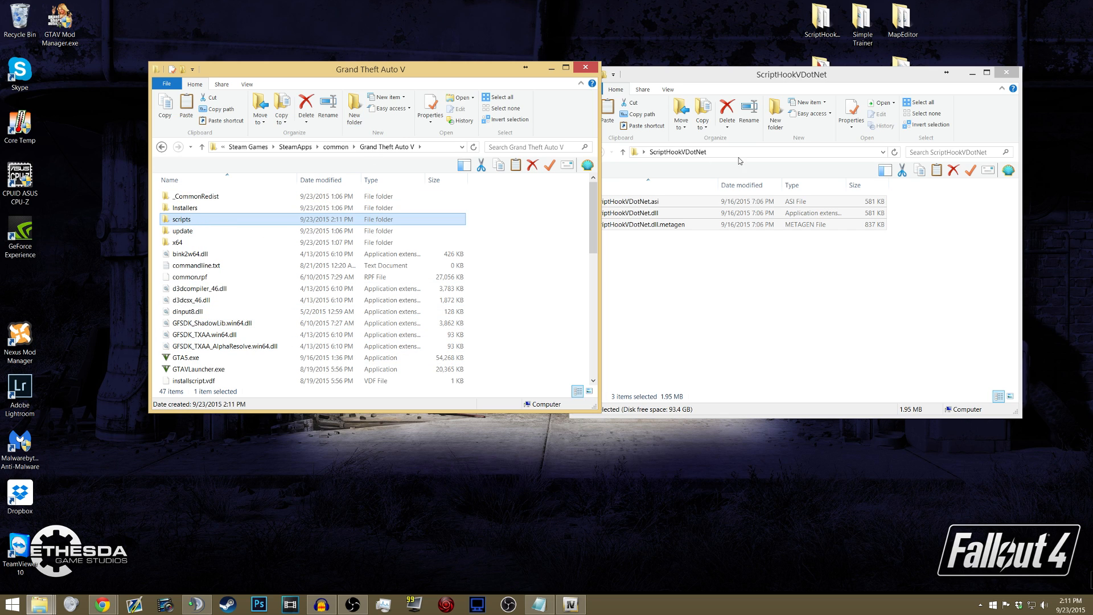
left_click(1006, 72)
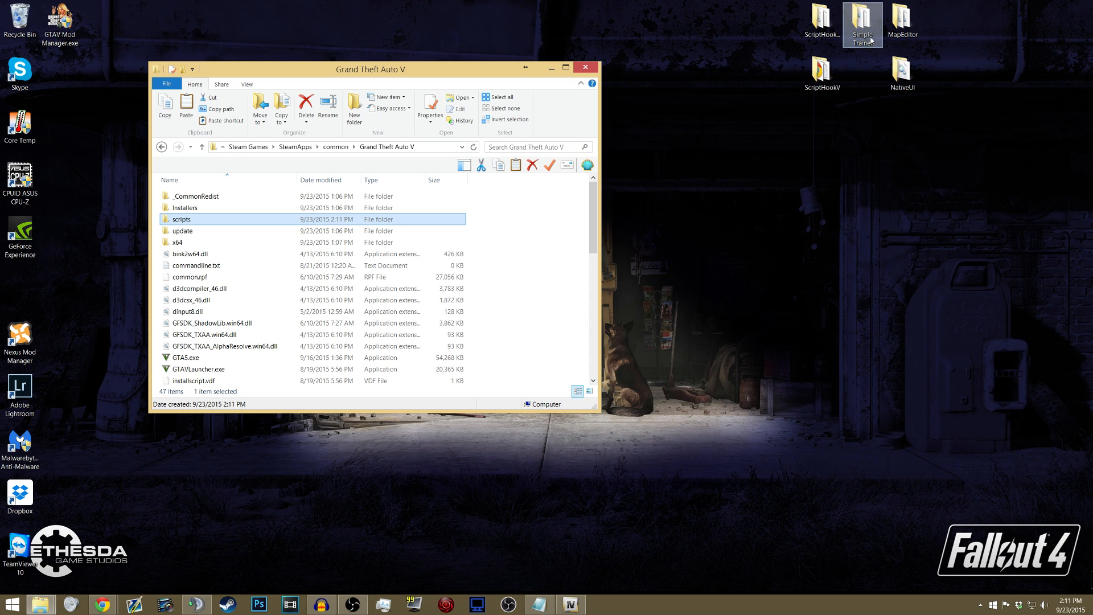
- Copy TrainerV.asi and trainerv.ini from the Simple Trainer folder on the desktop into the Grand Theft Auto V folder
left_click_drag(865, 24, 751, 39)
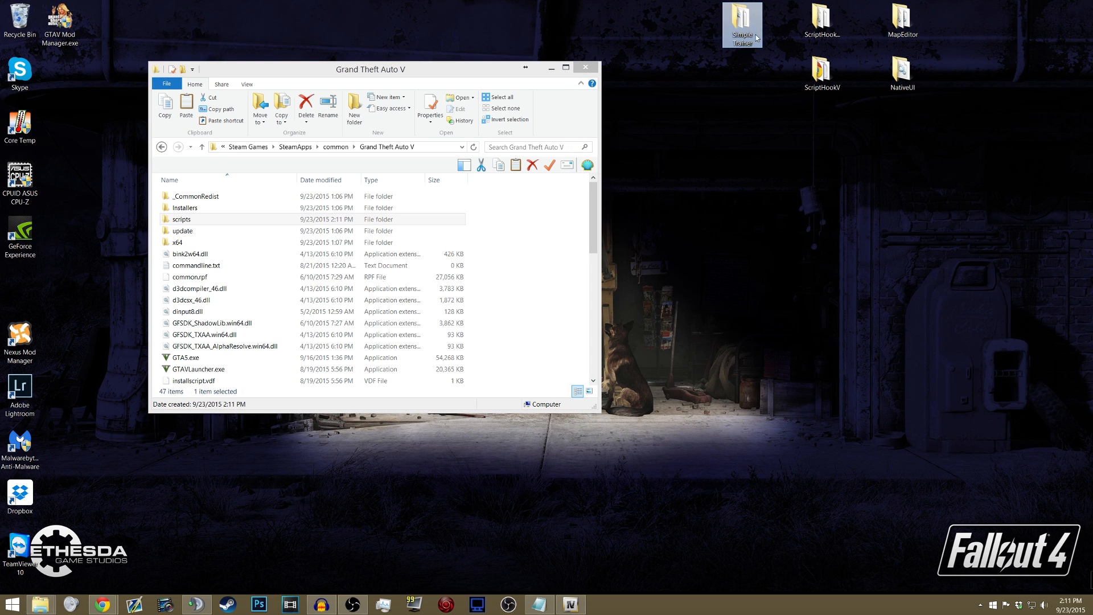
double_click(744, 43)
left_click_drag(479, 78, 444, 82)
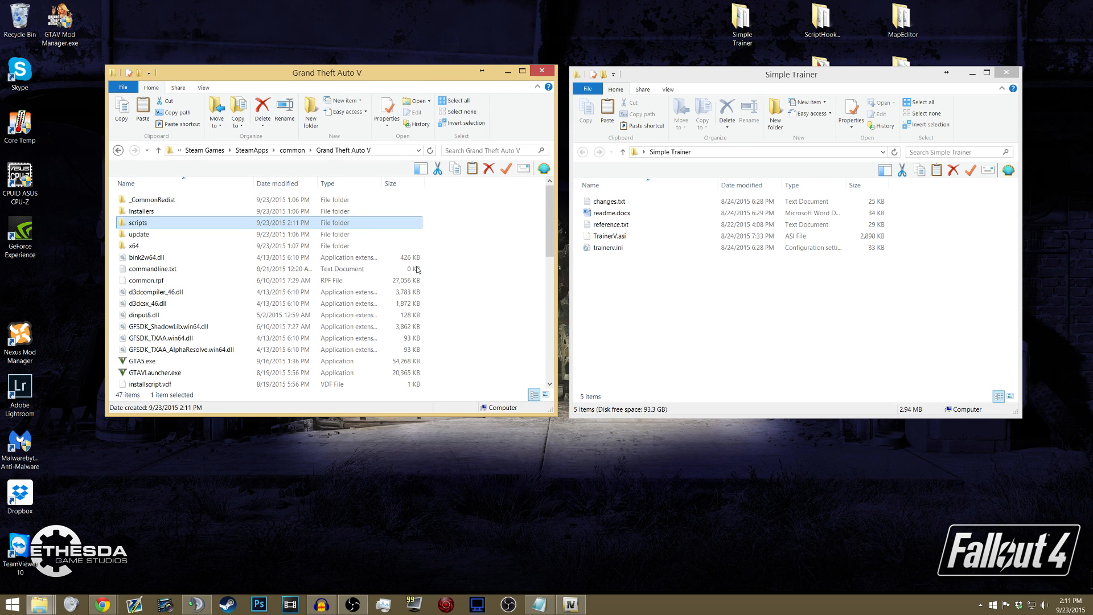
left_click(165, 326)
scroll(165, 326, "down", 3)
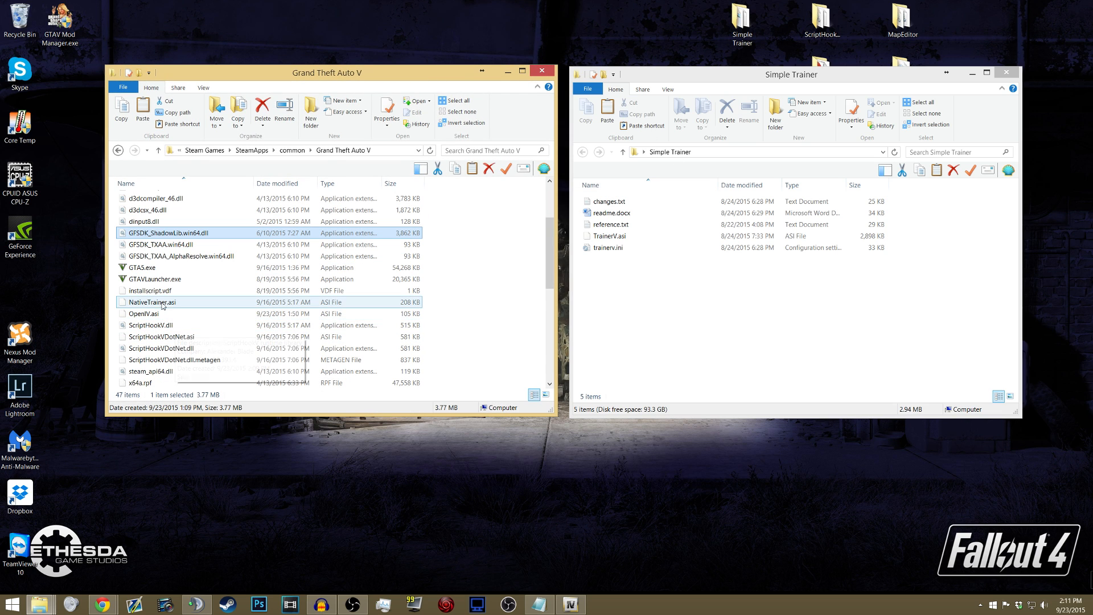
left_click(622, 247)
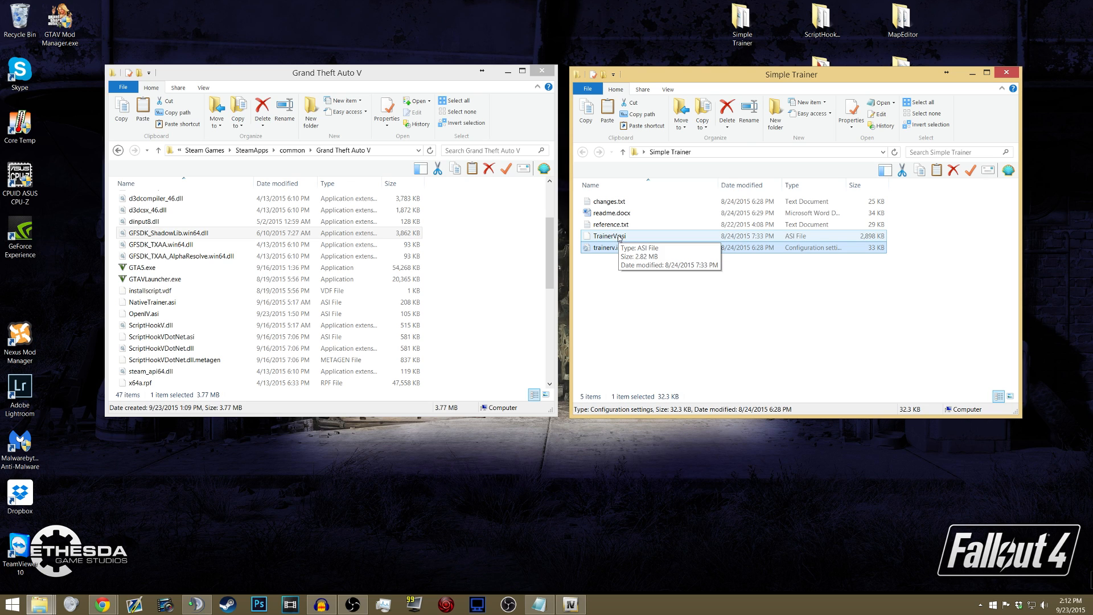
left_click(599, 236, "ctrl")
left_click_drag(600, 237, 484, 244)
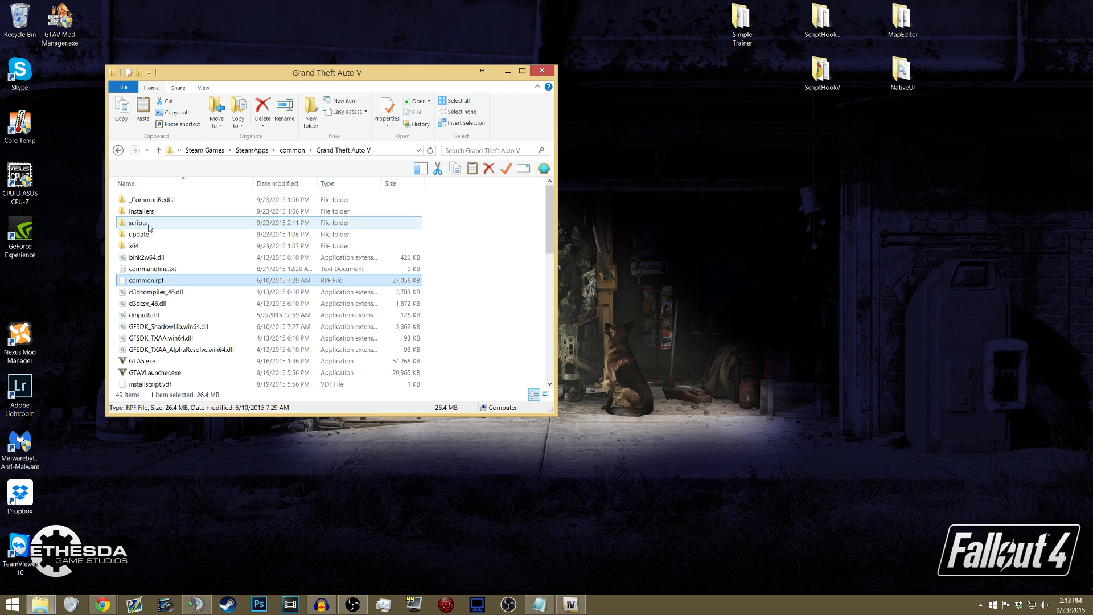
- Copy MapEditor.dll, NativeUI.dll and ObjectList.ini from the MapEditor folder into the scripts folder of Grand Theft Auto V
left_click(903, 20)
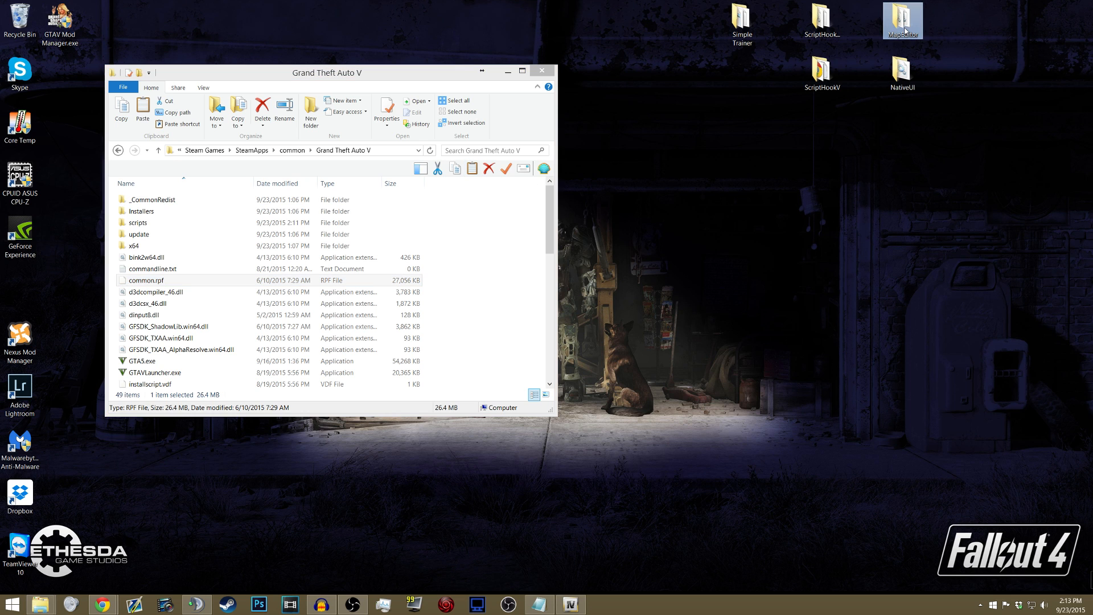
double_click(910, 27)
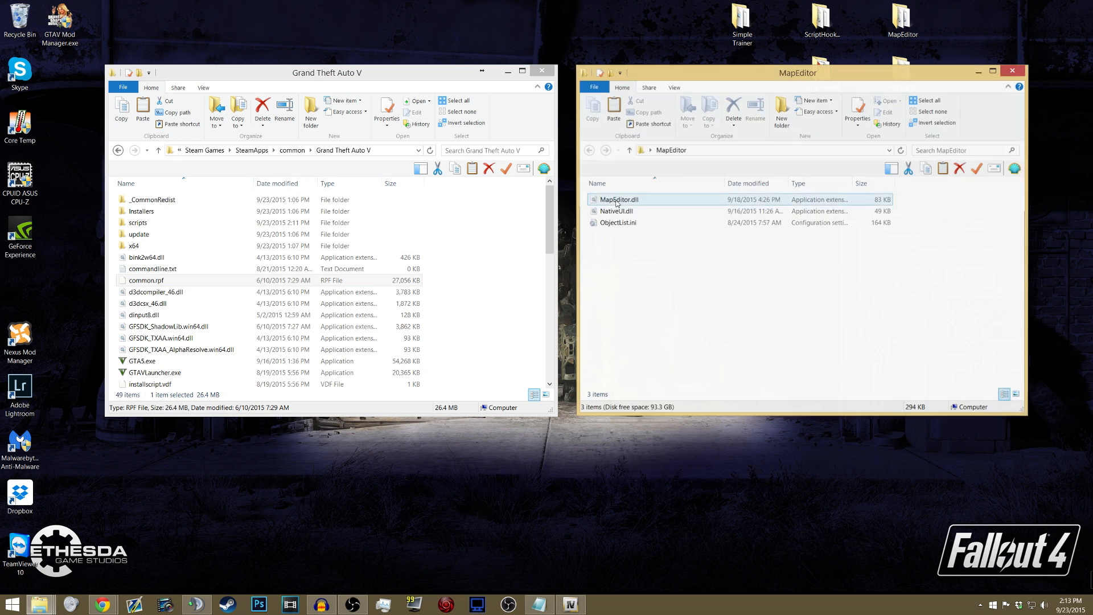
left_click_drag(619, 247, 628, 193)
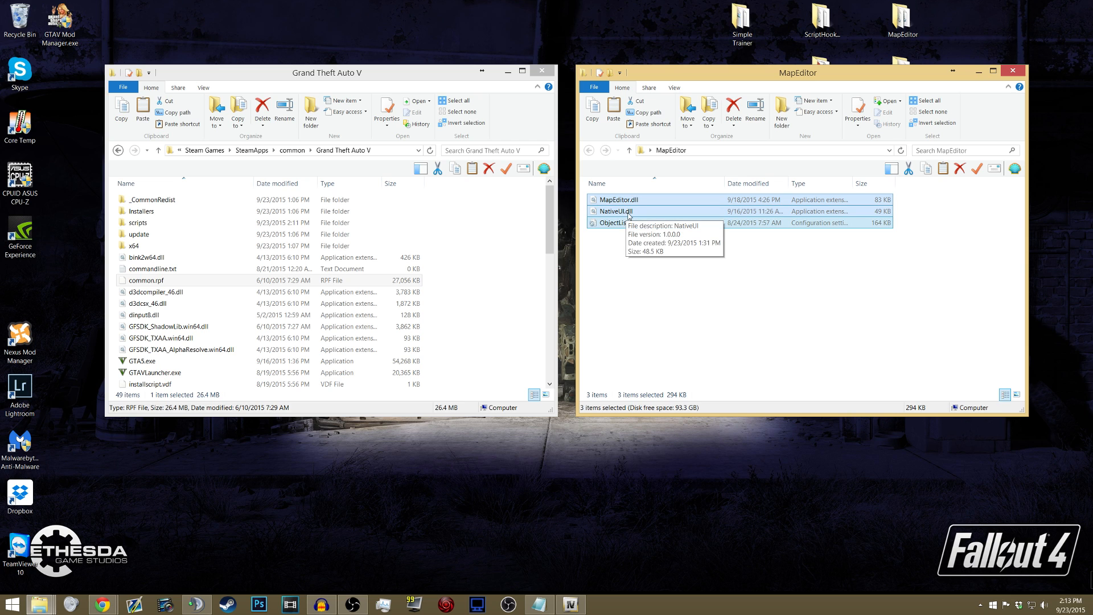
double_click(164, 224)
left_click_drag(623, 222, 232, 249)
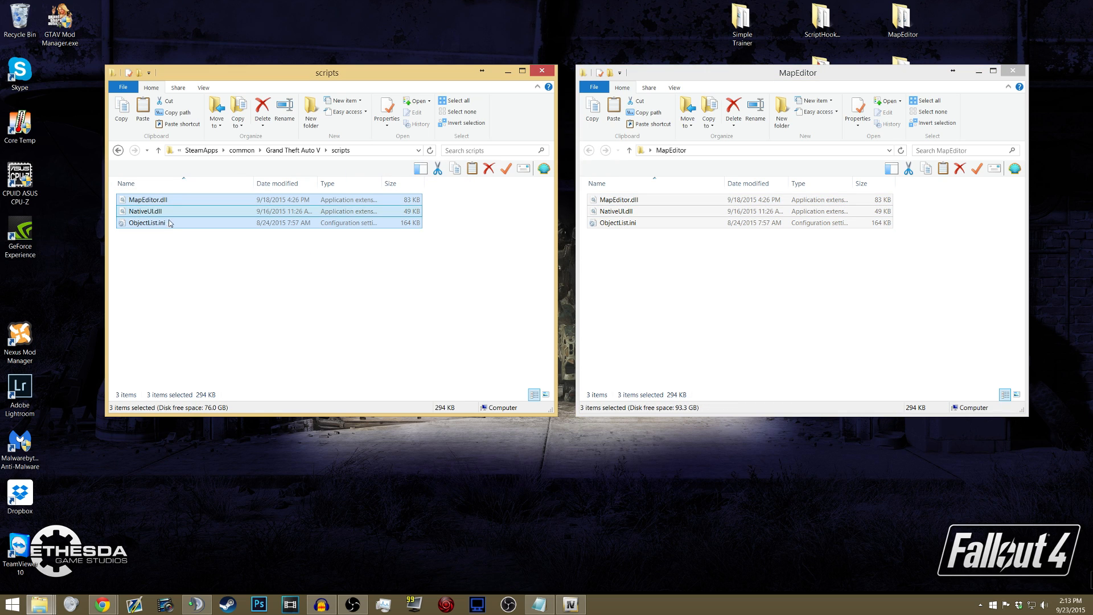
left_click(183, 255)
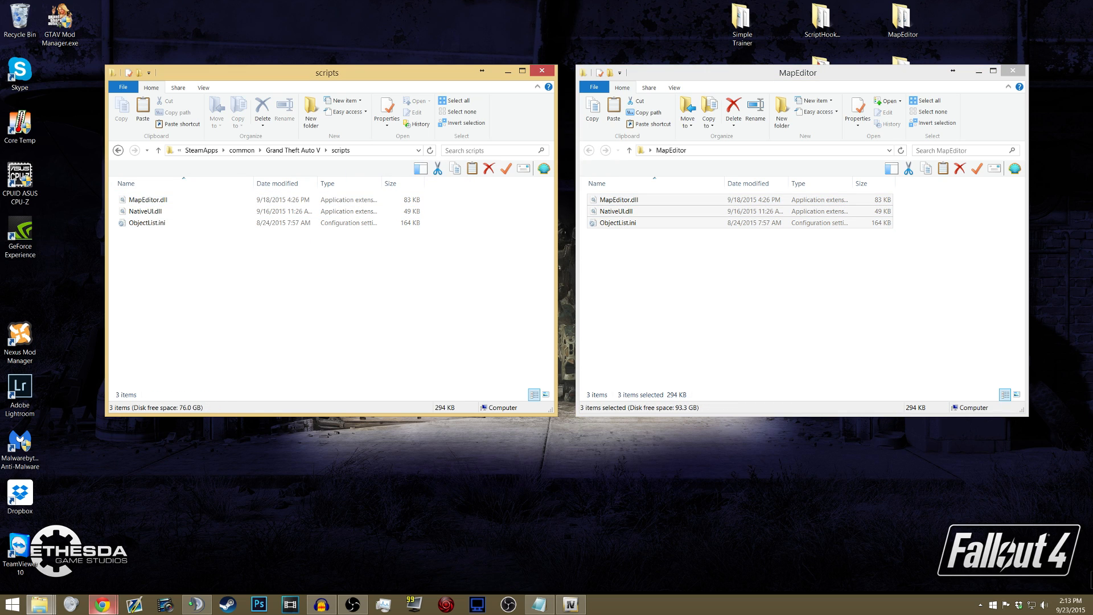
- Review the Map Editor installation instructions on gta5-mods.com in Chrome, and return from the scripts folder to the Grand Theft Auto V folder
left_click(102, 604)
left_click(181, 559)
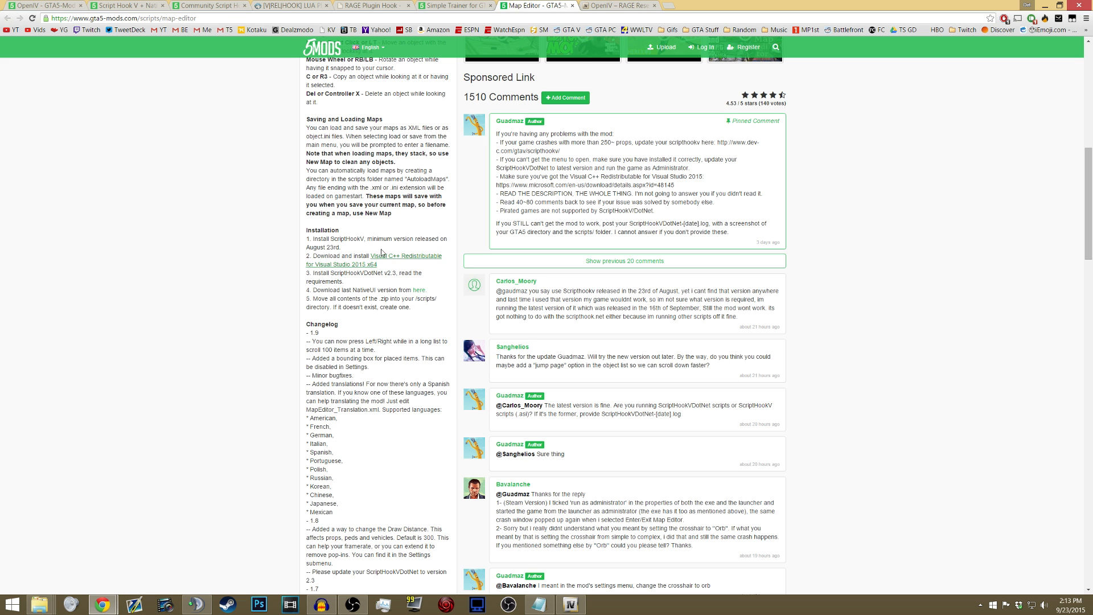
left_click(620, 5)
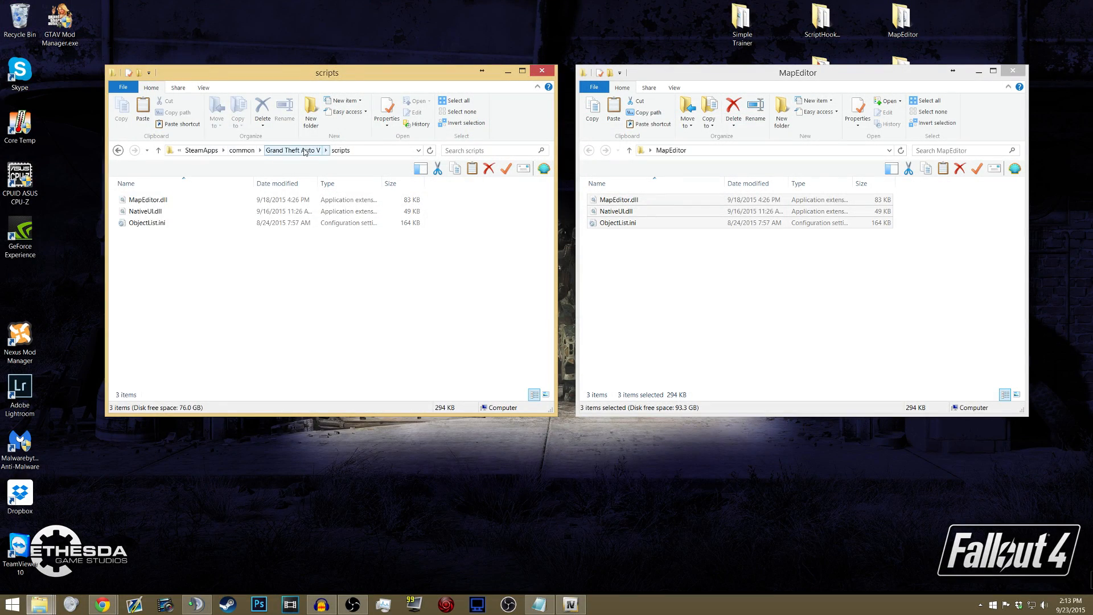
left_click(304, 150)
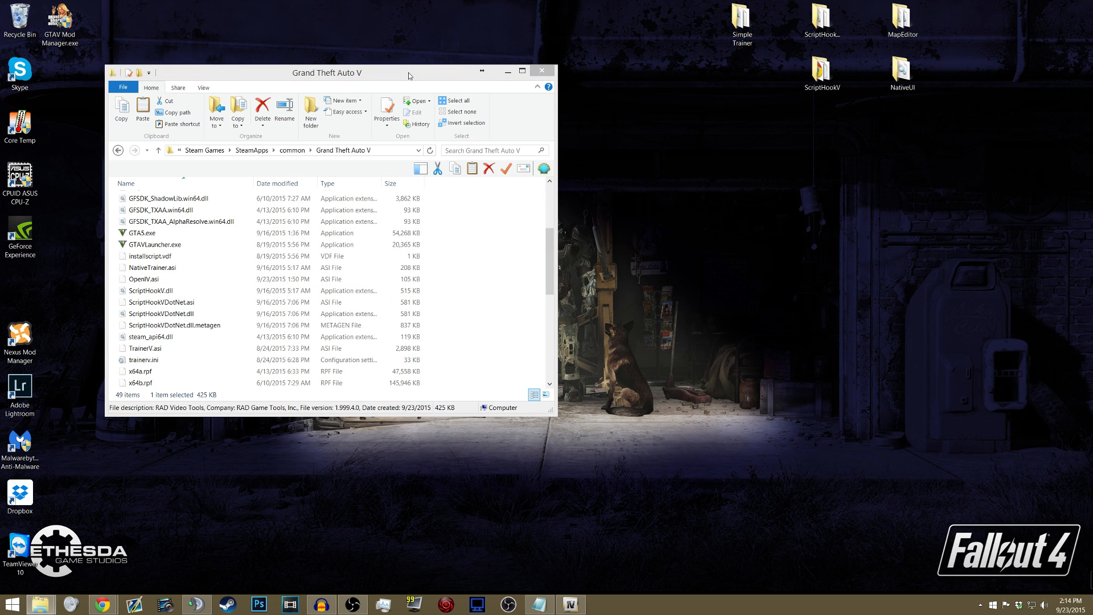
- Review the file types listed for vehicles, scripts and maps in the untitled Notepad note, and minimize it without saving or closing it
left_click(740, 25)
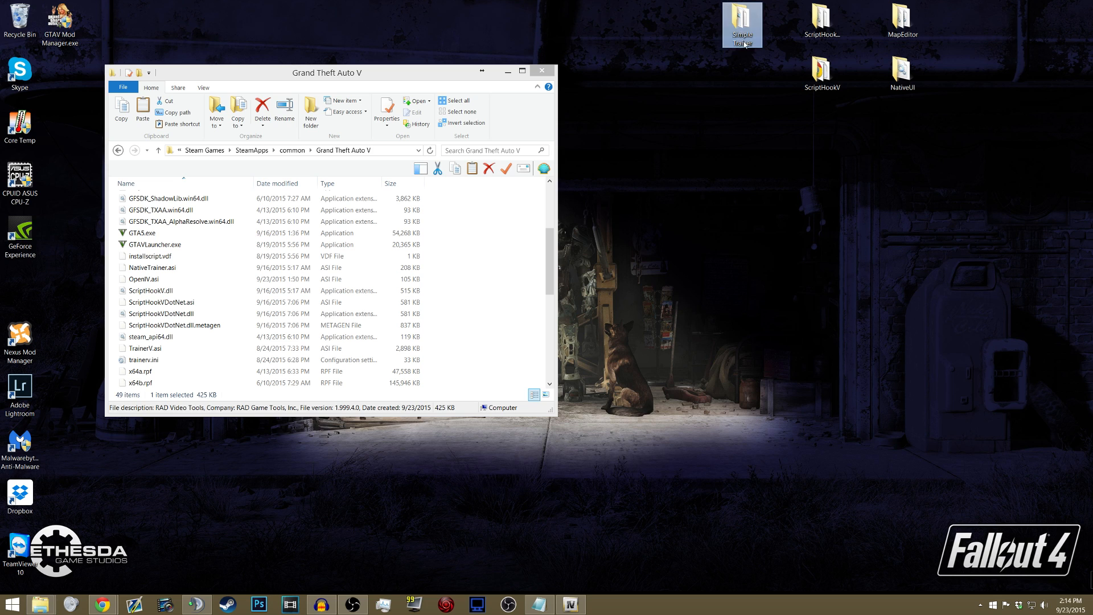
left_click(539, 604)
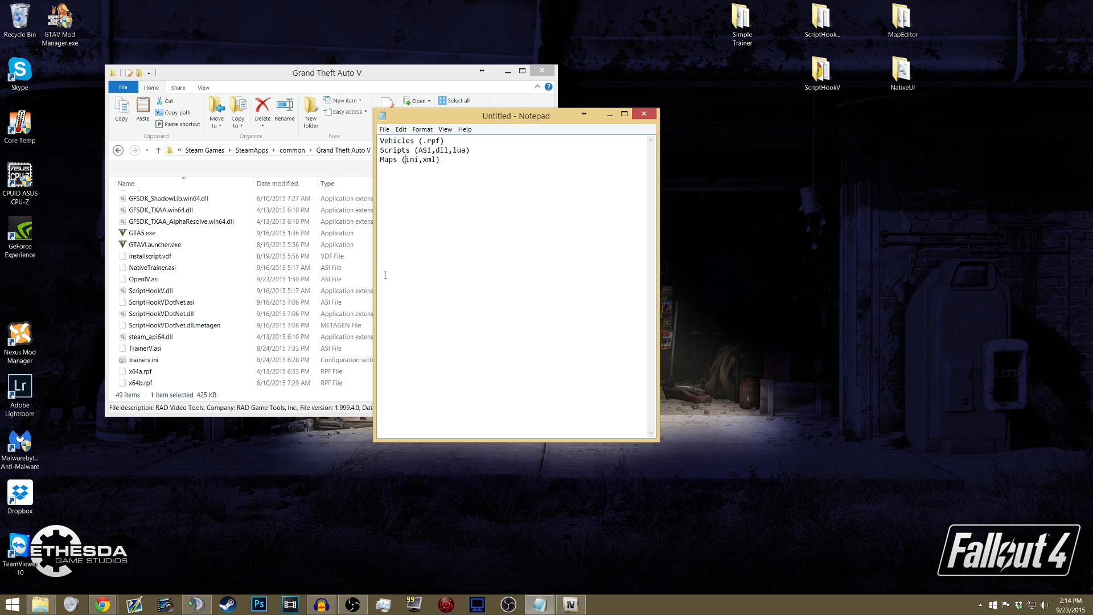
left_click_drag(411, 159, 419, 158)
left_click(419, 157)
left_click(435, 160)
left_click(643, 114)
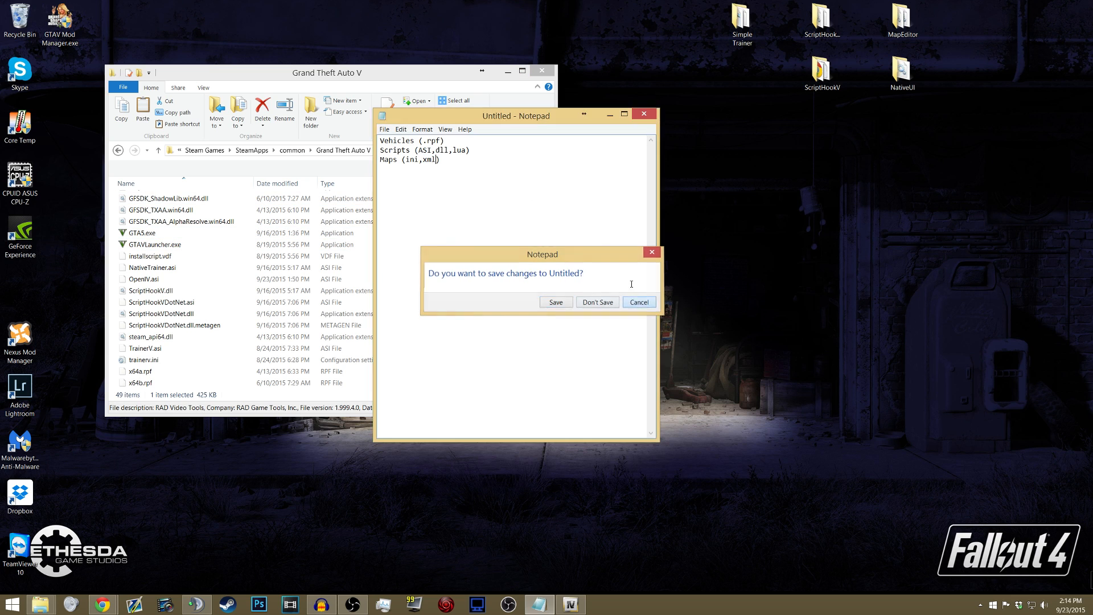
left_click(639, 302)
left_click(608, 113)
- Open the Mods folder on New Volume (H:), place it beside the Grand Theft Auto V folder, and look through the downloaded mods
mouse_move(40, 604)
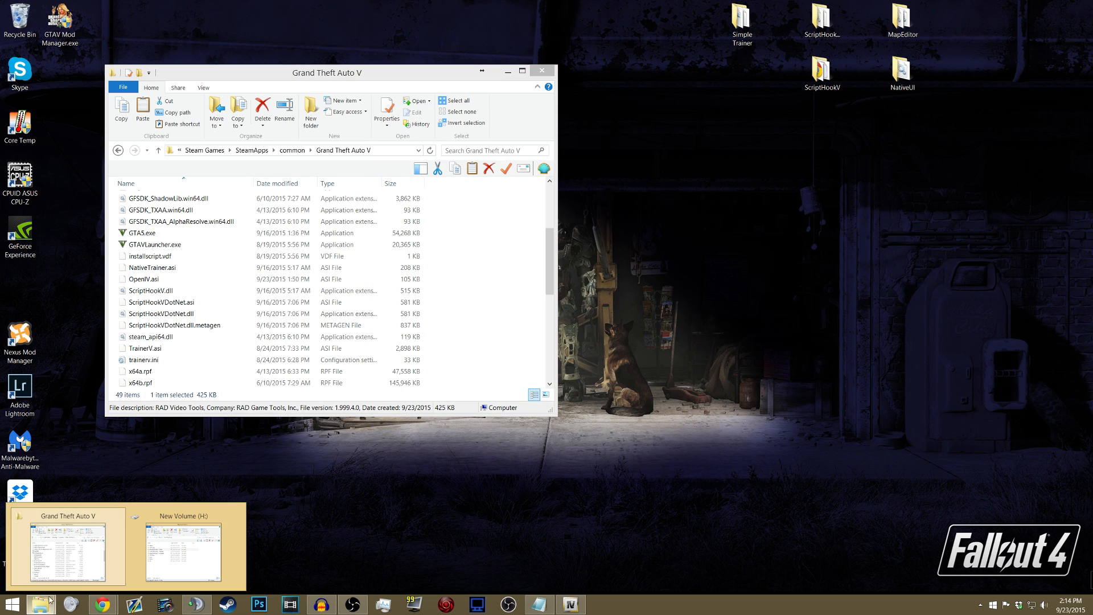
left_click(189, 550)
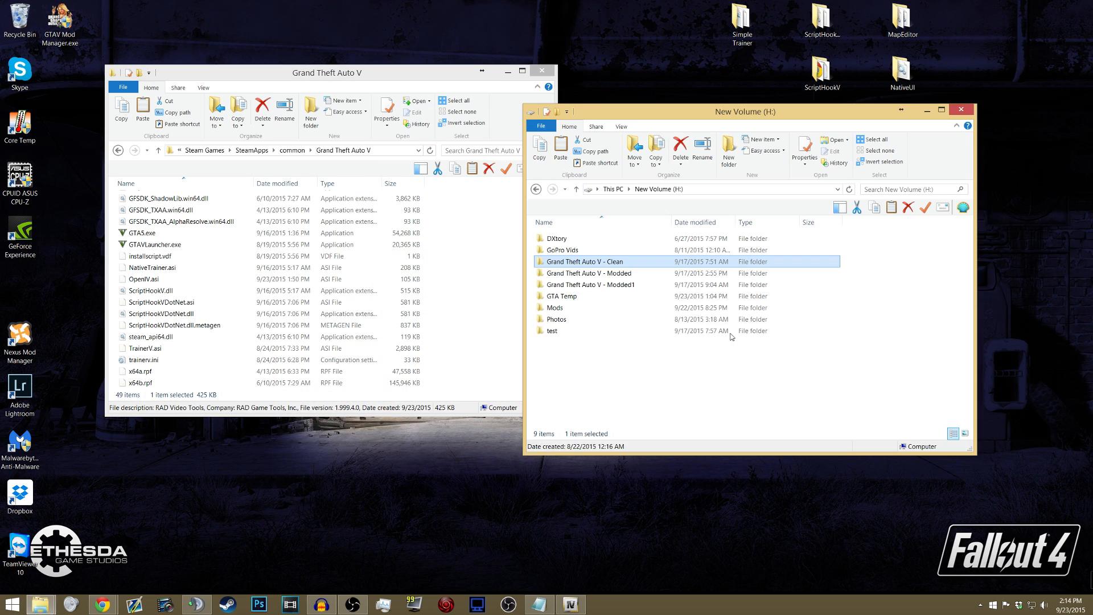
double_click(563, 309)
left_click_drag(634, 103, 634, 72)
left_click_drag(430, 74, 381, 90)
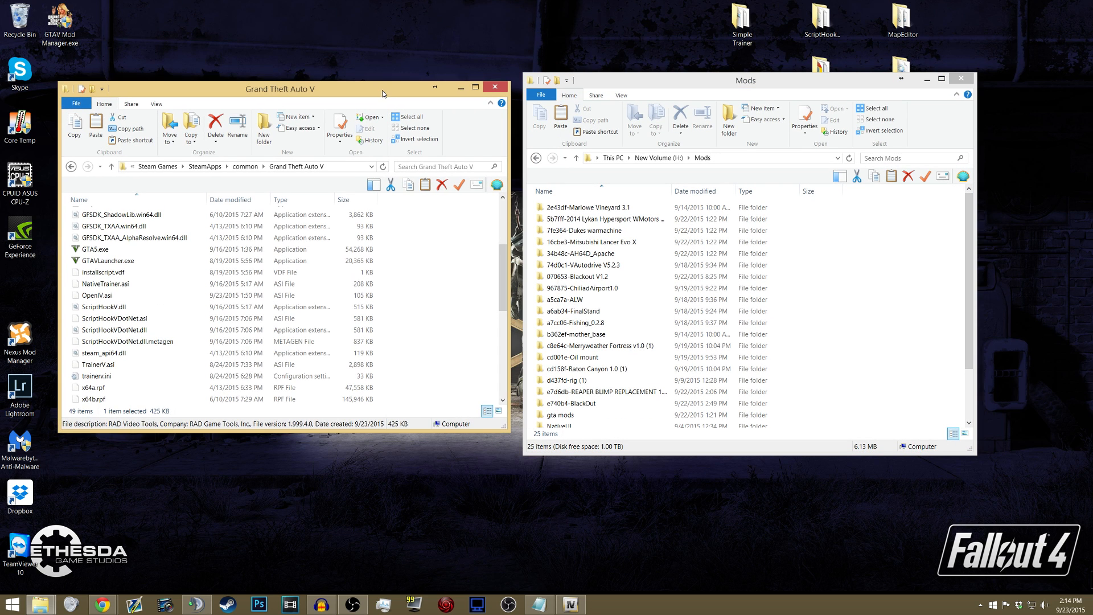
left_click(626, 368)
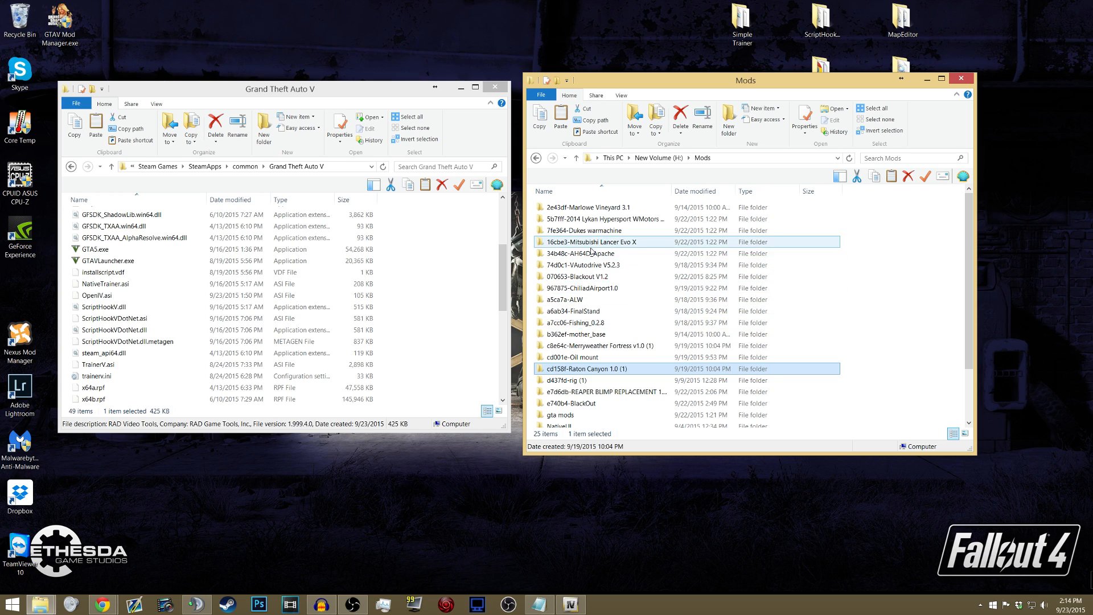
scroll(592, 293, "down", 2)
key("alt+Left")
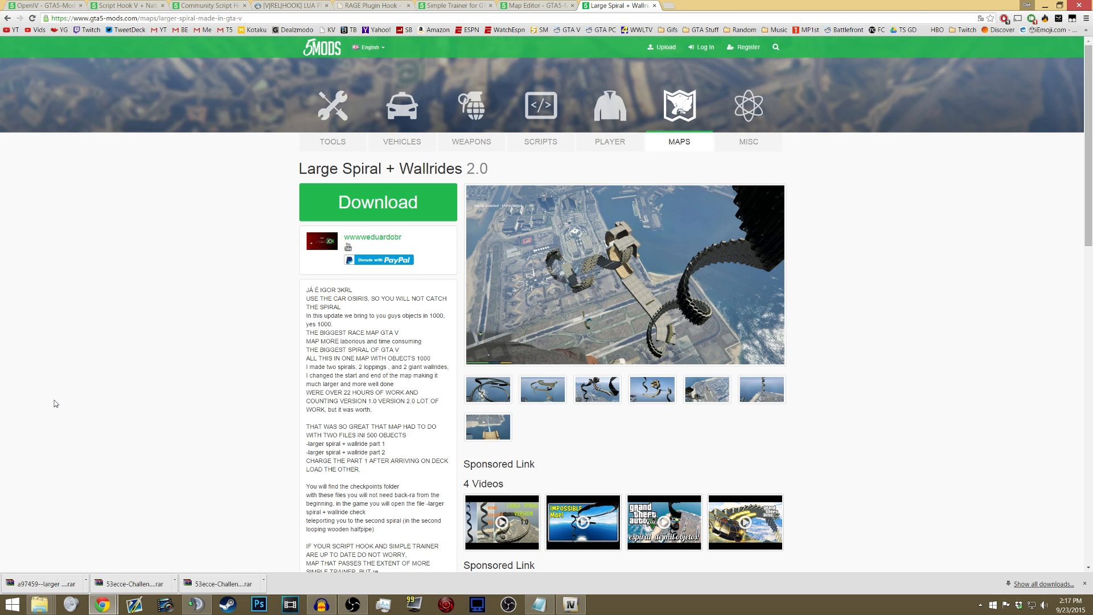
- Show the downloaded larger spiral + wallride 2.0 archive in the Downloads folder, put it on the desktop, and close the Downloads folder
left_click(88, 585)
left_click(140, 547)
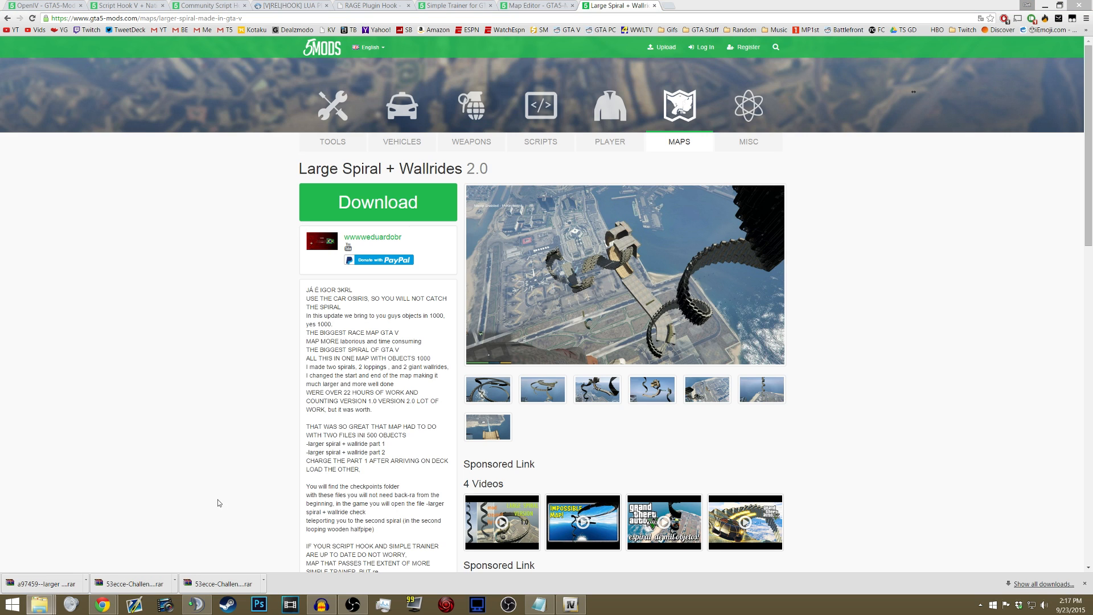
left_click(1060, 4)
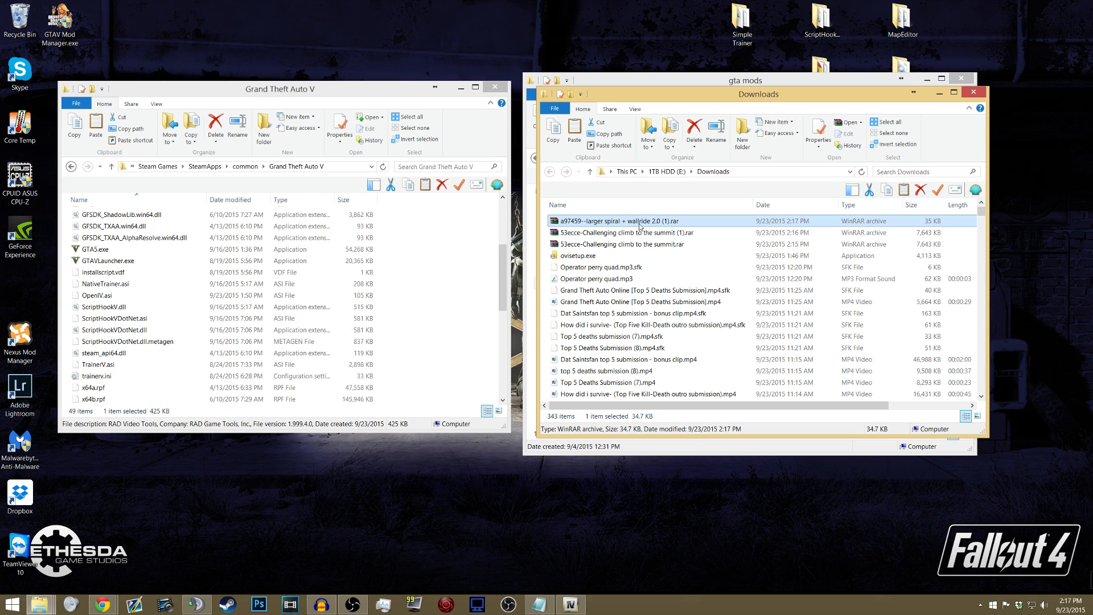
left_click(932, 85)
left_click(927, 80)
left_click_drag(590, 222, 581, 63)
left_click(975, 92)
- Extract the larger spiral + wallride 2.0 archive on the desktop, and place the extracted folder near the other mod folders
right_click(579, 80)
left_click(612, 128)
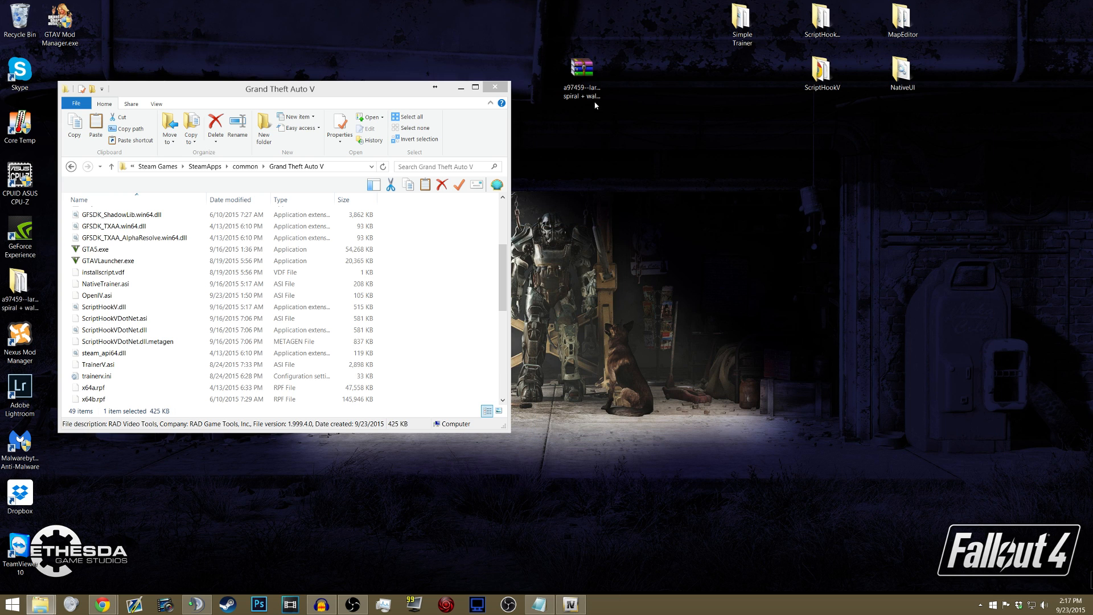
left_click_drag(174, 92, 274, 91)
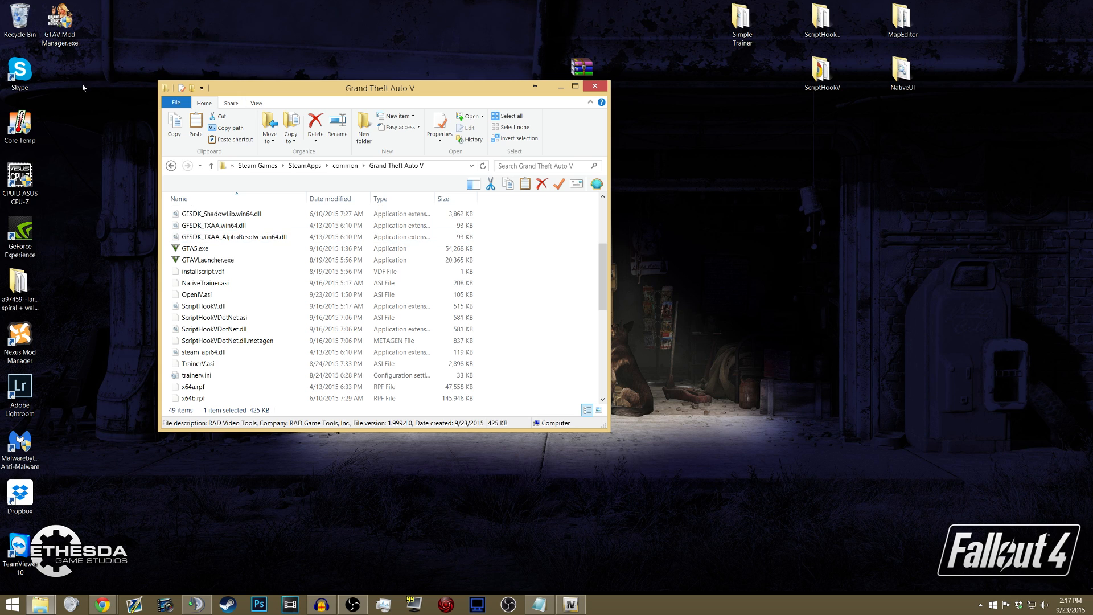
left_click_drag(17, 290, 660, 90)
left_click_drag(582, 67, 502, 67)
left_click(478, 69)
left_click_drag(561, 96, 484, 133)
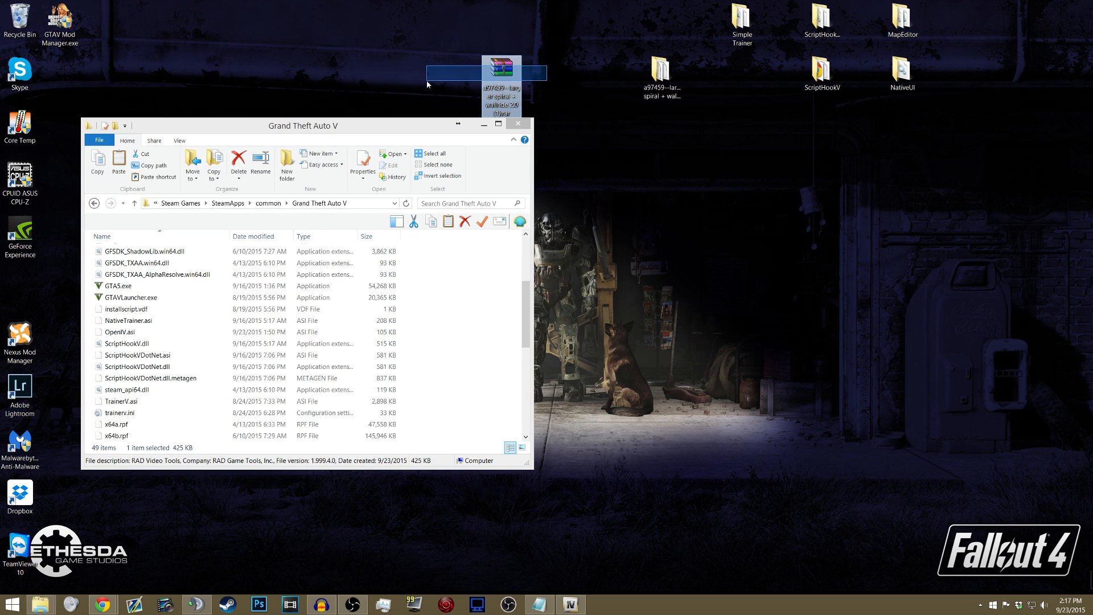
- Copy the larger spiral + wallride part 1.ini and part 2.ini files from the extracted folder into the Grand Theft Auto V folder
right_click(662, 75)
left_click(680, 80)
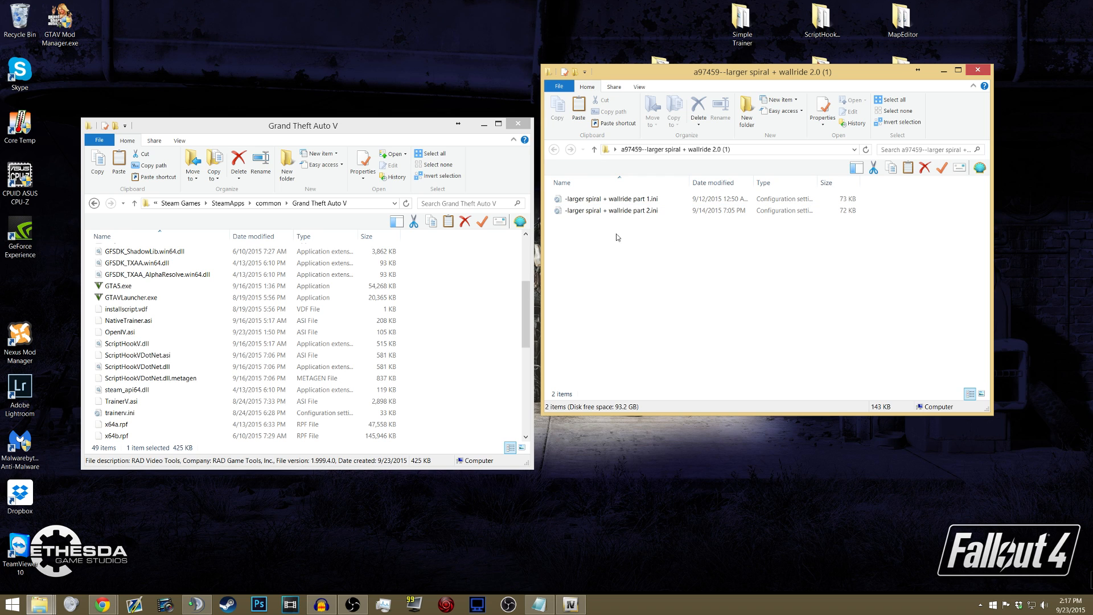
left_click(427, 251)
scroll(427, 251, "up", 4)
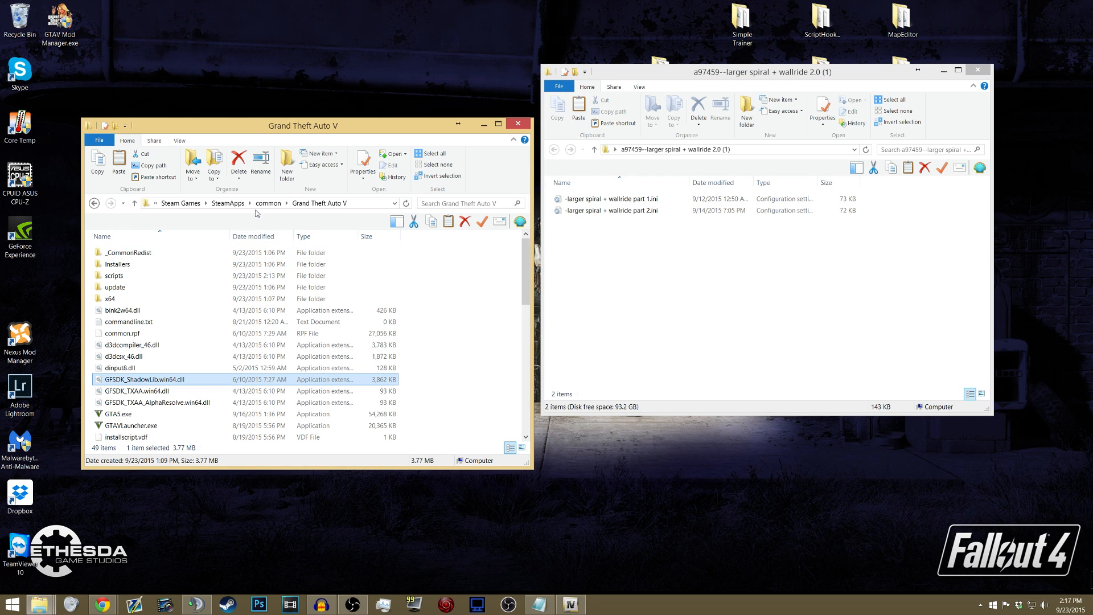
left_click_drag(608, 223, 427, 318)
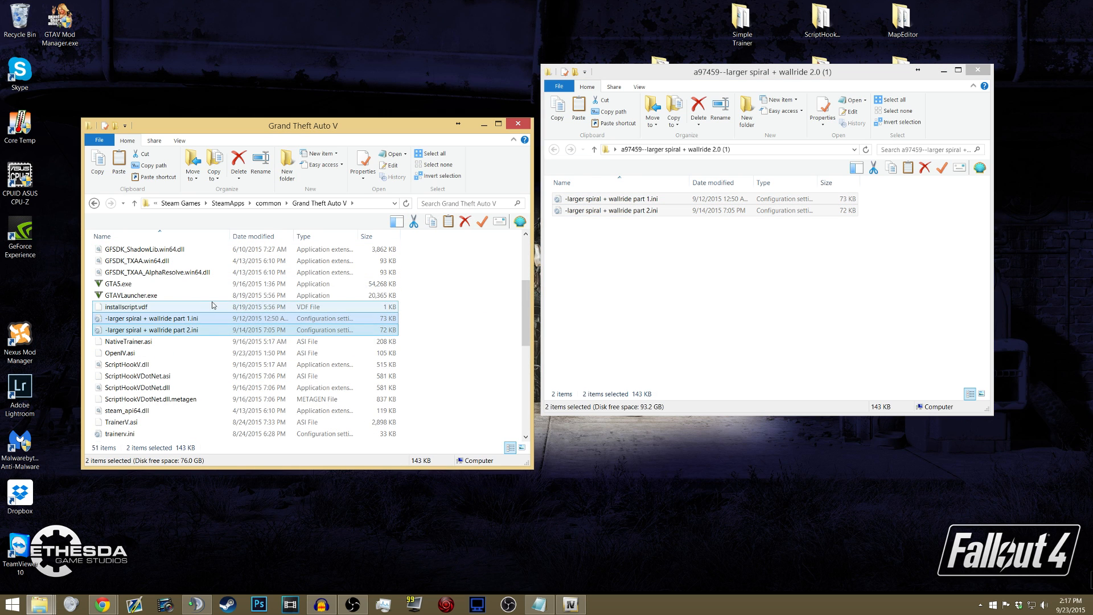
left_click(154, 342)
scroll(131, 398, "up", 1)
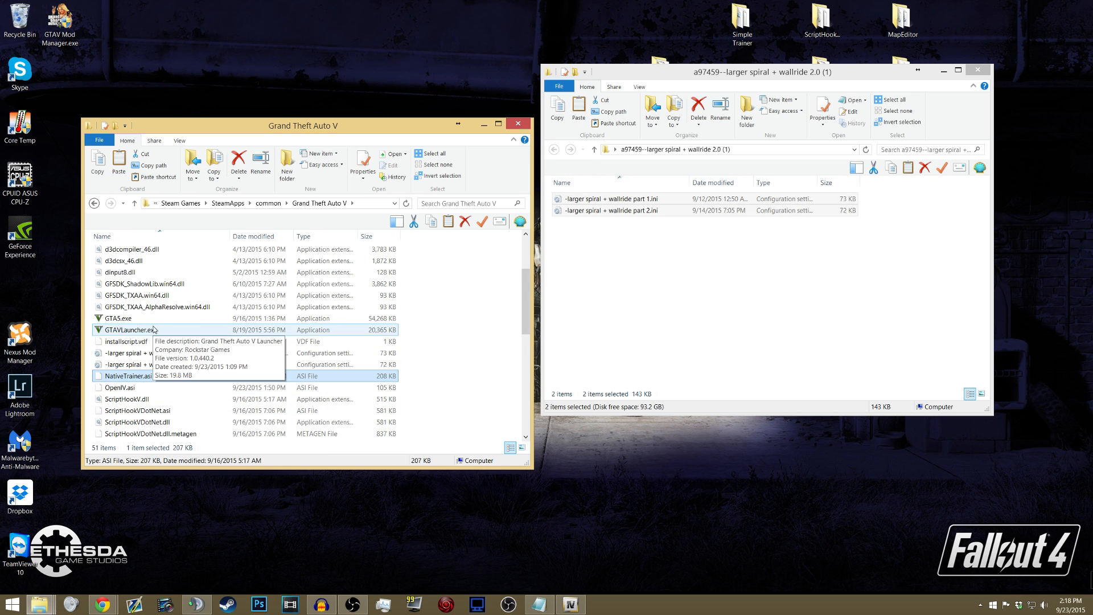
scroll(125, 402, "down", 2)
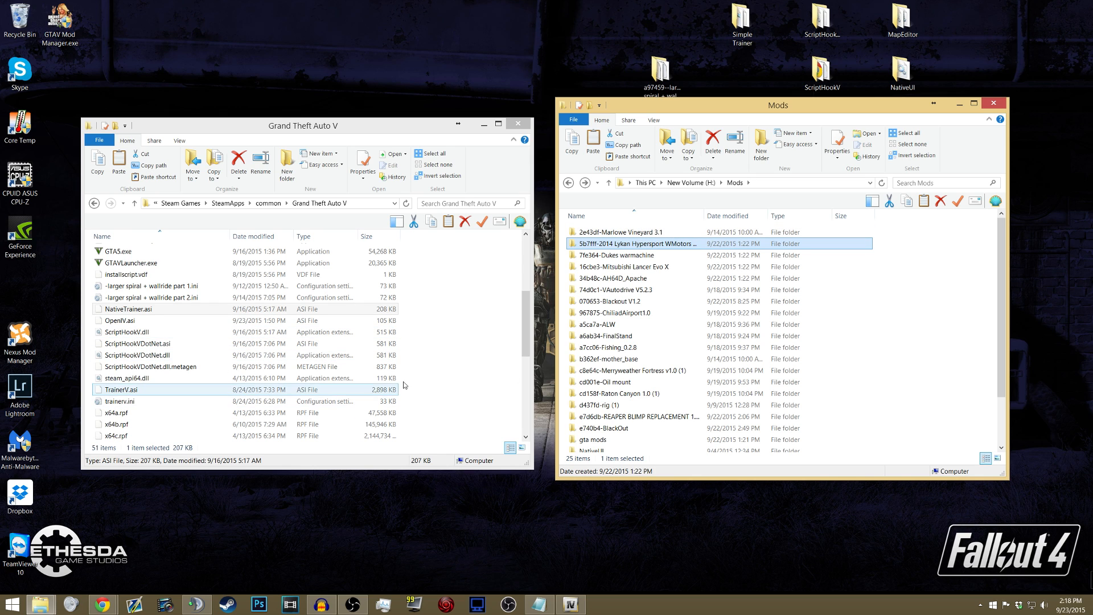
- Open the text file "Before doing anything, read me!.txt" from the Marlowe Vineyard 3.1 folder, and place it over the game folder
left_click(617, 232, "ctrl")
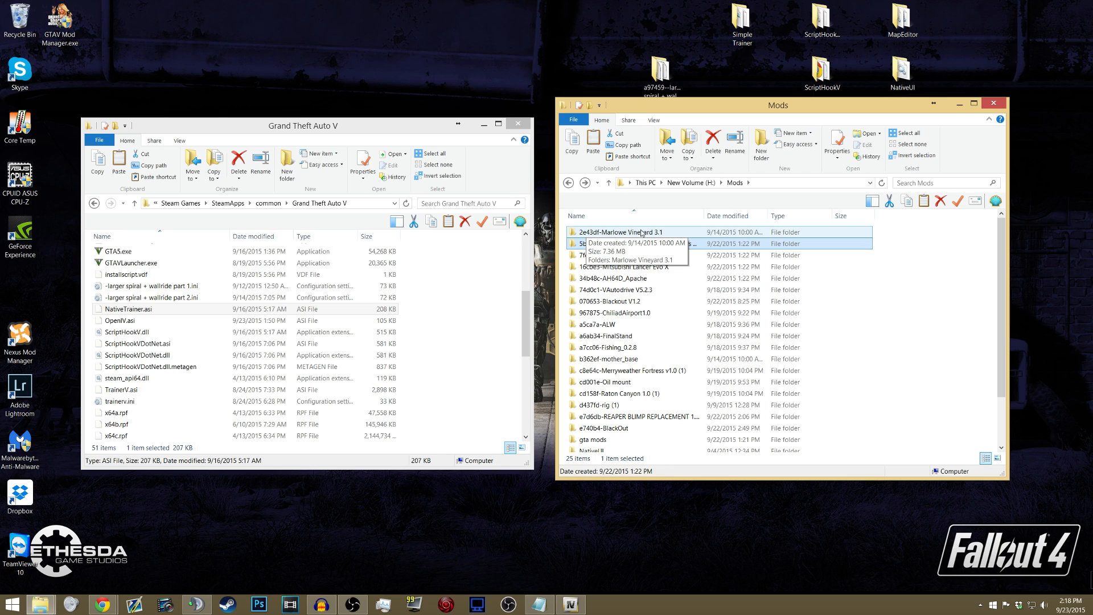
double_click(623, 232)
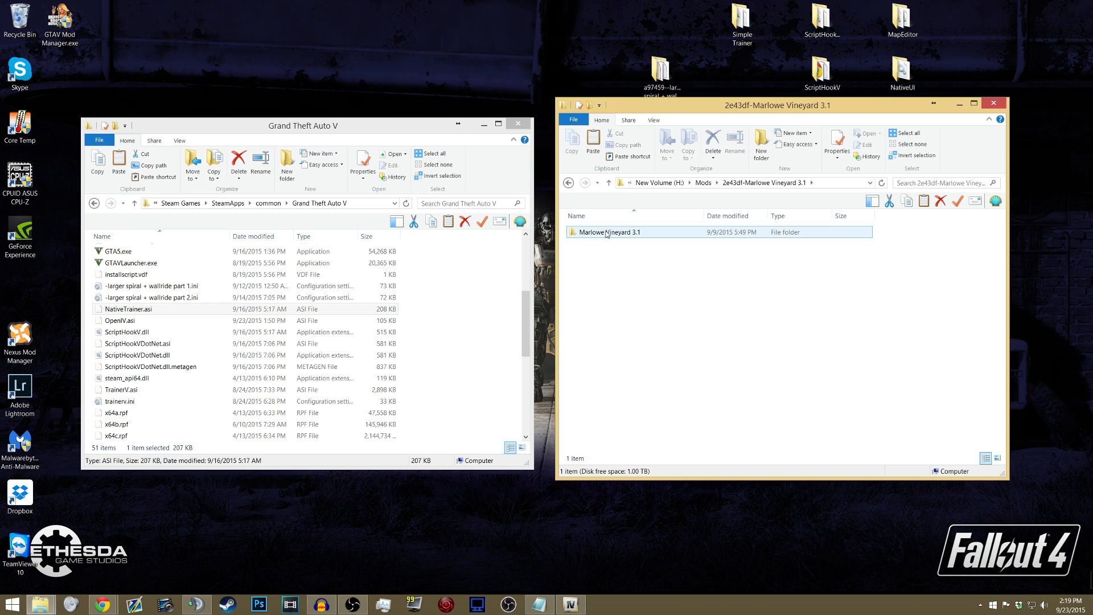
double_click(608, 233)
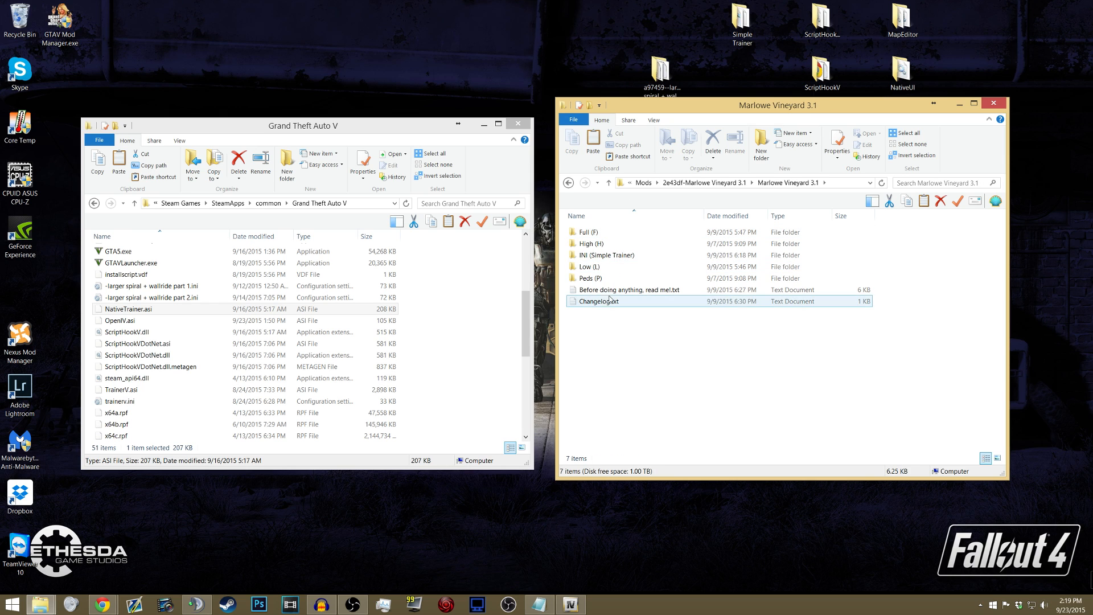
double_click(592, 293)
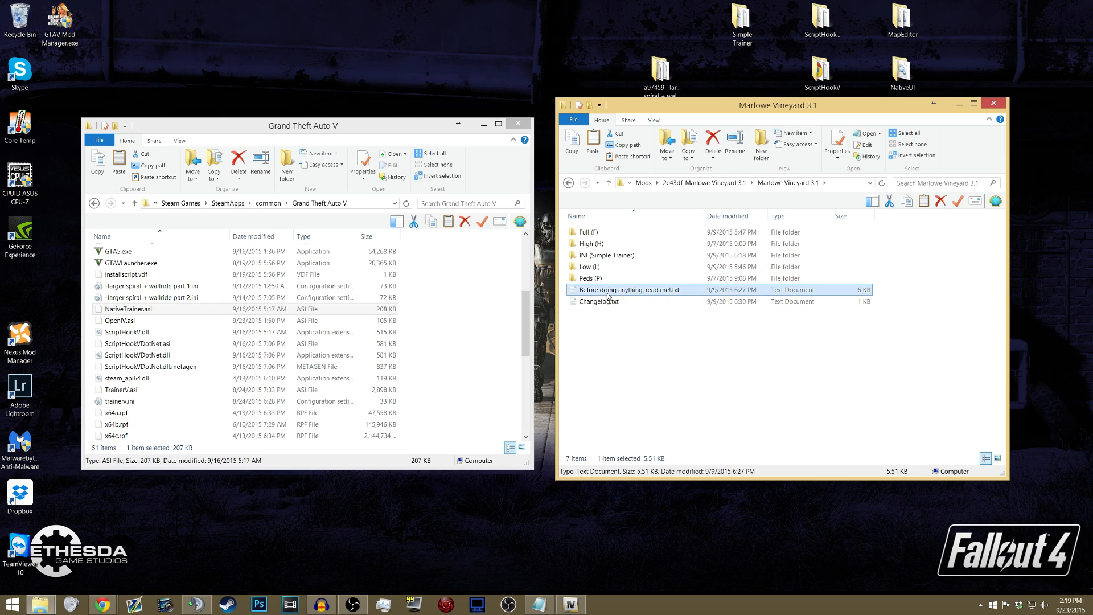
left_click_drag(505, 114, 330, 144)
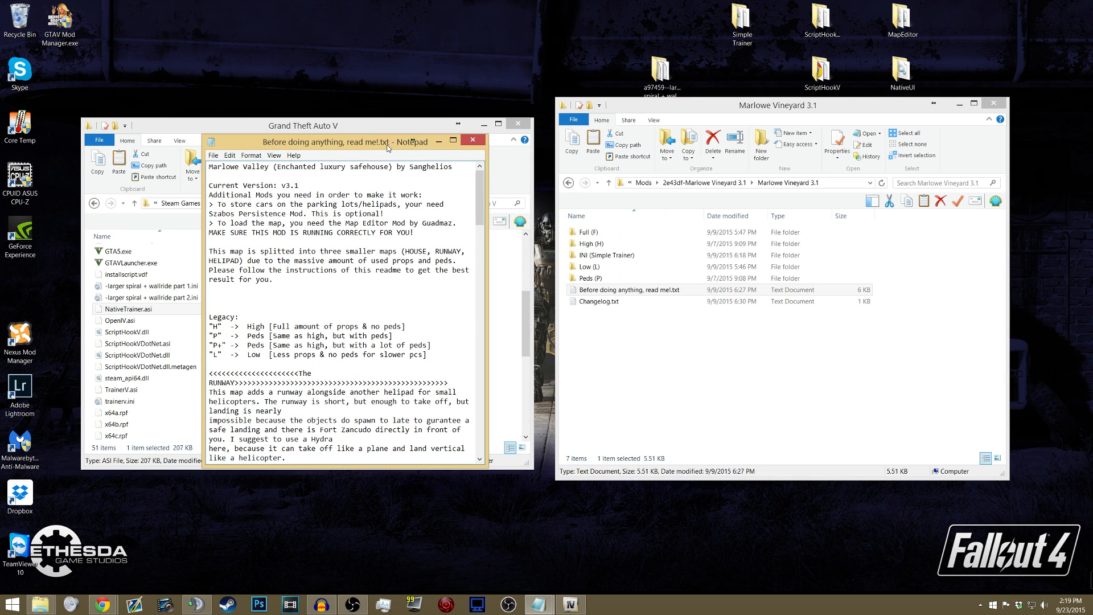
- Read the Marlowe Vineyard requirements, the H, P, P+ and L version legend and the map loading instructions, and close the readme
left_click_drag(209, 197, 290, 262)
left_click(259, 287)
scroll(258, 281, "down", 1)
scroll(258, 291, "down", 1)
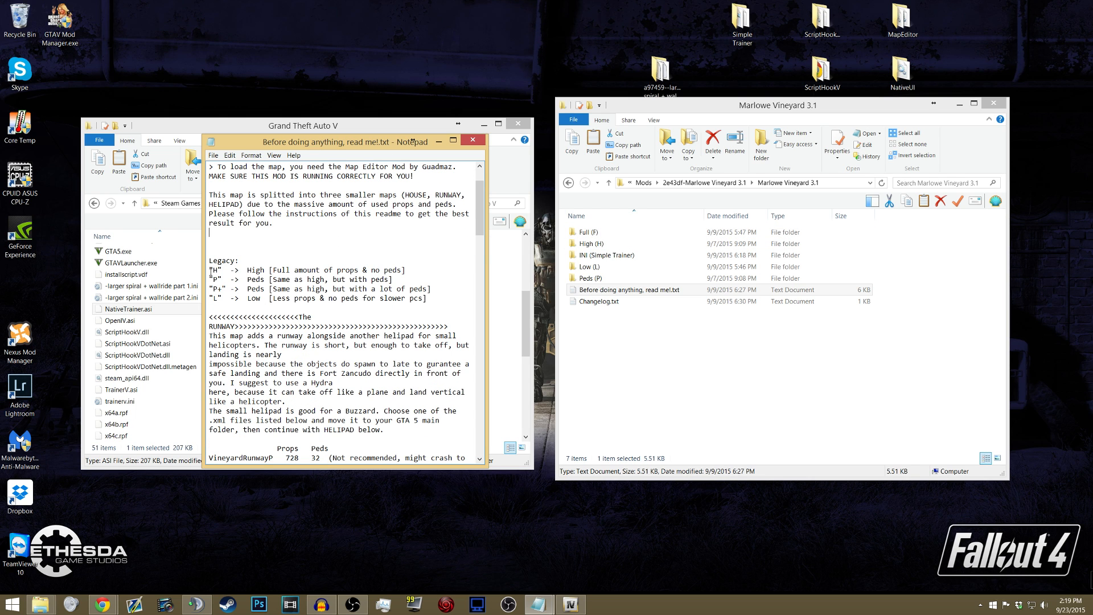
left_click_drag(218, 273, 215, 299)
left_click(433, 307)
left_click(219, 298)
left_click_drag(240, 272, 397, 270)
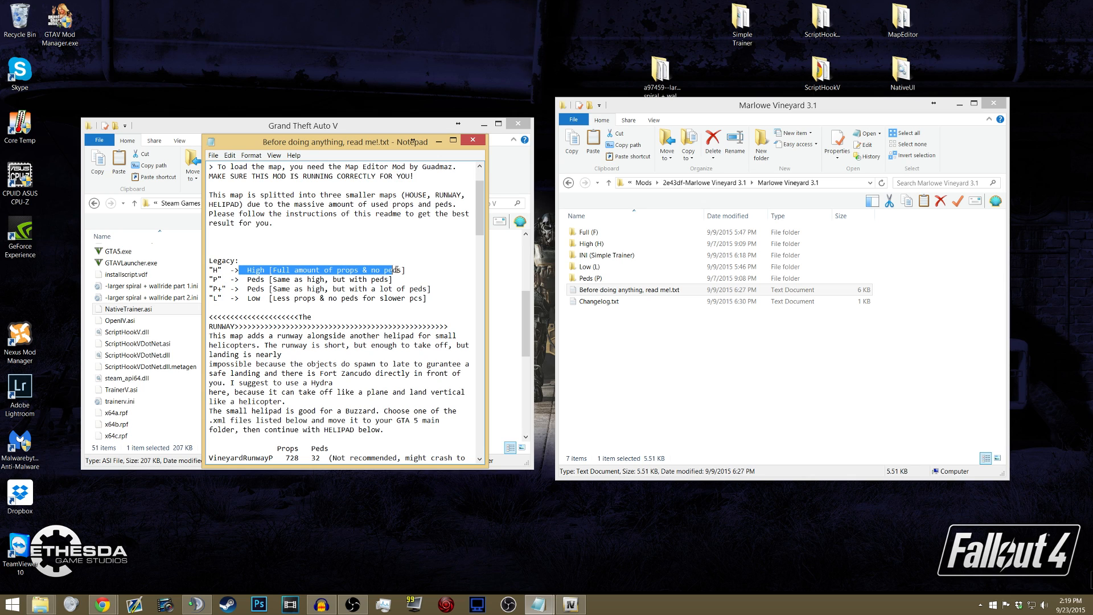
left_click(318, 271)
mouse_move(239, 279)
left_mouse_down()
mouse_move(264, 280)
mouse_move(252, 289)
left_mouse_up()
left_click(252, 288)
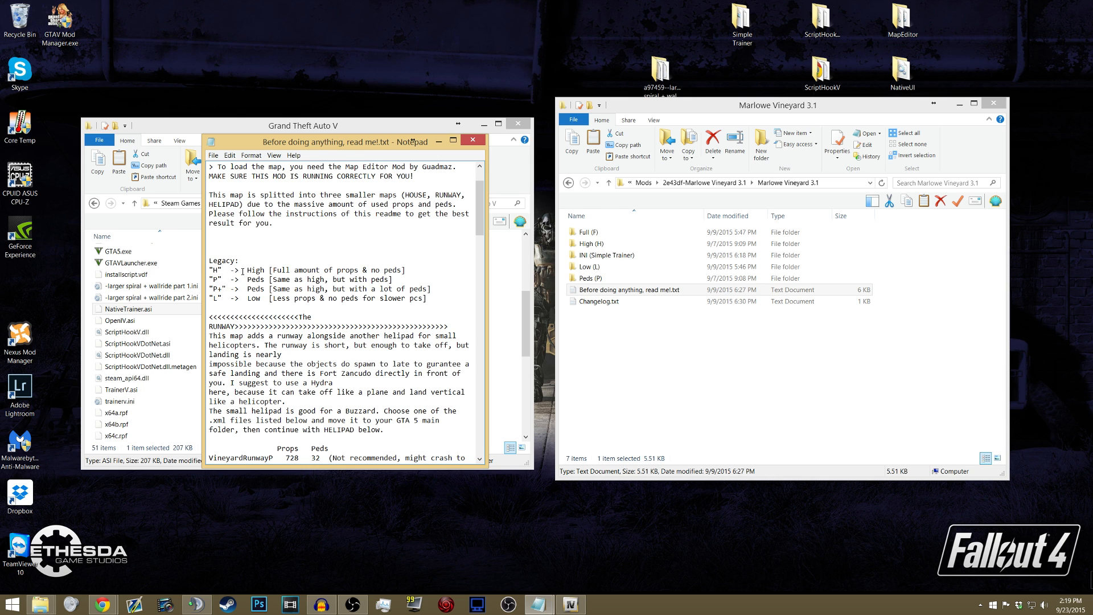
scroll(242, 271, "down", 14)
scroll(279, 244, "down", 8)
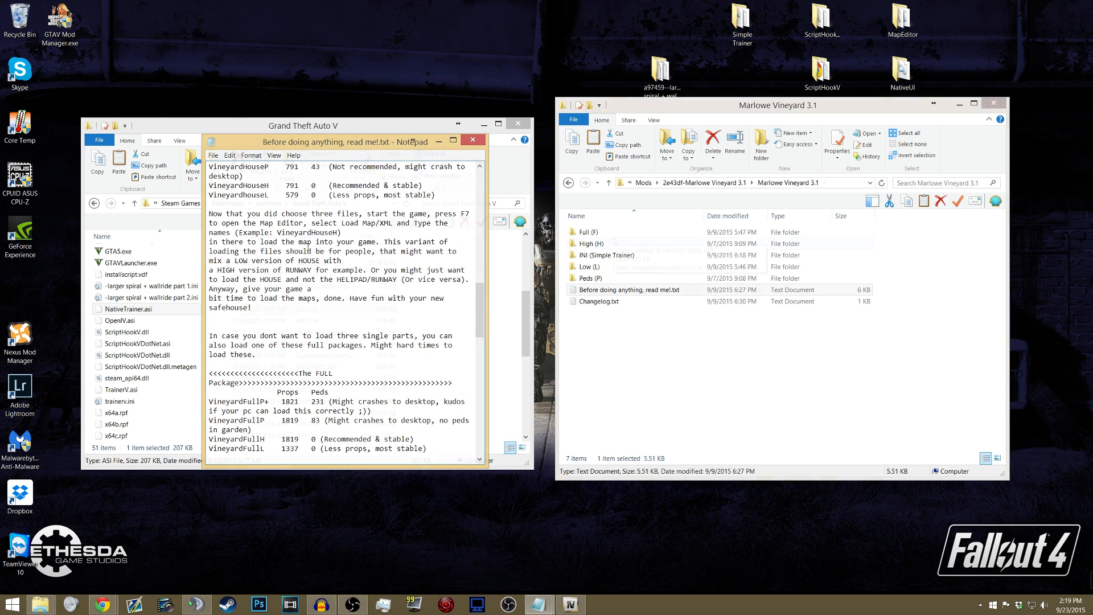
left_click(472, 139)
- Compare the contents of the Full (F) and INI (Simple Trainer) folders of Marlowe Vineyard 3.1
mouse_move(608, 235)
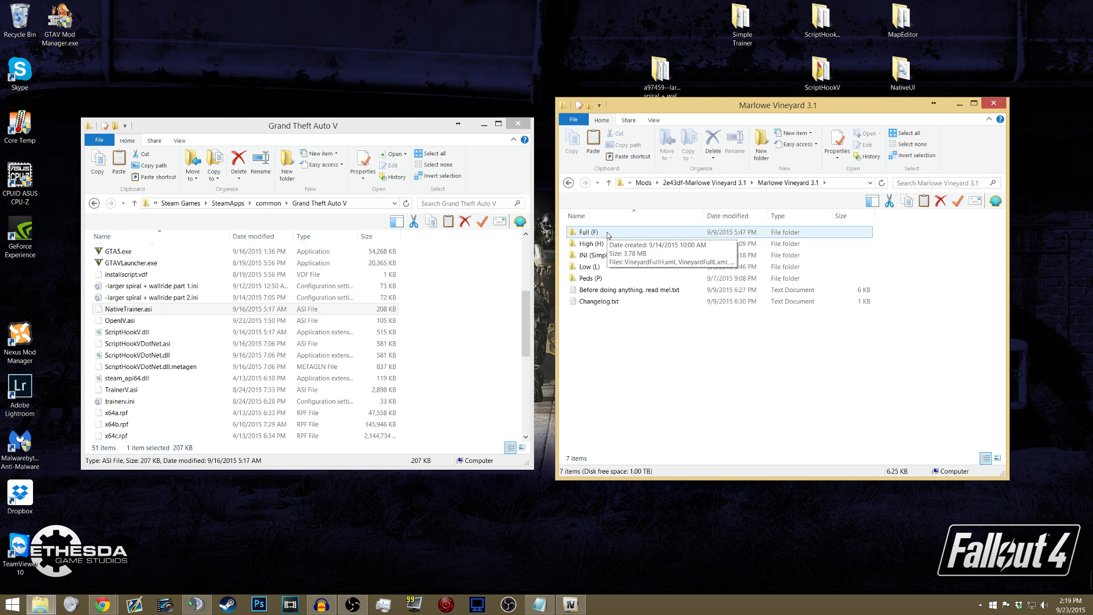
double_click(608, 233)
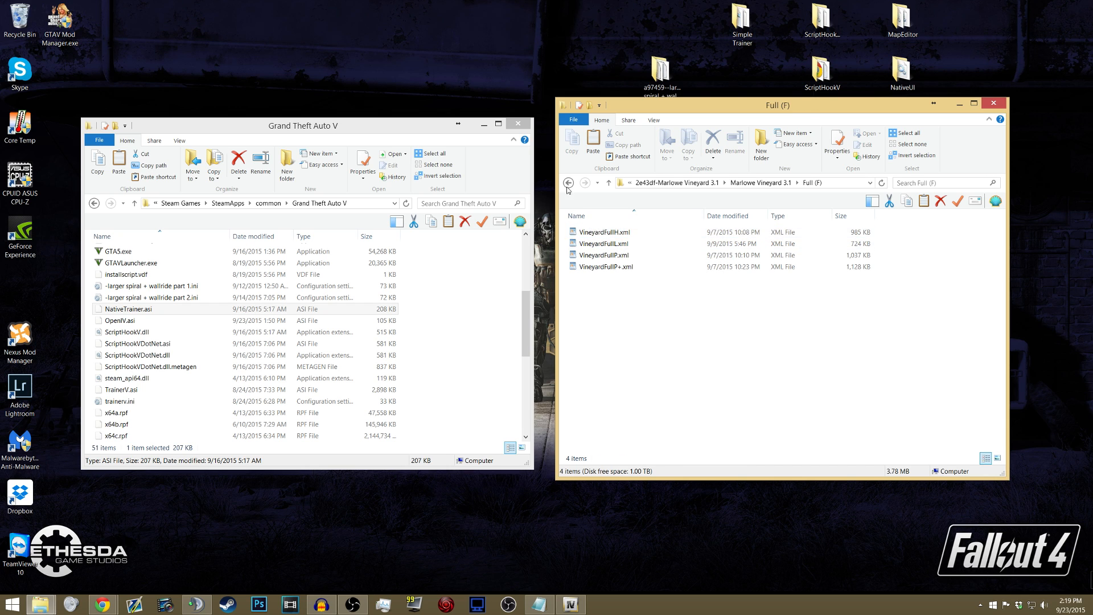
left_click(567, 187)
double_click(593, 256)
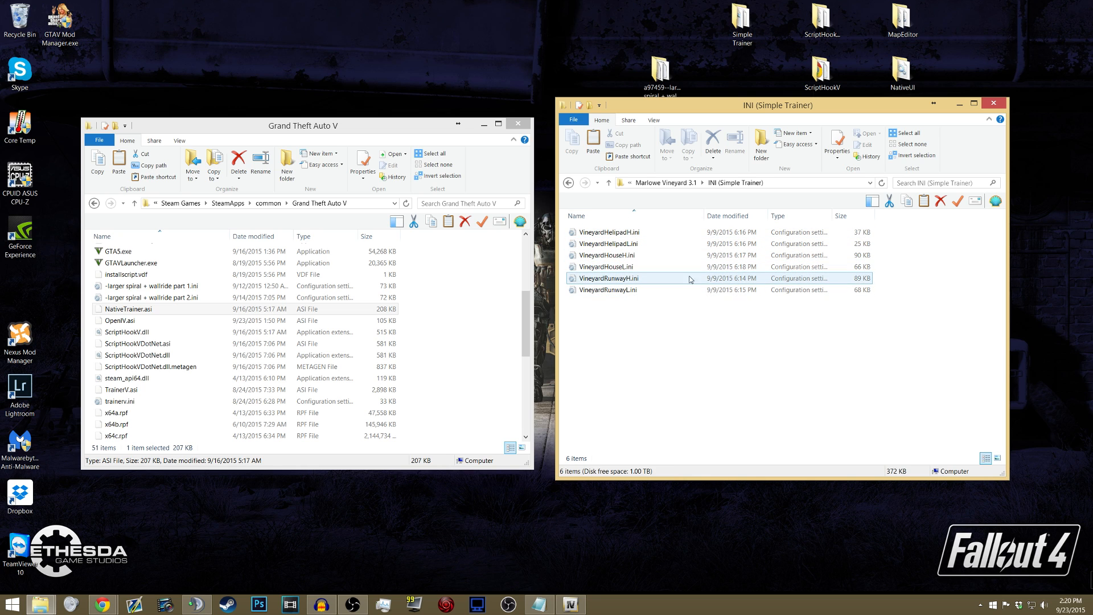
key("BackSpace")
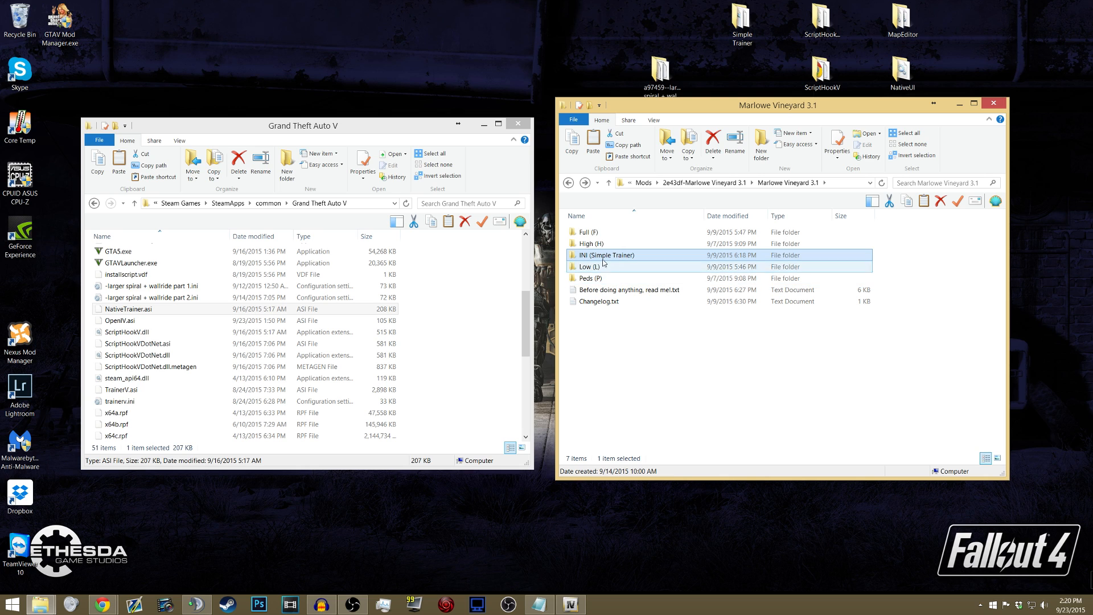
- Copy VineyardFullH.xml from the Full (F) folder of Marlowe Vineyard 3.1 into the game's scripts folder
double_click(589, 232)
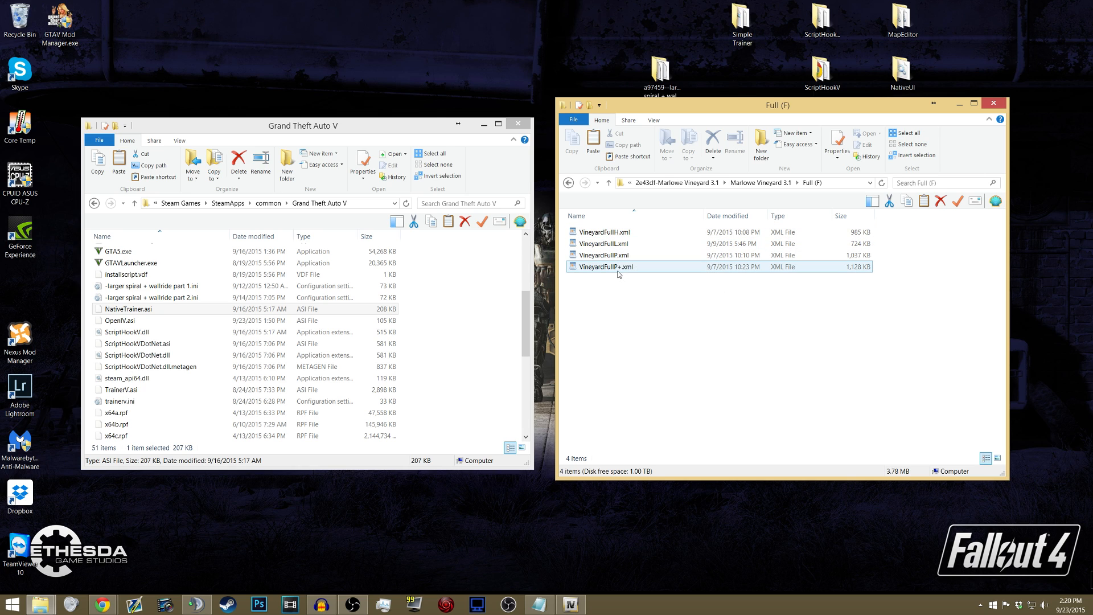
left_click(585, 236)
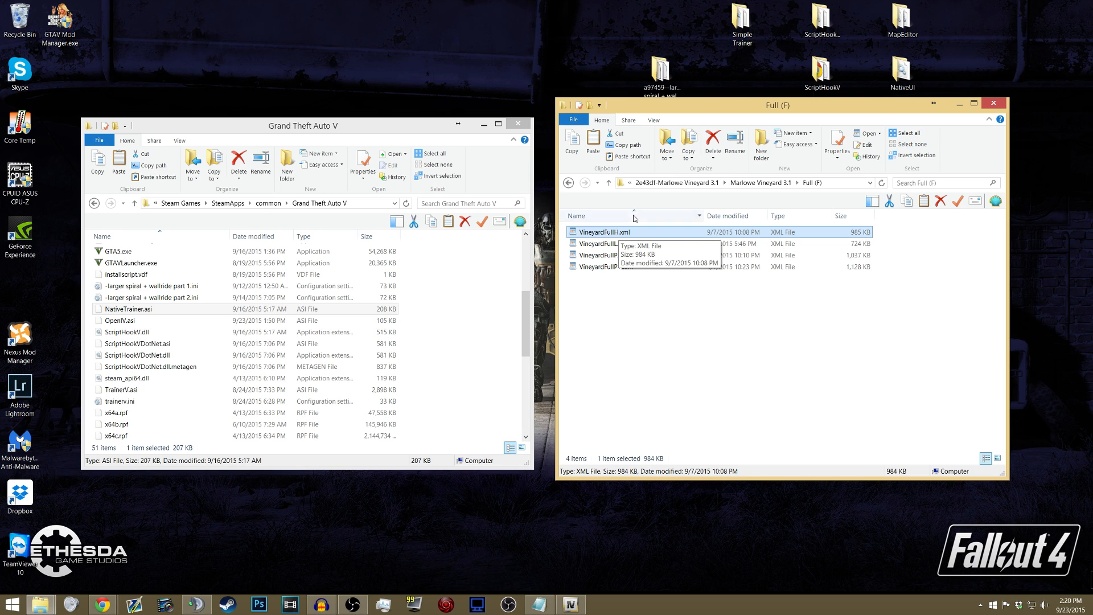
left_click_drag(617, 300, 612, 227)
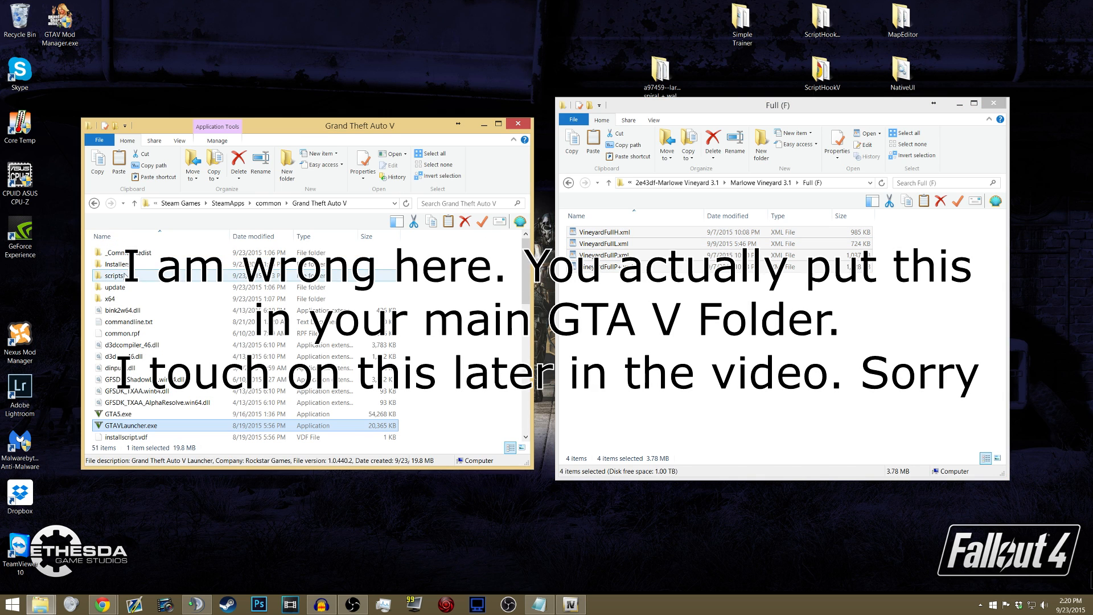
double_click(123, 277)
left_click(589, 233)
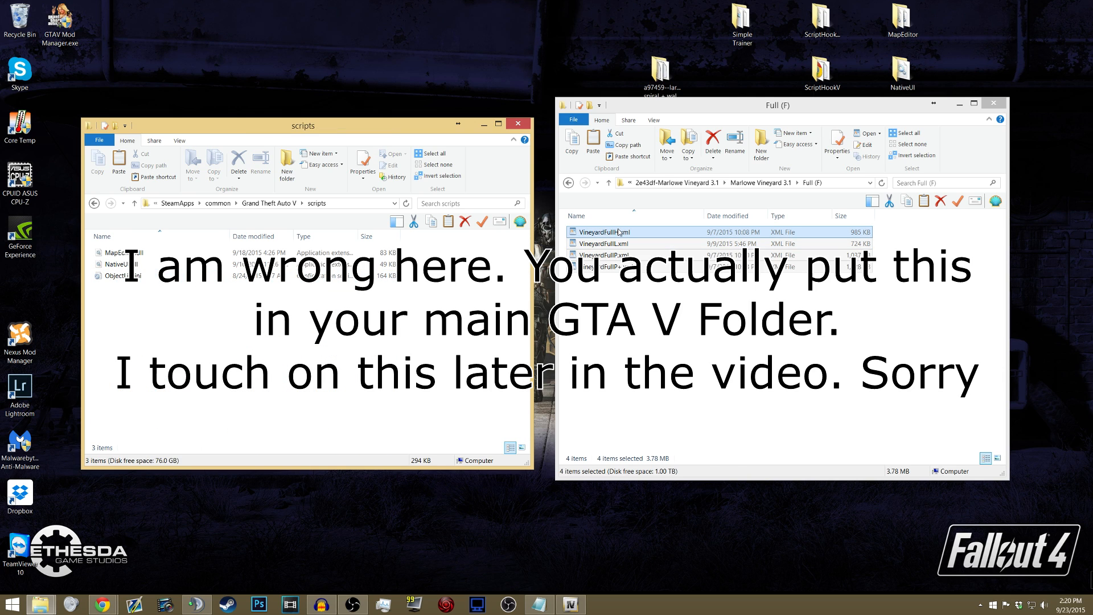
left_click_drag(589, 233, 262, 286)
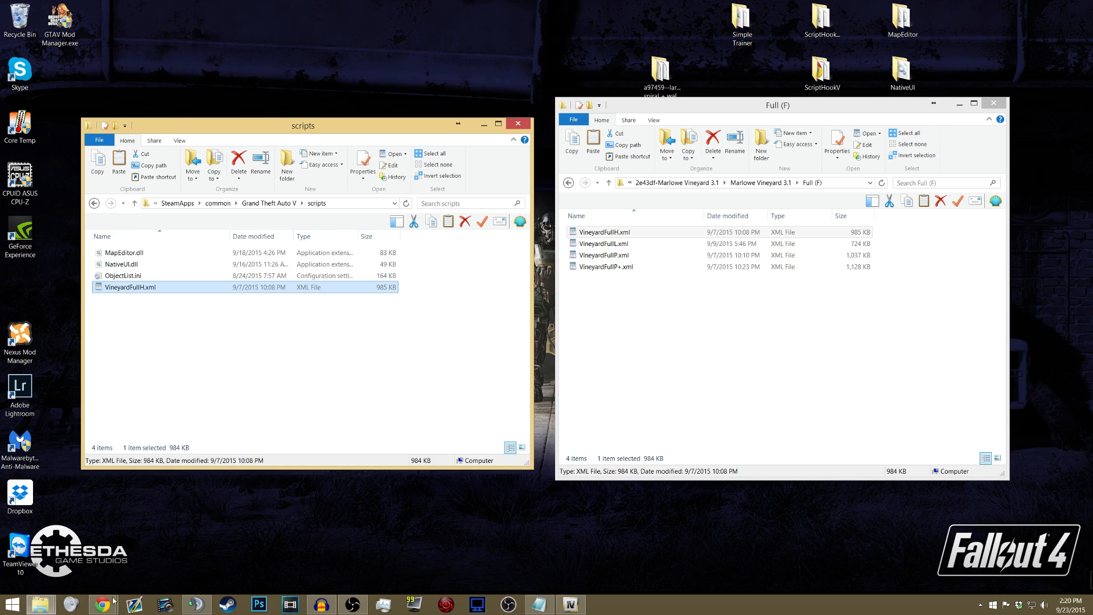
- Read the Saving and Loading Maps section on the Map Editor page in Chrome, and return to the folder windows
mouse_move(103, 603)
left_click(170, 560)
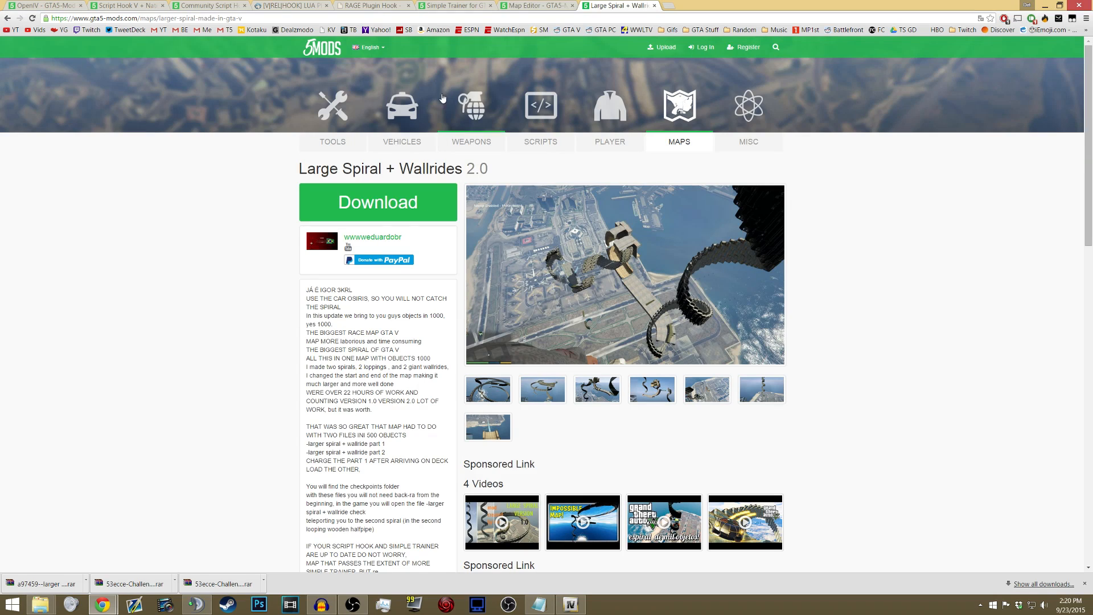
left_click(535, 5)
scroll(349, 271, "down", 6)
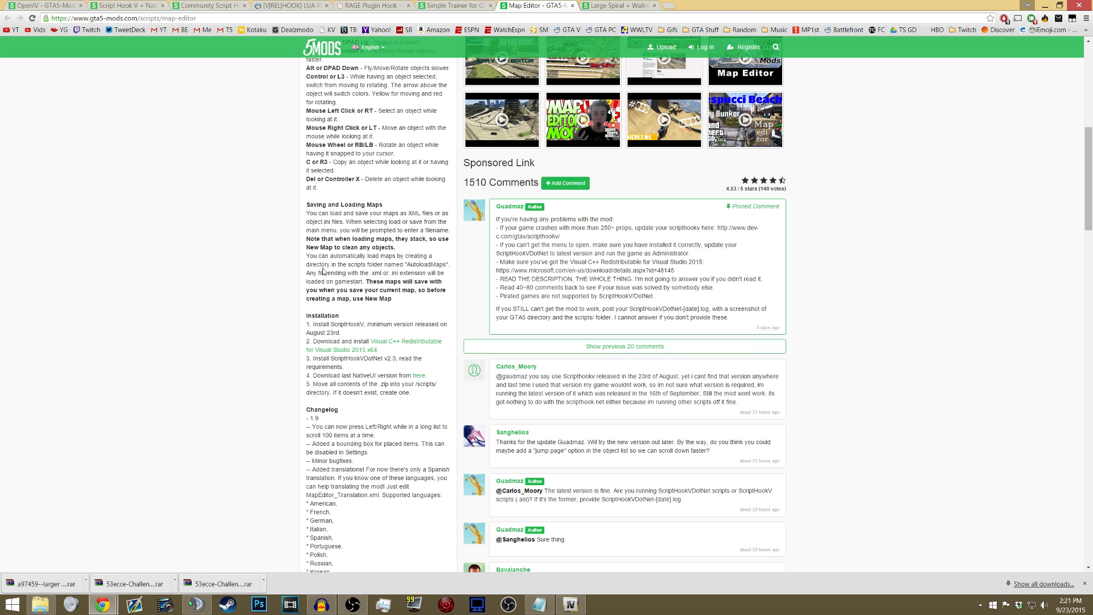
left_click(1045, 5)
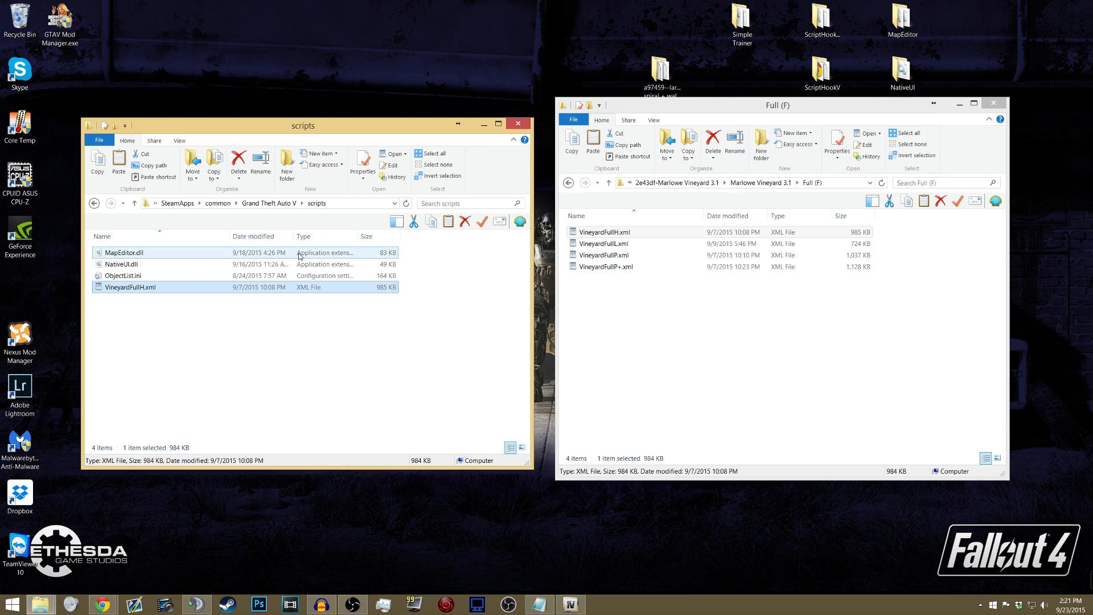
- Create a folder named Autoloadmaps in the scripts folder, and delete it again
left_click(287, 165)
type("Autoloa")
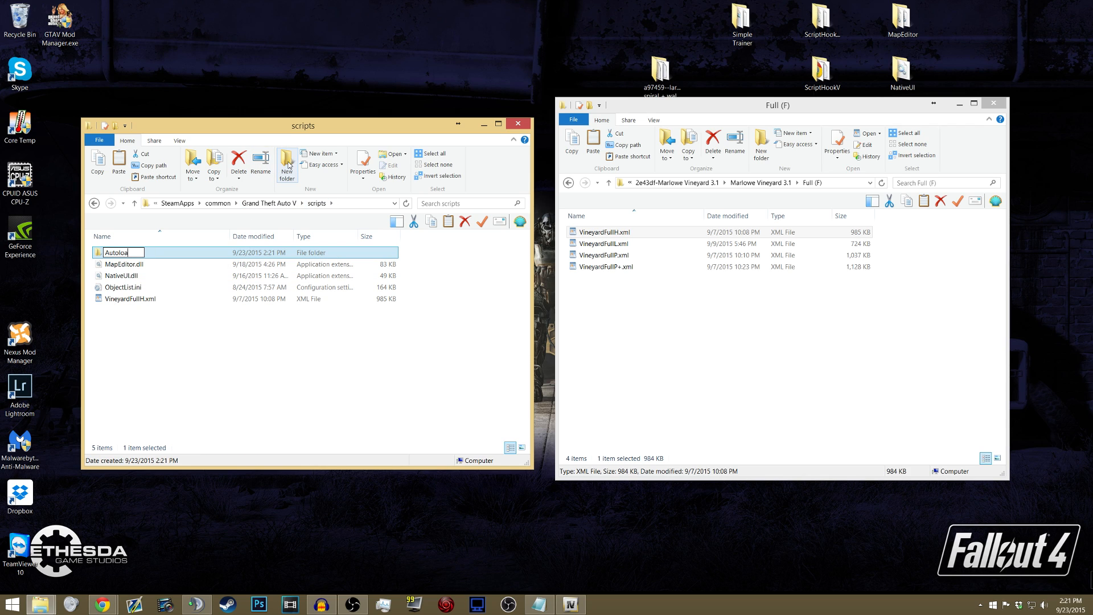
type("dmaps")
left_click(125, 328)
left_click(145, 254)
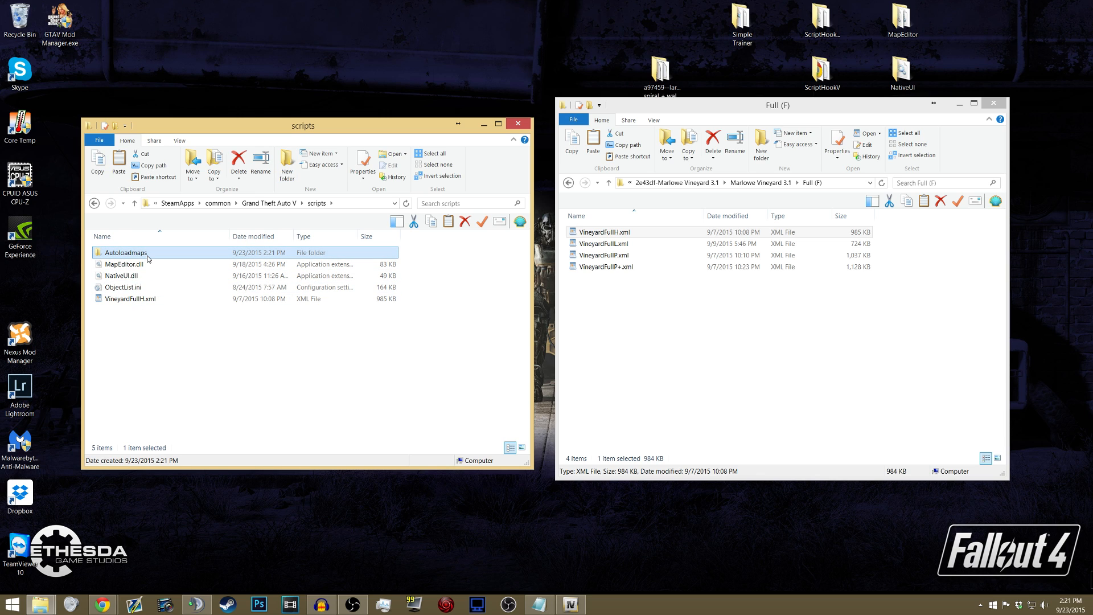
key("Delete")
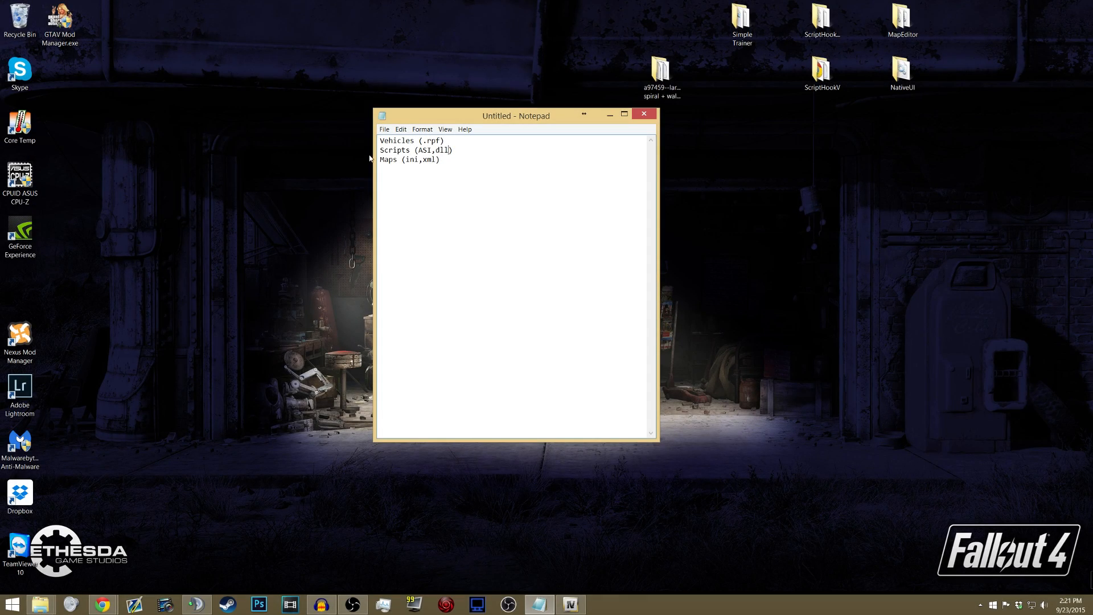
- Review the mod types and their file extensions in the Notepad list: vehicles, scripts and maps
left_click_drag(418, 150, 431, 149)
left_click(430, 149)
mouse_move(380, 161)
left_mouse_down()
mouse_move(446, 159)
mouse_move(382, 148)
left_mouse_up()
left_click(445, 160)
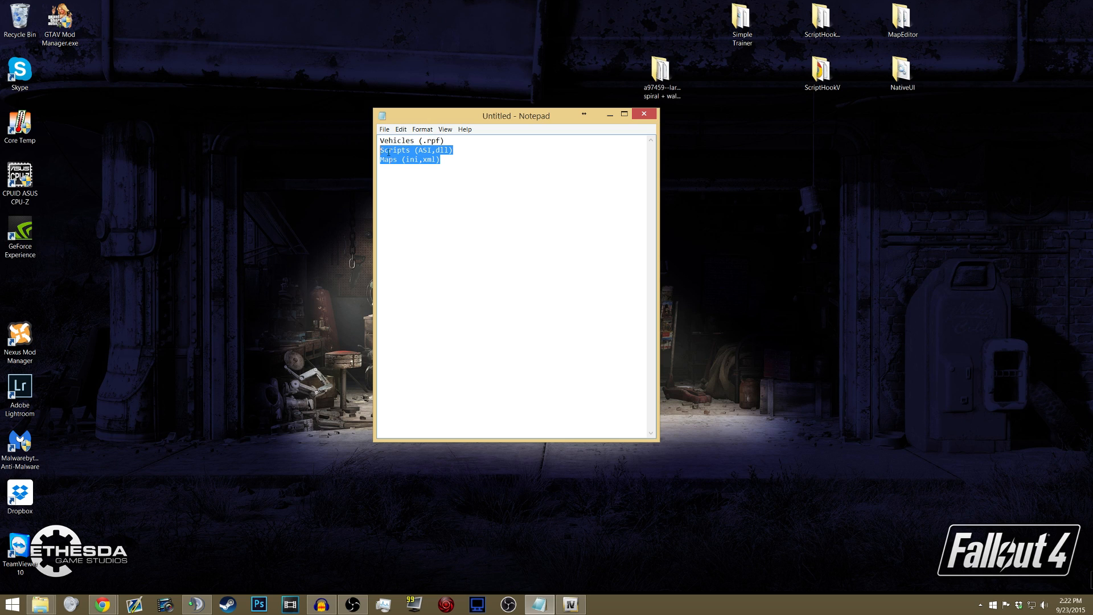
left_click(387, 149)
left_click_drag(444, 140, 381, 139)
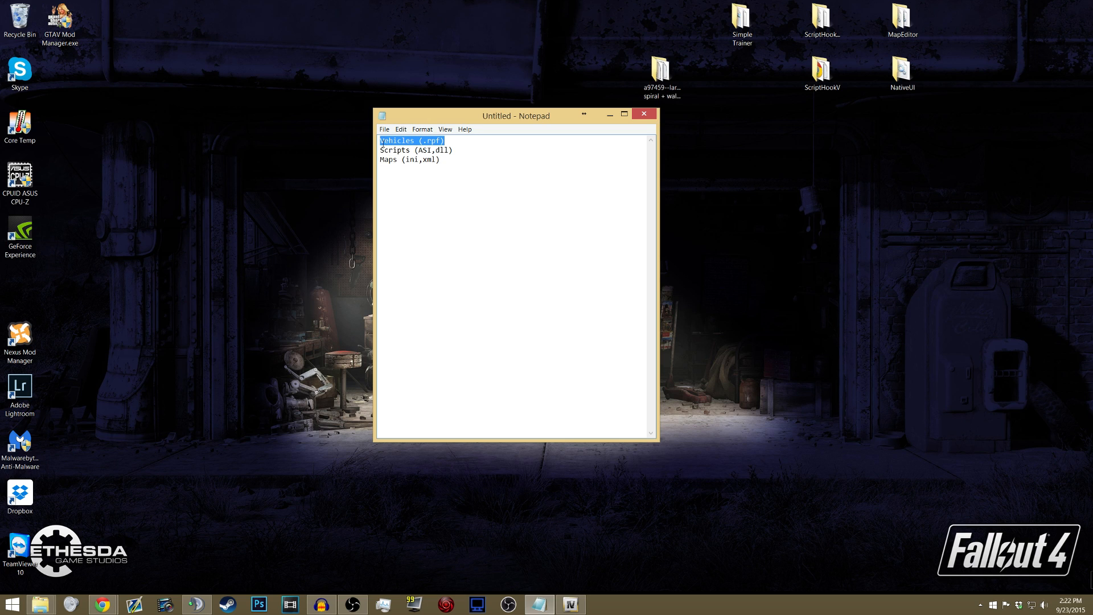
left_click(427, 141)
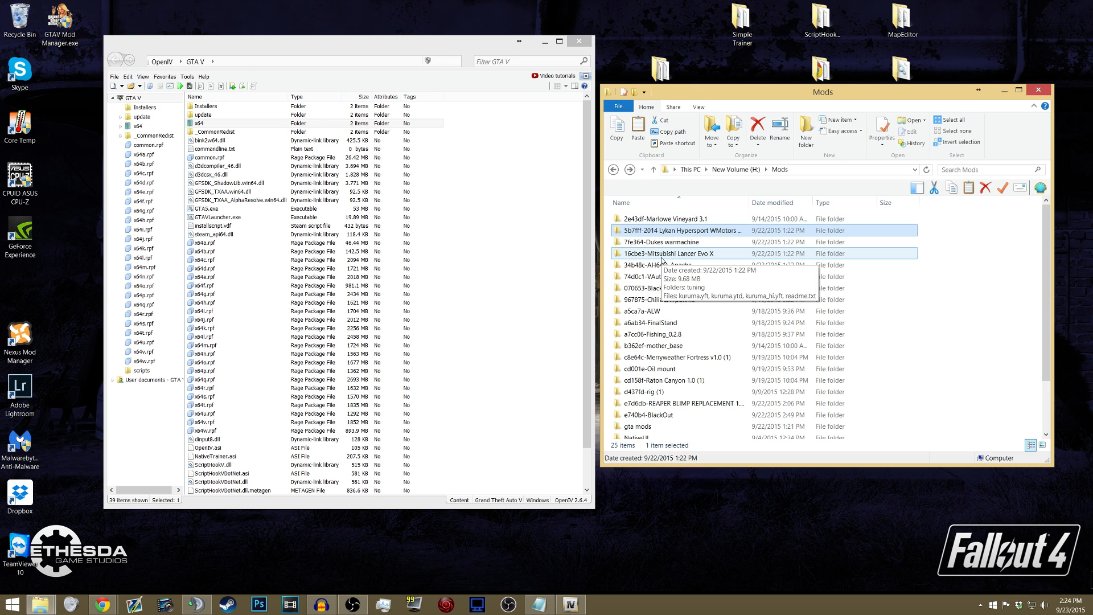
- Open the 2014 Lykan Hypersport WMotors HD v1.2 mod folder and compare its Addon Method and Replace Method folders
double_click(679, 232)
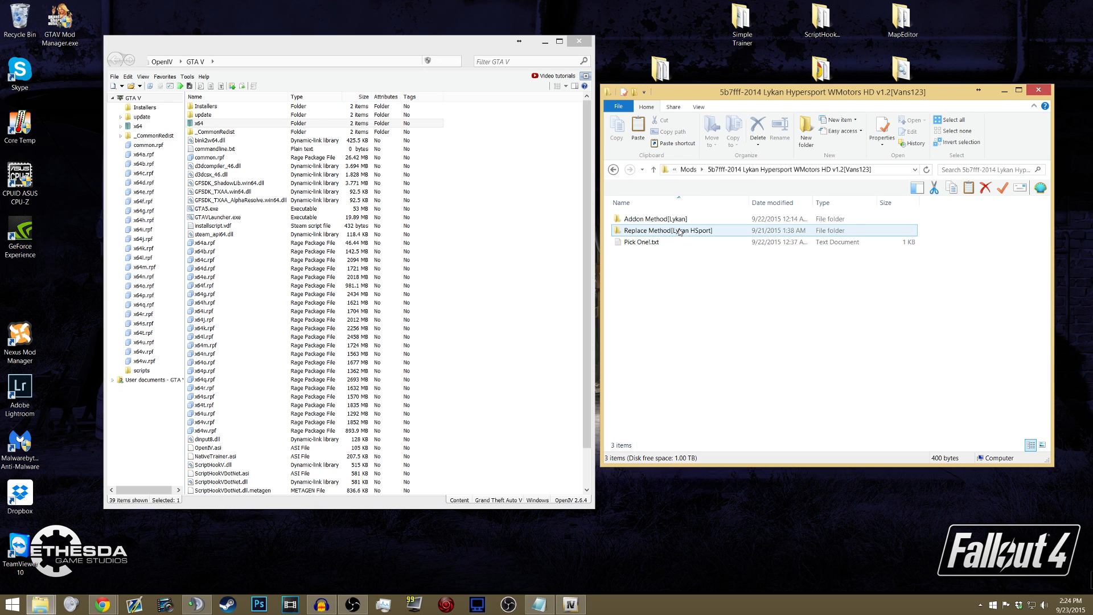
left_click(650, 231)
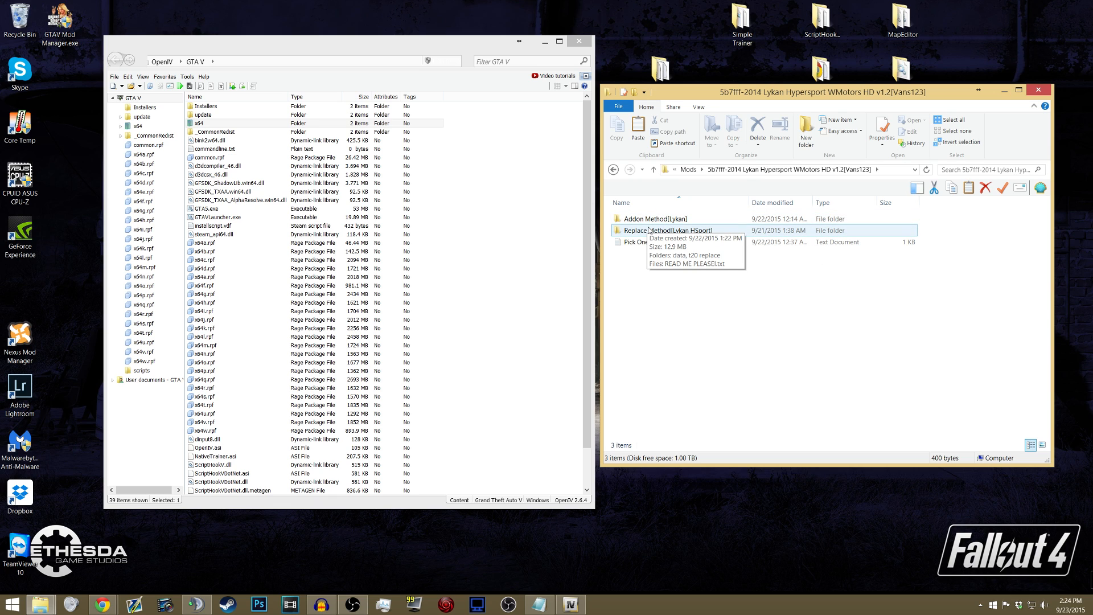
left_click(648, 222)
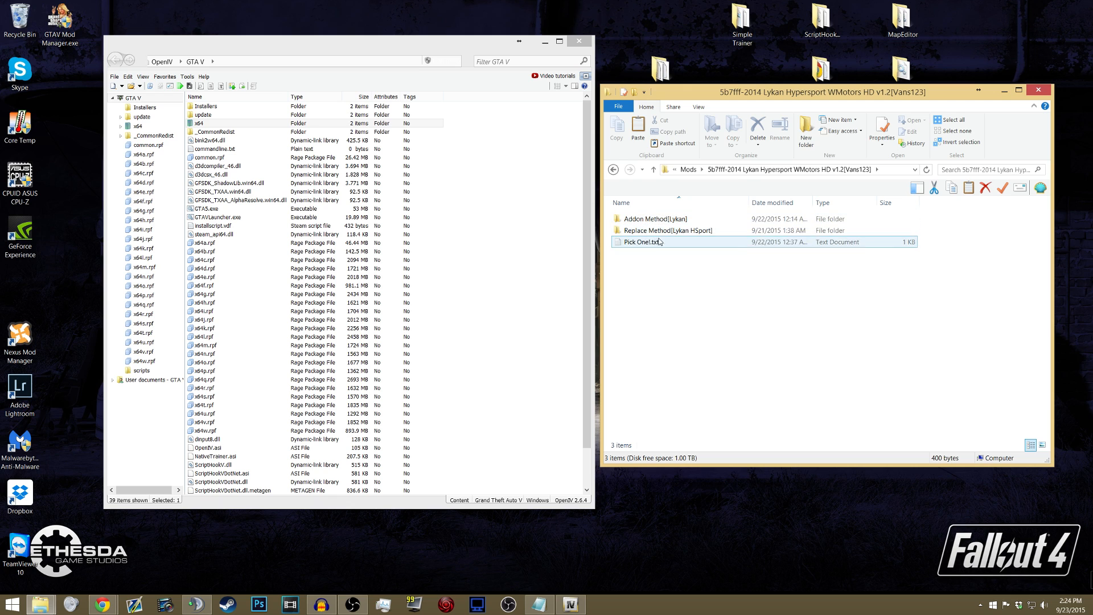
left_click(668, 231)
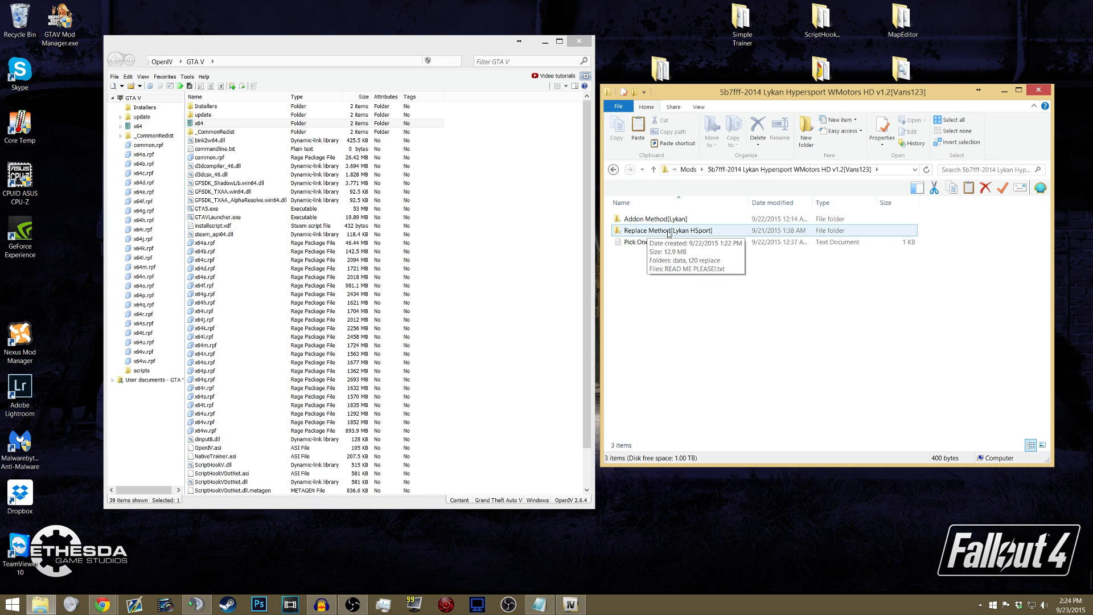
double_click(669, 232)
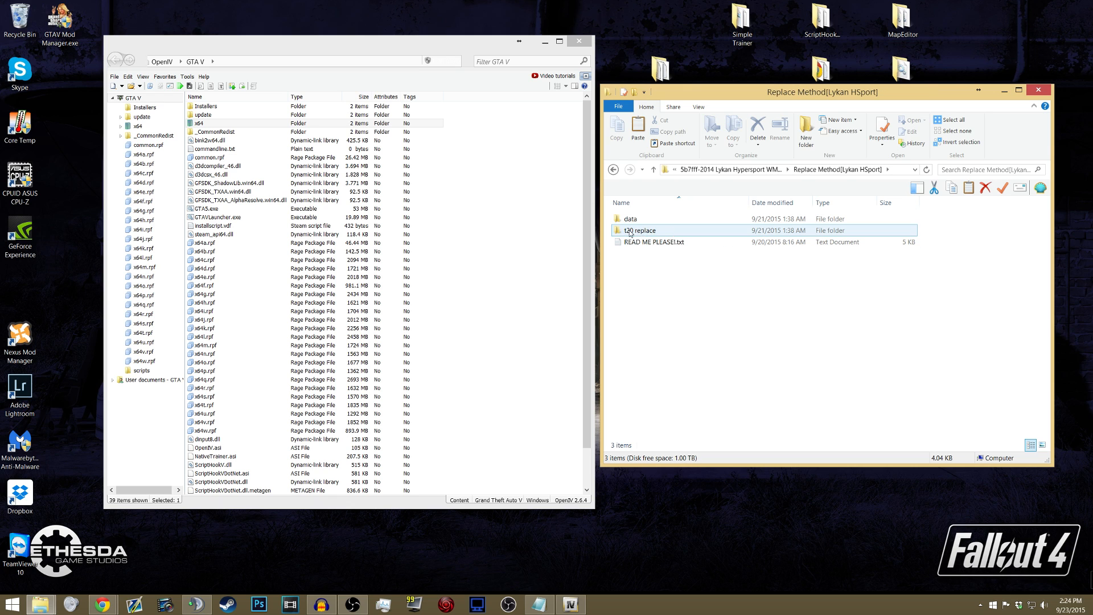
left_click(613, 170)
mouse_move(657, 222)
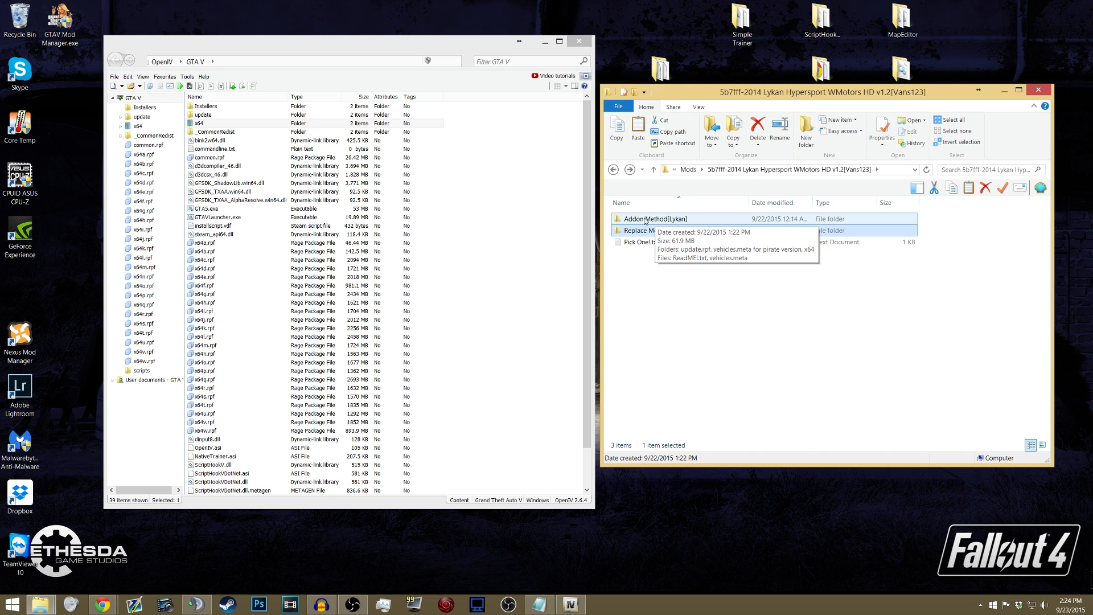
- Open READ ME PLEASE!.txt from the Replace Method[Lykan HSport] folder at its installation section, and place it beside the OpenIV window
double_click(655, 230)
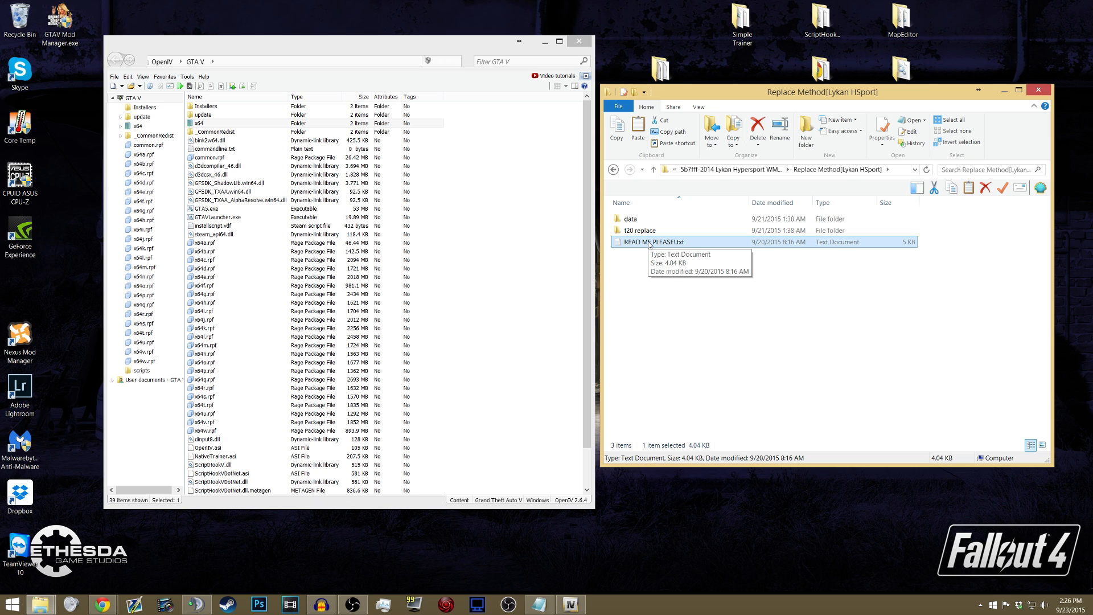
double_click(650, 244)
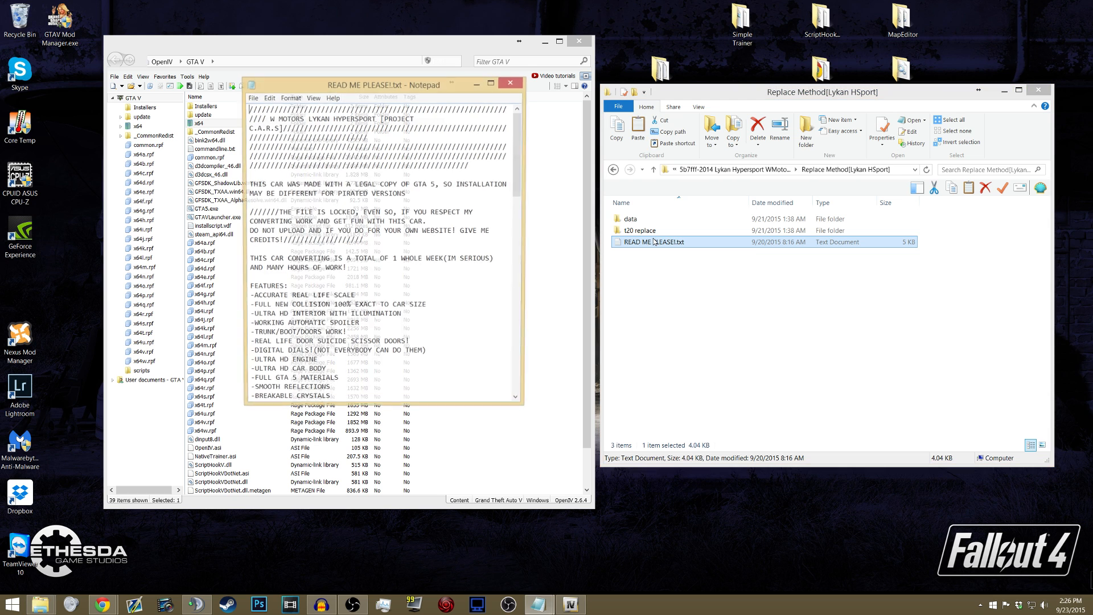
scroll(334, 157, "down", 12)
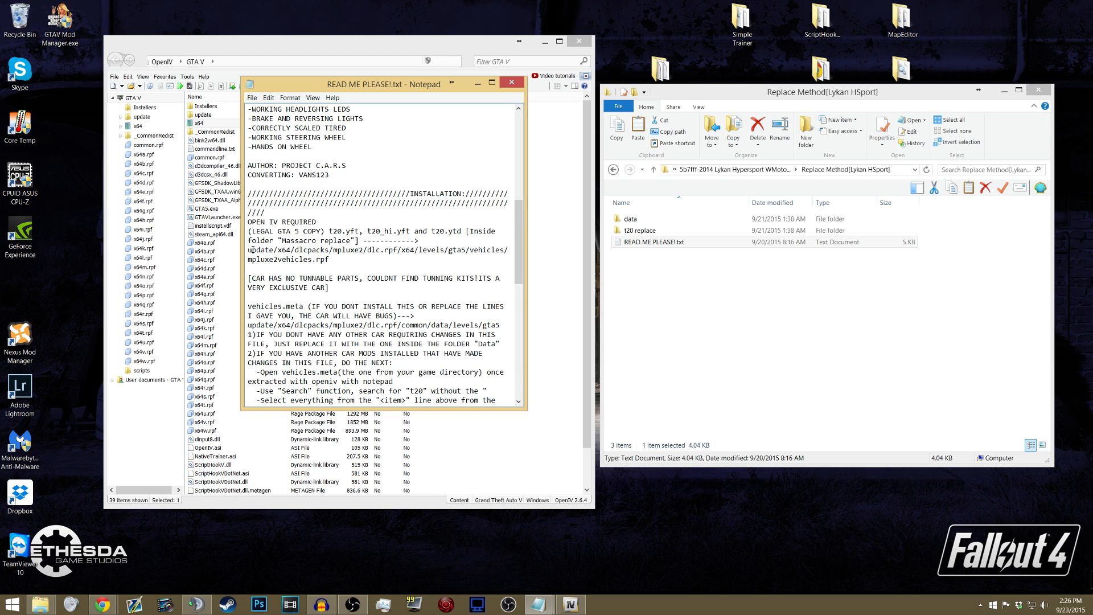
left_click_drag(345, 89, 710, 89)
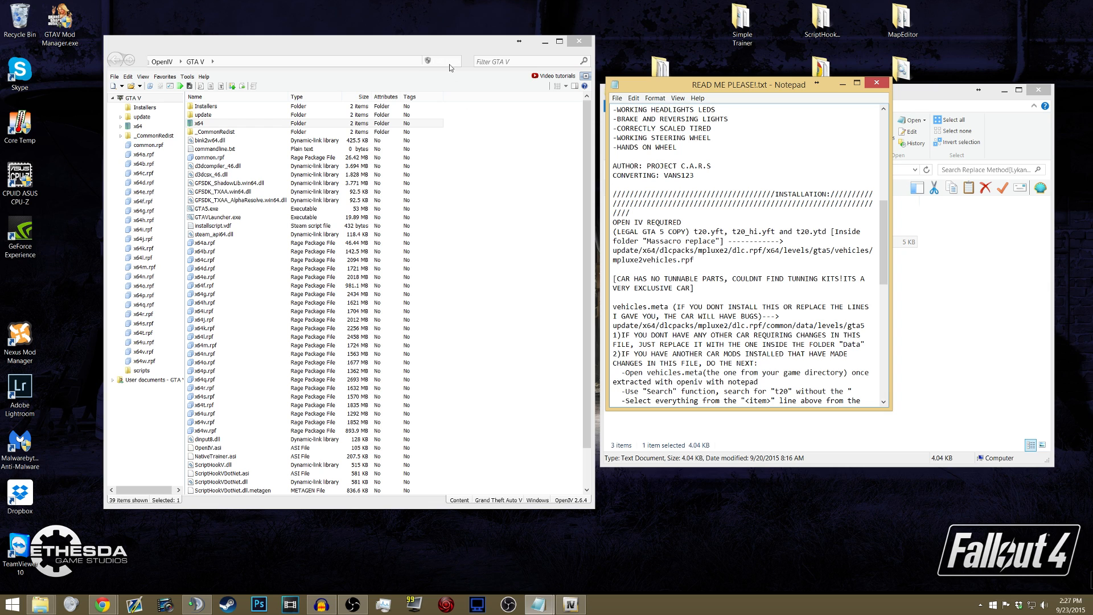
- Switch to OpenIV and turn on edit mode, accepting that all changes are saved automatically
left_click(424, 43)
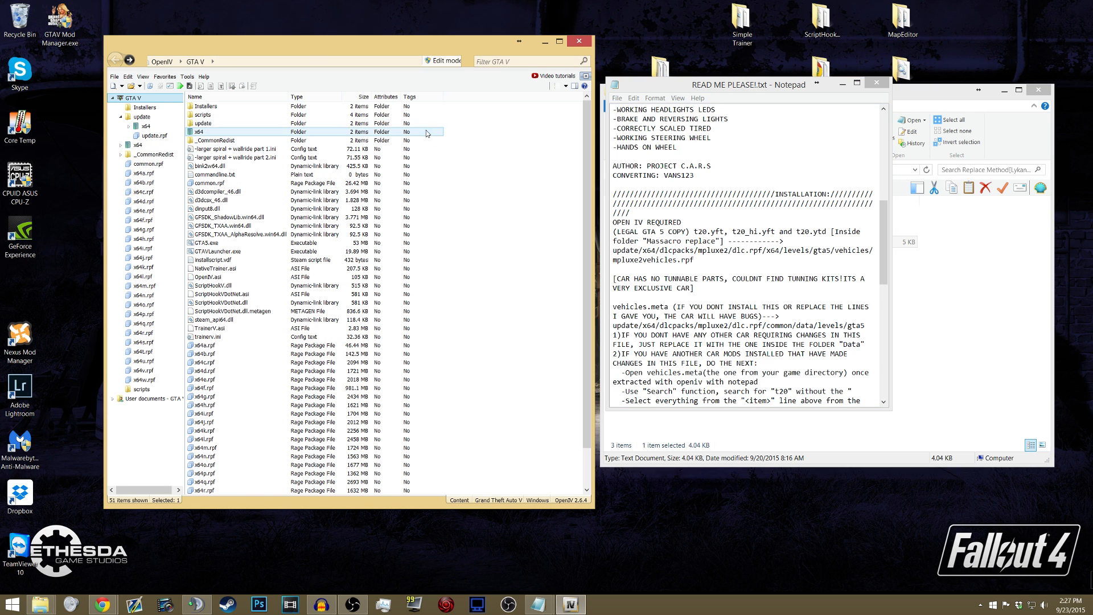
left_click(444, 61)
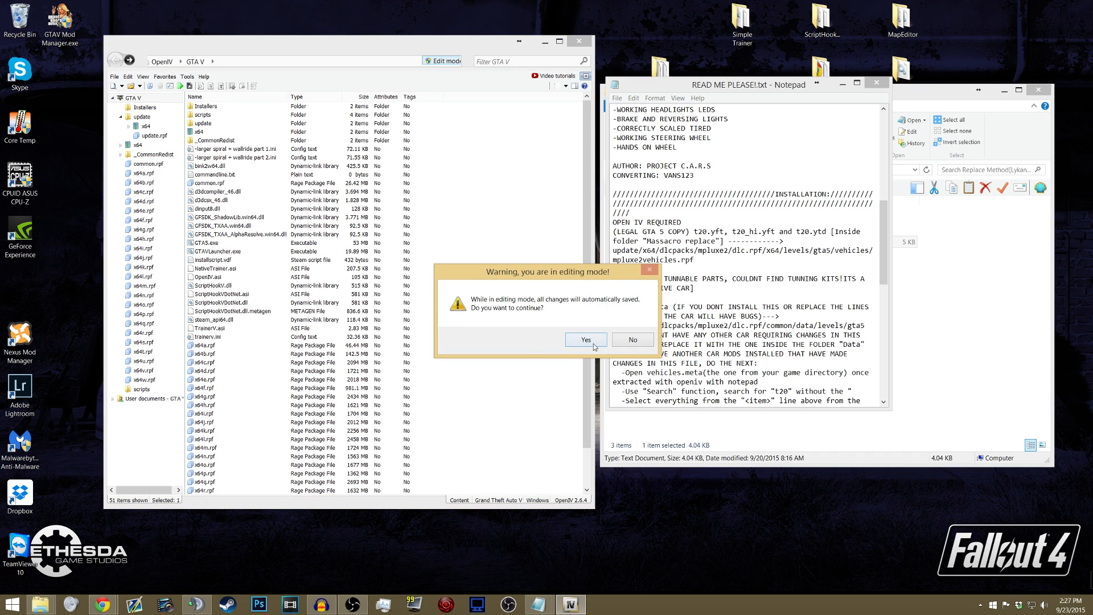
left_click(575, 341)
- Check the install path in the readme and open update/x64/dlcpacks/mpluxe2/dlc.rpf in OpenIV
left_click_drag(632, 251, 695, 260)
left_click(662, 260)
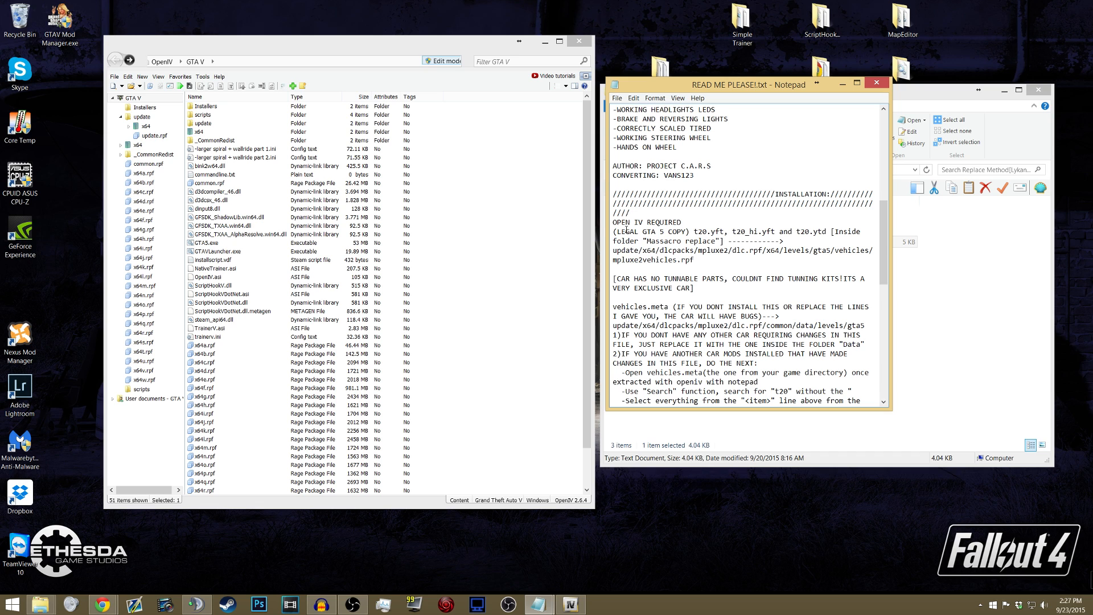
left_click(144, 118)
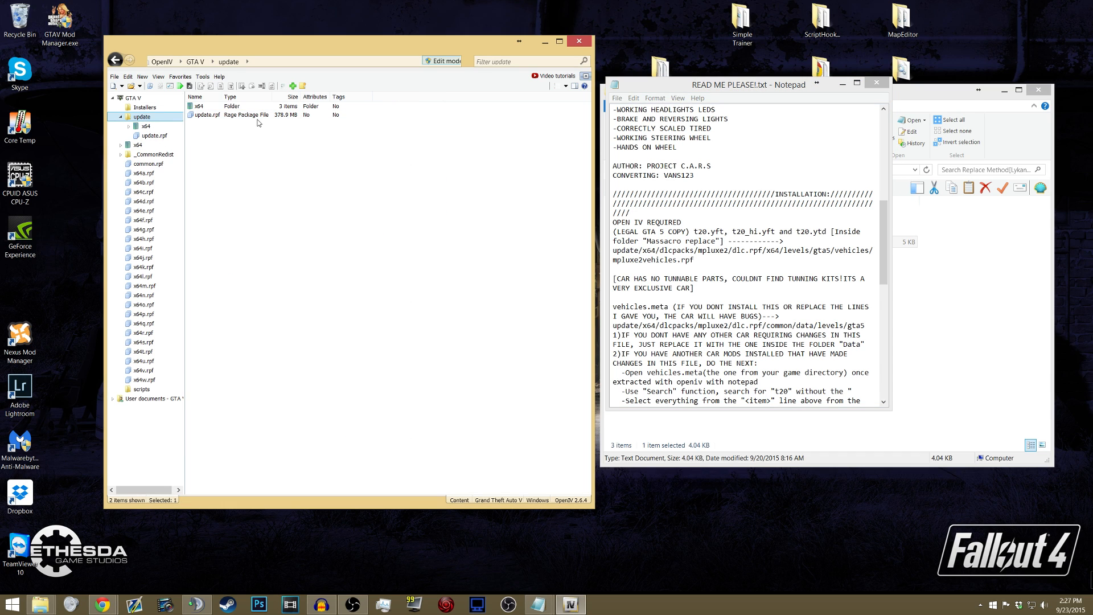
double_click(206, 107)
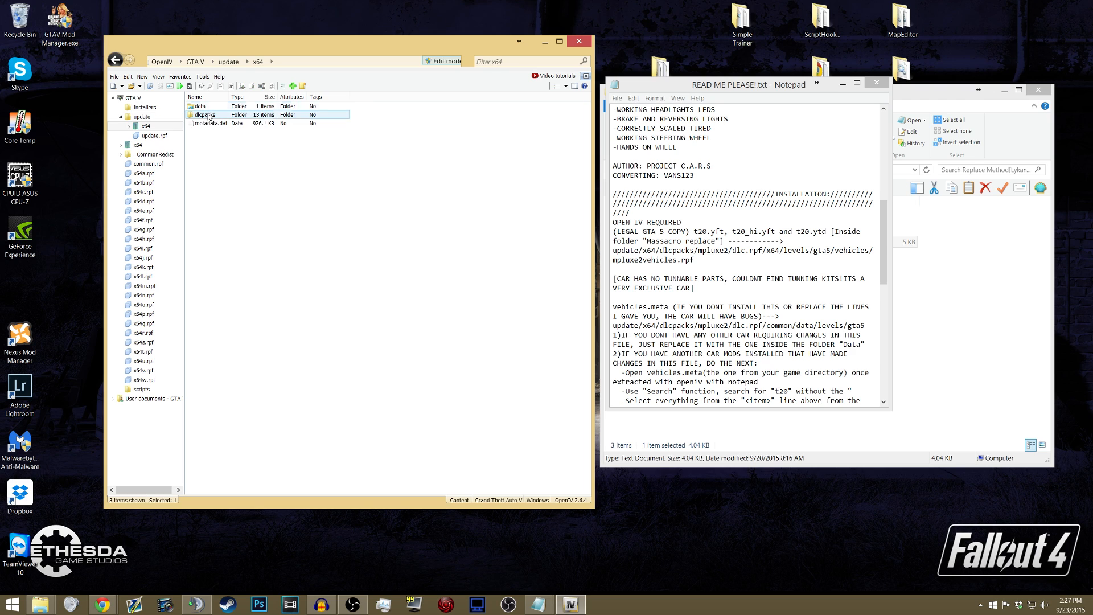
double_click(205, 115)
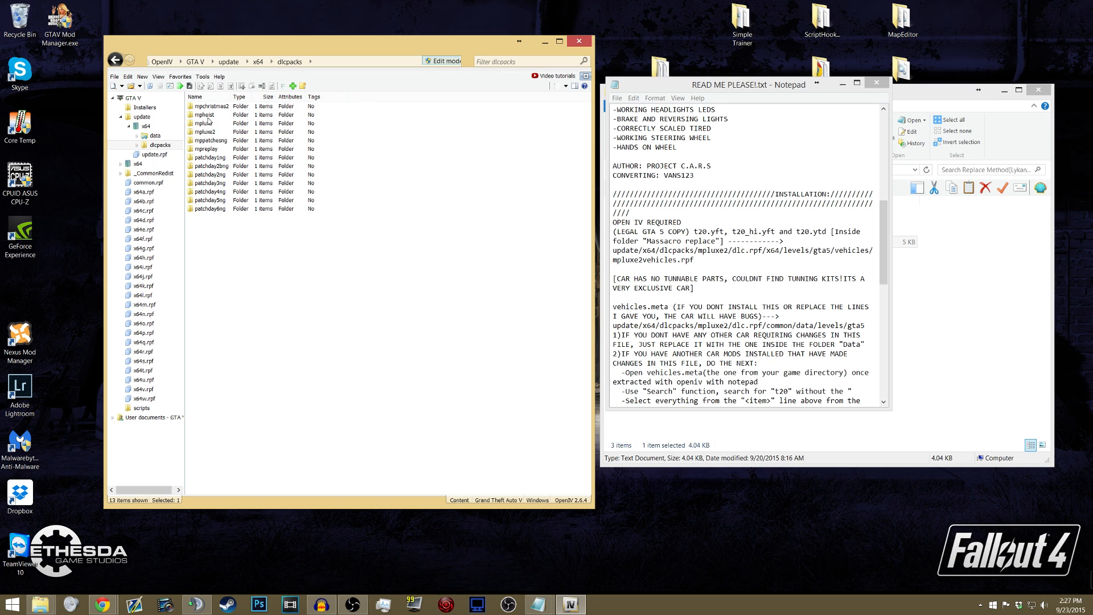
left_click(214, 132)
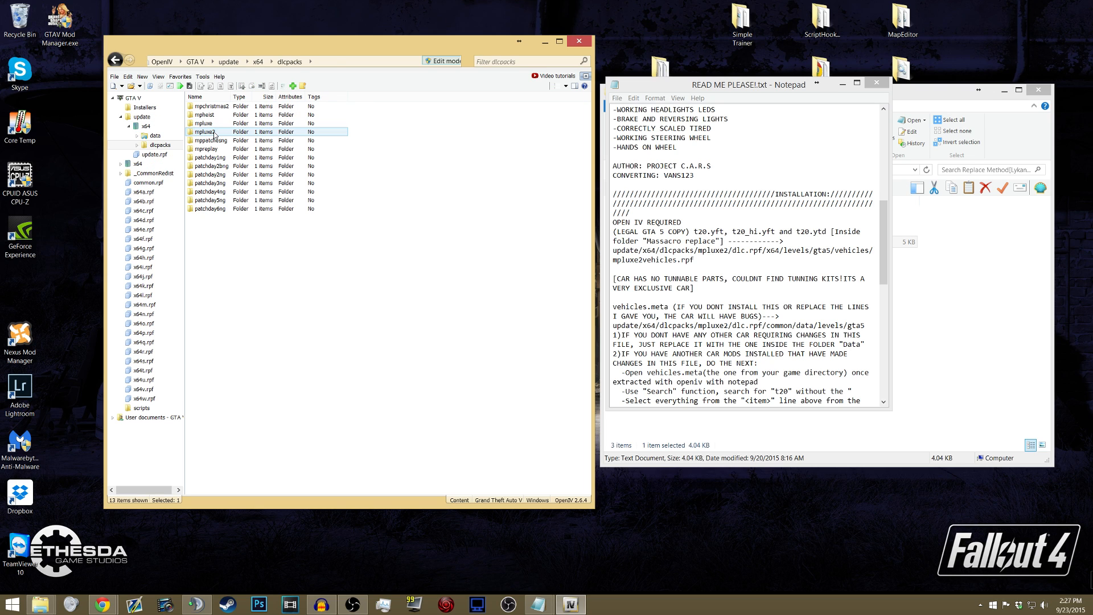
double_click(214, 133)
double_click(214, 107)
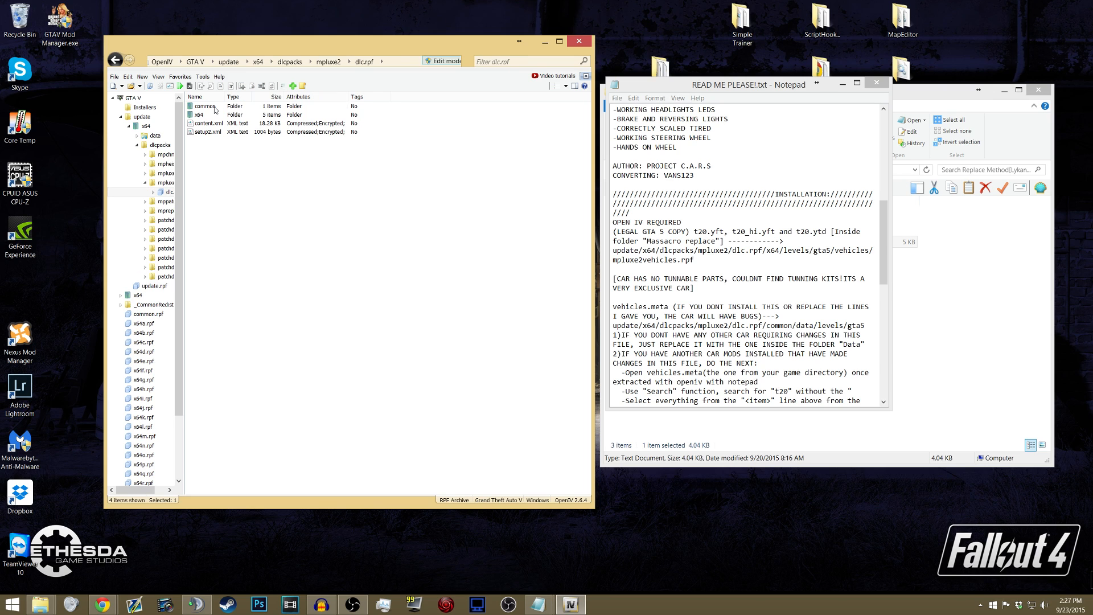
- Within dlc.rpf, open x64/levels/gta5/vehicles/mpluxe2vehicles.rpf to list the t20 vehicle files
double_click(214, 115)
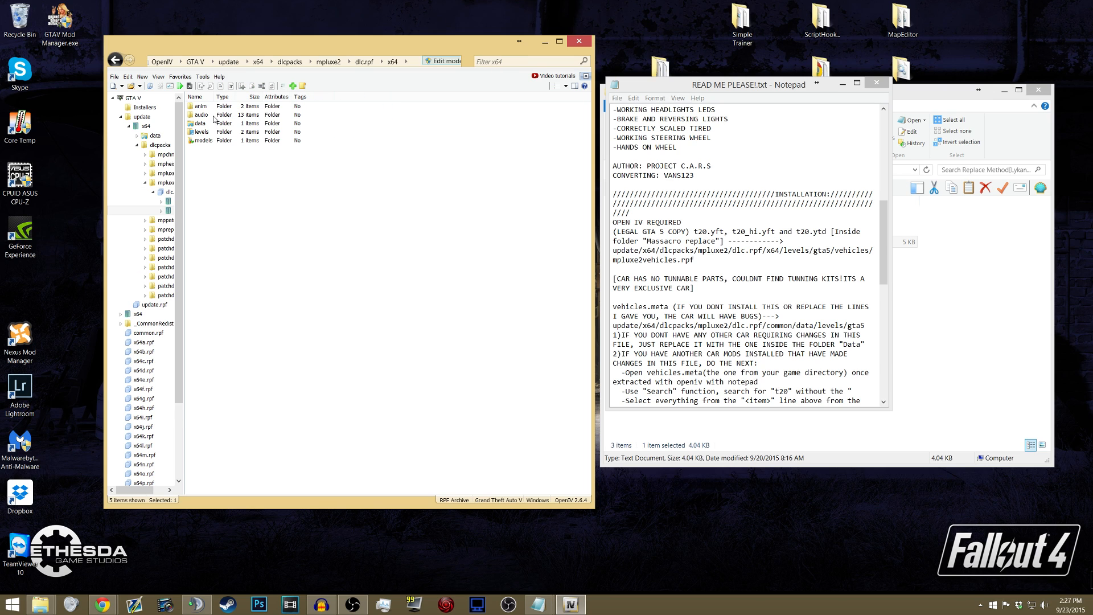
double_click(203, 131)
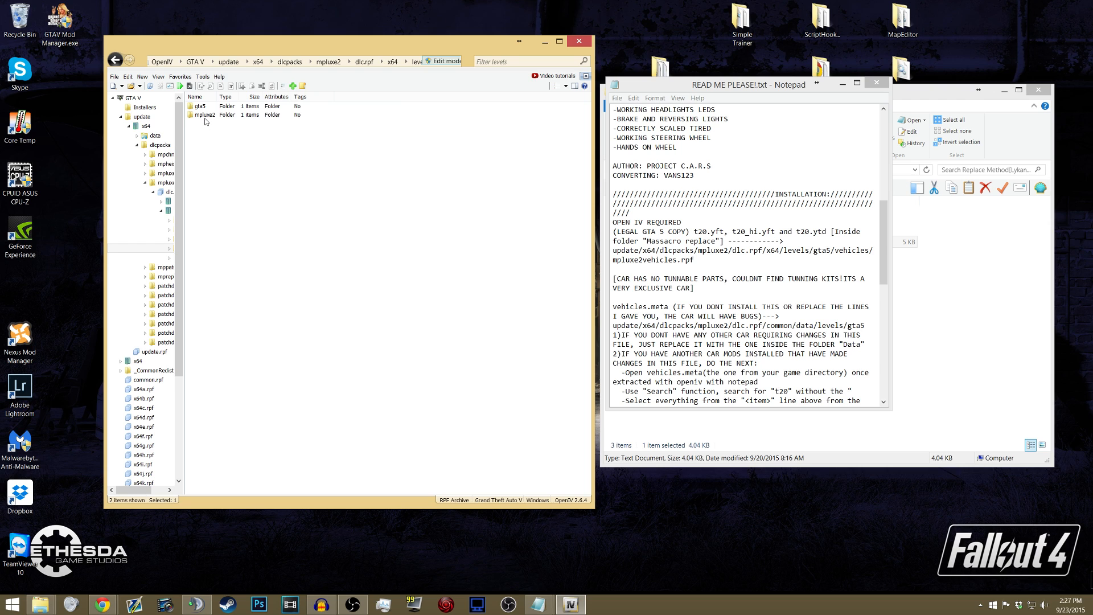
double_click(203, 107)
double_click(209, 108)
left_click(208, 109)
double_click(209, 108)
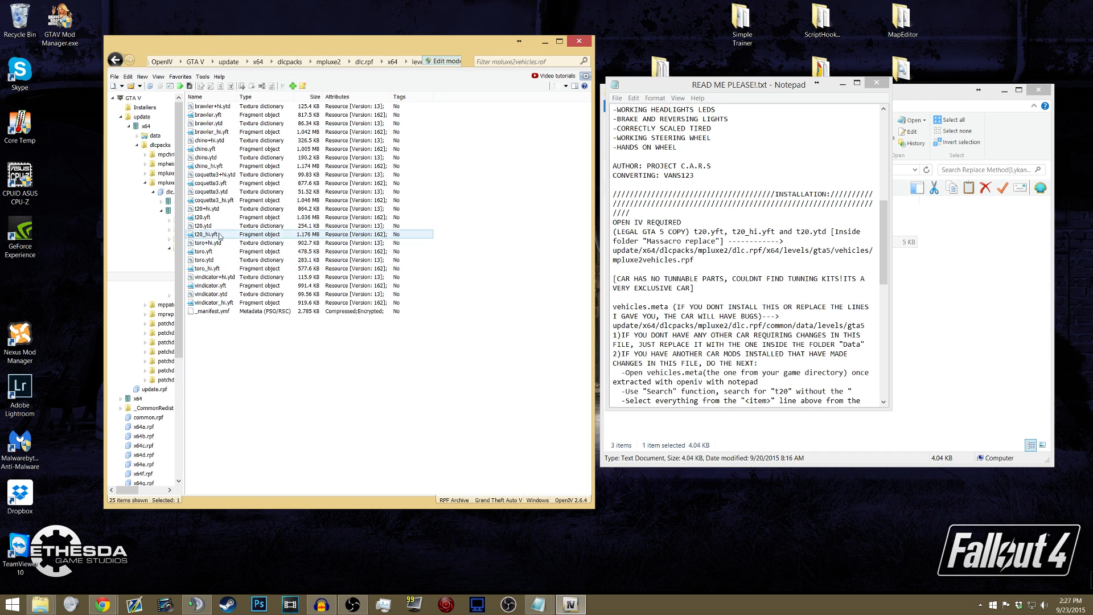
- Replace the T20 vehicle files in mpluxe2vehicles.rpf with t20.yft, t20.ytd, t20_hi.yft and t20+hi.ytd from the t20 replace folder
left_click(204, 227)
left_click(206, 218)
left_click(260, 211)
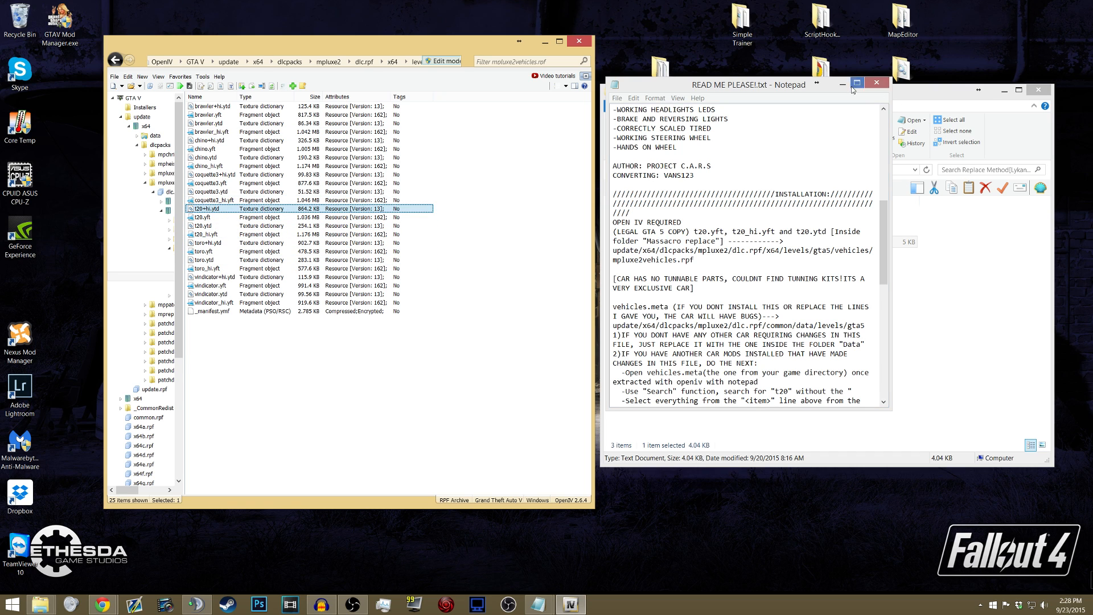
left_click(843, 84)
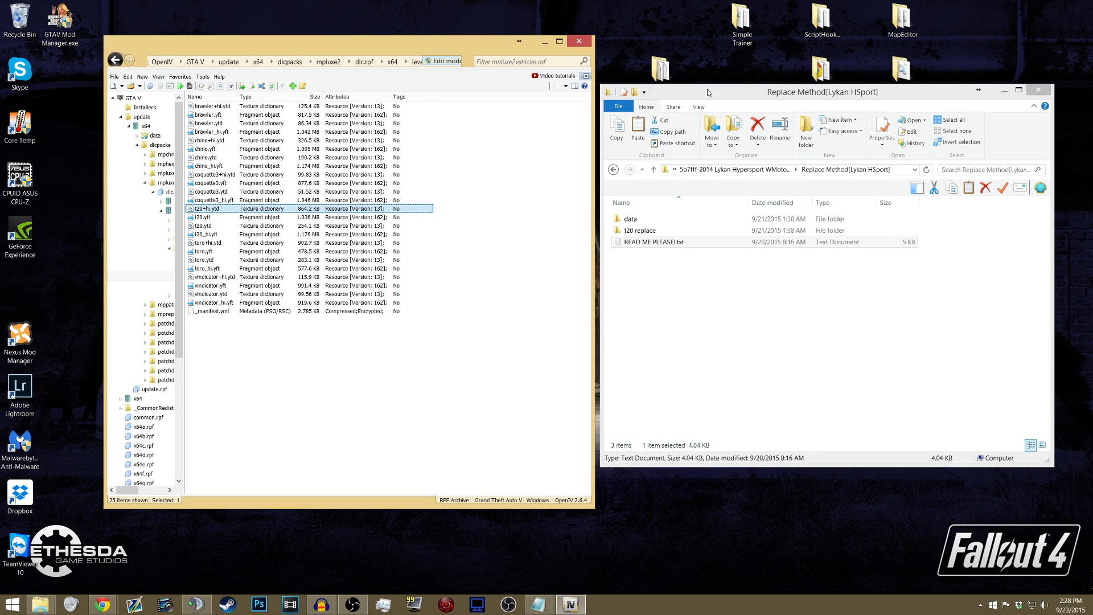
double_click(636, 231)
left_click_drag(643, 267, 638, 221)
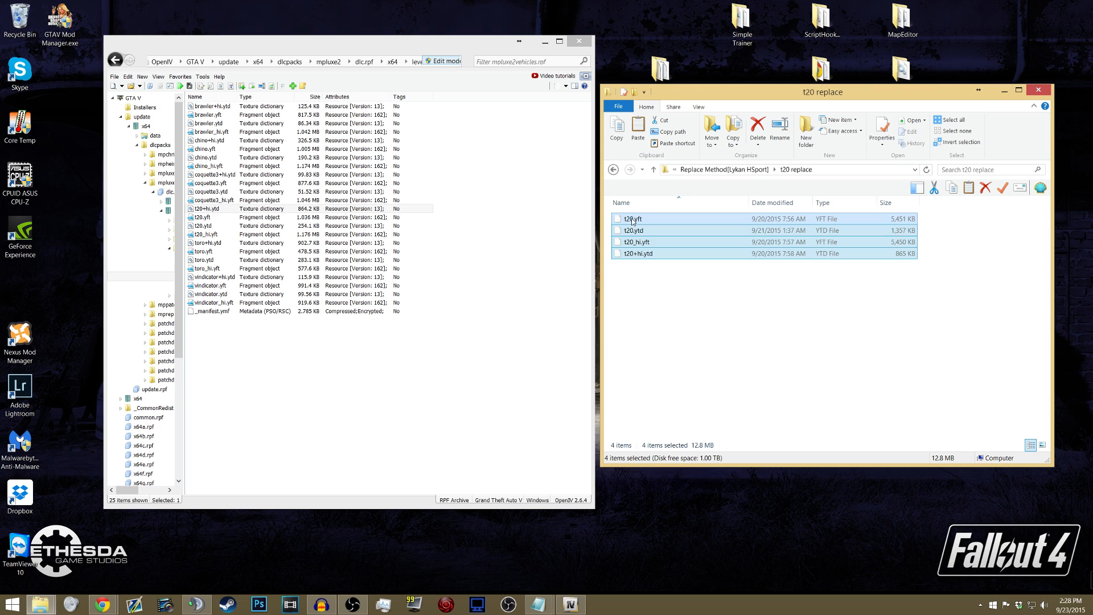
left_click_drag(634, 221, 359, 219)
- Return to the Replace Method[Lykan HSport] folder and open its data folder containing carcols.meta and vehicles.meta
left_click(724, 169)
double_click(637, 220)
left_click_drag(646, 251, 641, 216)
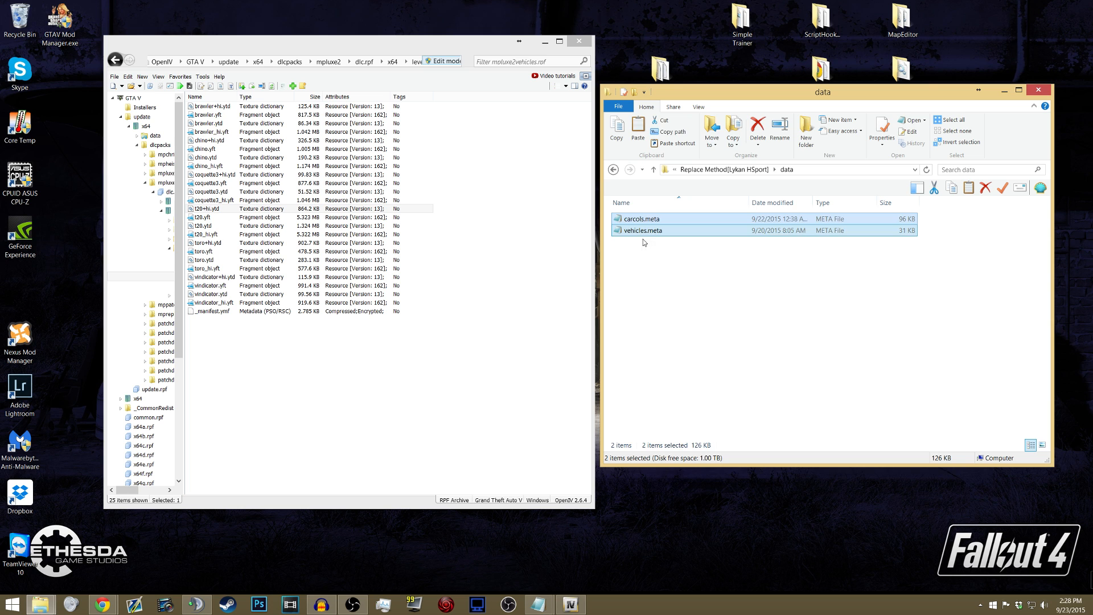
left_click(647, 243)
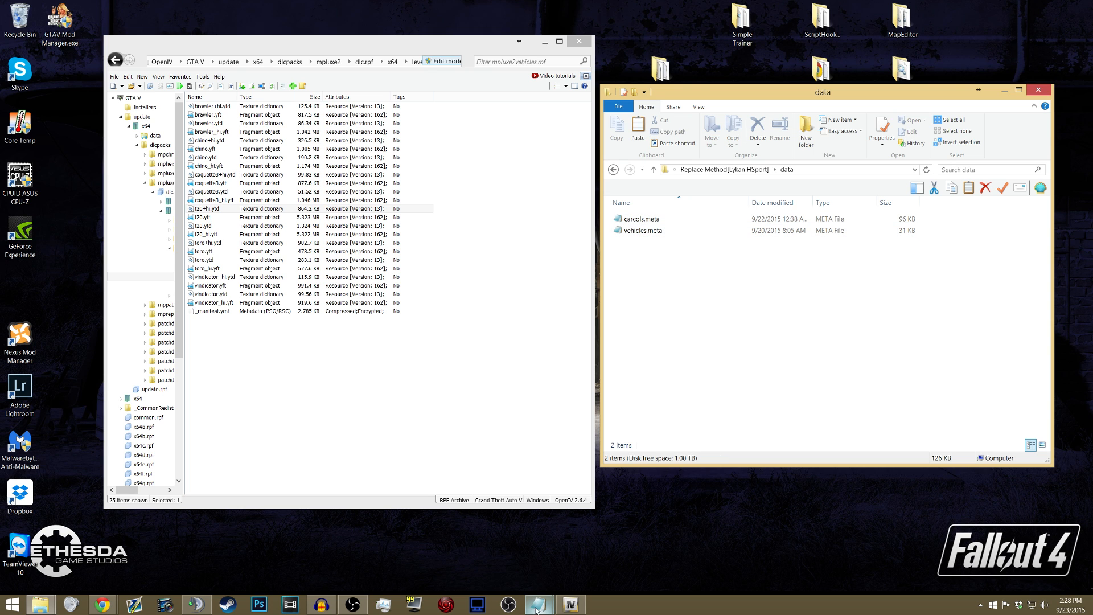
- Bring back the Lykan readme, highlight the install path for vehicles.meta, and place the readme beside the OpenIV window
mouse_move(538, 605)
left_click(598, 544)
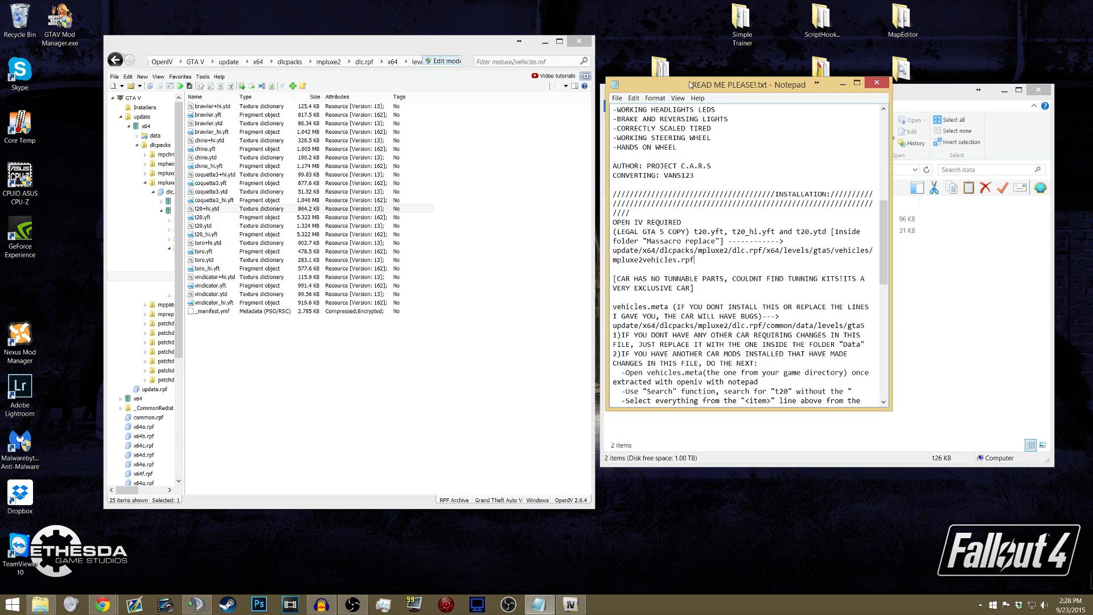
left_click_drag(687, 80, 365, 72)
scroll(370, 269, "down", 4)
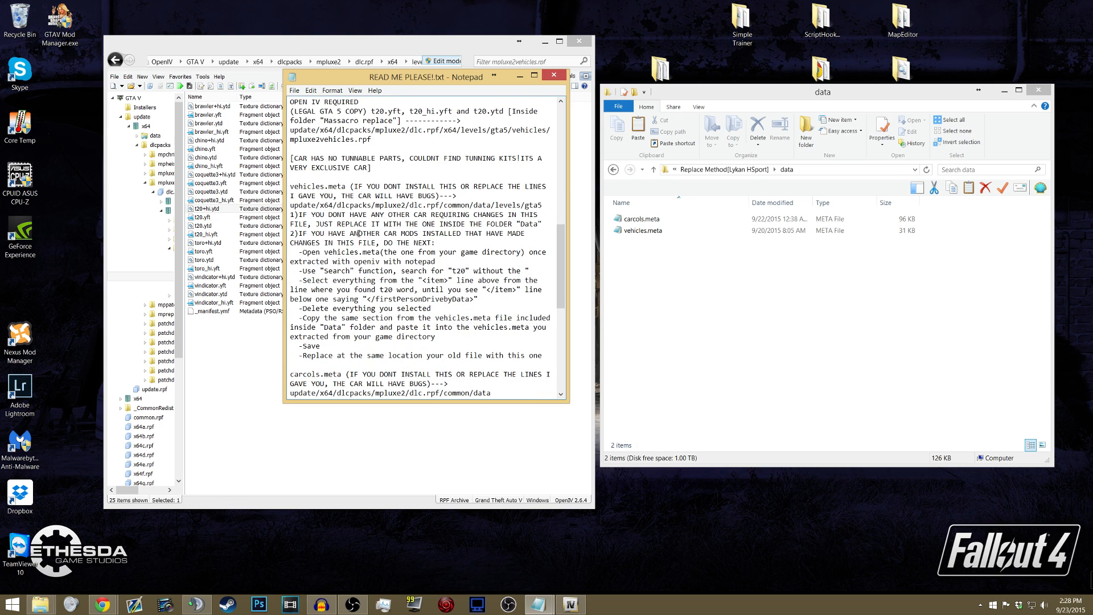
left_click_drag(291, 188, 346, 187)
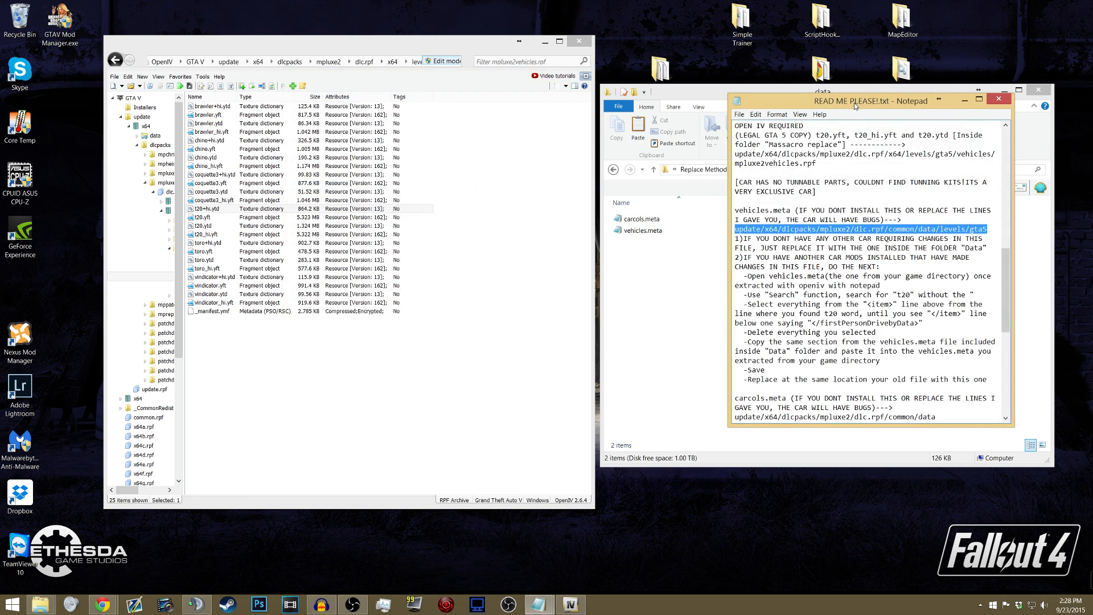
left_click_drag(854, 103, 724, 98)
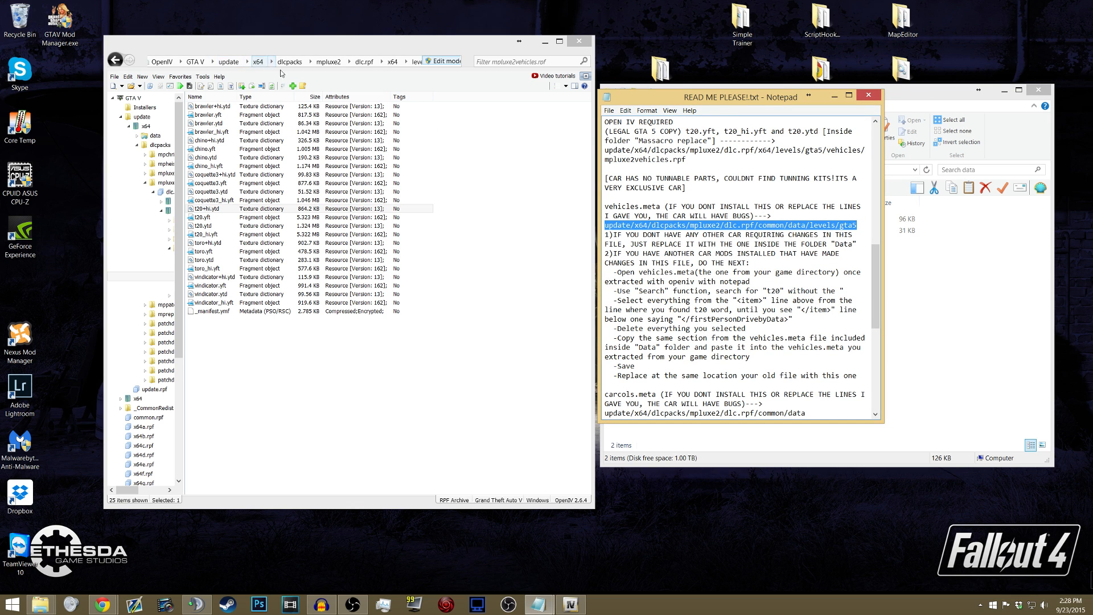
- In OpenIV, go back to dlc.rpf and open its common/data/levels/gta5 folder
left_click(364, 63)
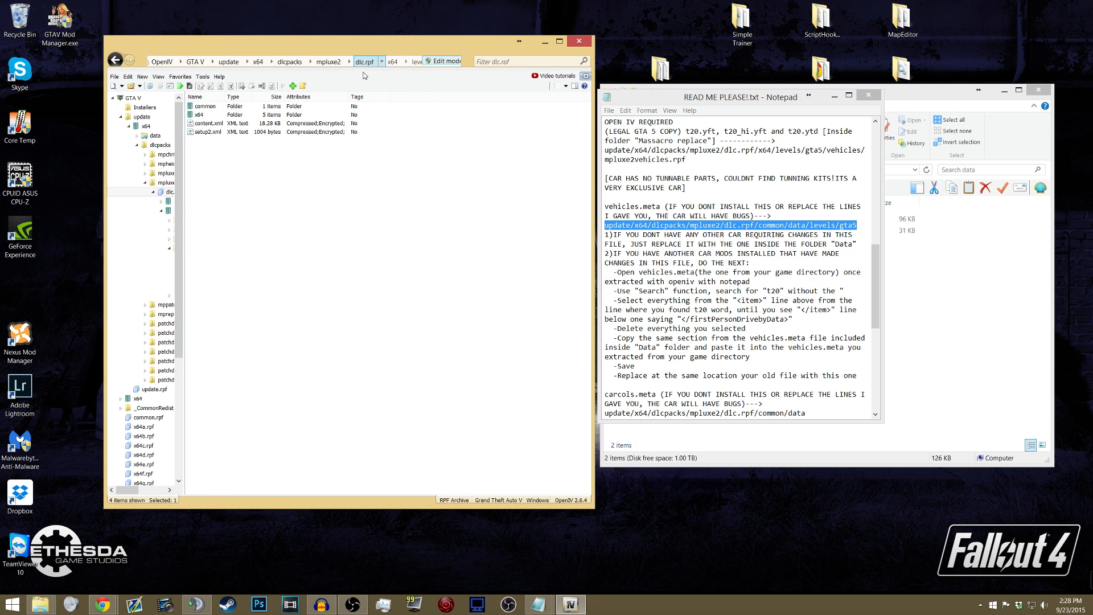
double_click(212, 107)
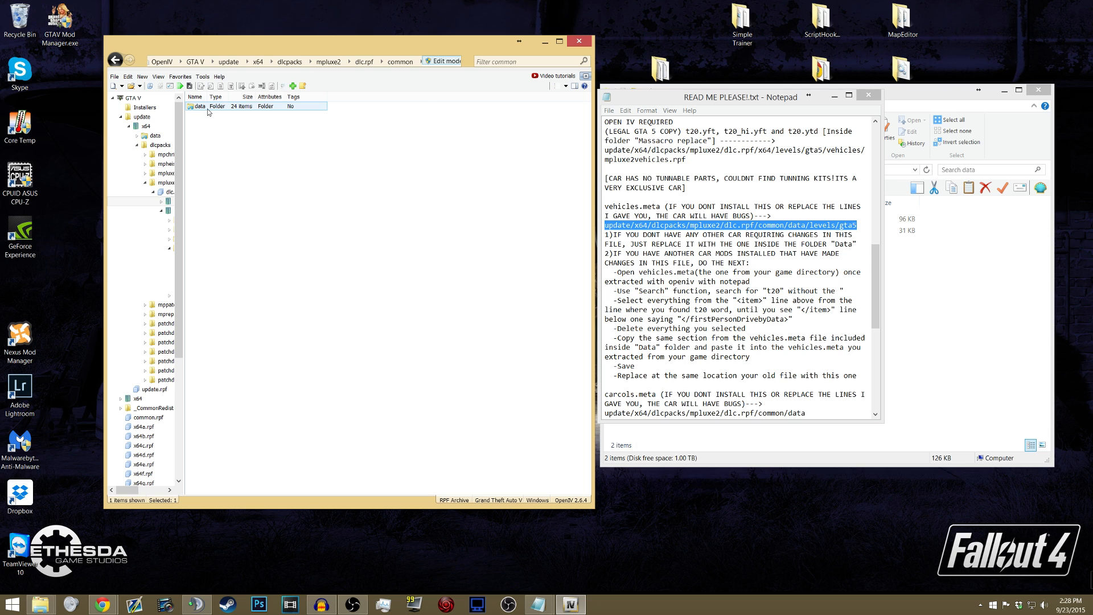
double_click(208, 108)
double_click(203, 137)
double_click(210, 108)
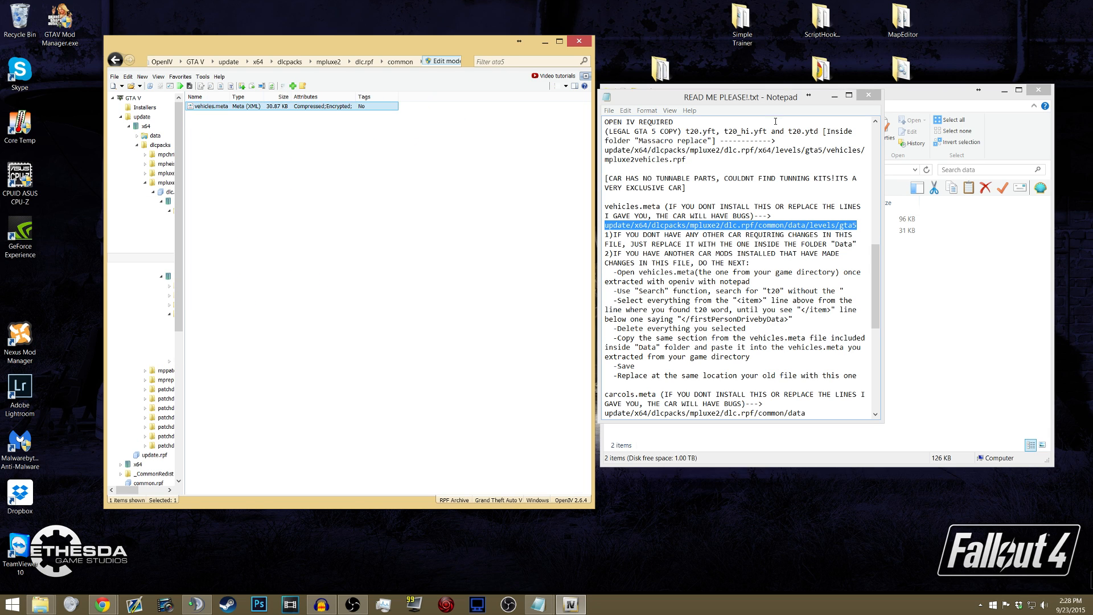
- Replace vehicles.meta in the gta5 folder with the vehicles.meta from the mod's data folder
left_click(940, 108)
left_click(636, 231)
left_click_drag(637, 231, 325, 175)
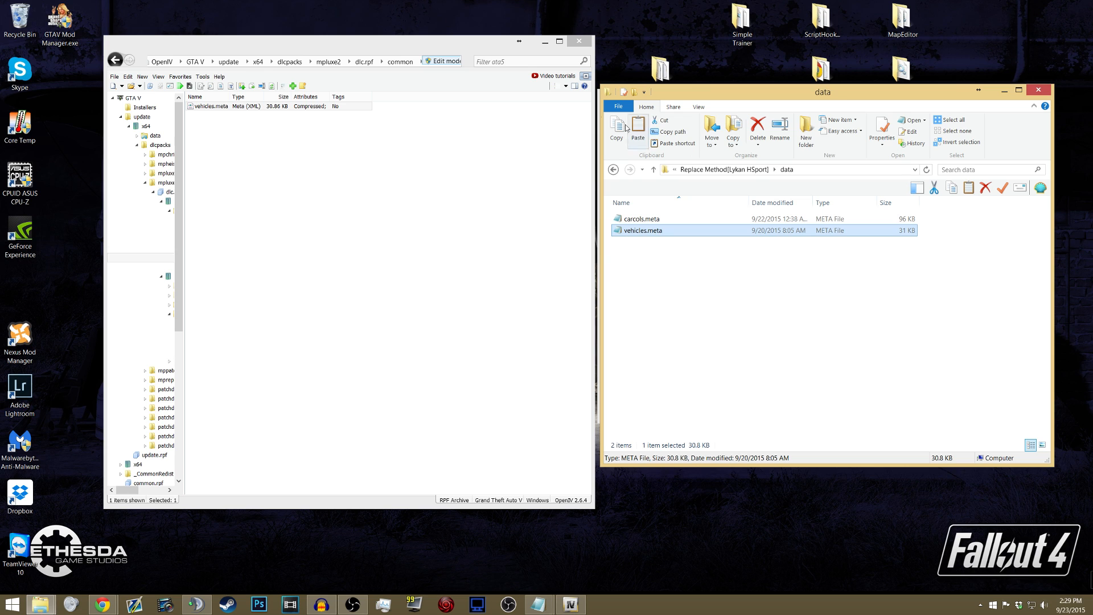
- Bring the readme forward beside OpenIV and check the install path for carcols.meta
left_click(598, 106)
left_click_drag(617, 96, 373, 78)
left_click_drag(520, 82, 692, 77)
scroll(699, 259, "down", 4)
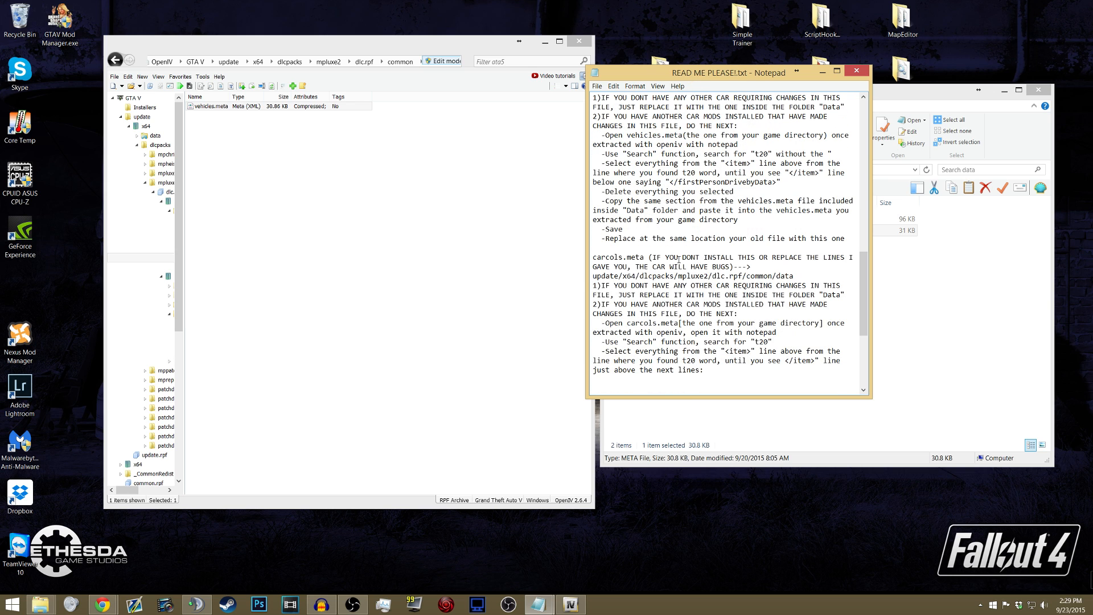
left_click_drag(601, 277, 773, 277)
left_click(774, 277)
- Open common/data within dlc.rpf and replace carcols.meta with the carcols.meta from the mod's data folder
left_click(396, 62)
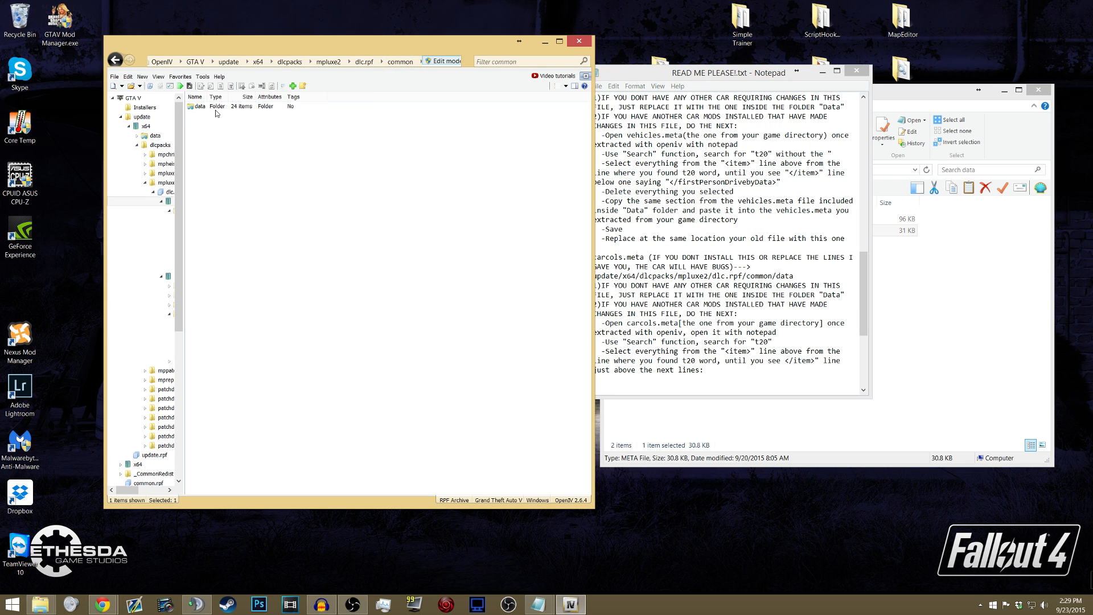
left_click(212, 149)
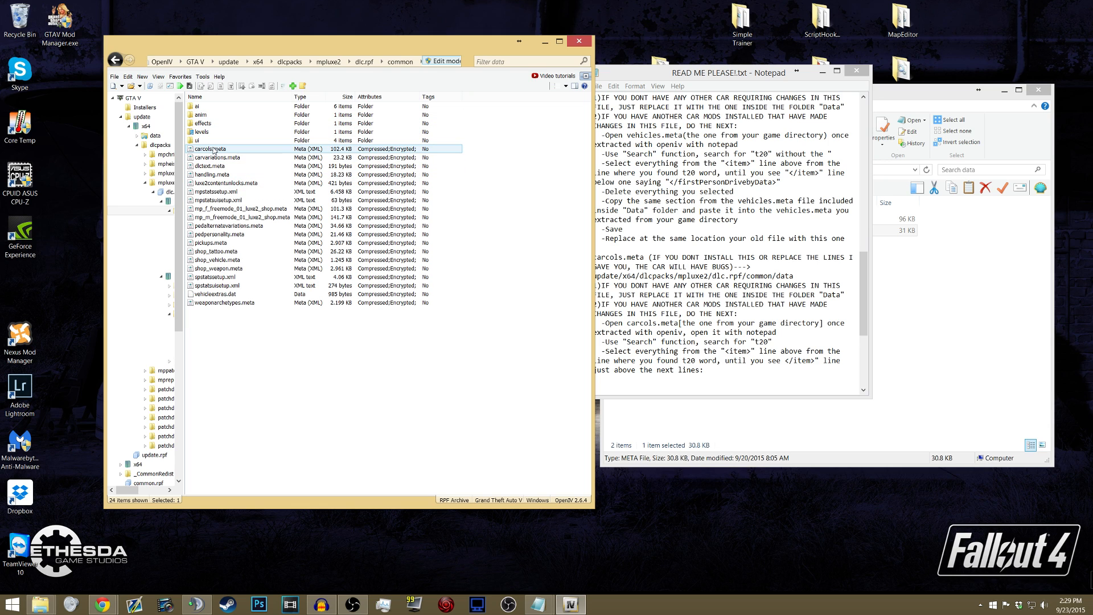
left_click(901, 98)
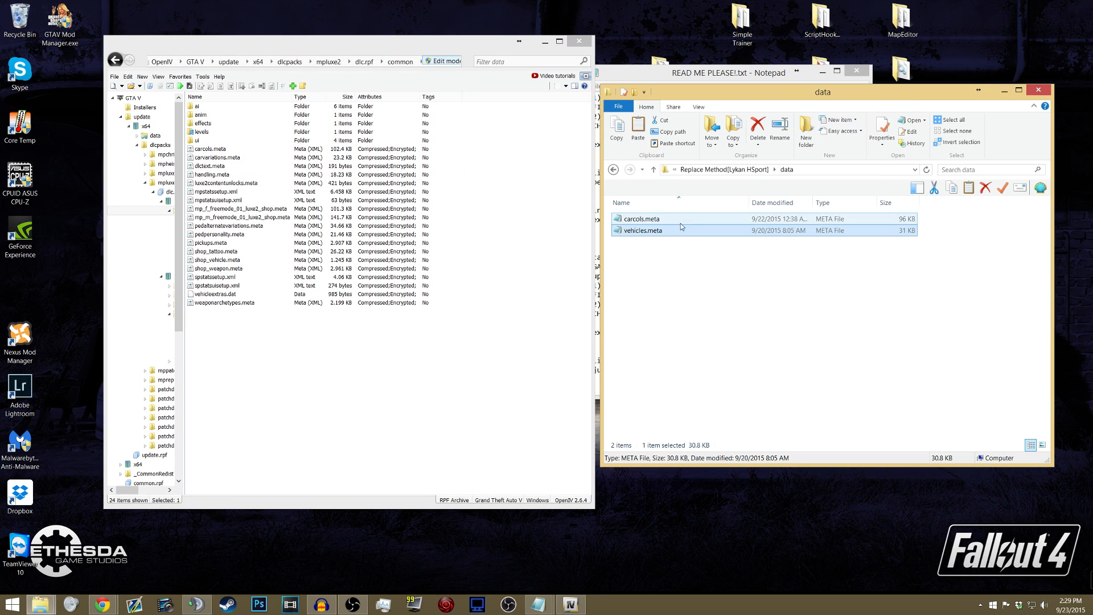
left_click(632, 219)
left_click_drag(469, 210, 469, 209)
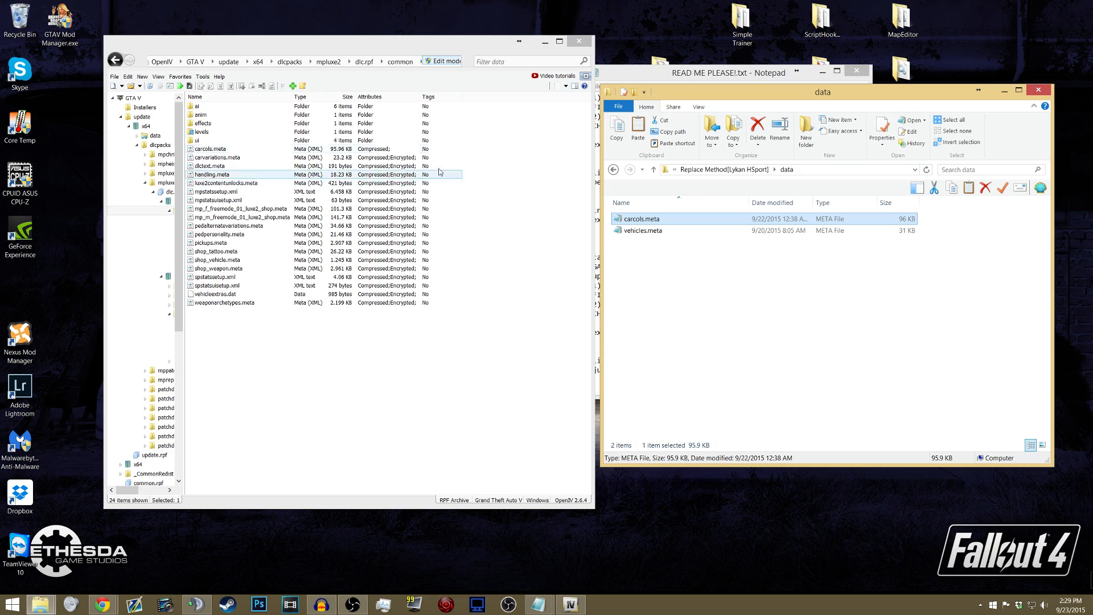
- Examine the readme's instructions for merging the t20 section by hand, and the file commands available for carcols.meta in OpenIV
left_click(708, 86)
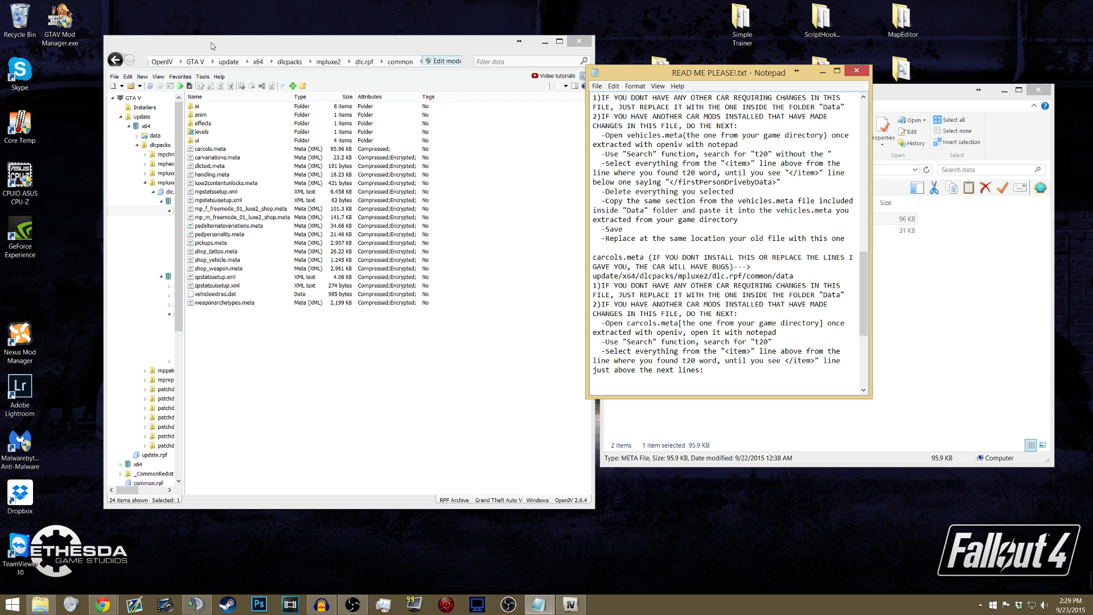
left_click_drag(659, 73, 670, 43)
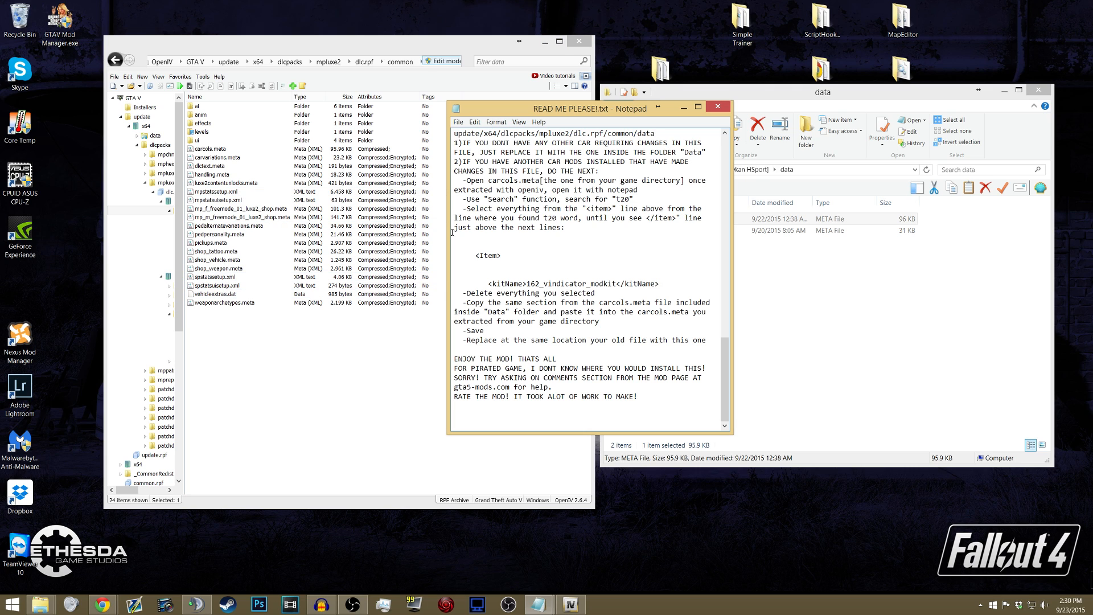
left_click(784, 91)
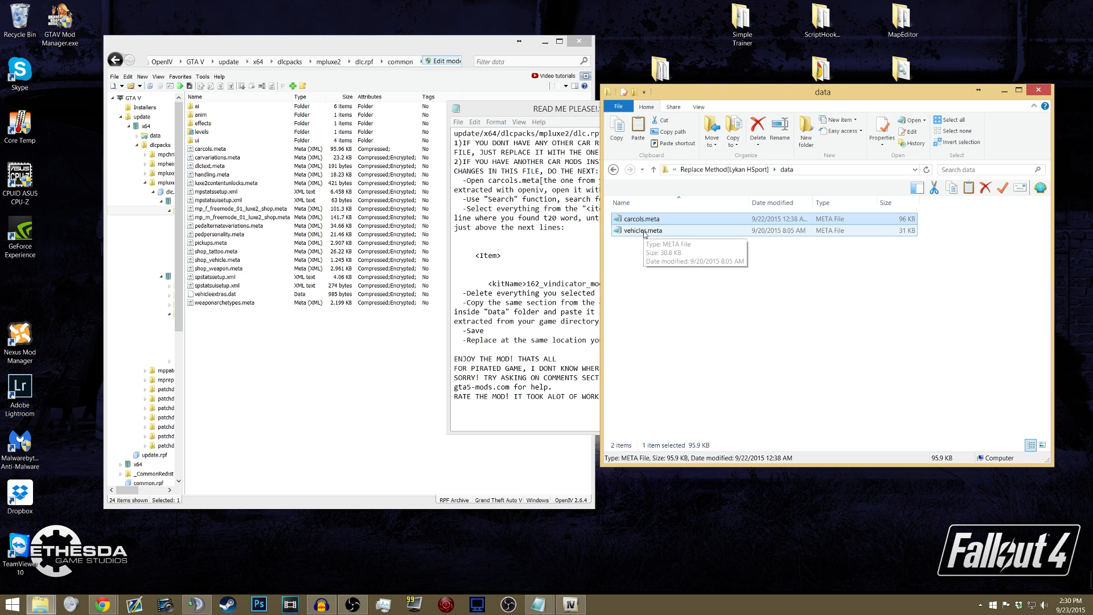
left_click(505, 110)
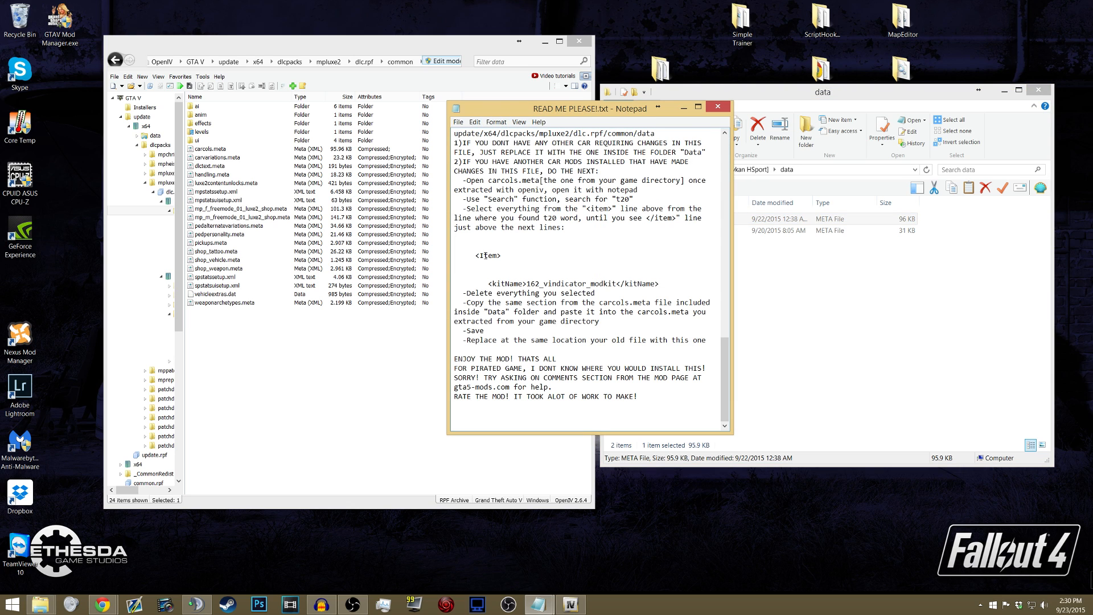
left_click_drag(476, 255, 668, 283)
left_click(514, 274)
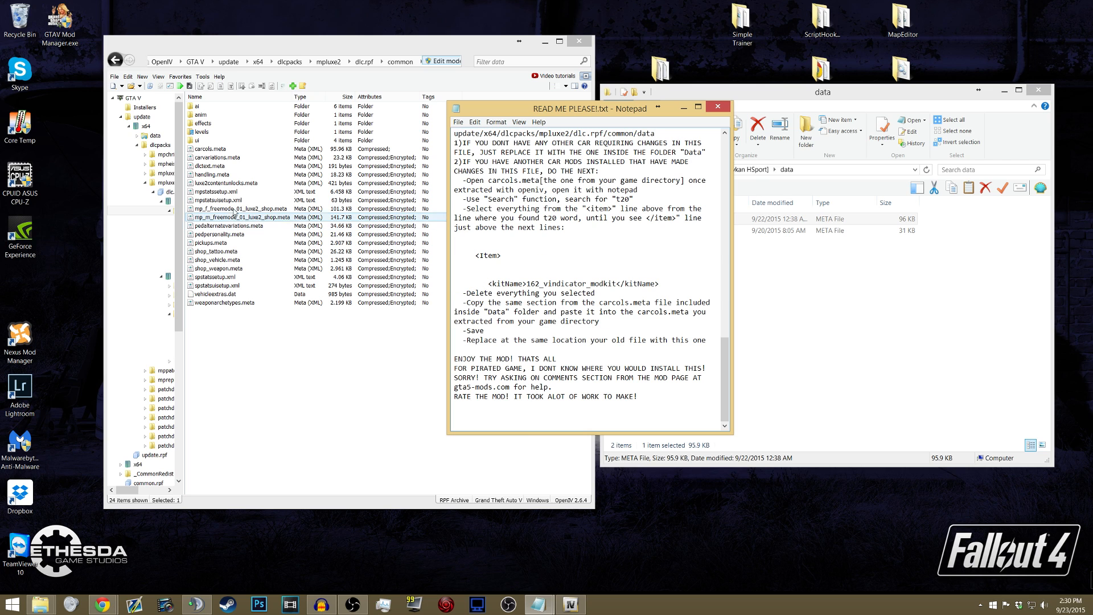
right_click(217, 150)
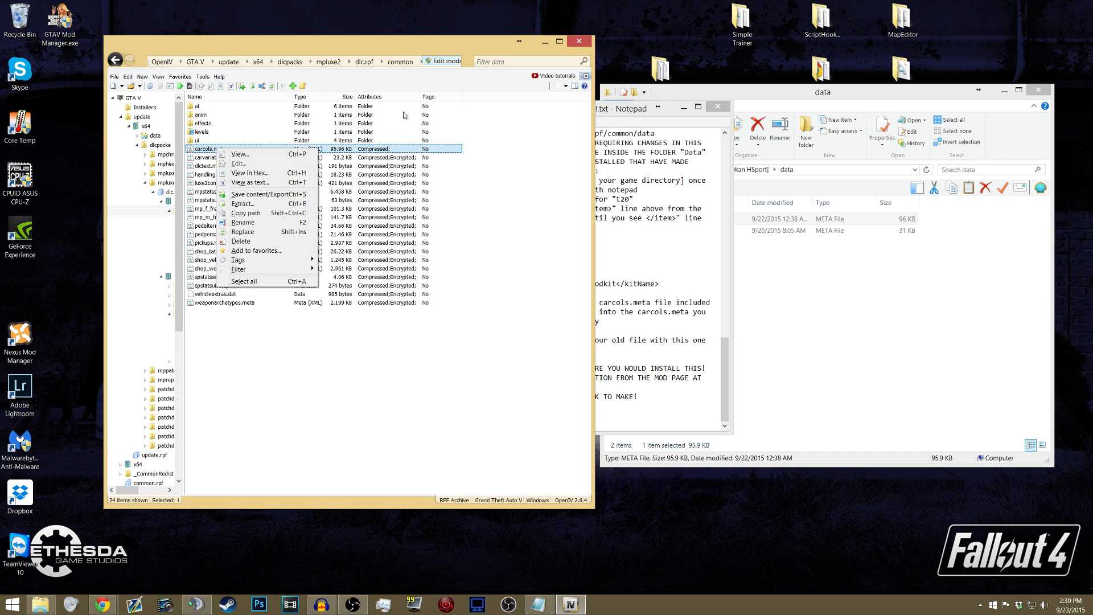
left_click(630, 112)
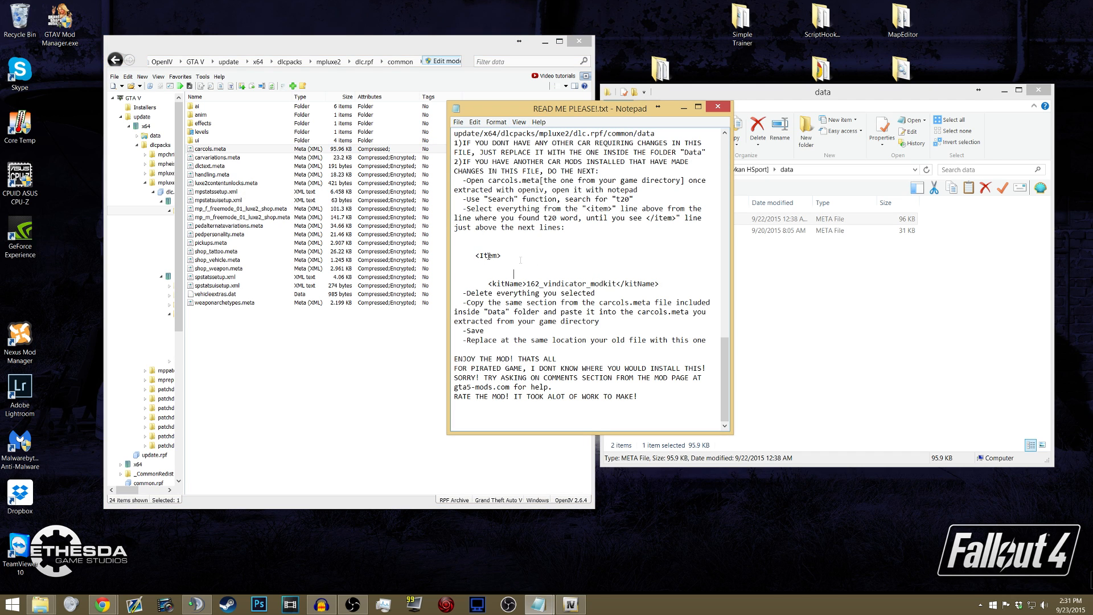
left_click(736, 90)
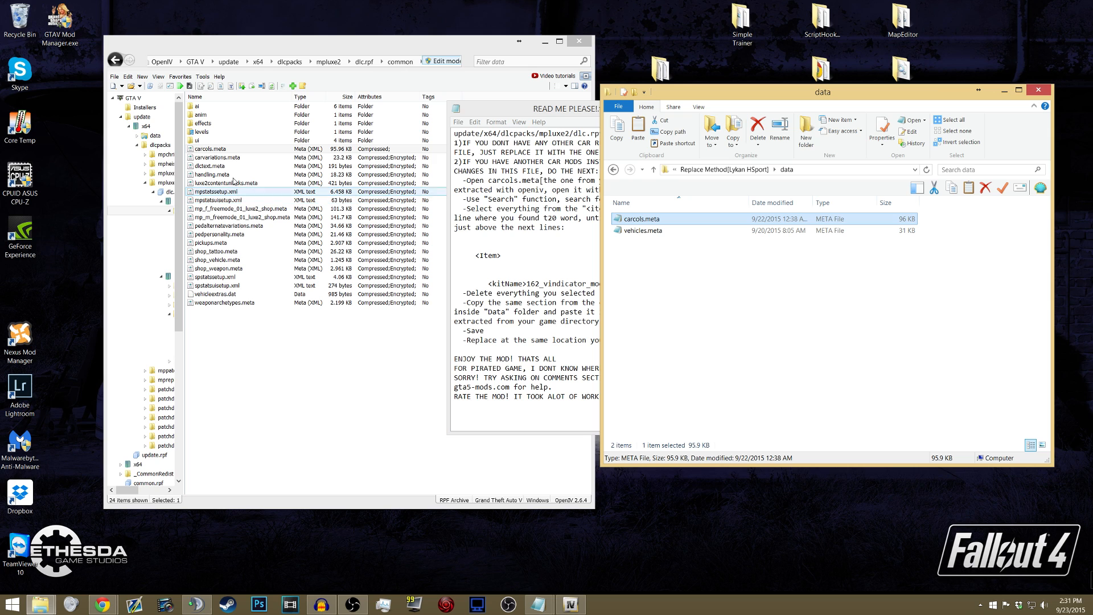
- Copy the mod's carcols.meta once more over carcols.meta in OpenIV's common/data folder
left_click(219, 150)
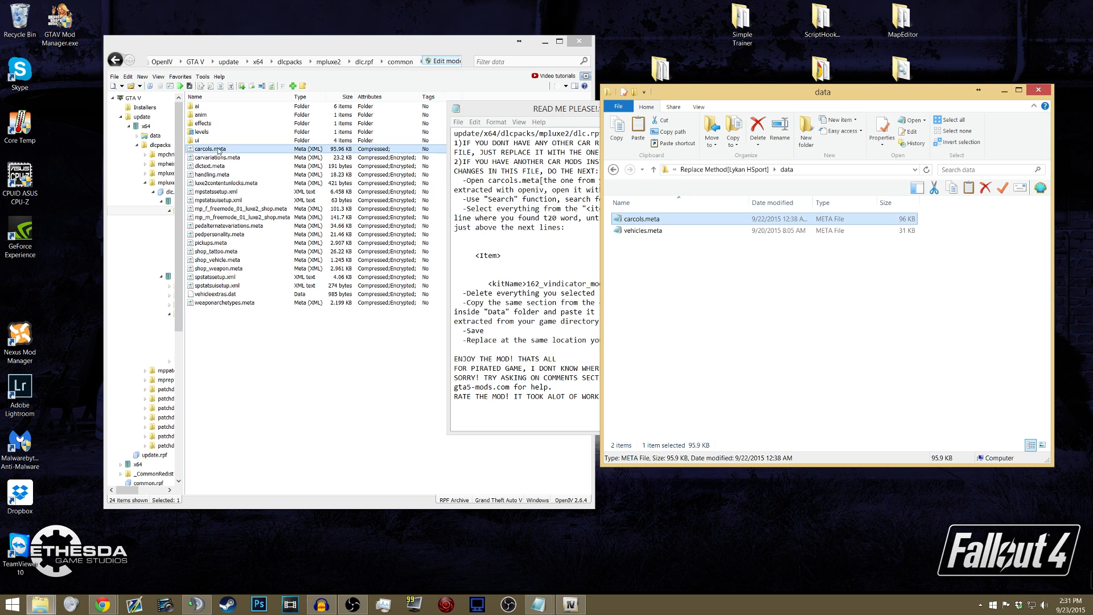
left_click(219, 149)
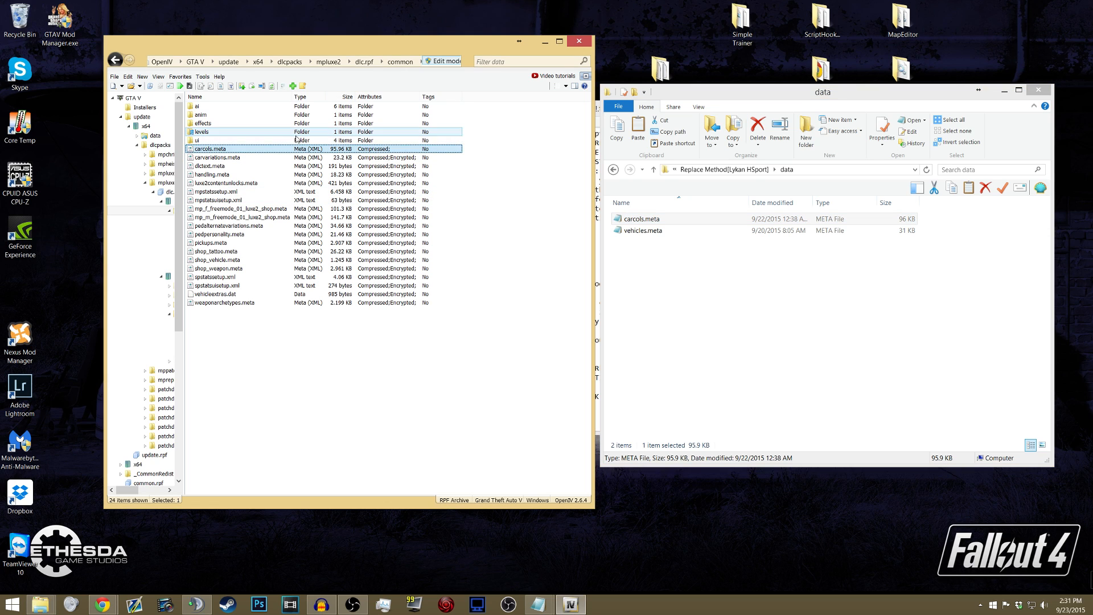
left_click(238, 159)
left_click(229, 151)
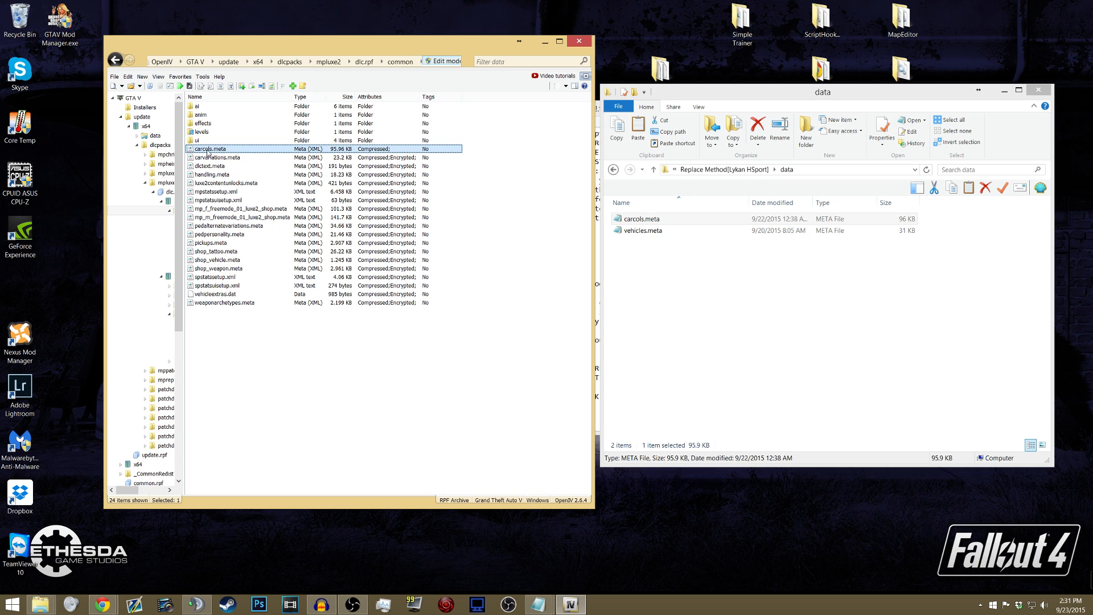
left_click(675, 220)
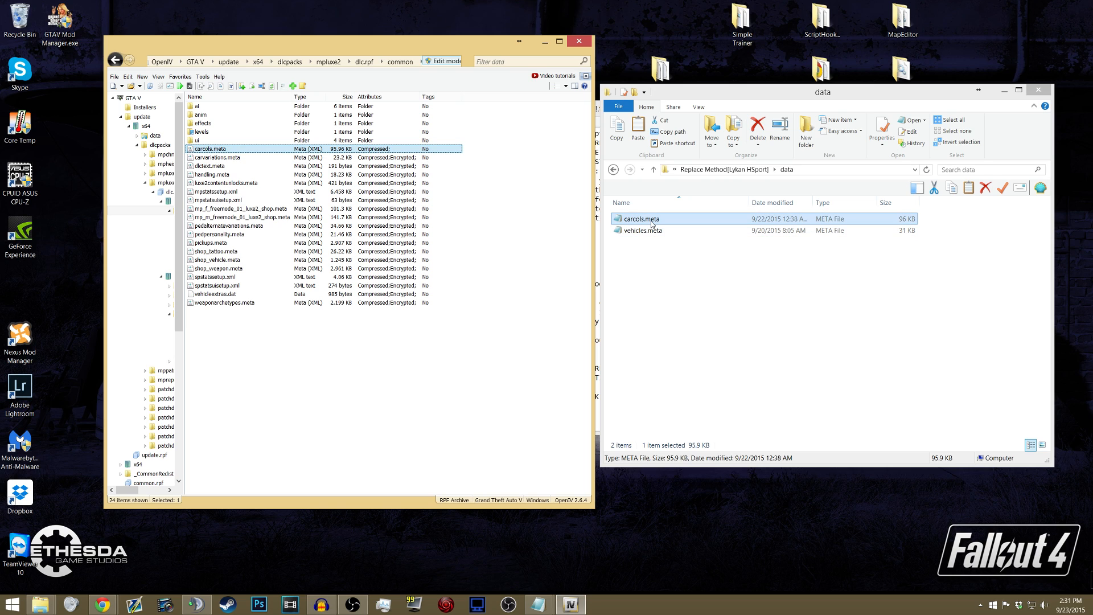
left_click_drag(652, 224, 472, 159)
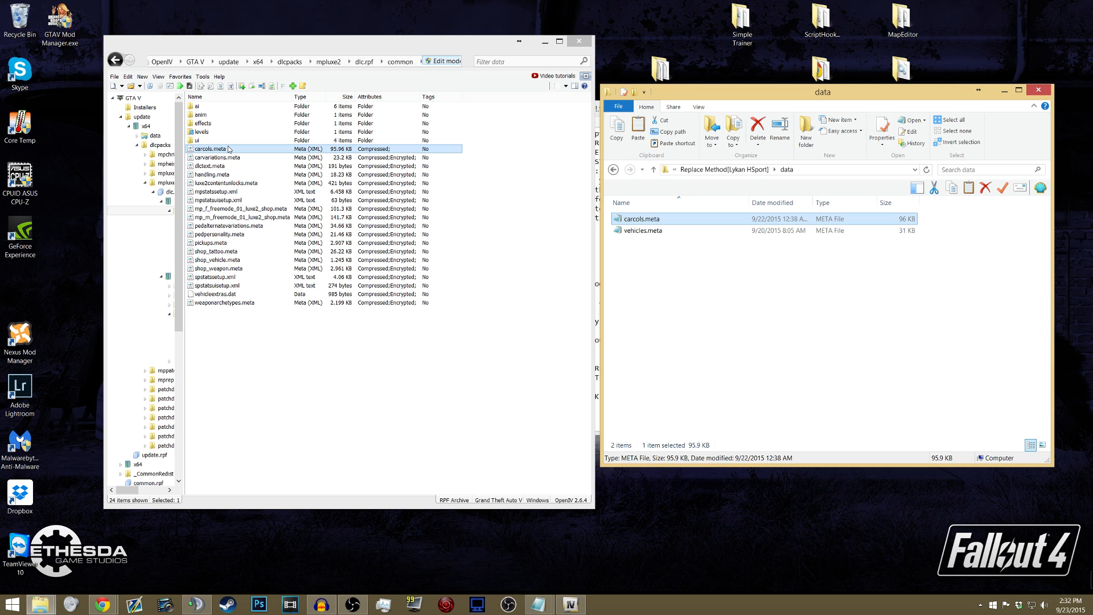
- Go back to the Mods folder, open the 16cbe3-Mitsubishi Lancer Evo X folder and open its readme.txt
left_click(688, 91)
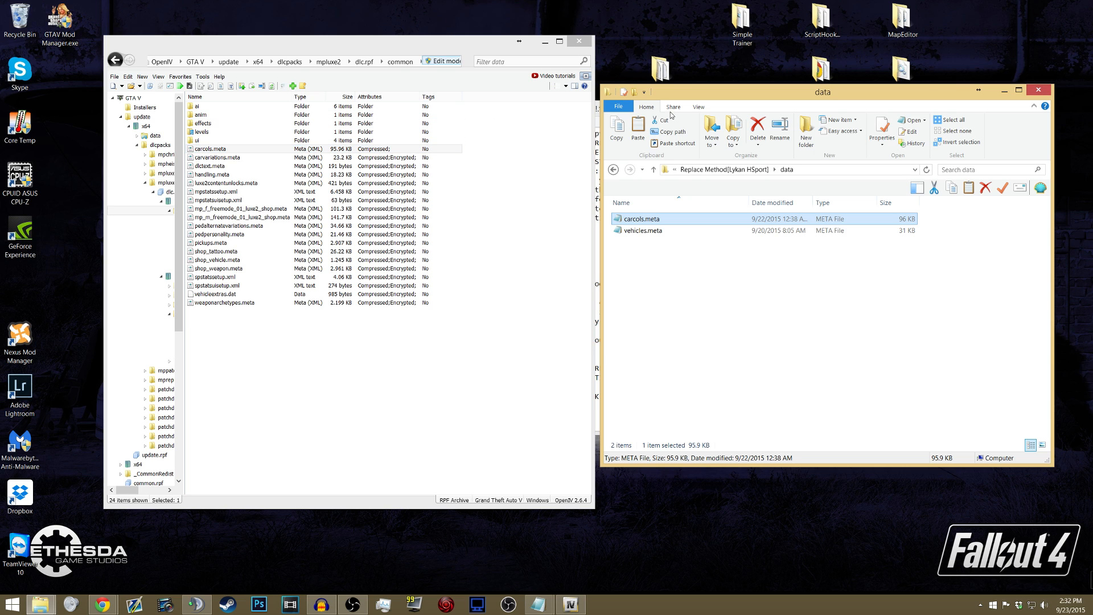
mouse_move(675, 95)
left_mouse_down()
mouse_move(729, 100)
mouse_move(668, 90)
left_mouse_up()
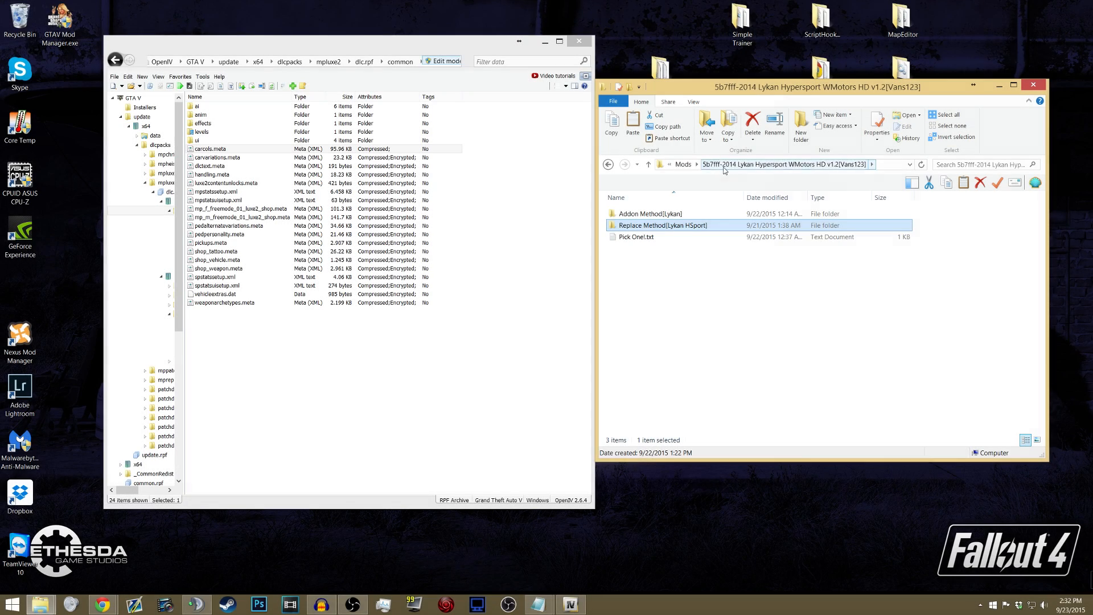
left_click(684, 165)
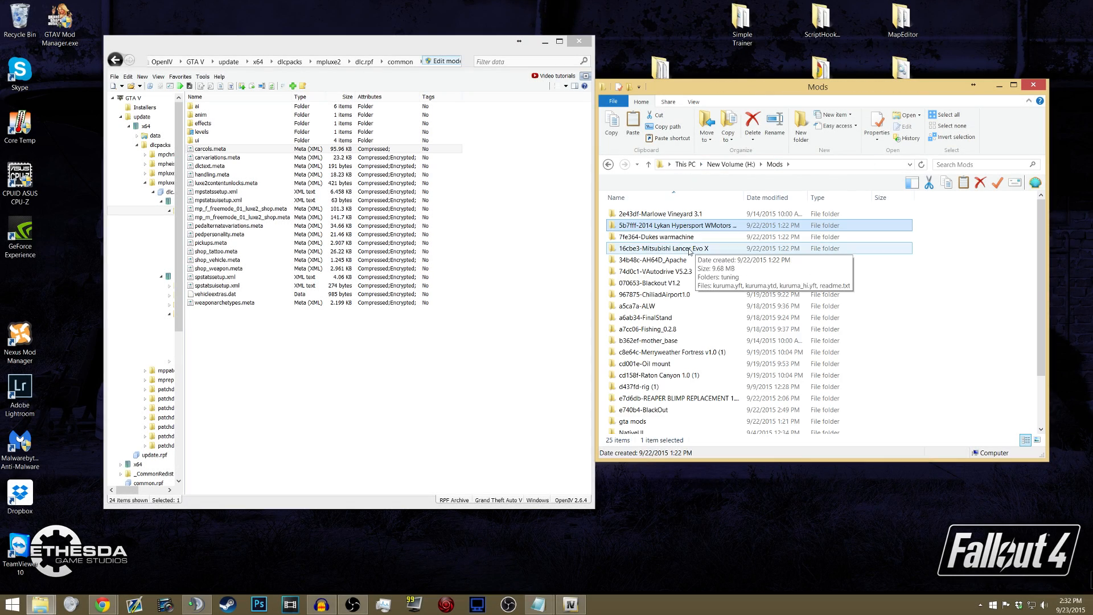
double_click(673, 250)
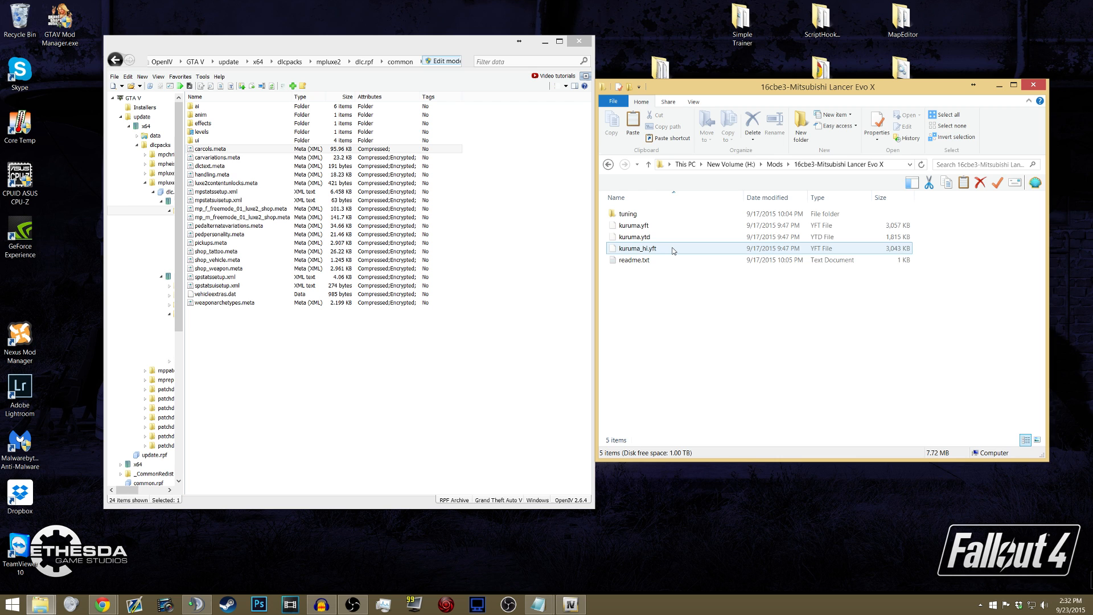
double_click(650, 260)
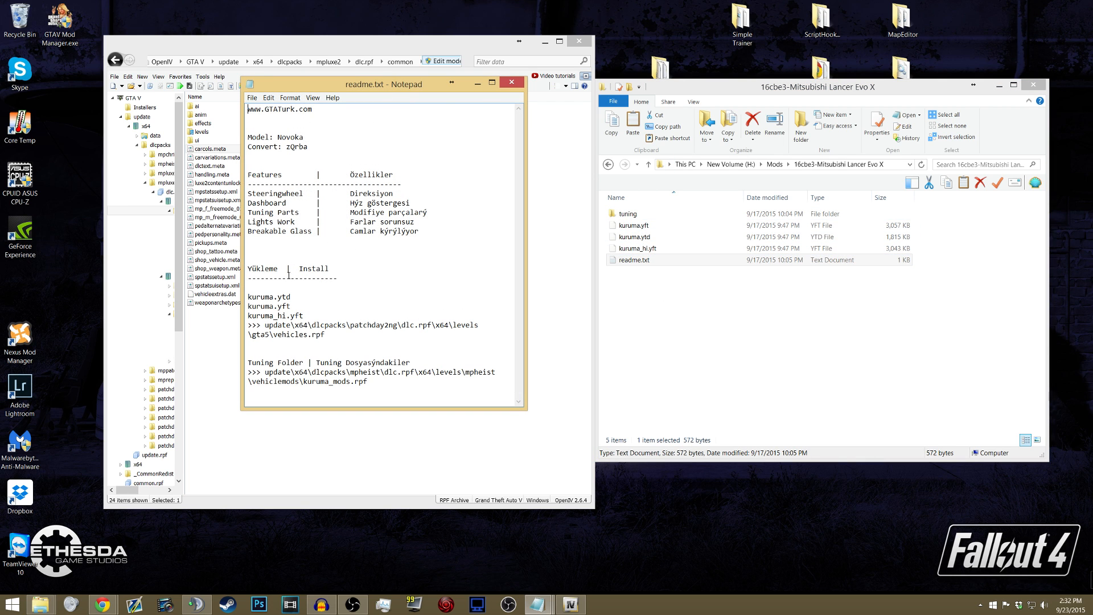
- Open vehicles.rpf under update/x64/dlcpacks/patchday2ng/dlc.rpf/x64/levels/gta5 in OpenIV, following the path in the readme
left_click_drag(249, 325, 279, 325)
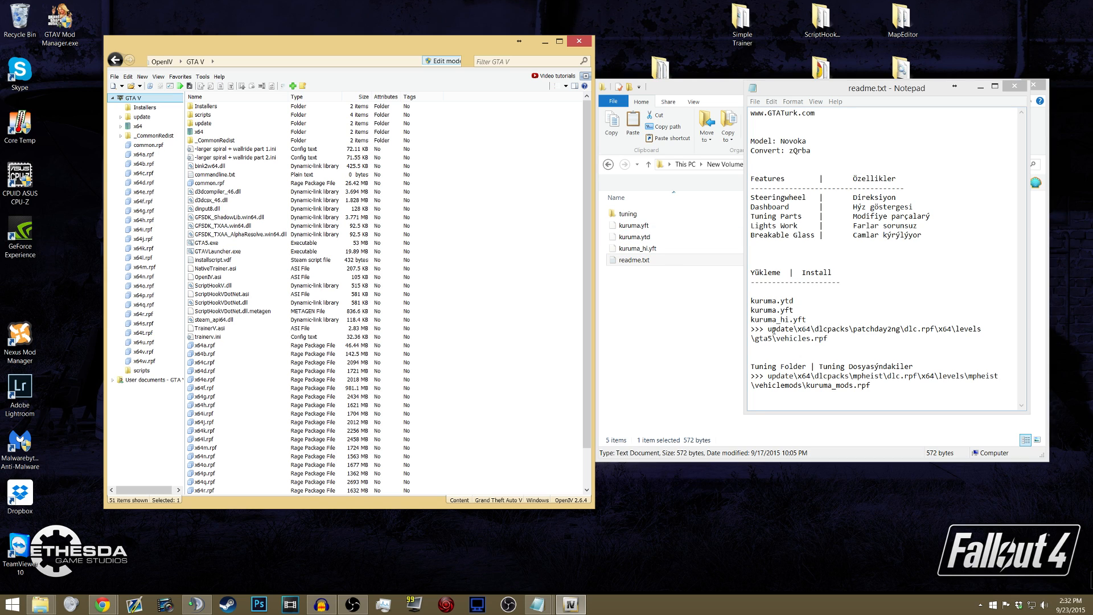
left_click(146, 118)
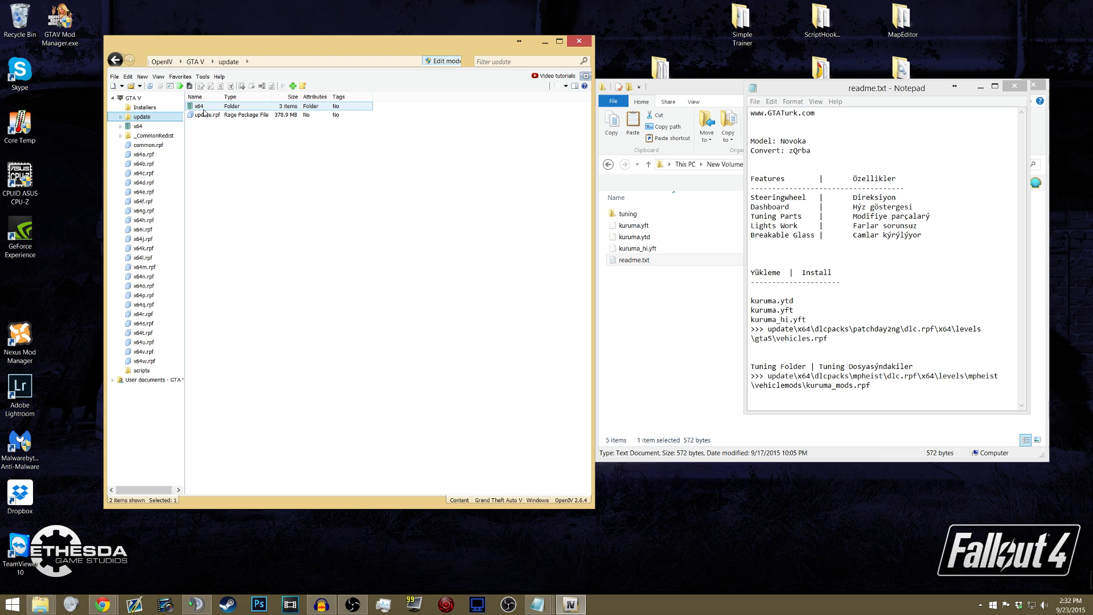
double_click(203, 107)
left_click(206, 116)
double_click(205, 116)
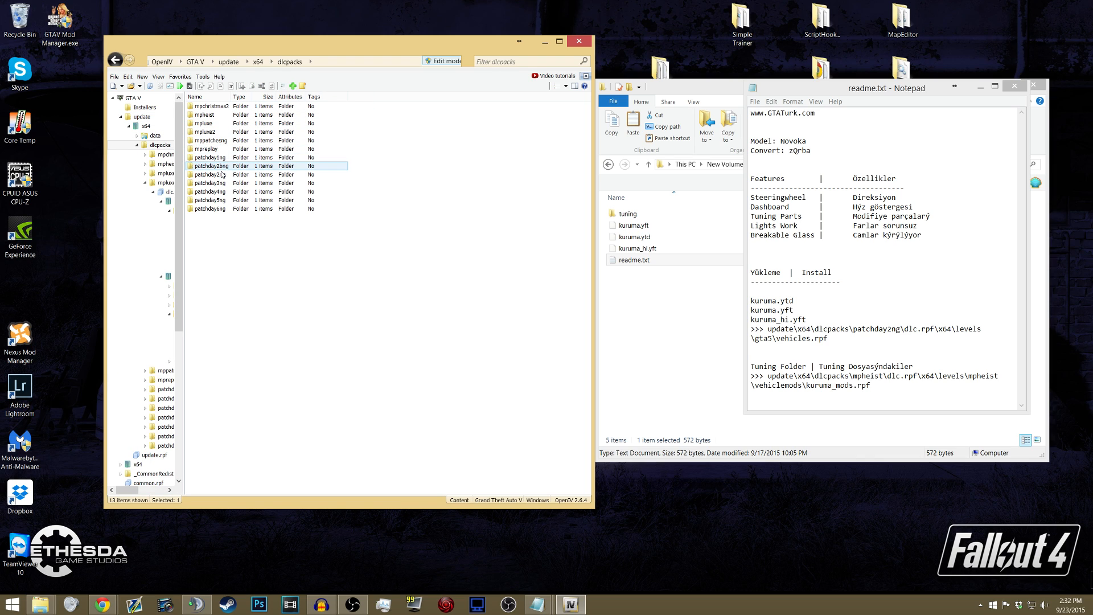
double_click(220, 176)
double_click(210, 108)
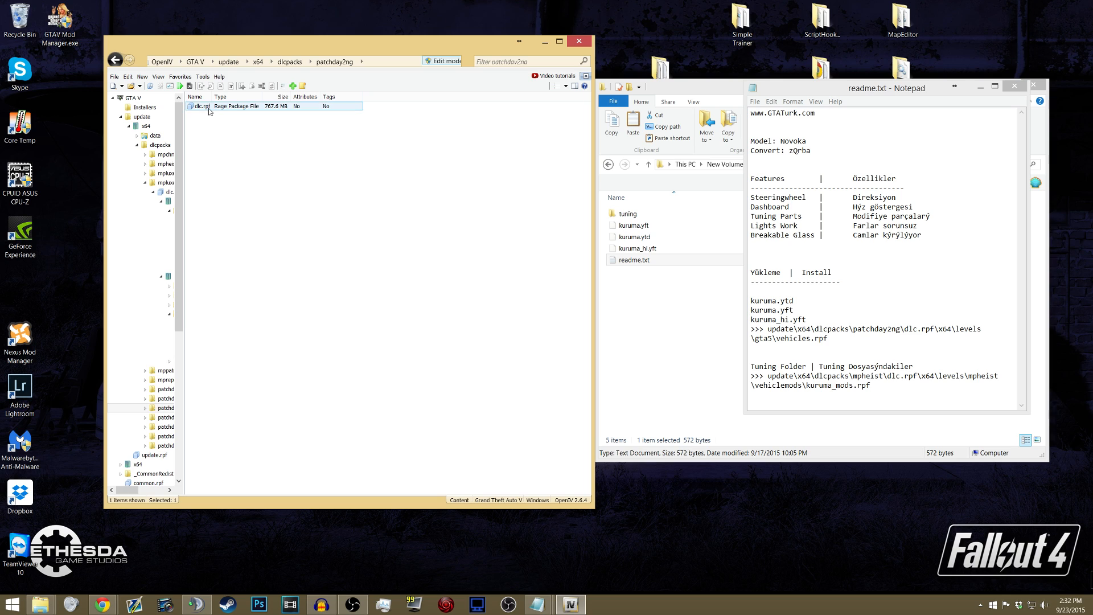
double_click(209, 116)
double_click(206, 114)
double_click(206, 112)
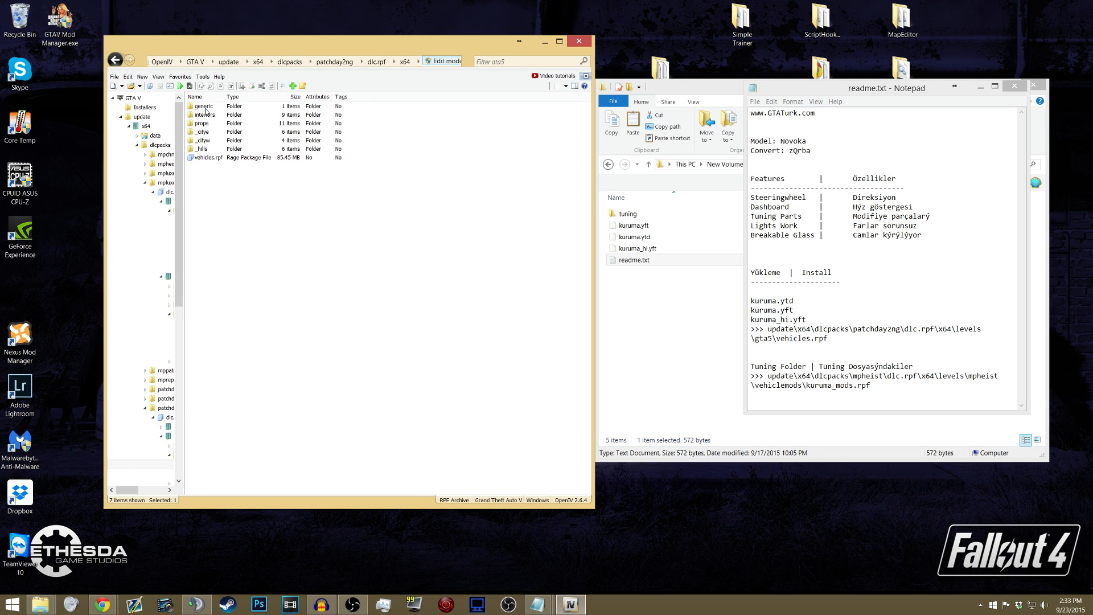
double_click(209, 158)
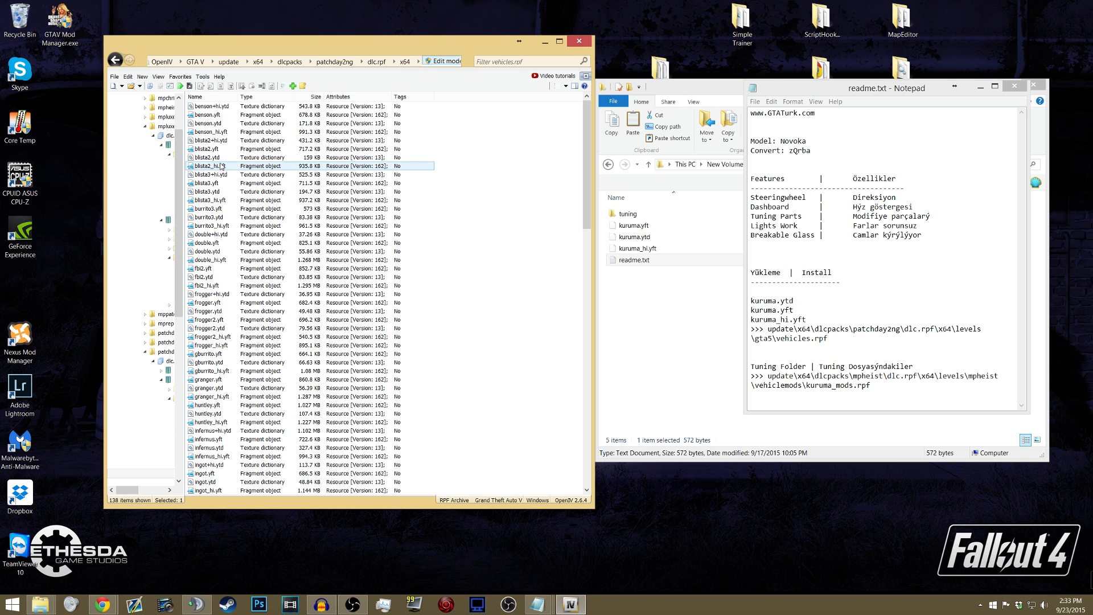
- Replace kuruma.yft, kuruma.ytd and kuruma_hi.yft in vehicles.rpf with the files from the Mitsubishi Lancer Evo X mod folder
left_click_drag(583, 123, 583, 225)
left_click(208, 243)
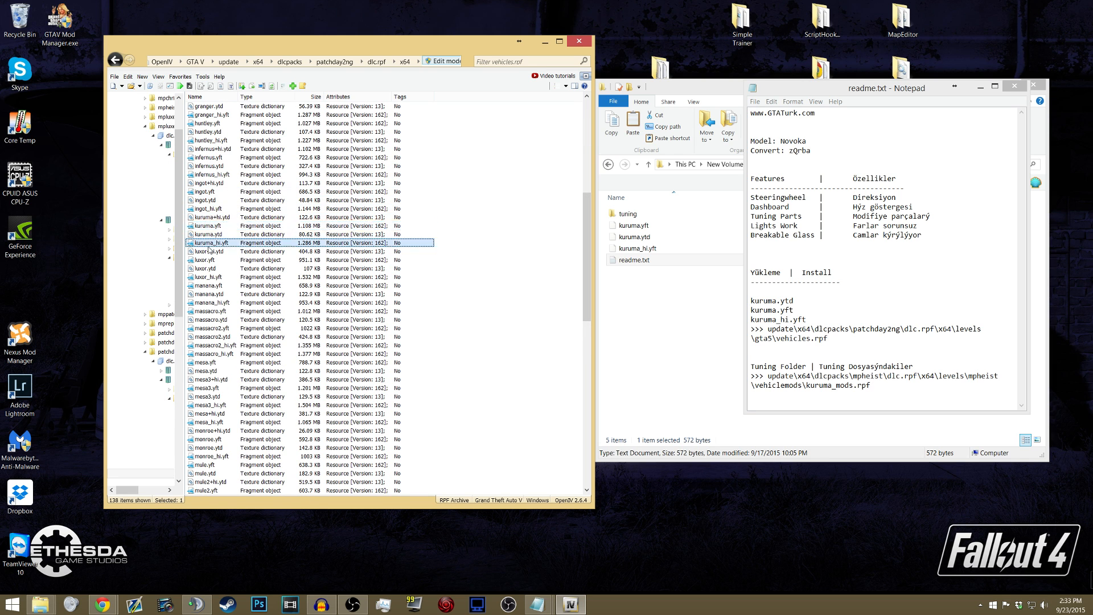
left_click(638, 249)
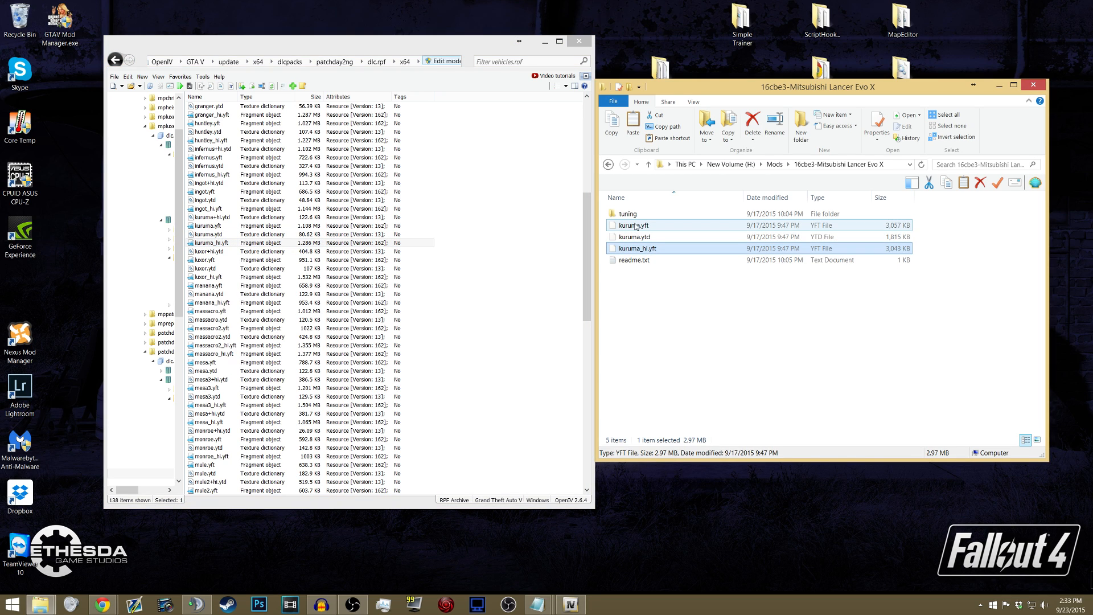
left_click(635, 226, "shift")
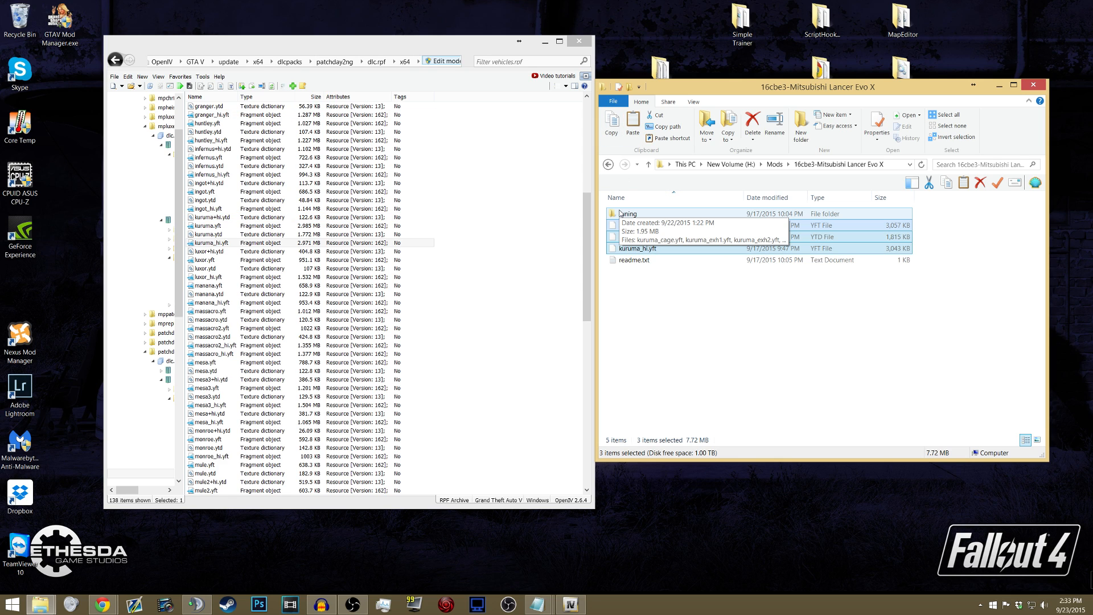
- Open the mod's tuning folder and check readme.txt for the tuning files' install path, closing the READ ME PLEASE!txt window
left_click(620, 214)
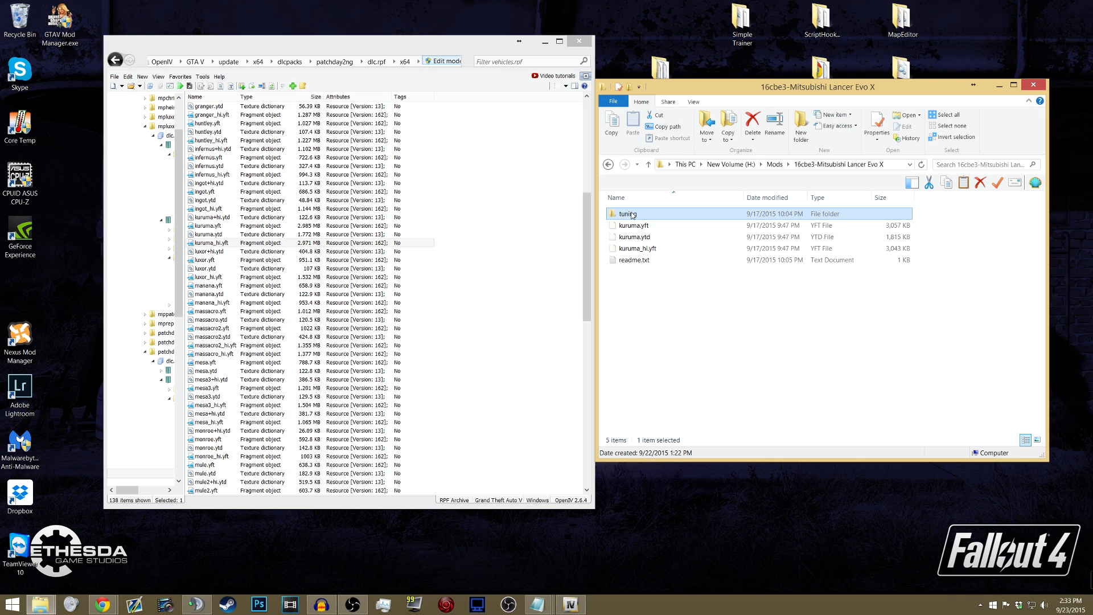
double_click(631, 215)
left_click(538, 603)
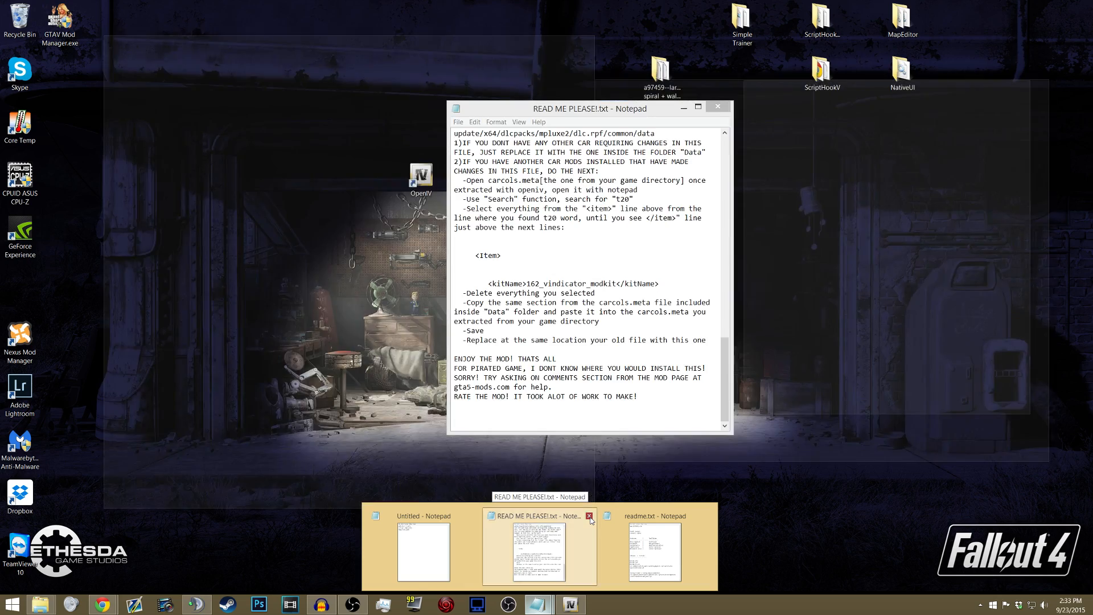
left_click(588, 515)
left_click(563, 536)
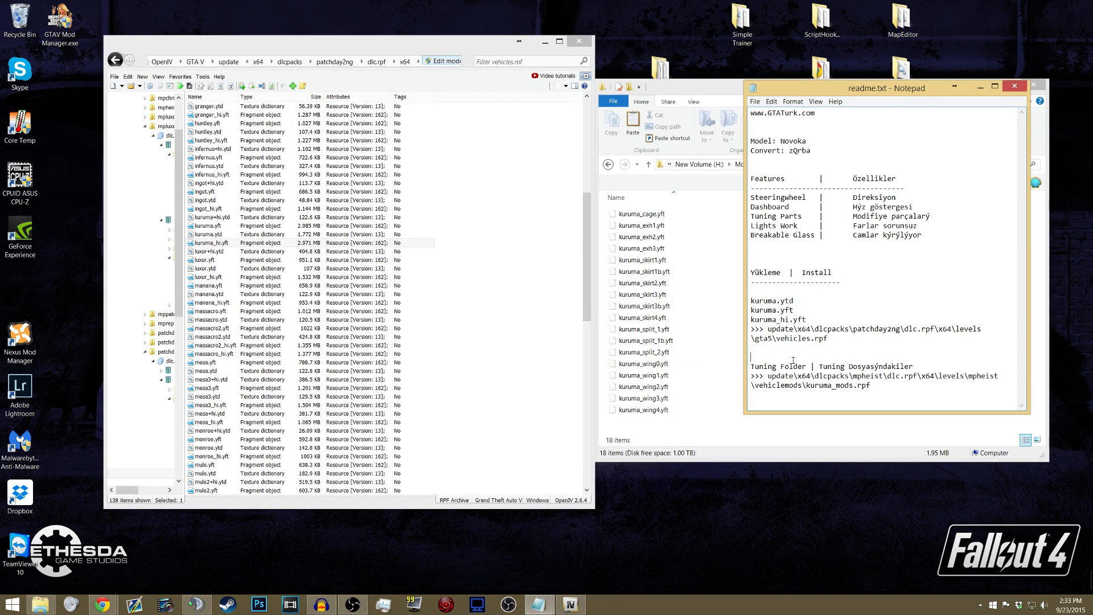
left_click_drag(815, 376, 823, 396)
left_click(823, 396)
- Open kuruma_mods.rpf under dlcpacks/mpheist/dlc.rpf/x64/levels/mpheist/vehiclemods in OpenIV
left_click(290, 61)
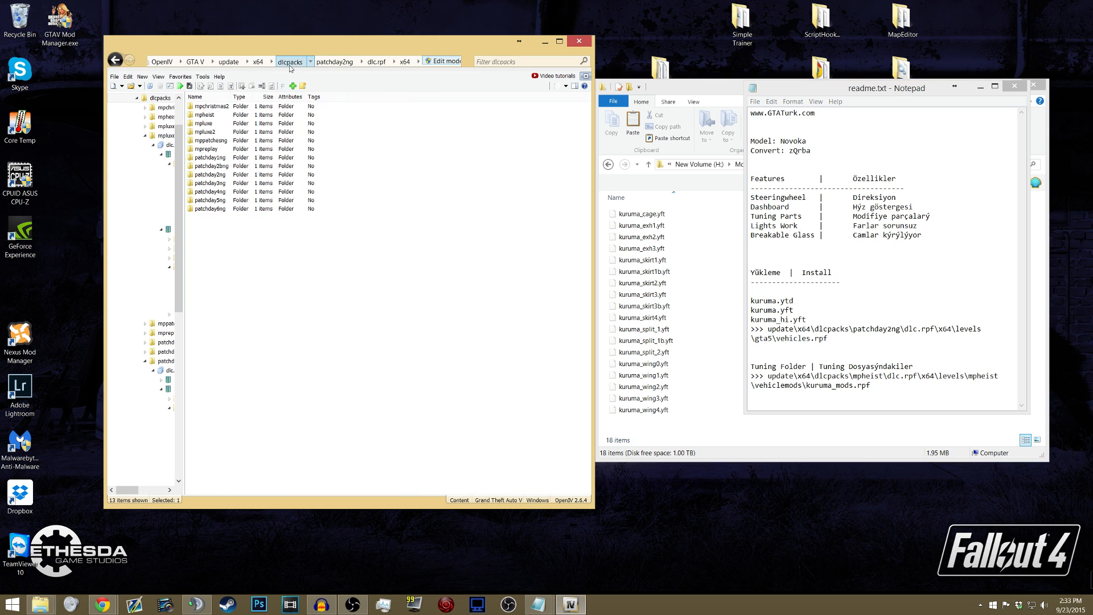
double_click(206, 115)
double_click(202, 107)
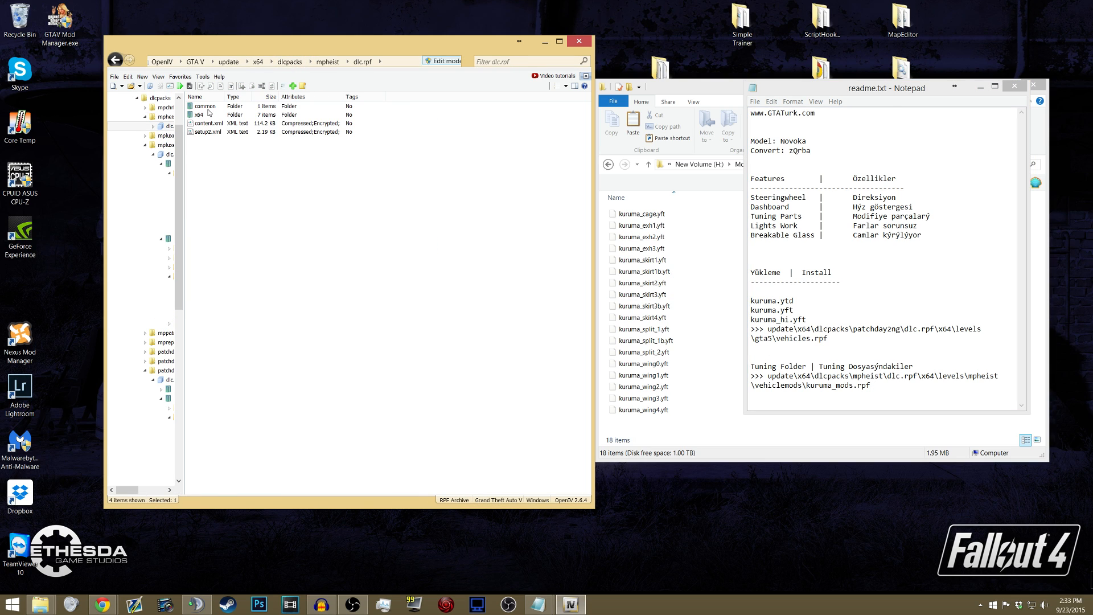
double_click(208, 114)
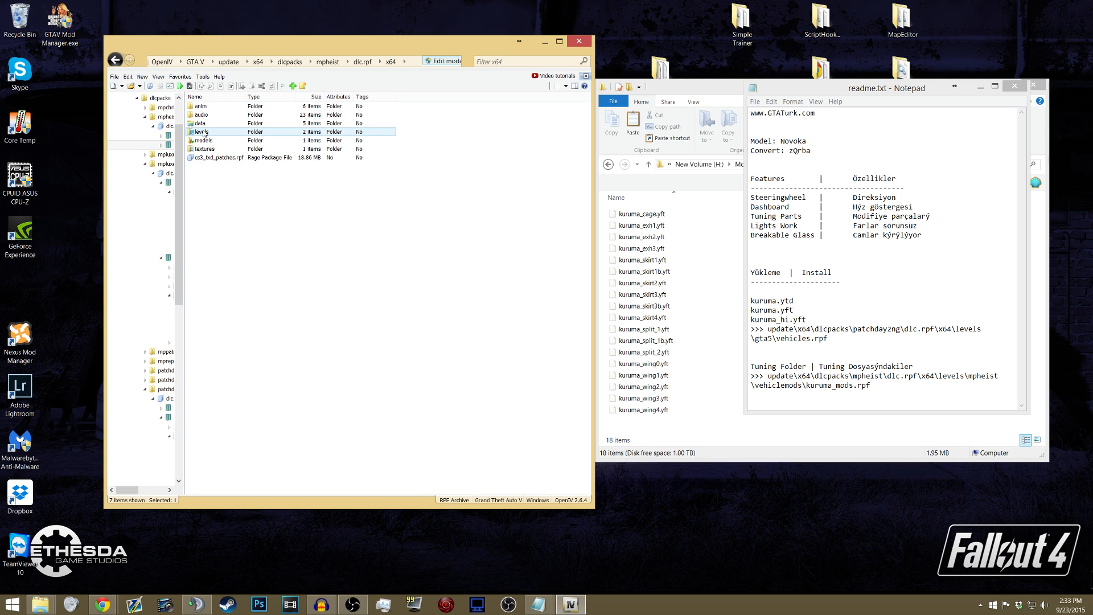
double_click(203, 133)
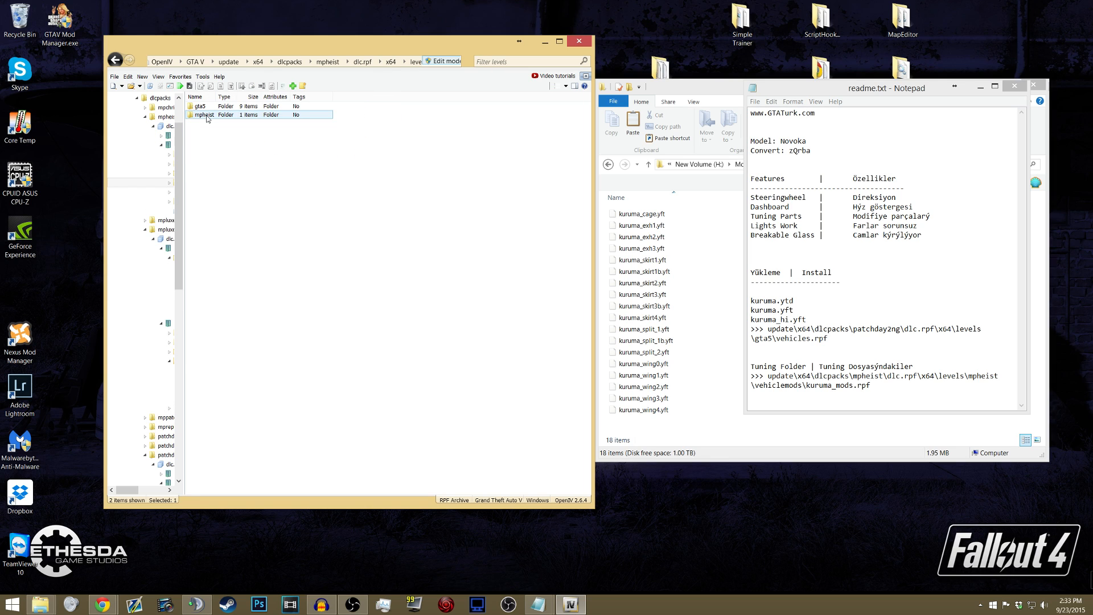
double_click(207, 117)
double_click(206, 107)
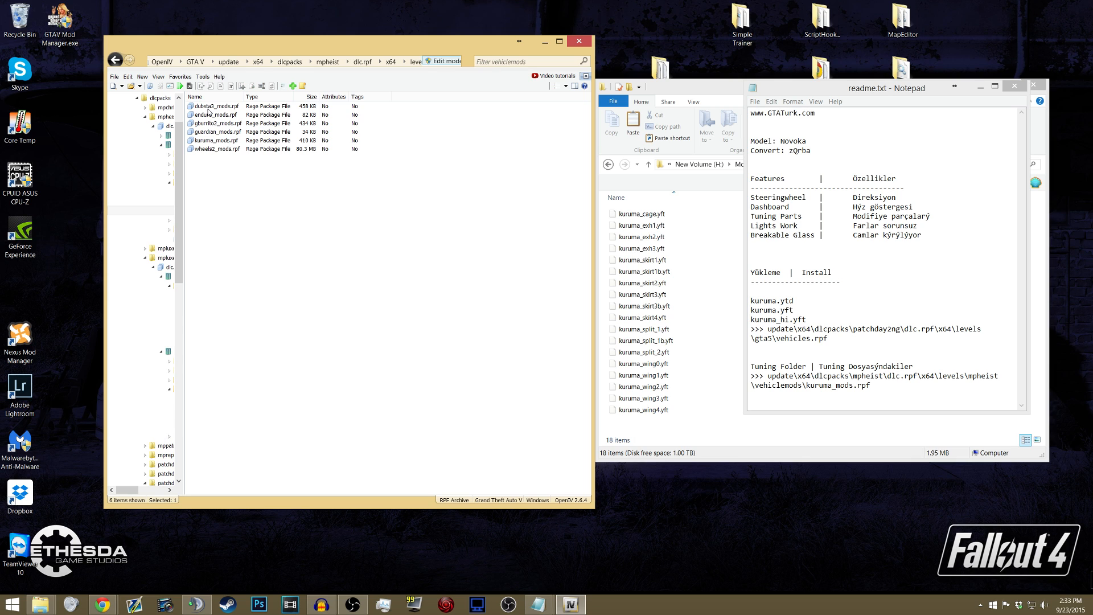
left_click(210, 141)
double_click(210, 140)
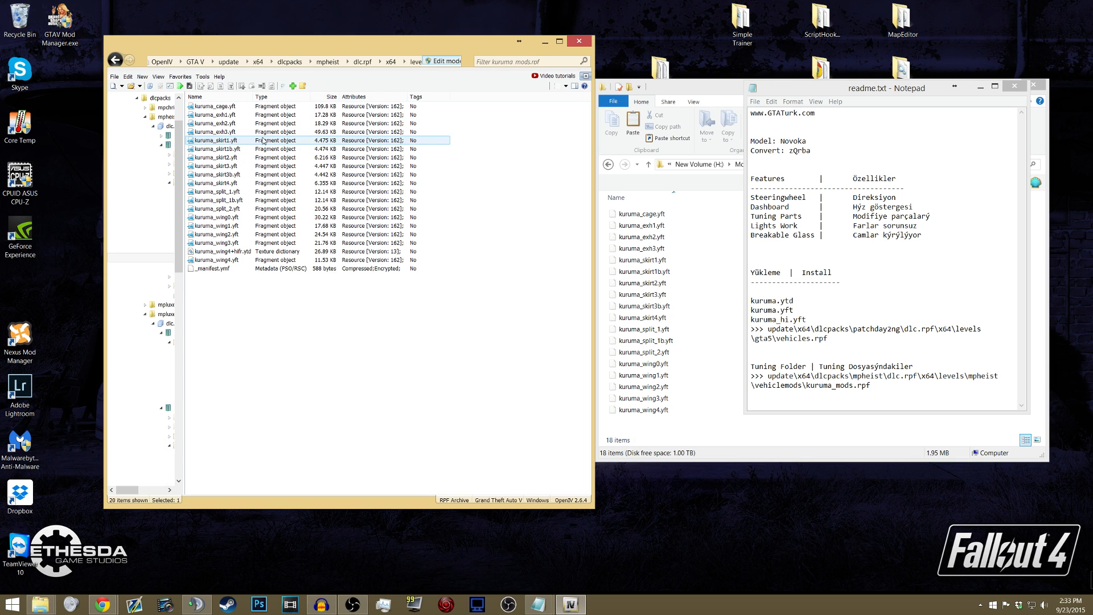
- Copy all the files from the mod's tuning folder into kuruma_mods.rpf
left_click(641, 225)
key("ctrl+a")
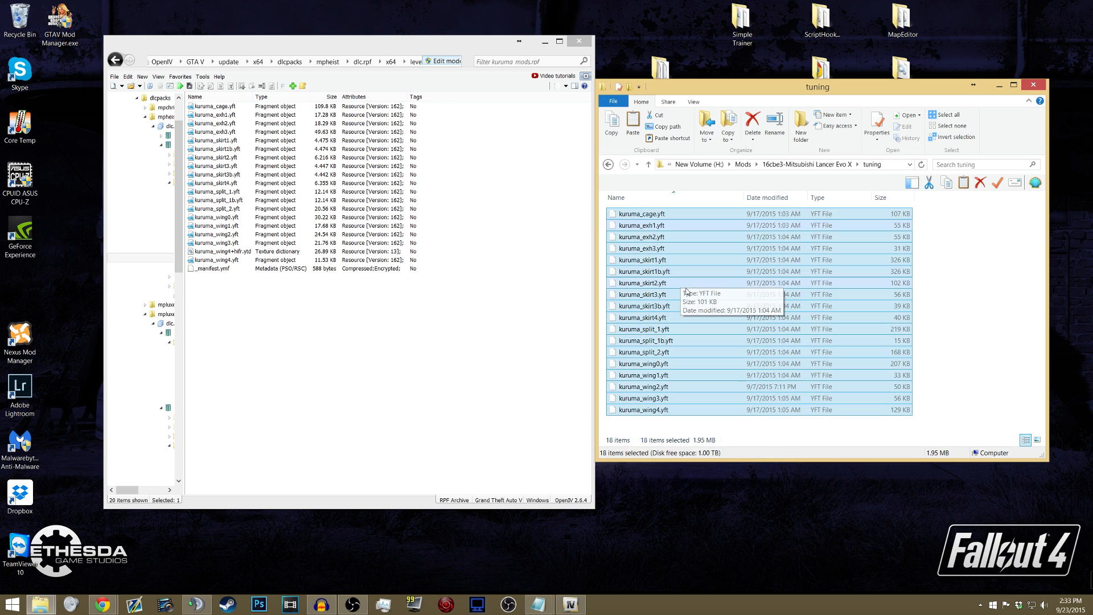
left_click_drag(637, 219, 427, 199)
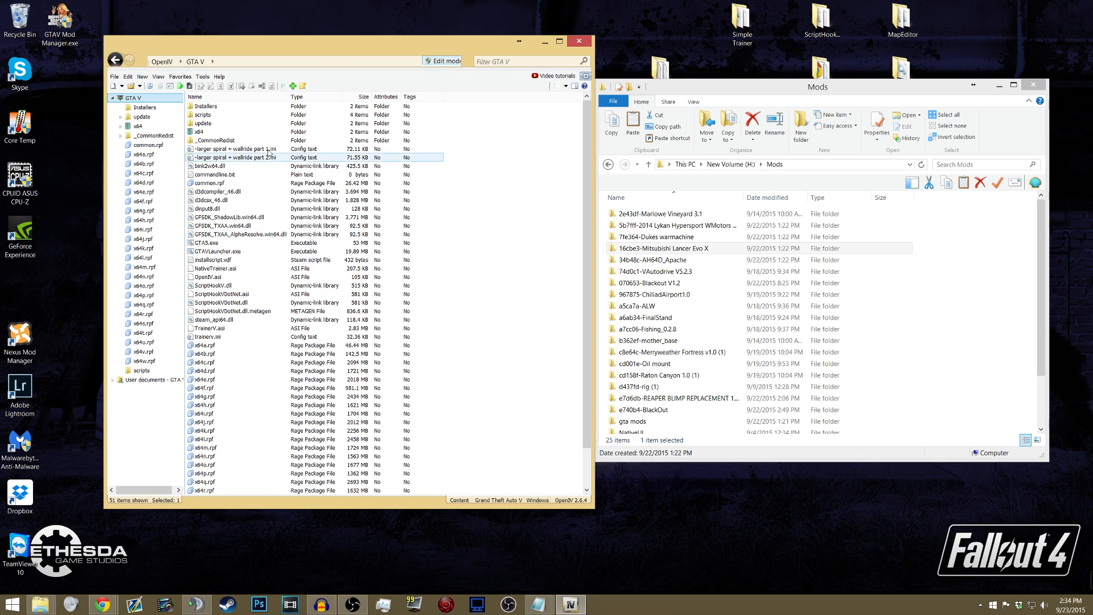
- Run GTA V from OpenIV and open the trainer's Object Spawning menu in the game
left_click(170, 63)
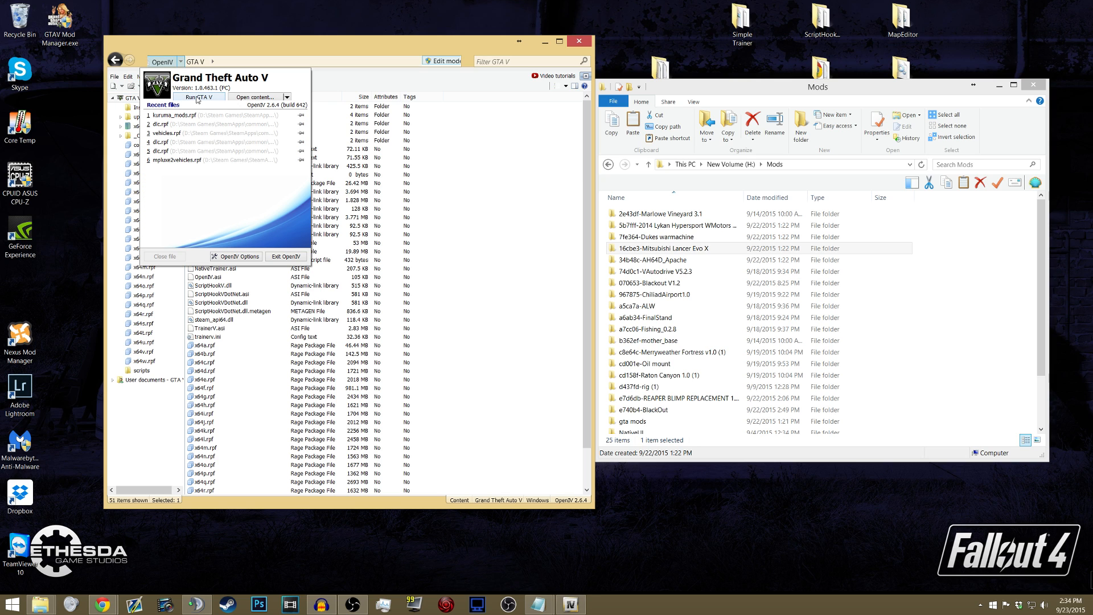
left_click(198, 98)
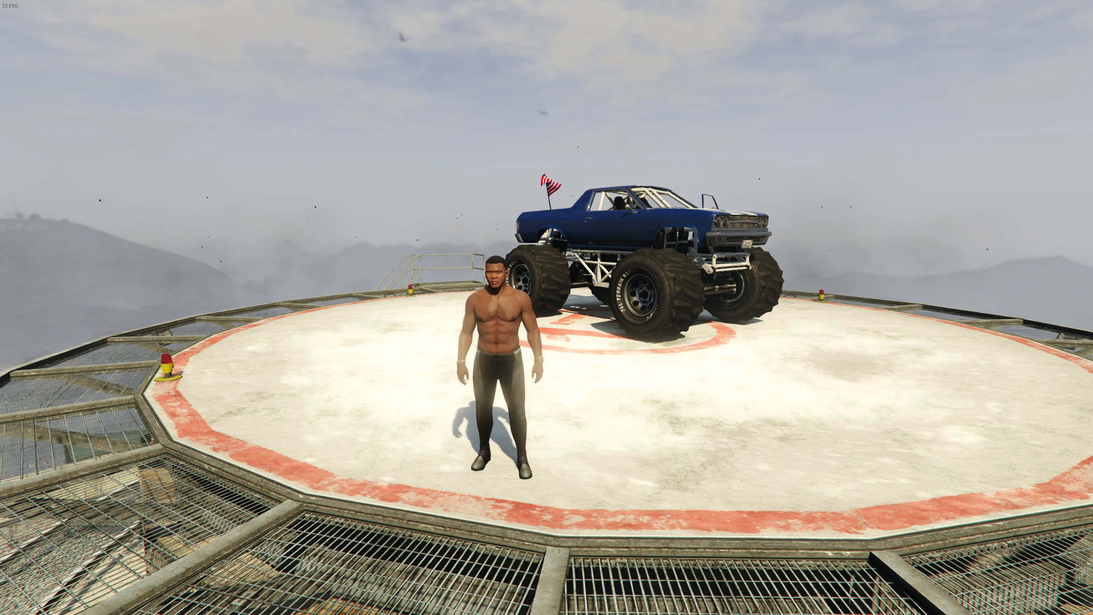
key("F4")
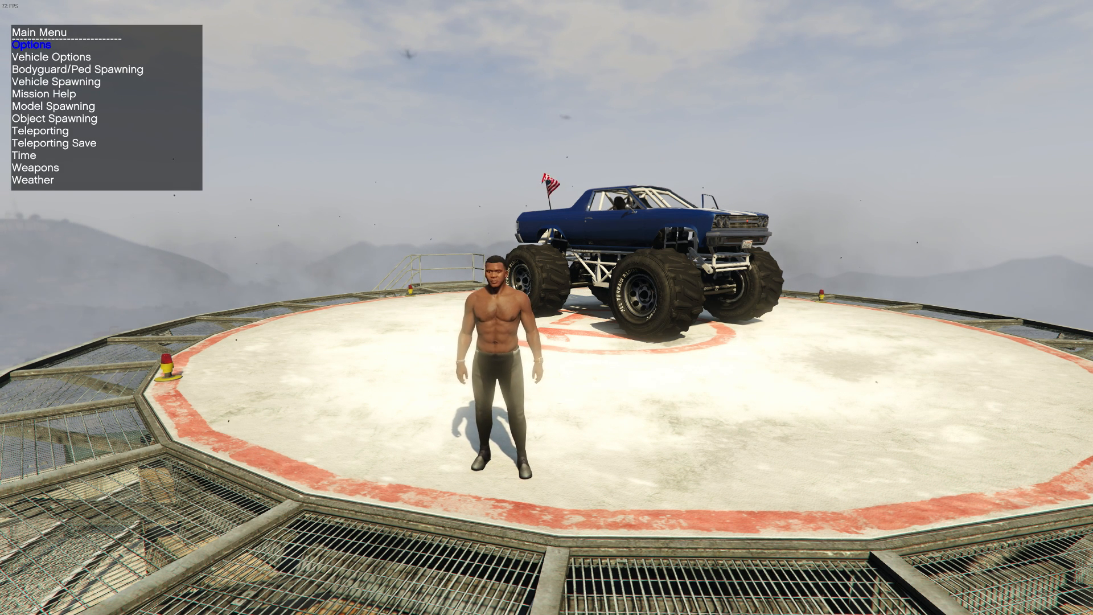
key("Up")
key("Up")
key("Up")
key("Up")
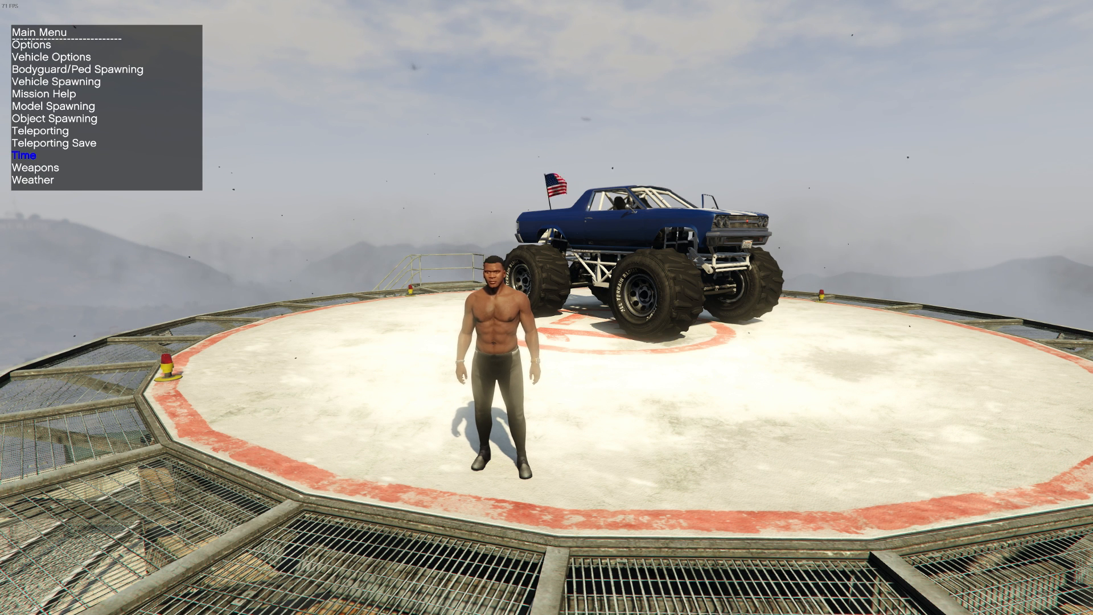
key("Up")
key("Up")
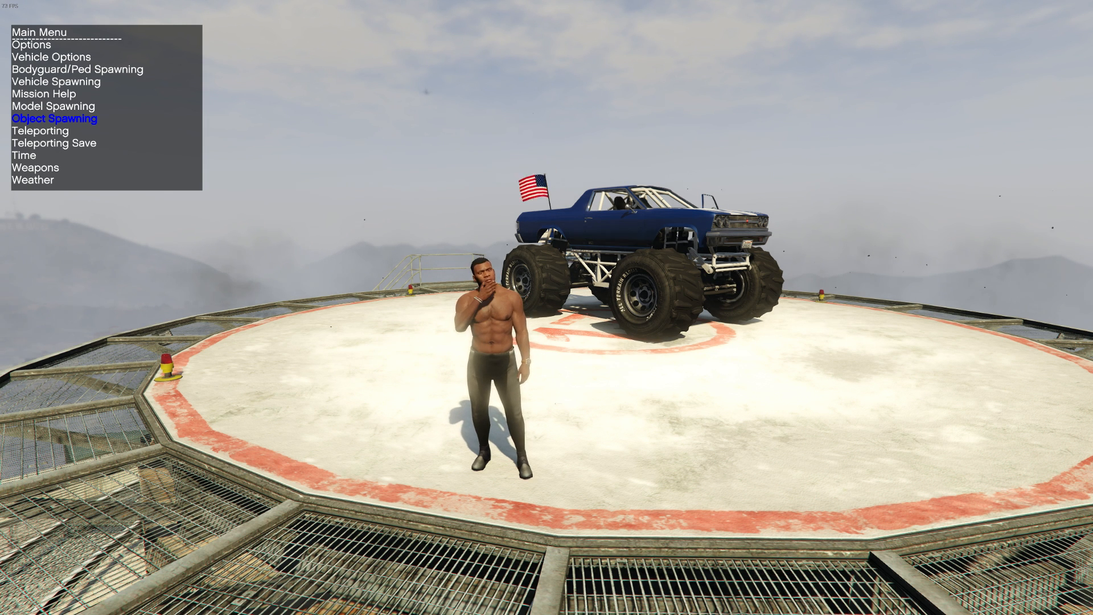
key("Return")
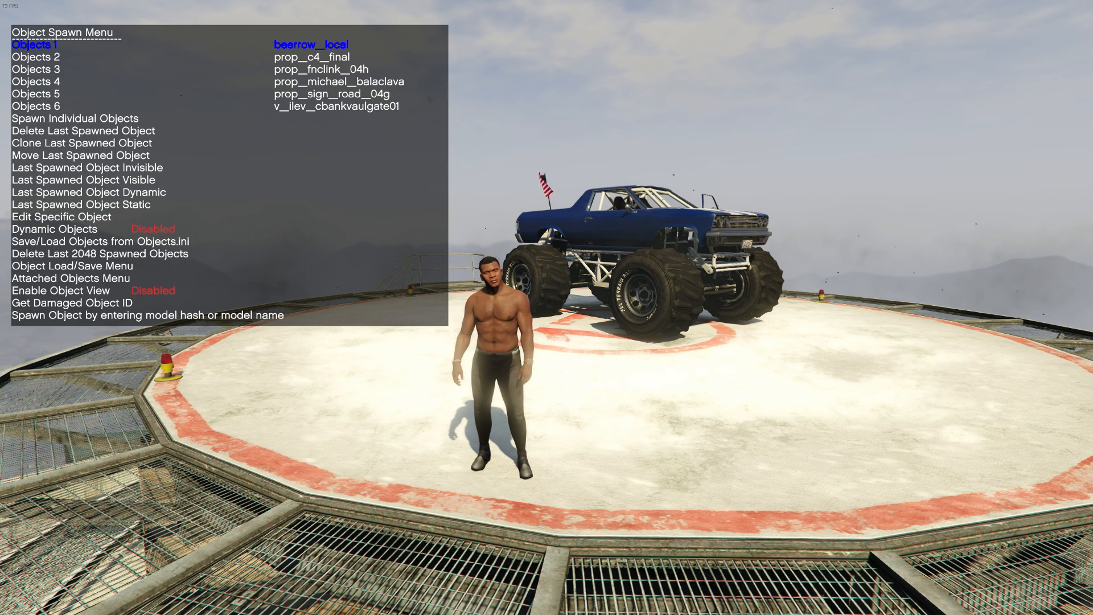
- Search for the ini files in V's main directory from the trainer's Save/Load Objects options, then leave the menu
key("Up")
key("Up")
key("Up")
key("Up")
key("Up")
key("Up")
key("Up")
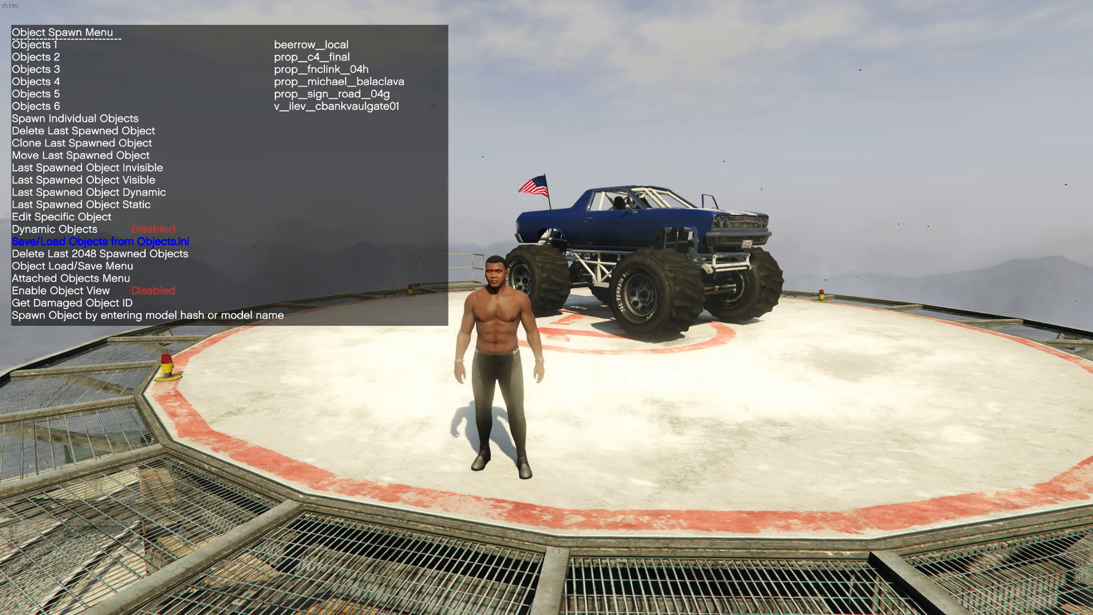
key("Return")
key("Up")
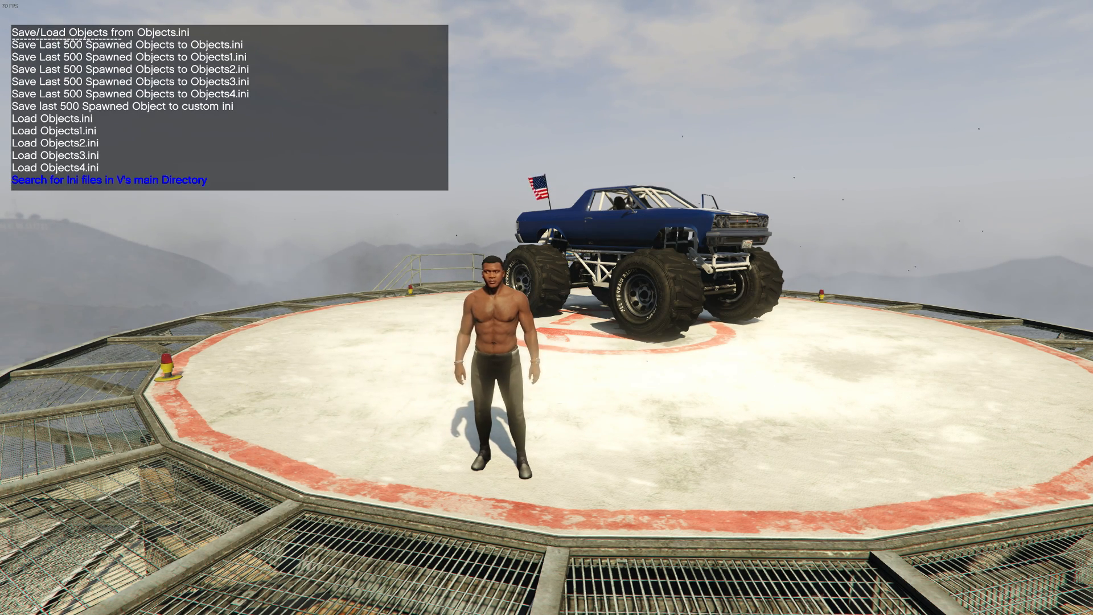
key("Return")
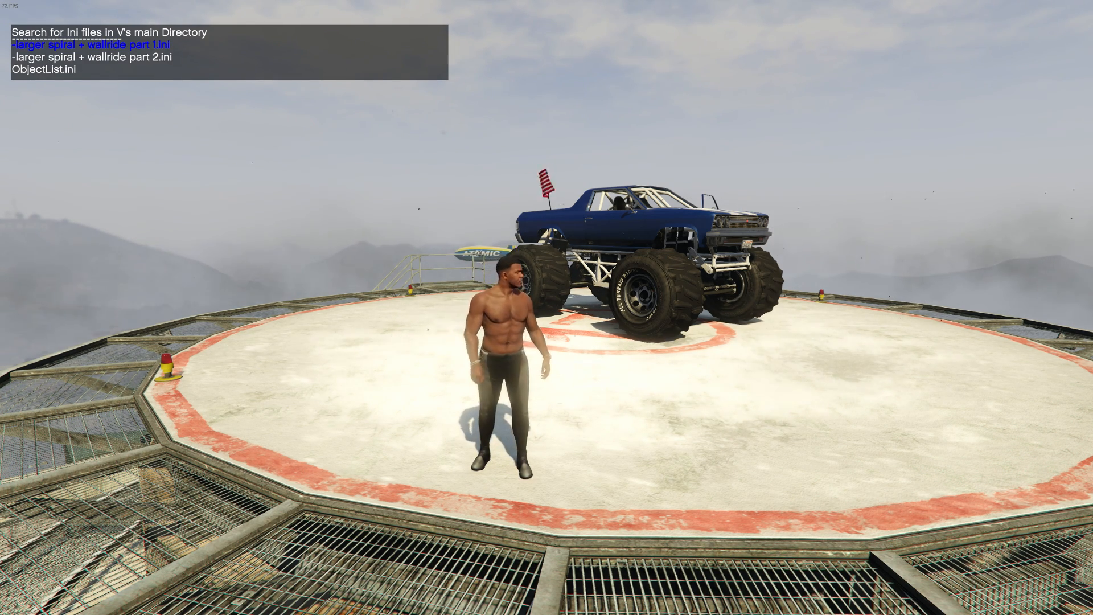
key("BackSpace")
key("BackSpace")
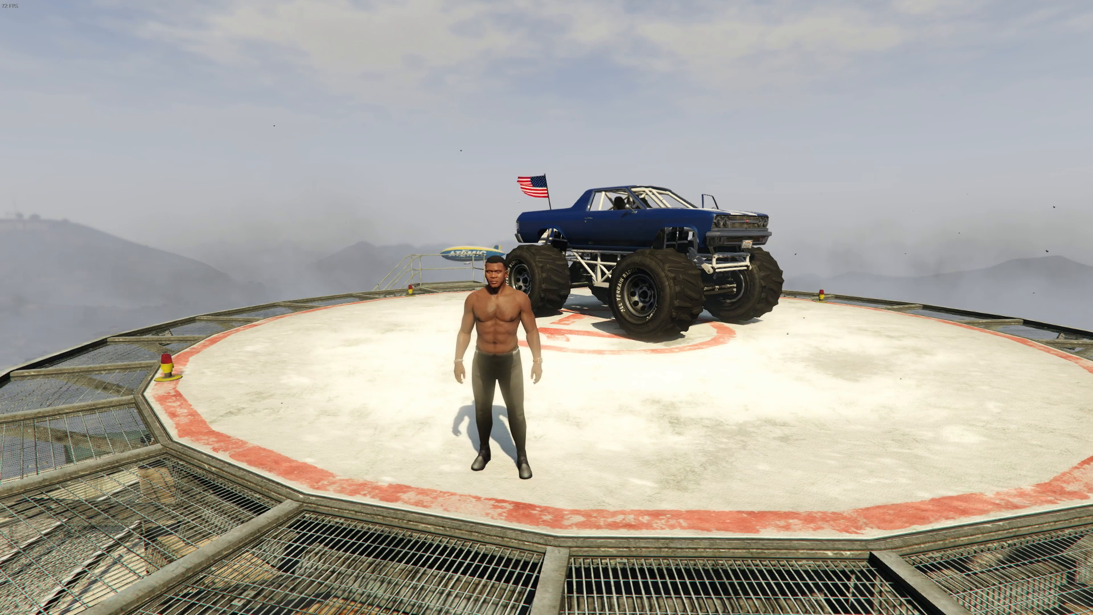
- Reopen the trainer and open the Super category of the Vehicle Spawning menu
key("F4")
key("Up")
key("Up")
key("Up")
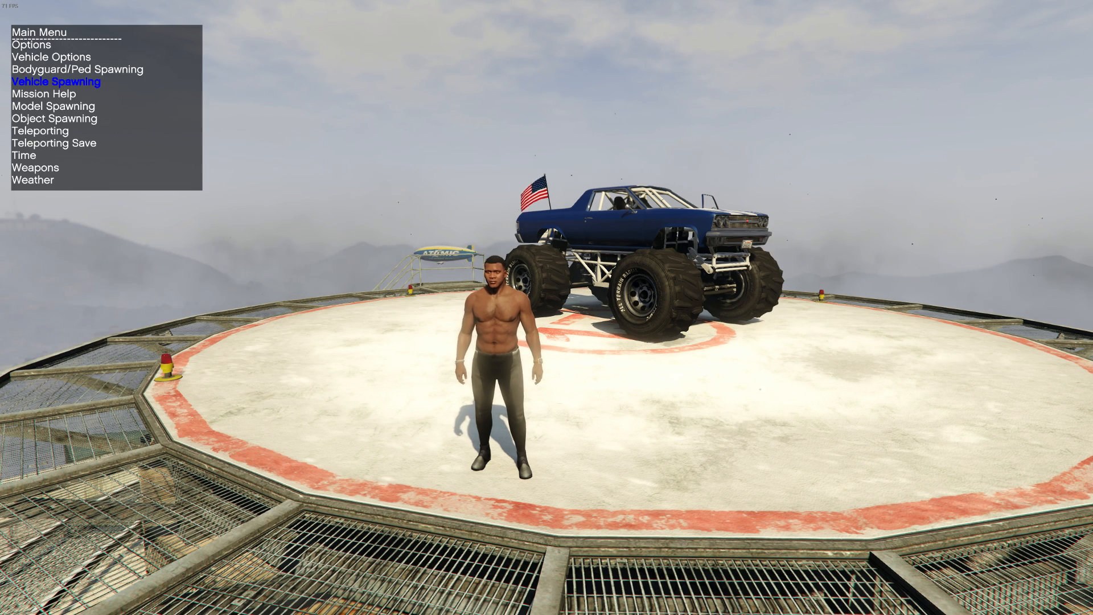
key("Return")
key("Down")
key("Down")
key("Down")
key("Down")
key("Down")
key("Down")
key("Down")
key("Down")
key("Down")
key("Down")
key("Down")
key("Down")
key("Down")
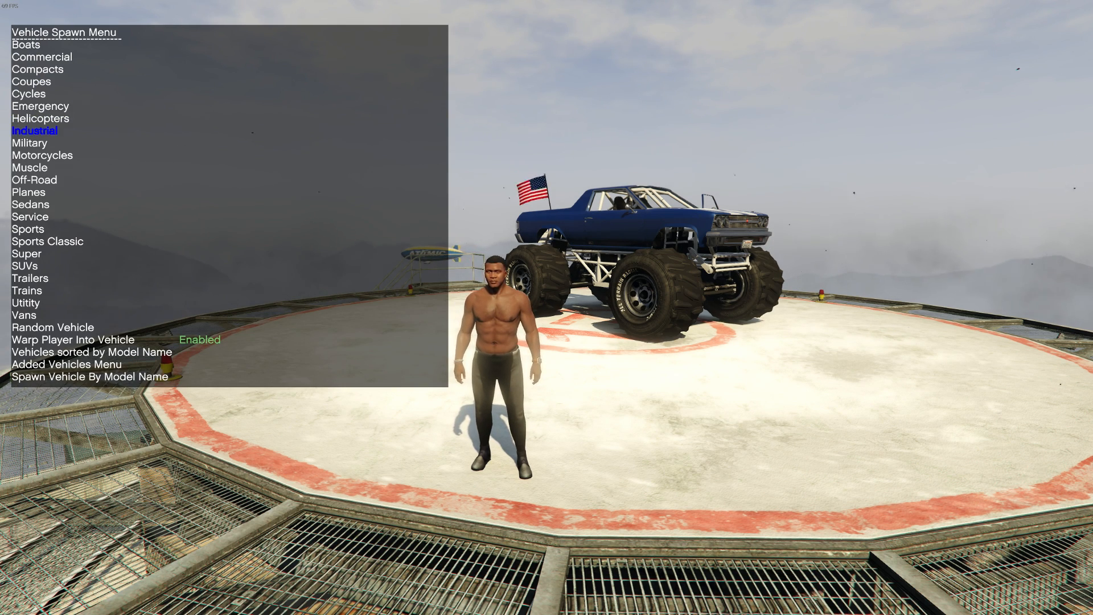
key("Down")
key("Down")
key("Down")
key("Down")
key("Return")
- Spawn the Progen T20 from the Super vehicle list to test the replacement car
key("Down")
key("Down")
key("Down")
key("Down")
key("Down")
key("Down")
key("Down")
key("Up")
key("Return")
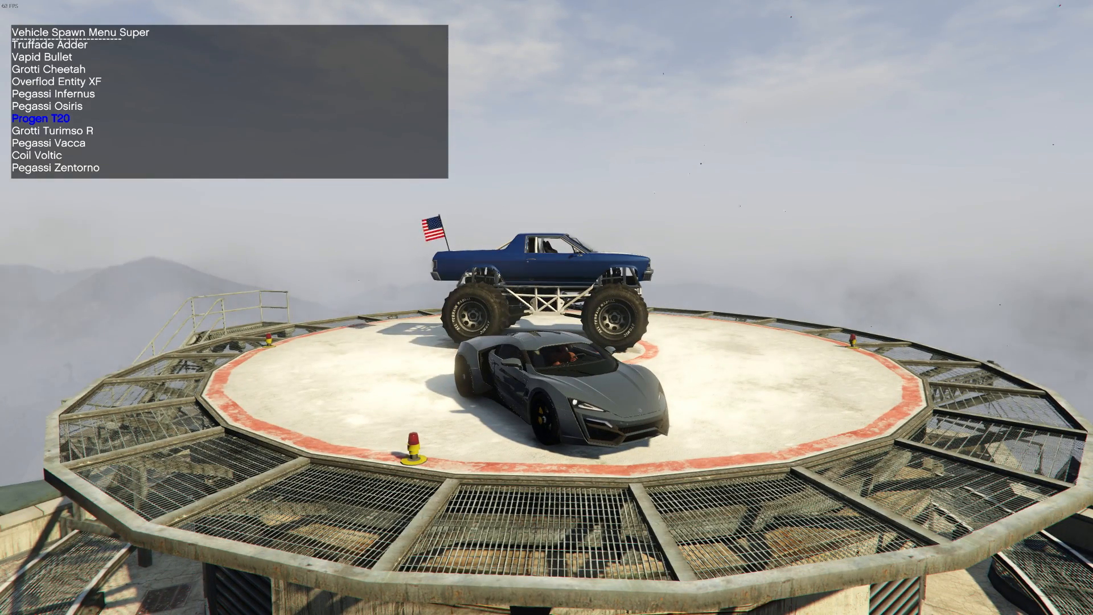
- Leave the Super vehicle list and open the Sports category of the Vehicle Spawn Menu
key("BackSpace")
key("Return")
key("Up")
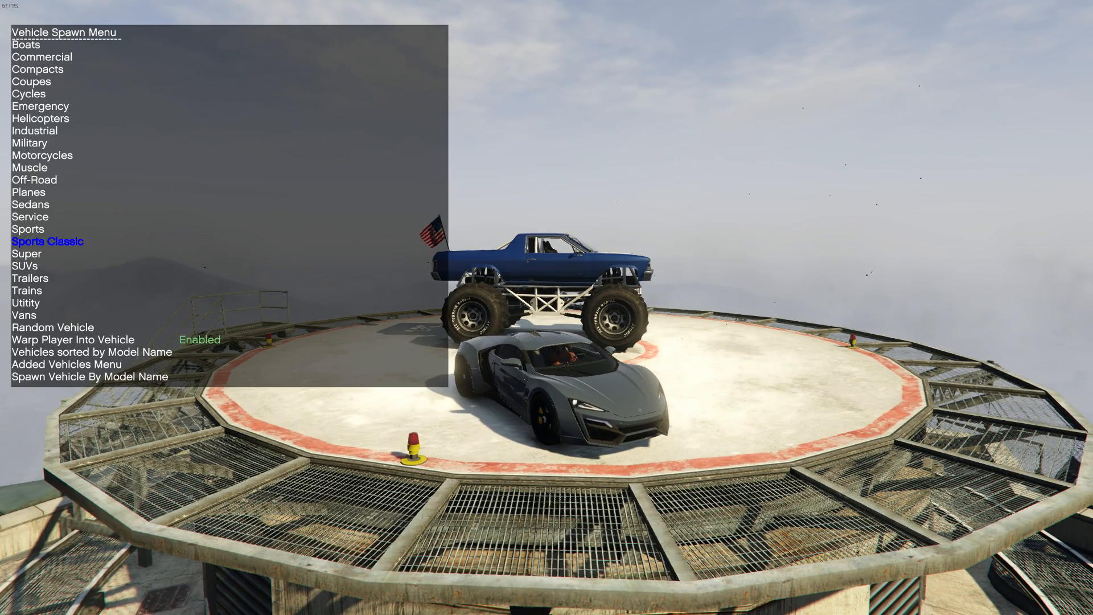
key("Up")
key("Return")
- Spawn the Karin Kuruma from the Sports vehicle list to test its replacement car
key("Down")
key("Down")
key("Down")
key("Down")
key("Down")
key("Down")
key("Down")
key("Down")
key("Down")
key("Down")
key("Down")
key("Down")
key("Down")
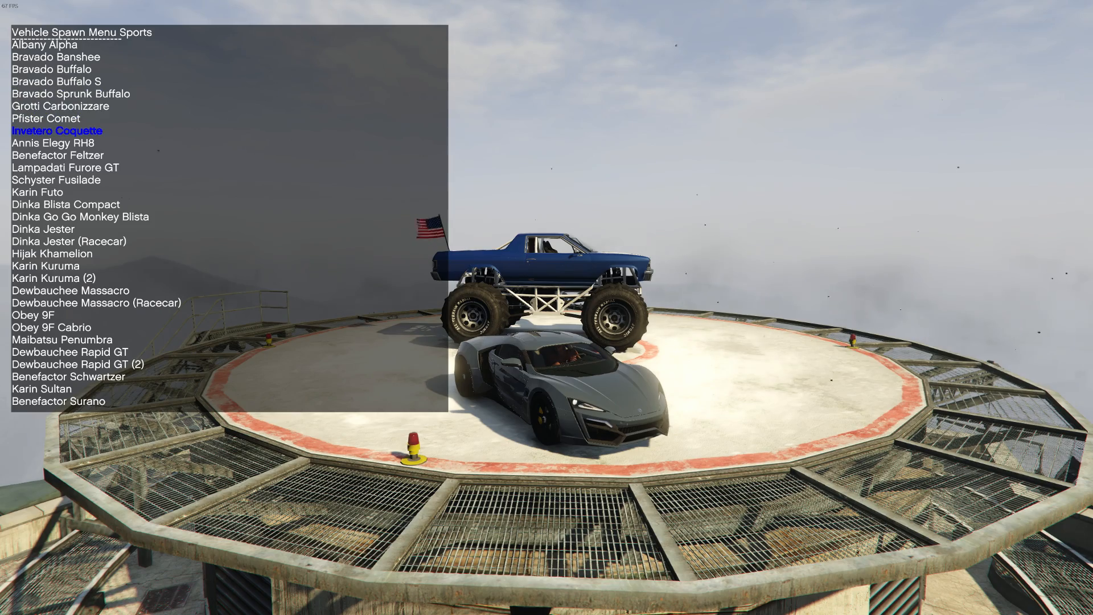
key("Down")
key("Down")
key("Down")
key("Down")
key("Down")
key("Return")
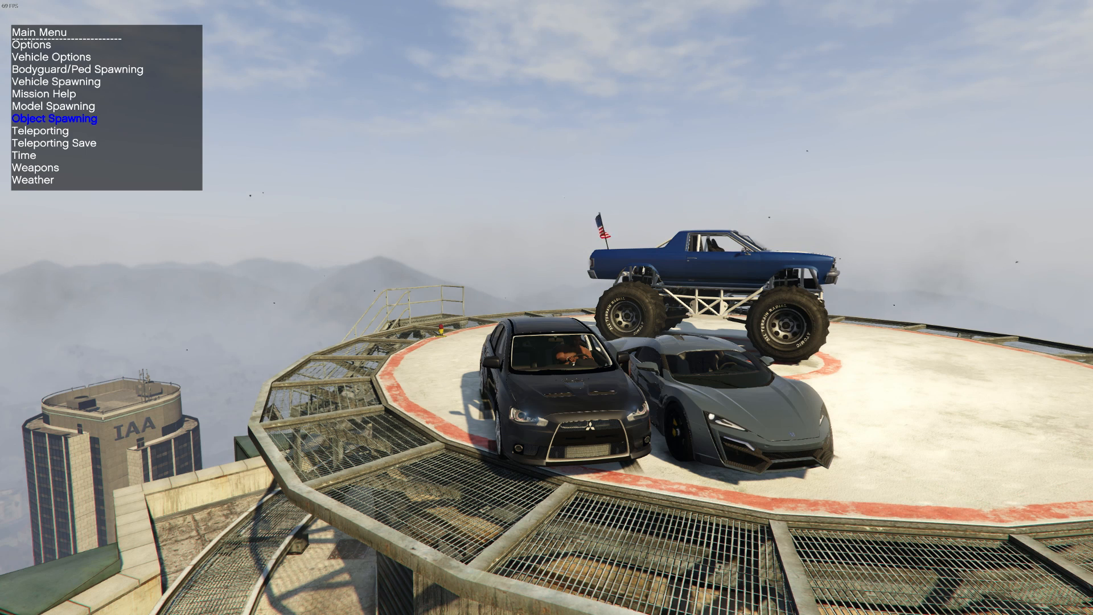
- Load "-larger spiral + wallride part 1.ini" through the trainer's Save/Load Objects options and drive the car along the spawned ramp
key("Return")
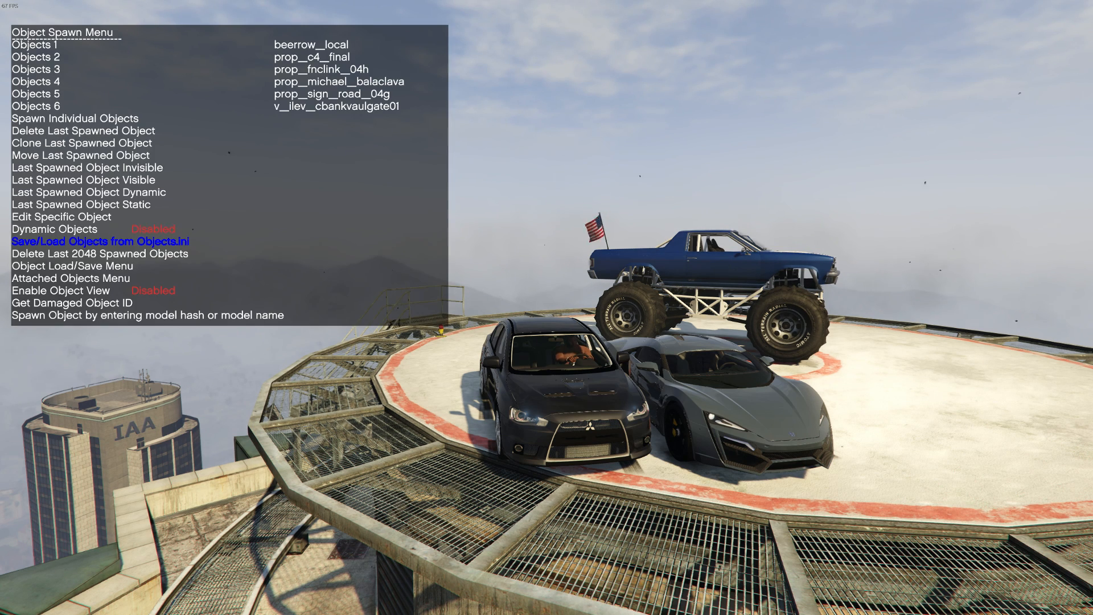
key("Return")
key("Return")
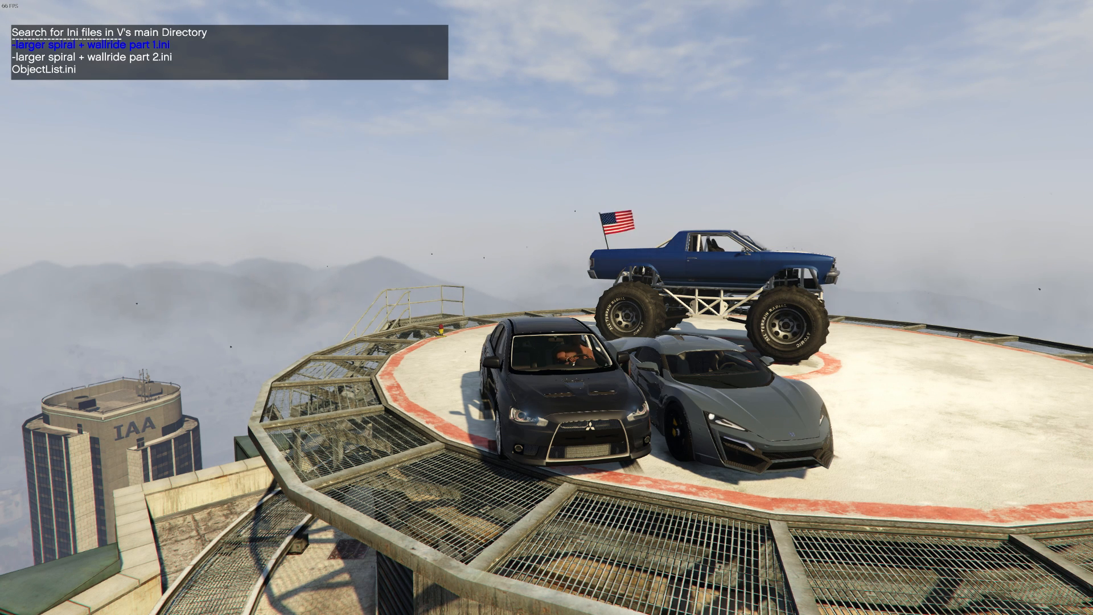
key("Return")
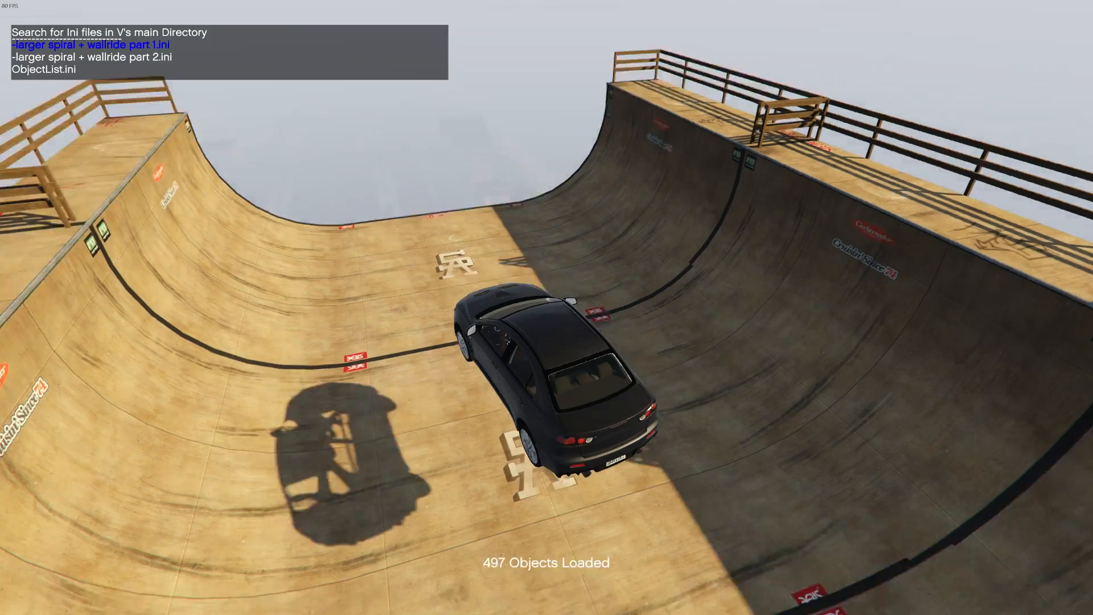
key("w")
key("w")
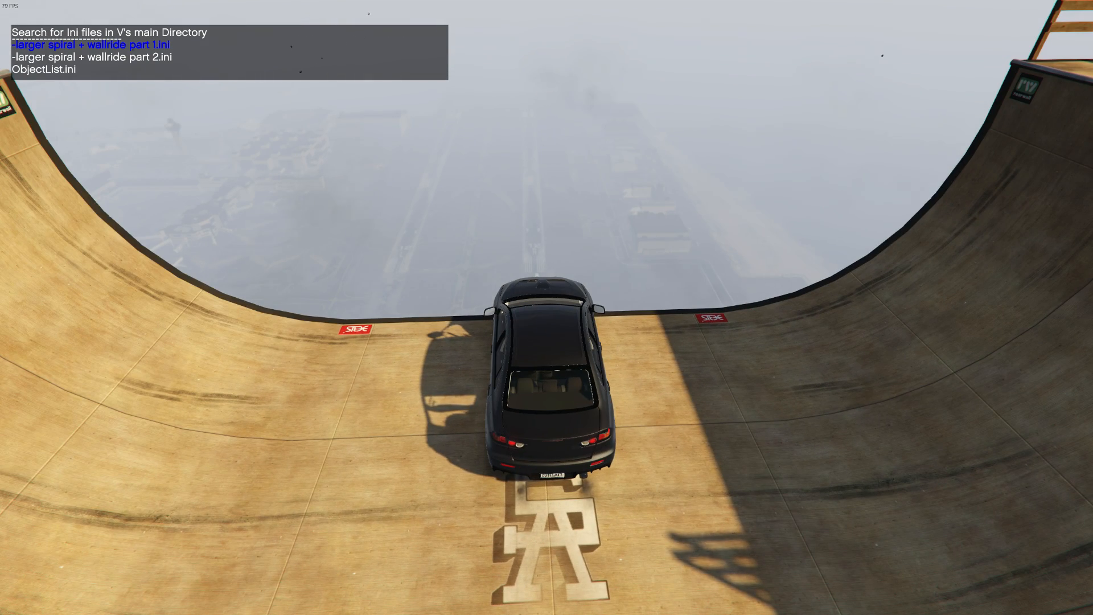
- Return to the Object Spawn Menu and delete the last 2048 spawned objects
key("BackSpace")
key("BackSpace")
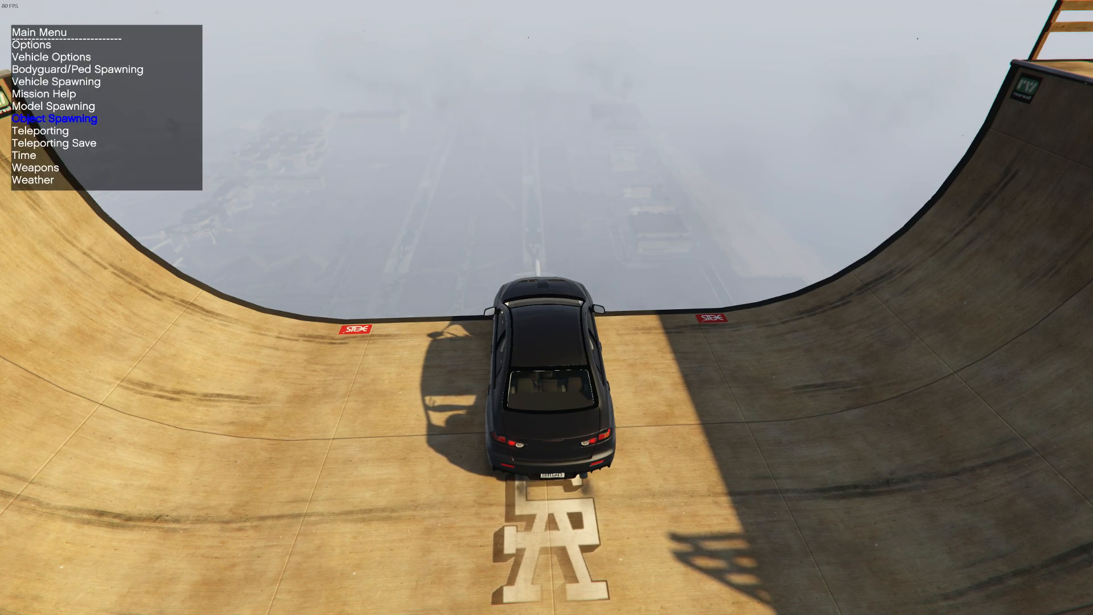
key("Return")
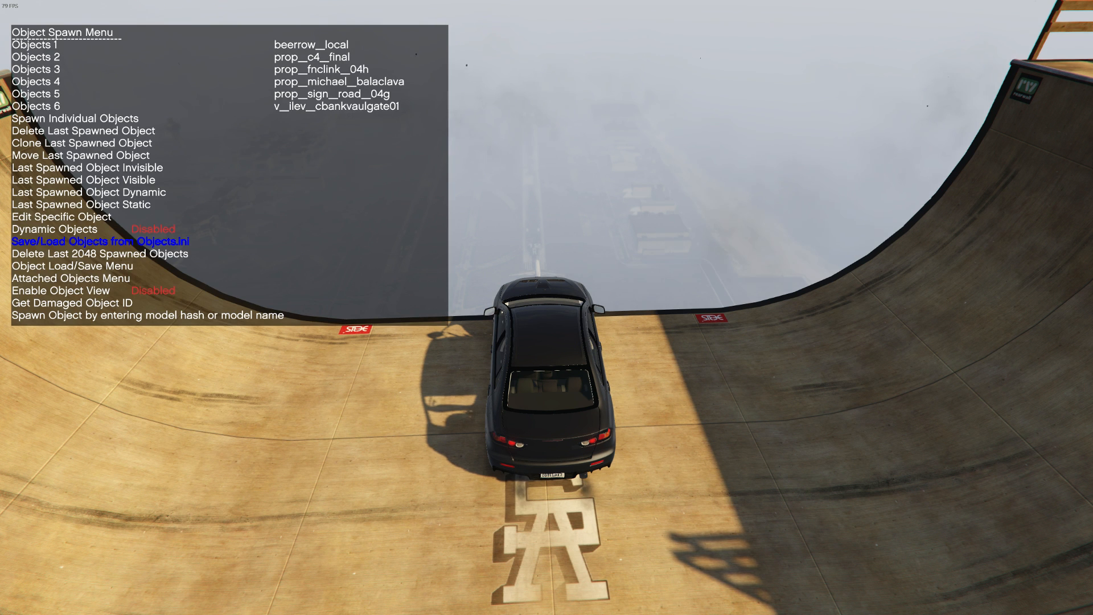
key("Down")
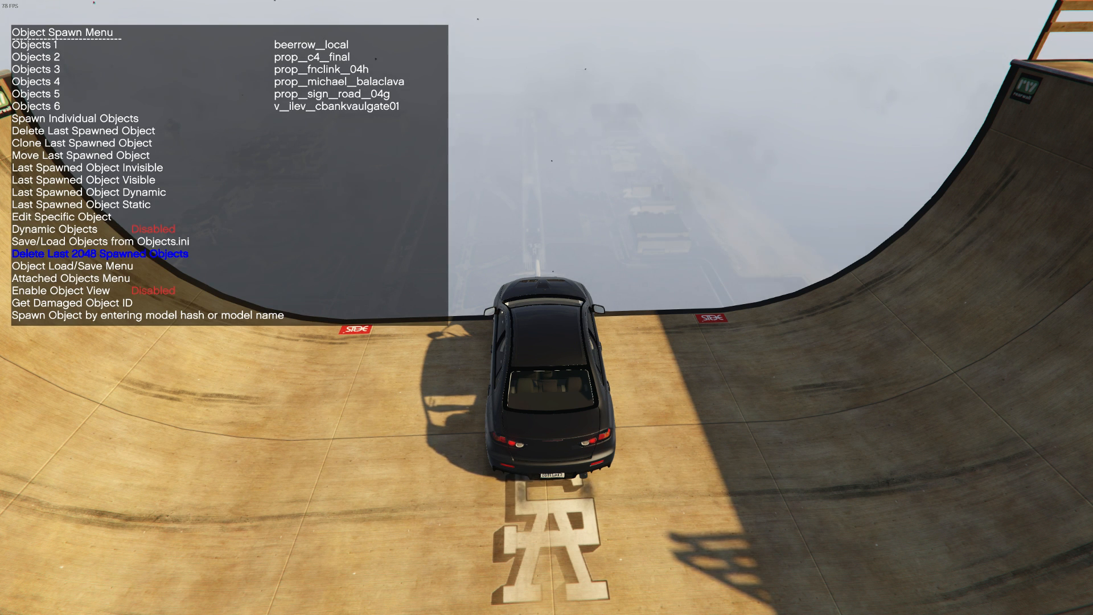
key("Return")
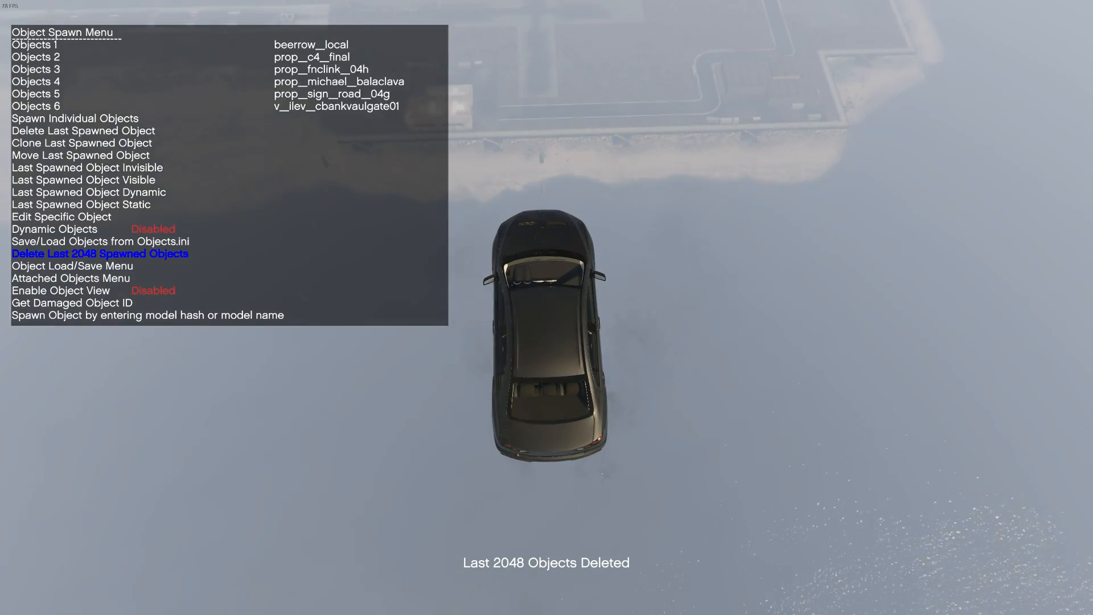
key("F3")
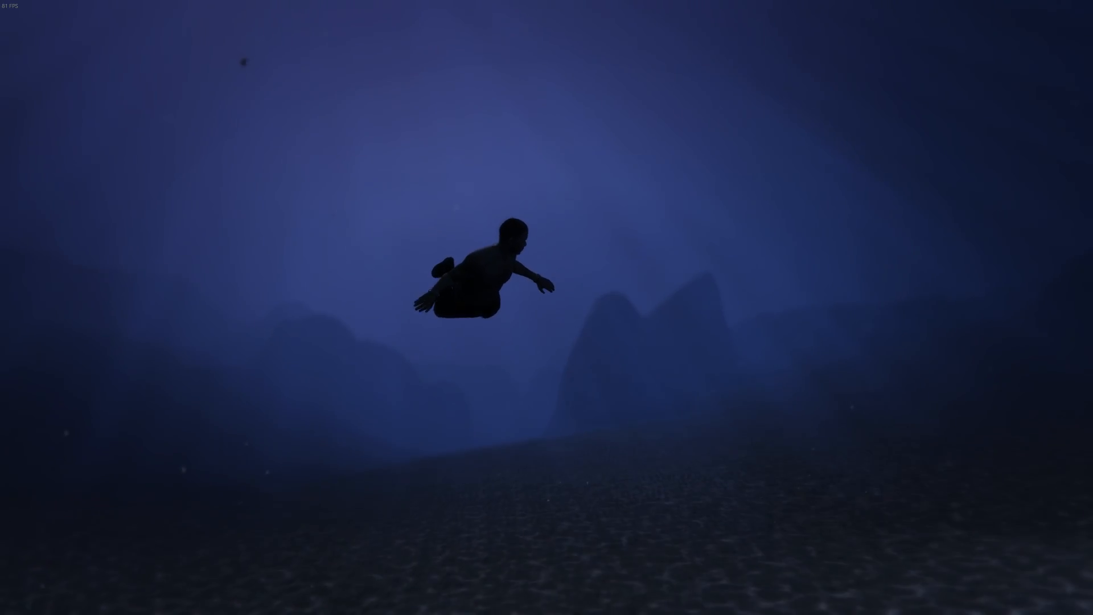
- Try to load the map vineyardfullh.xml in XML format with Map Editor
key("F7")
key("Return")
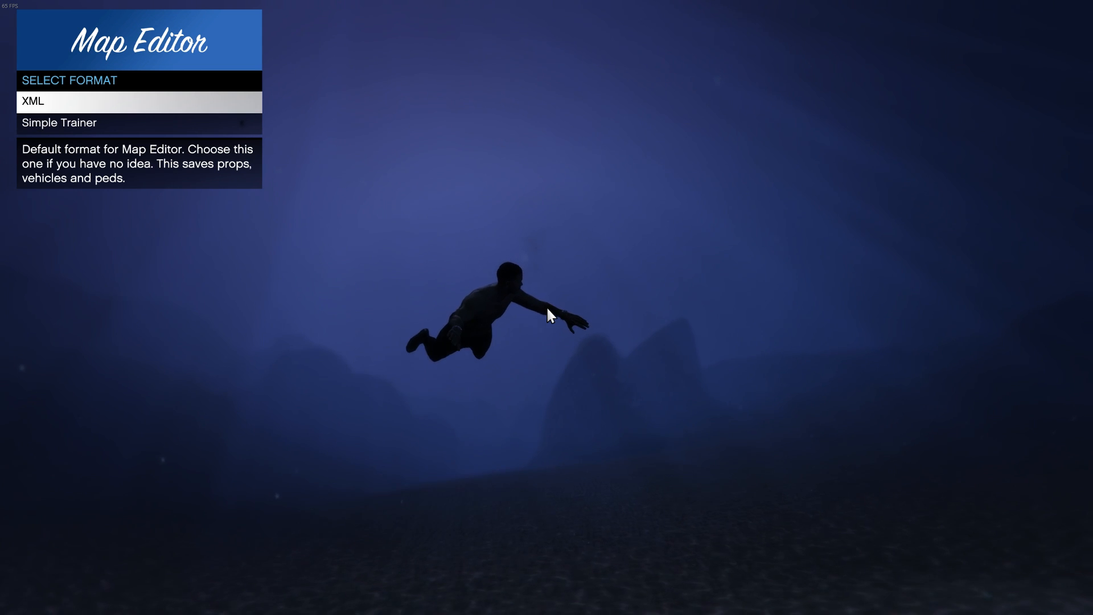
key("Return")
type("vineyardfullh")
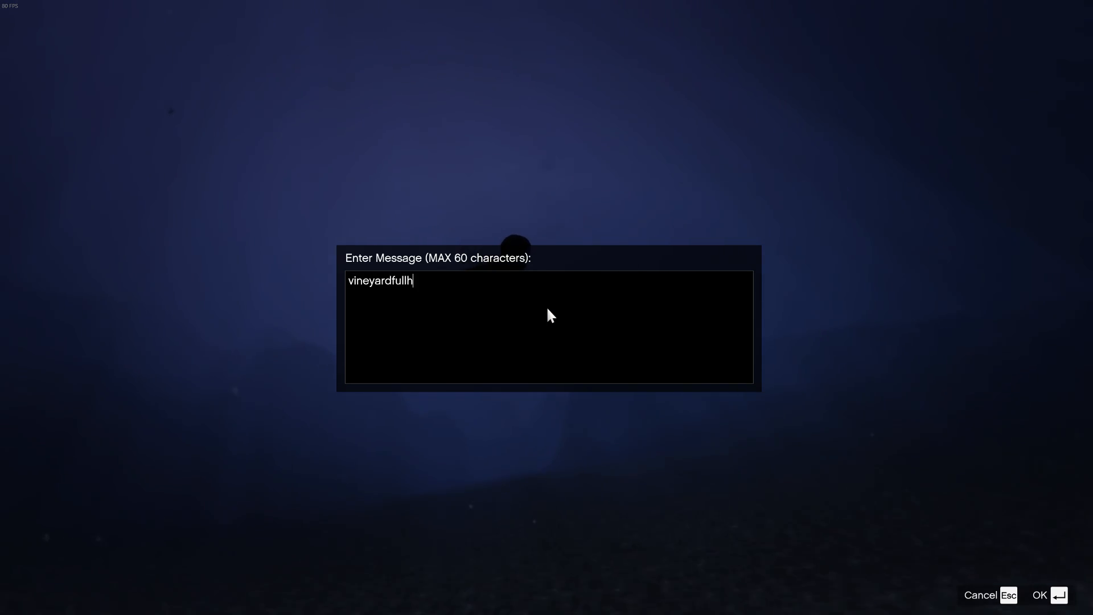
type(".xml")
key("Return")
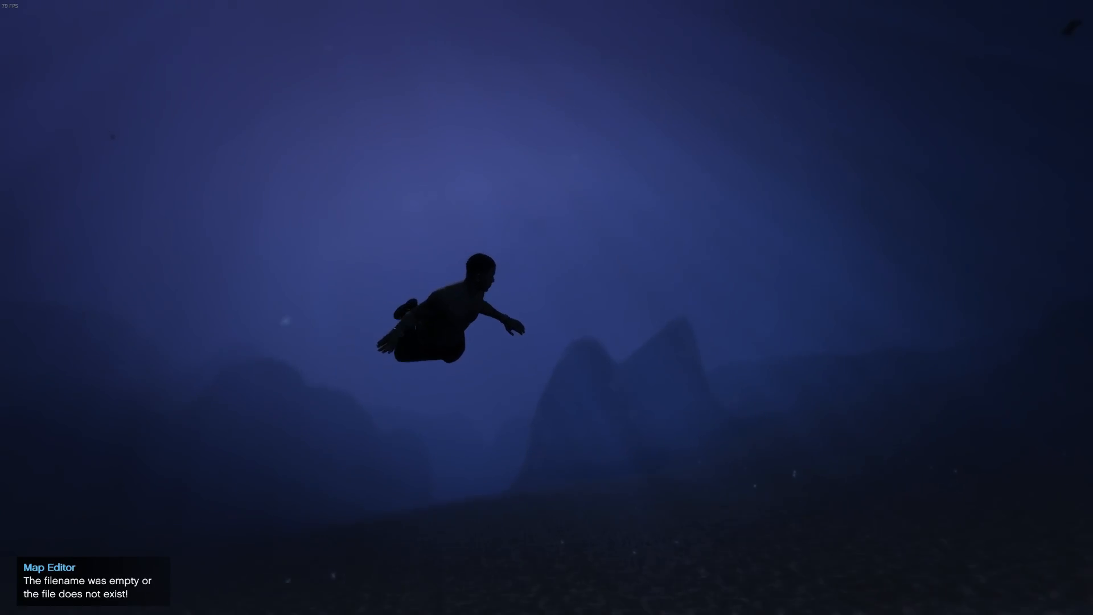
- Switch to File Explorer, place the scripts and Marlowe Vineyard 3.1 windows side by side, and delete VineyardFullH.xml from the scripts folder
key("alt+Tab")
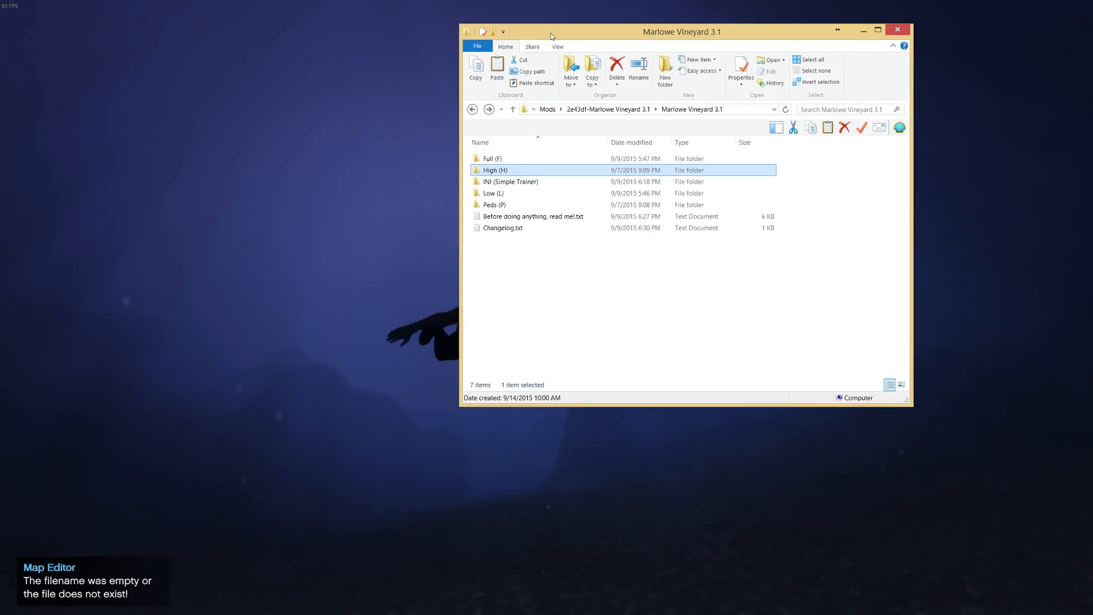
left_click_drag(551, 33, 574, 55)
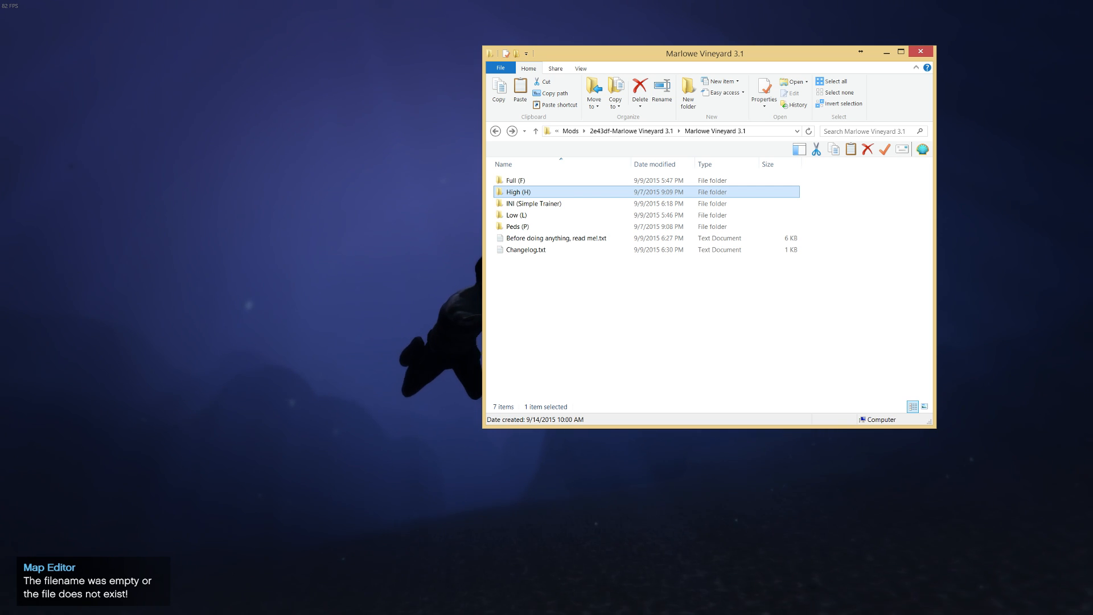
key("alt+Tab")
left_click_drag(637, 66, 217, 52)
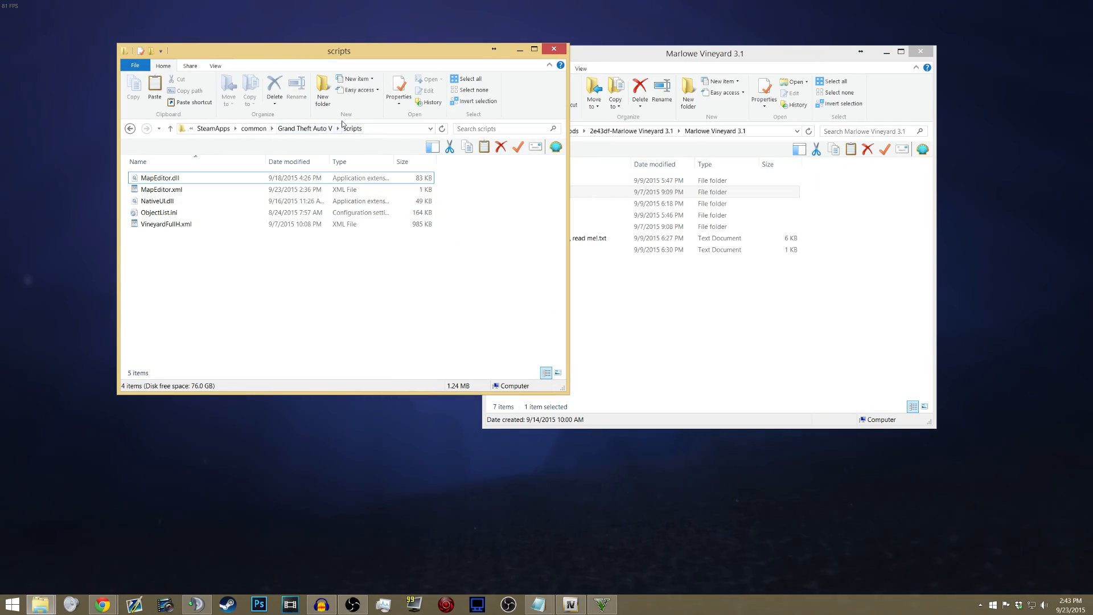
left_click(166, 225)
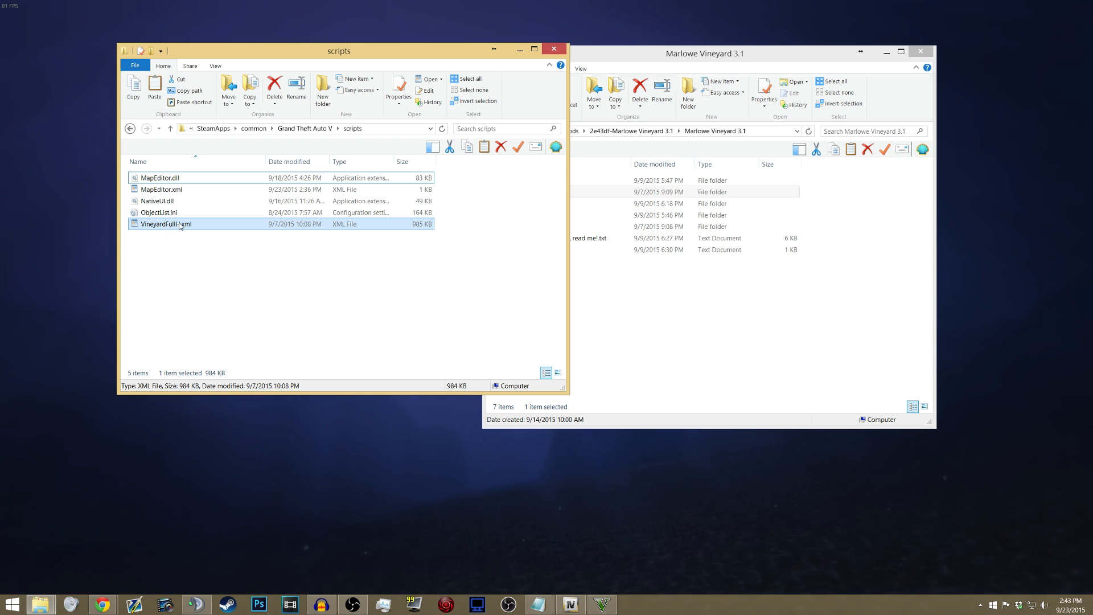
right_click(180, 225)
left_click(203, 374)
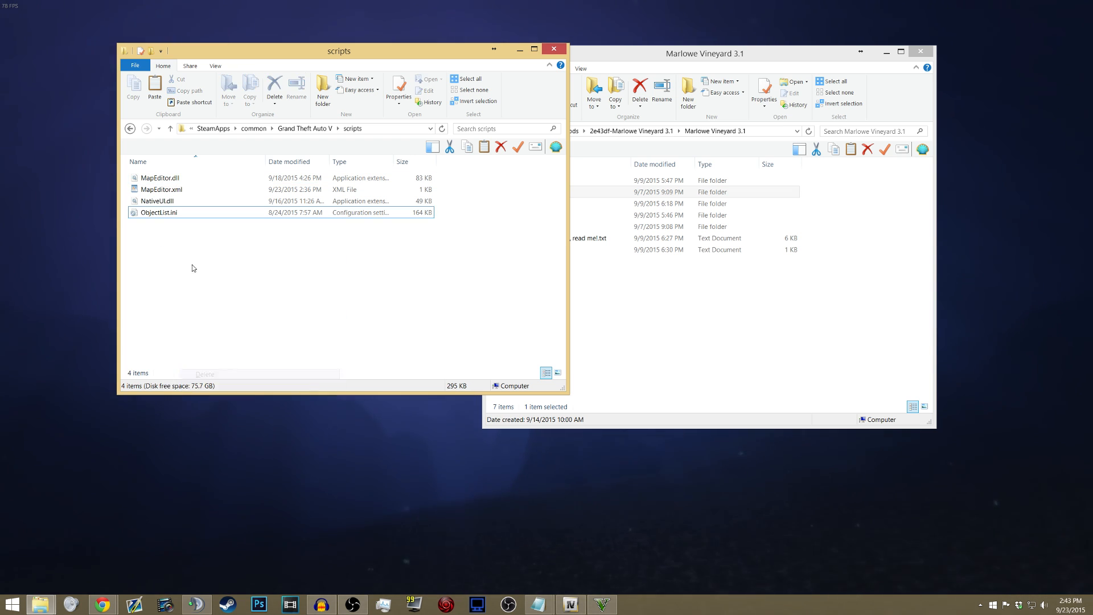
- Copy VineyardFullH.xml from the Marlowe Vineyard 3.1 Full (F) folder into the main Grand Theft Auto V folder
left_click(306, 128)
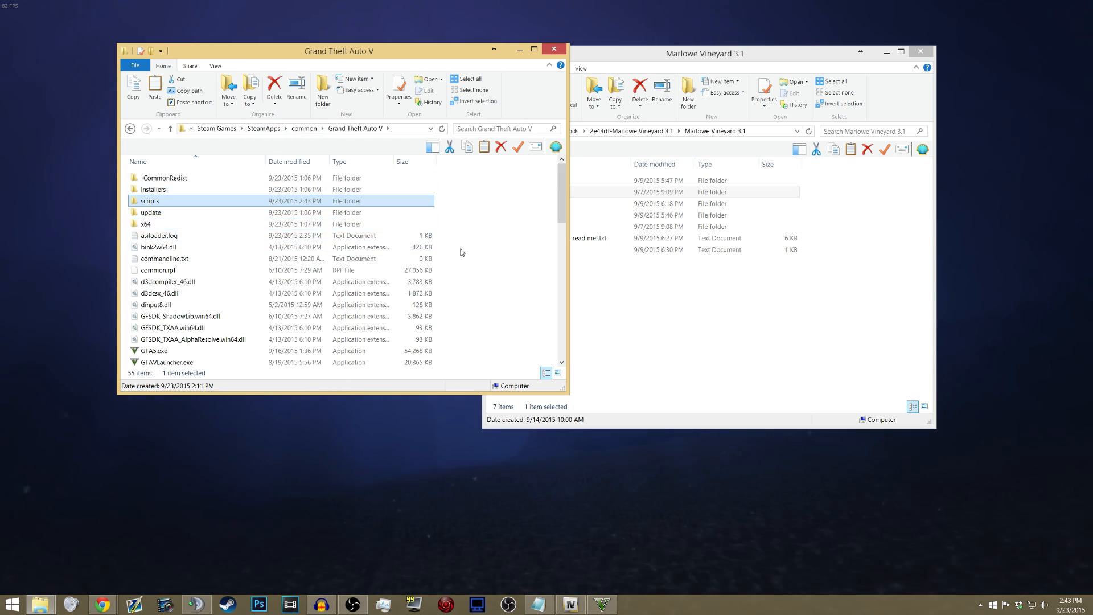
scroll(369, 251, "down", 3)
scroll(333, 255, "up", 6)
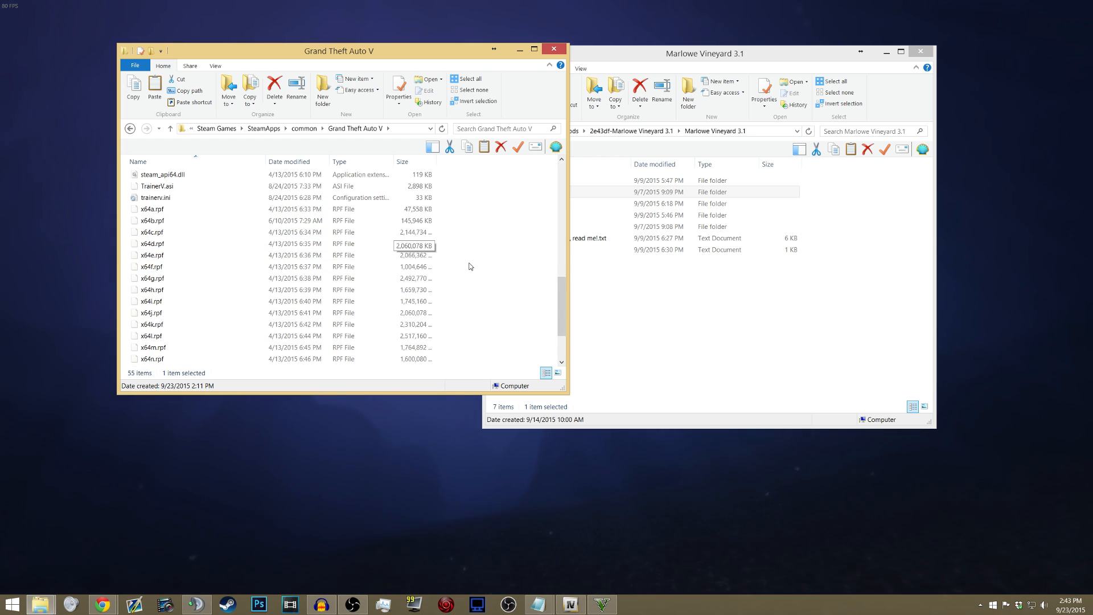
left_click(581, 273)
double_click(520, 182)
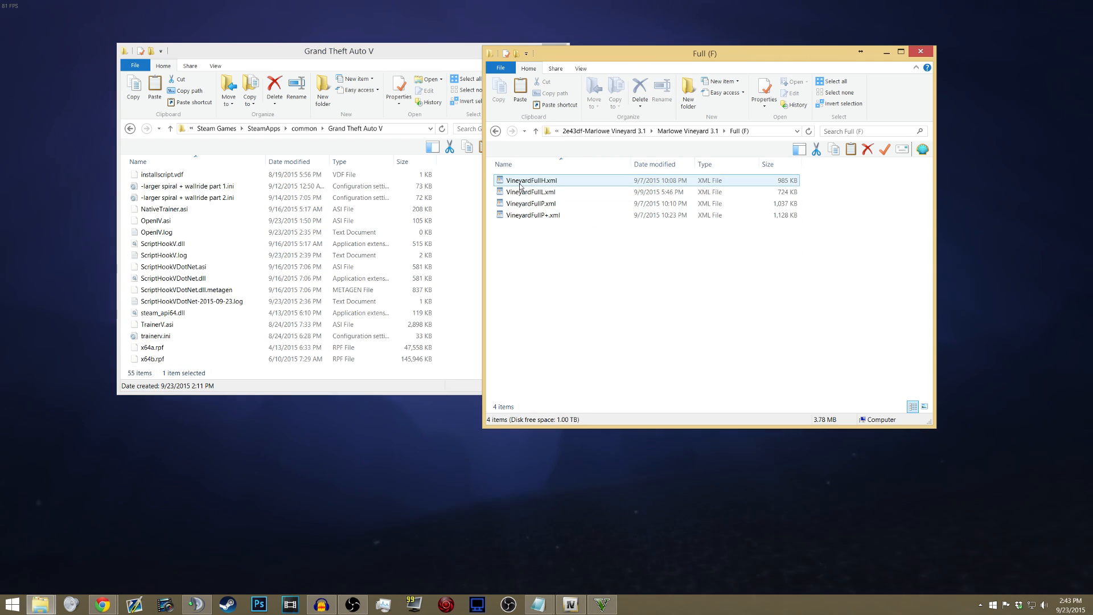
left_click_drag(531, 183, 461, 281)
scroll(216, 310, "down", 5)
scroll(223, 291, "up", 3)
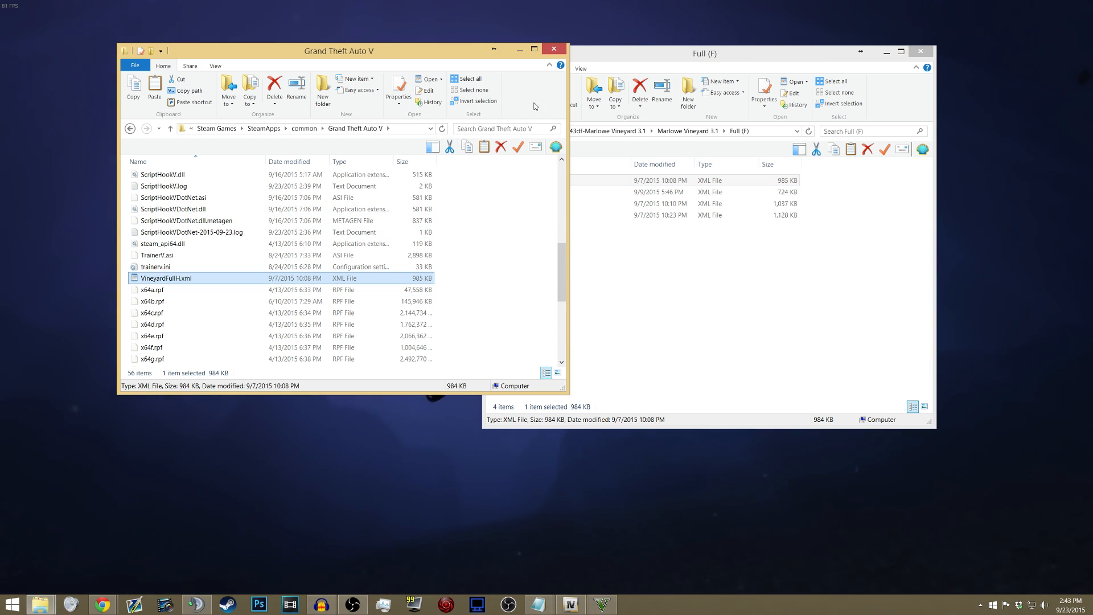
- Switch back to GTA V and start loading a map in XML format with Map Editor
left_click(448, 32)
key("F4")
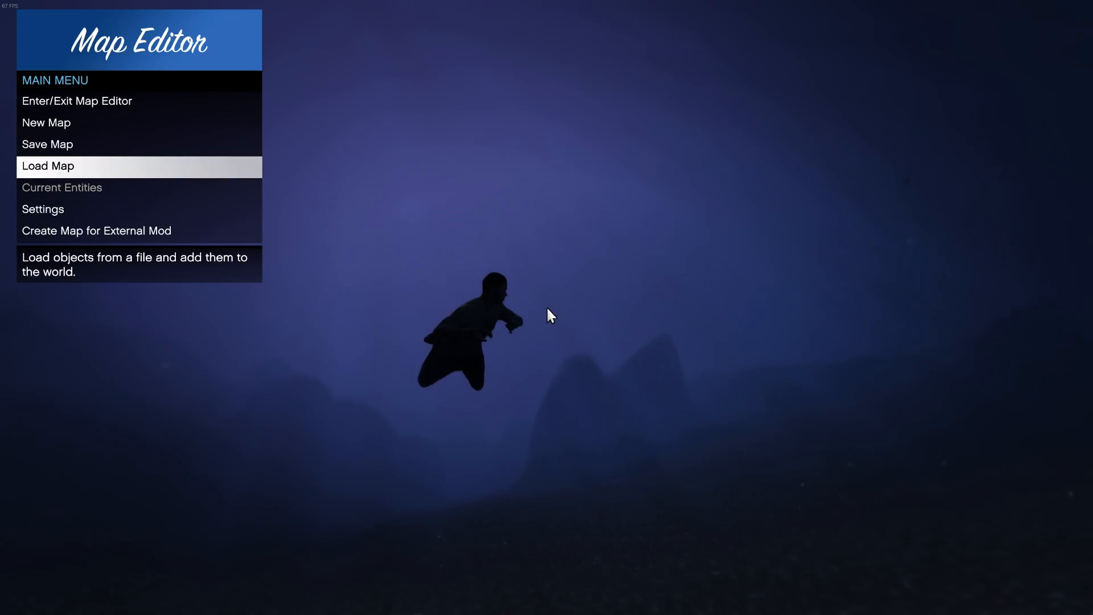
key("Up")
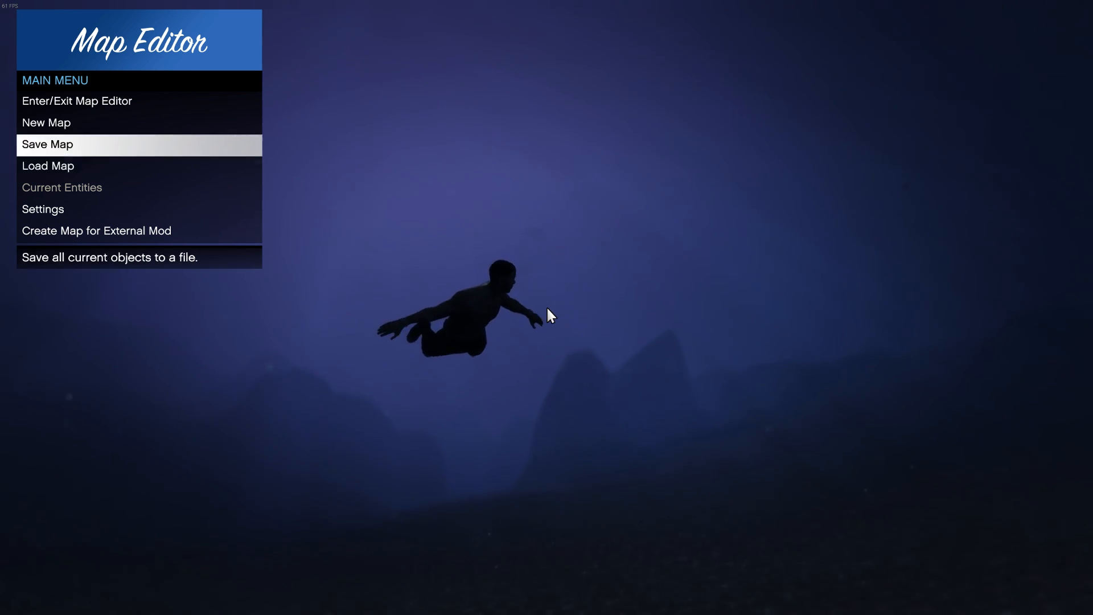
key("Down")
key("Return")
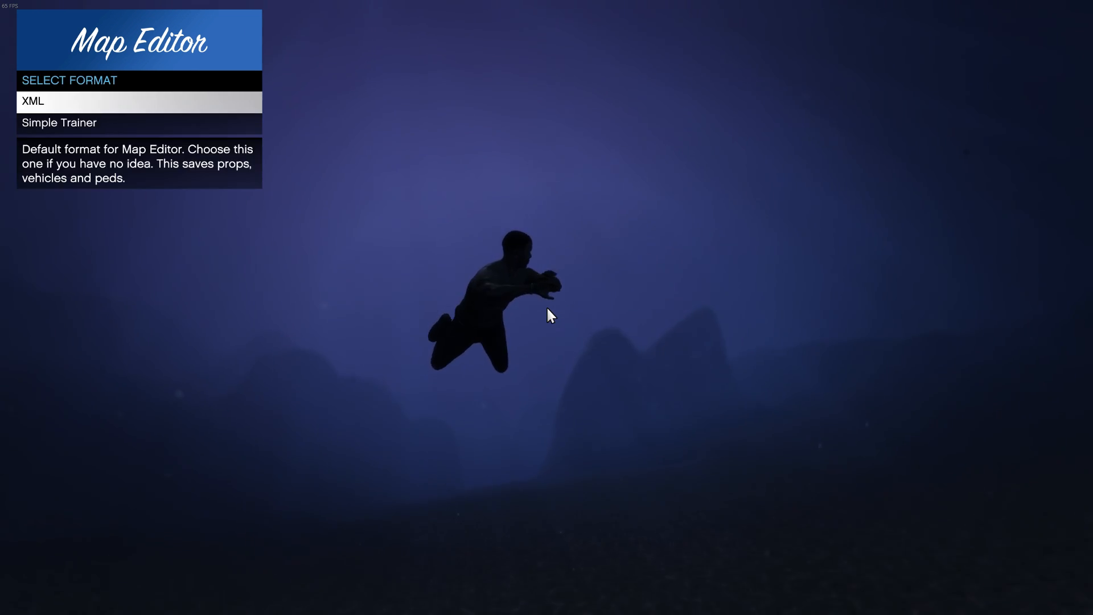
key("Return")
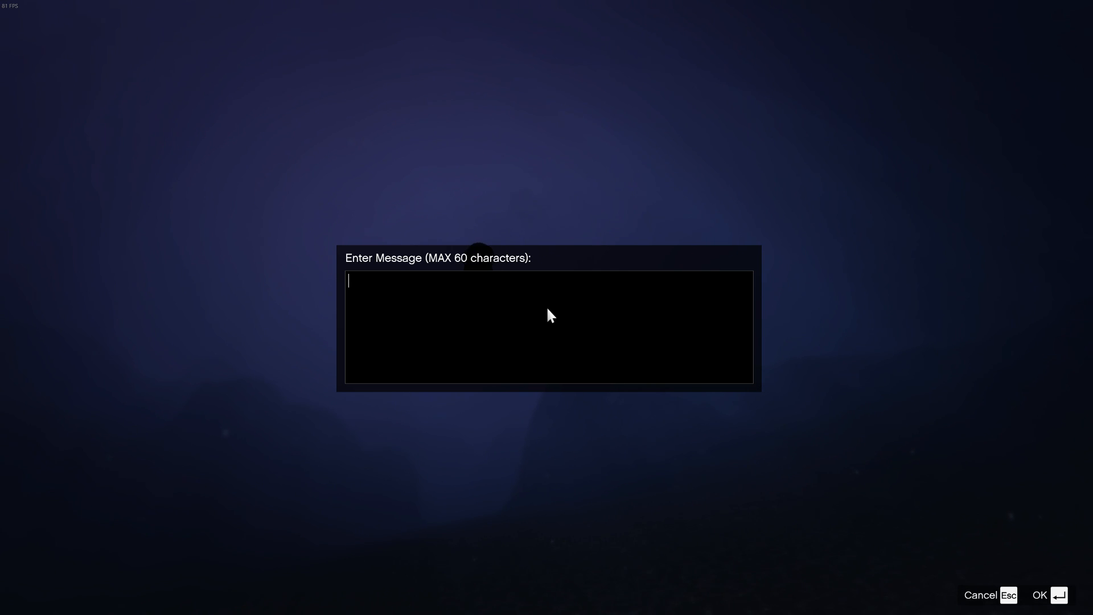
- Enter VineyardFullH.xml as the file name with matching capitalization and load the map
type("Vine")
key("BackSpace")
key("BackSpace")
key("BackSpace")
key("BackSpace")
type("V")
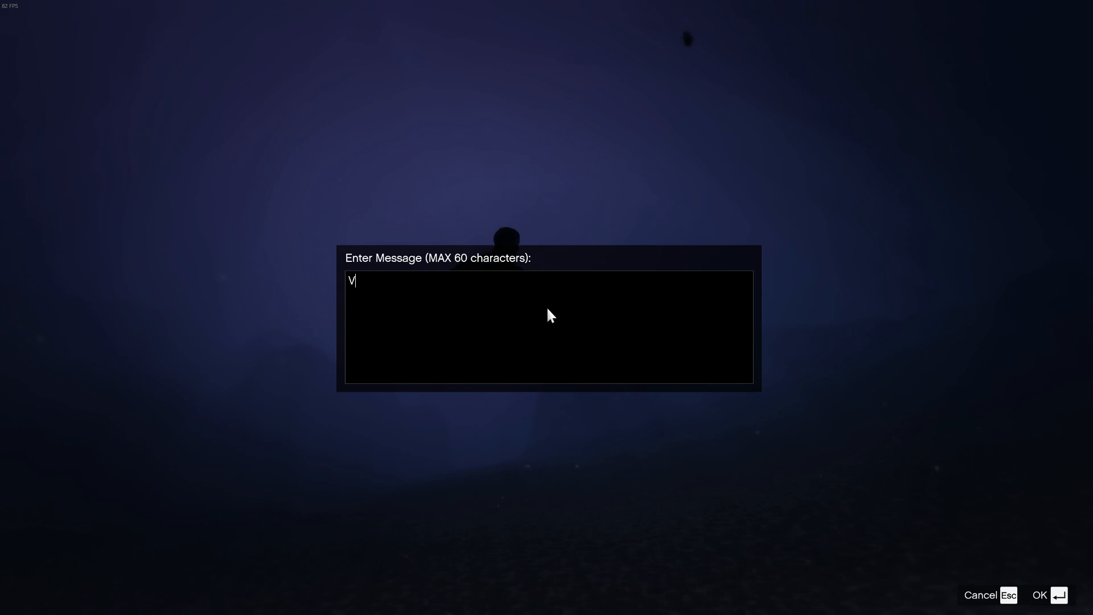
type("ineyard")
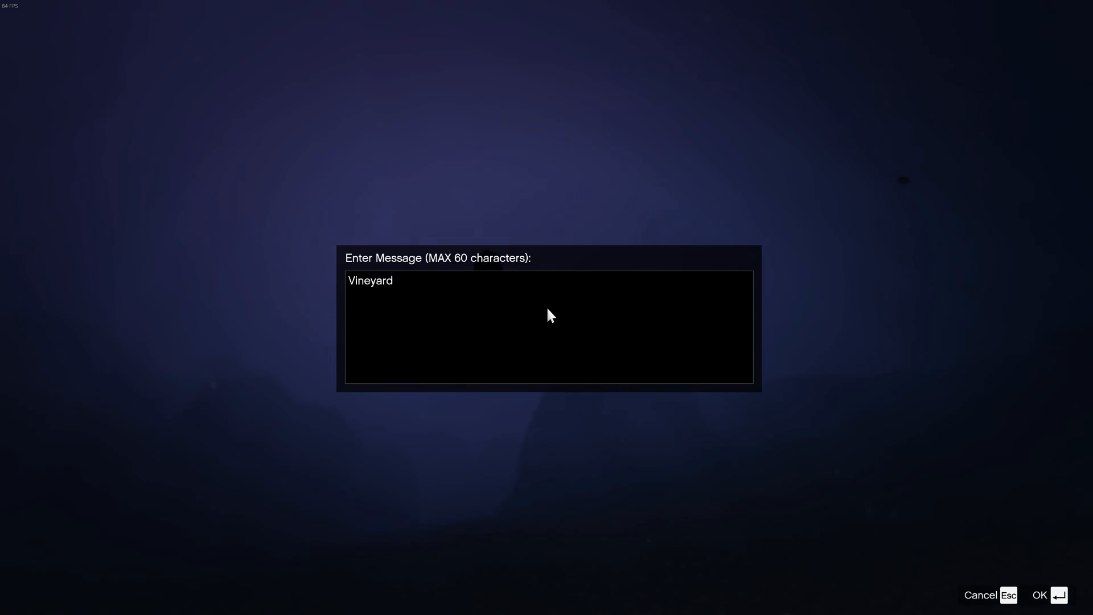
type("Full")
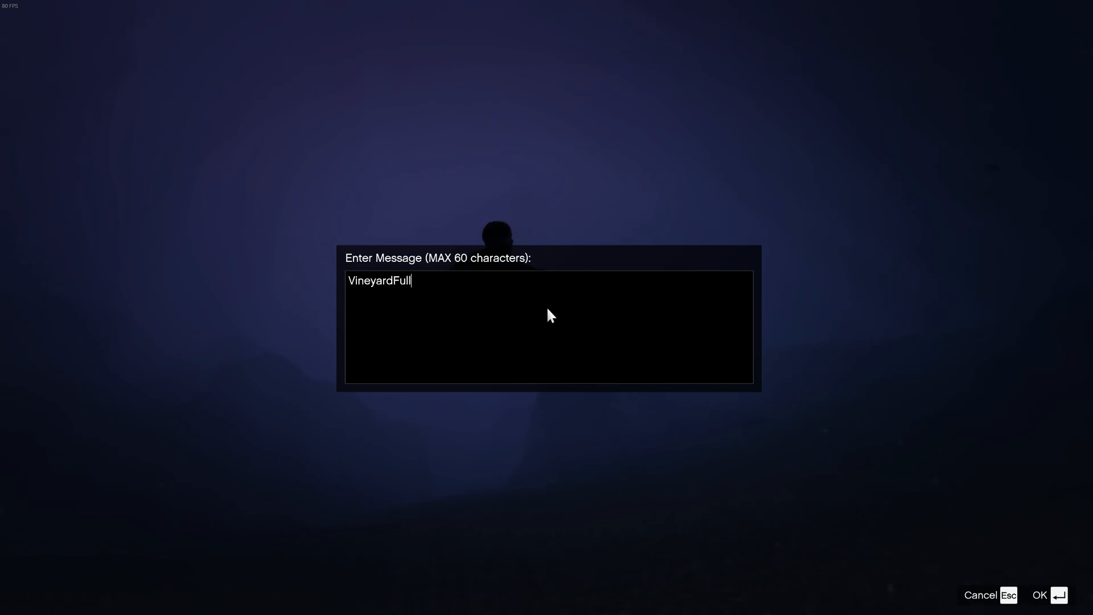
type("H.xml")
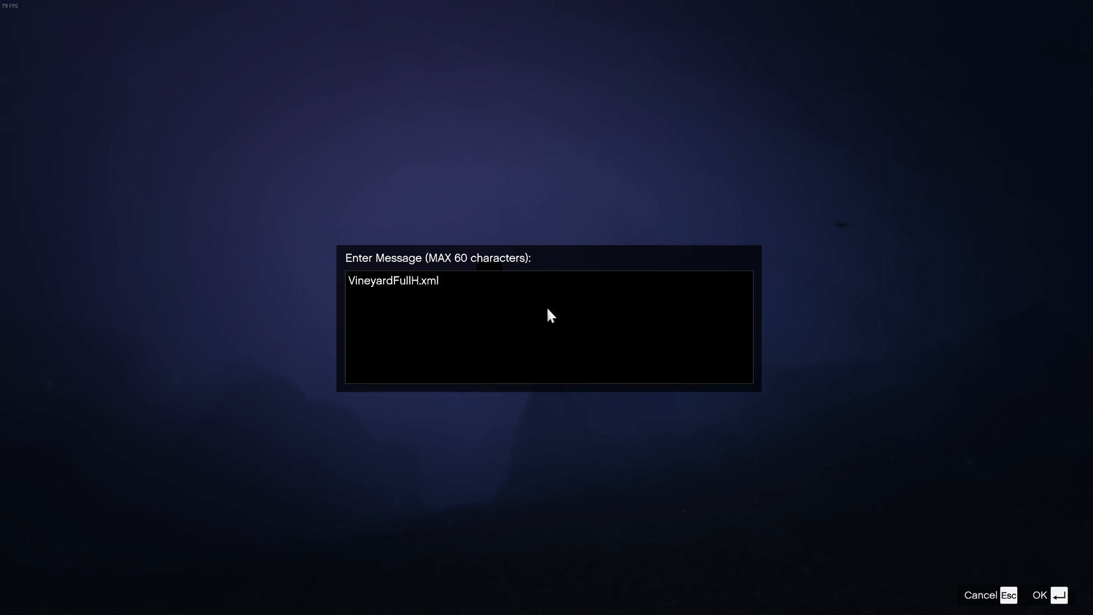
key("Return")
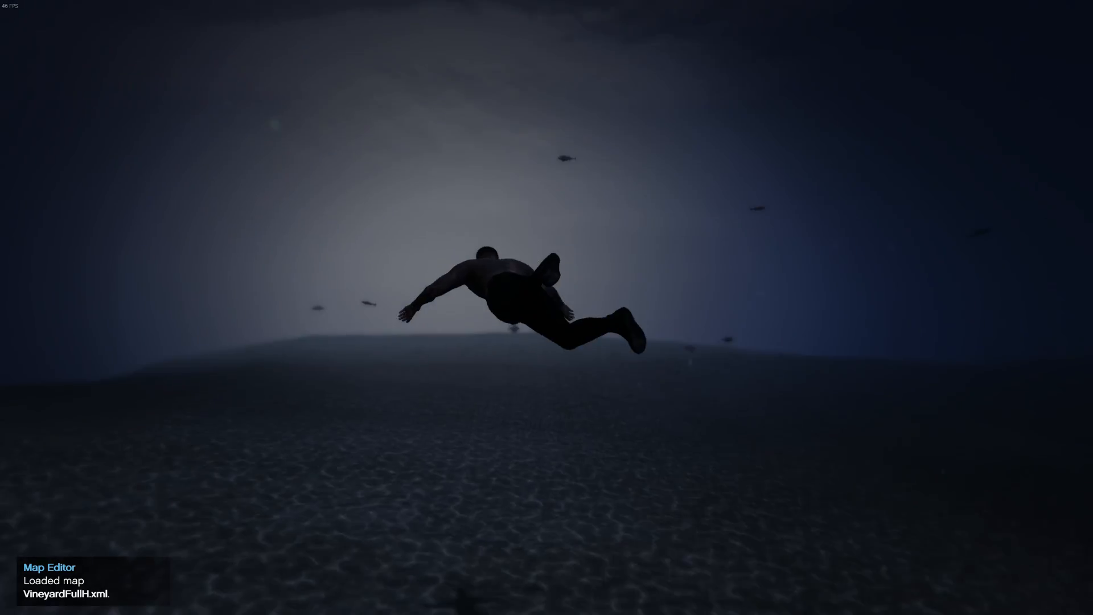
key("F4")
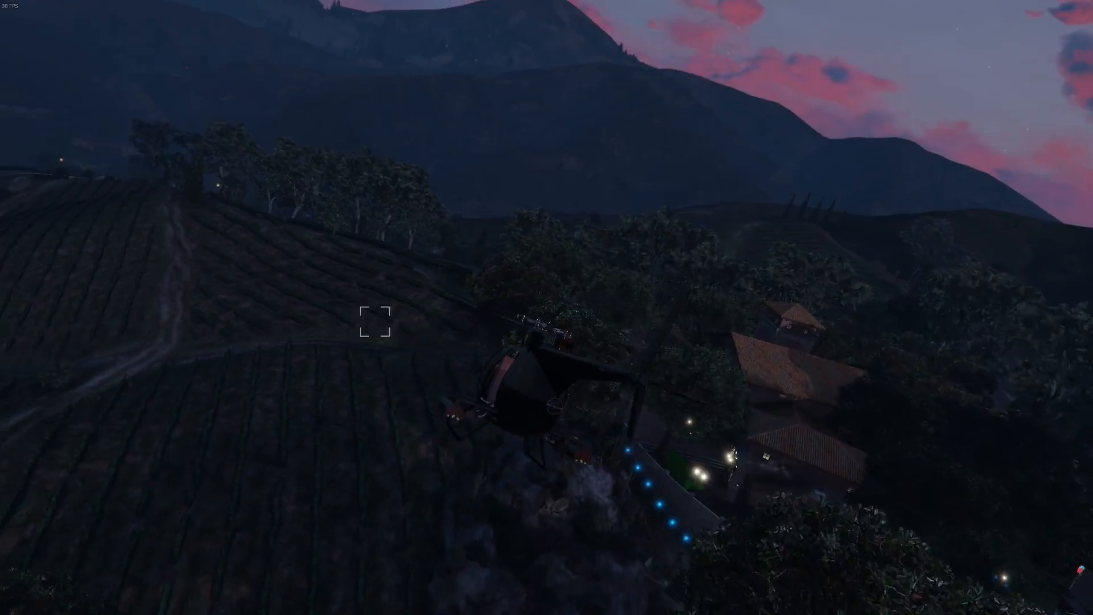
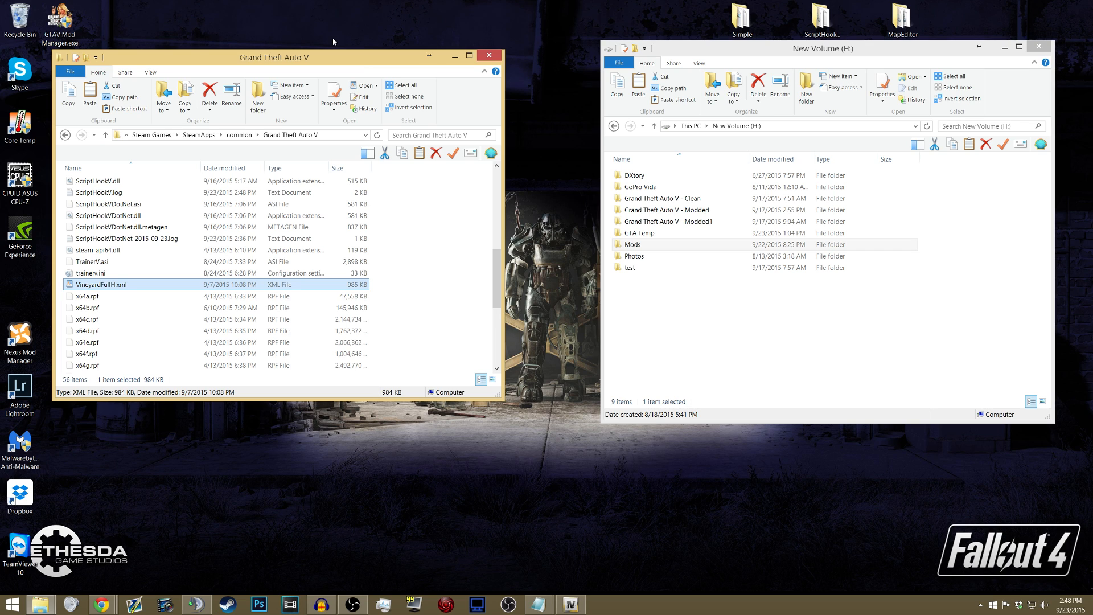
- Place the New Volume (H:) window beside the Grand Theft Auto V folder window
left_click(70, 605)
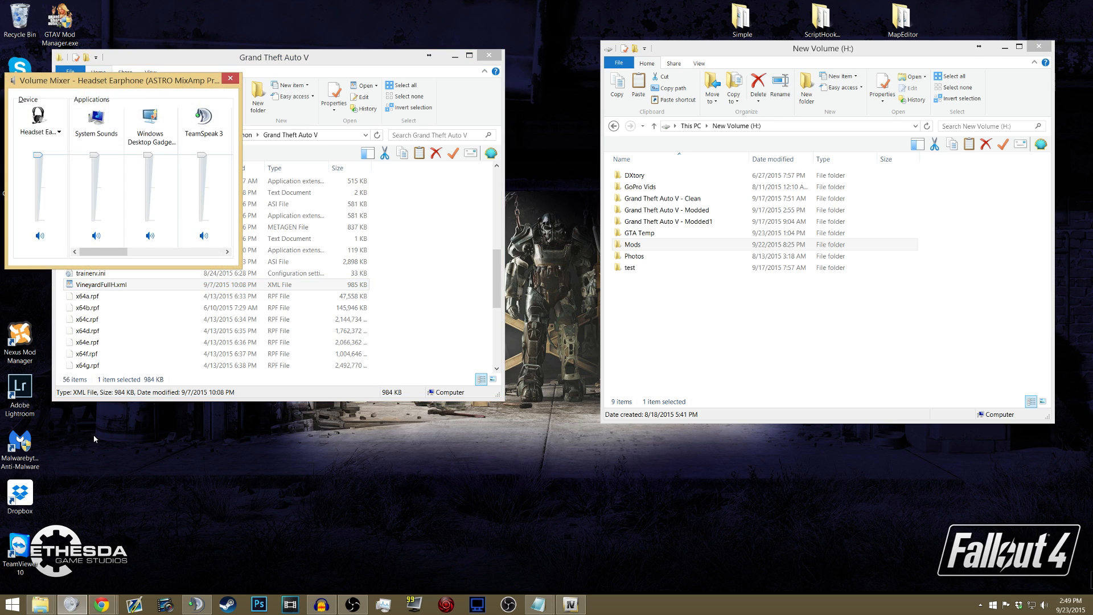
left_click(230, 78)
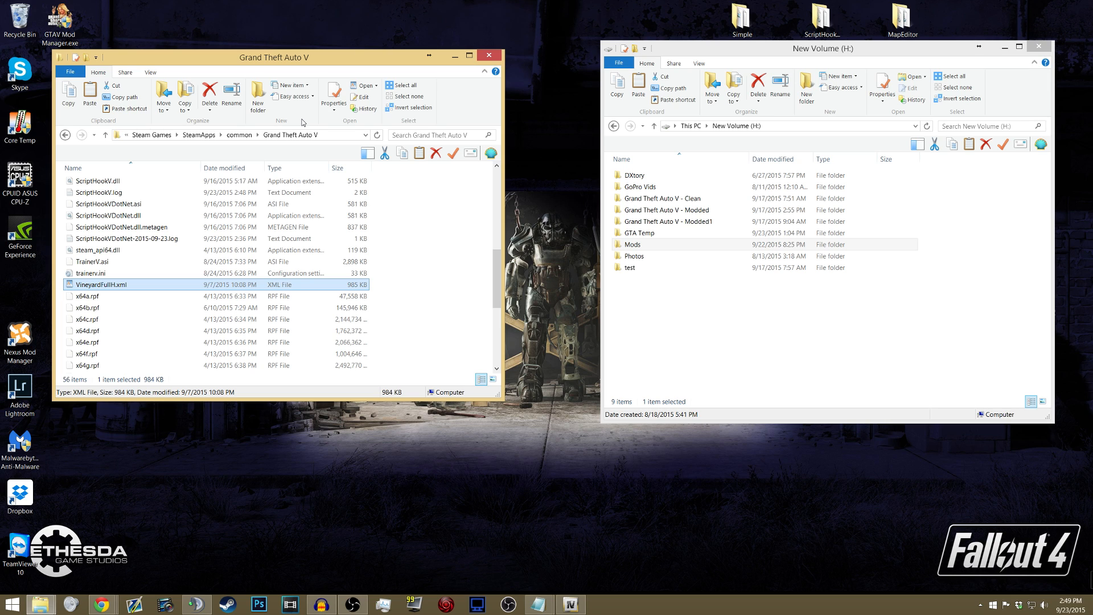
left_click_drag(693, 55, 657, 125)
left_click(902, 20)
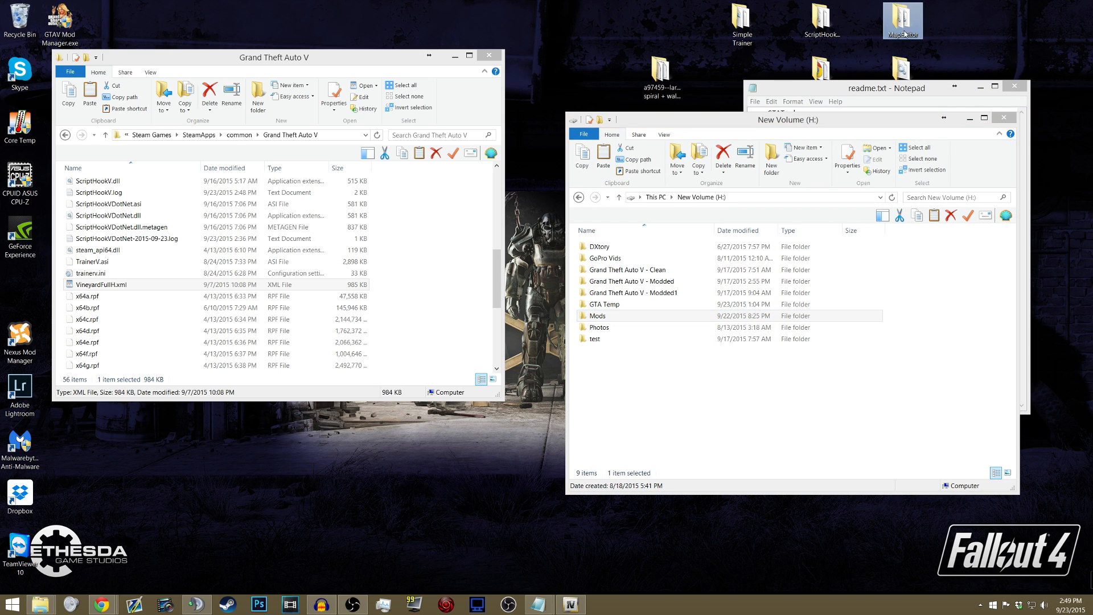
left_click_drag(666, 125, 608, 60)
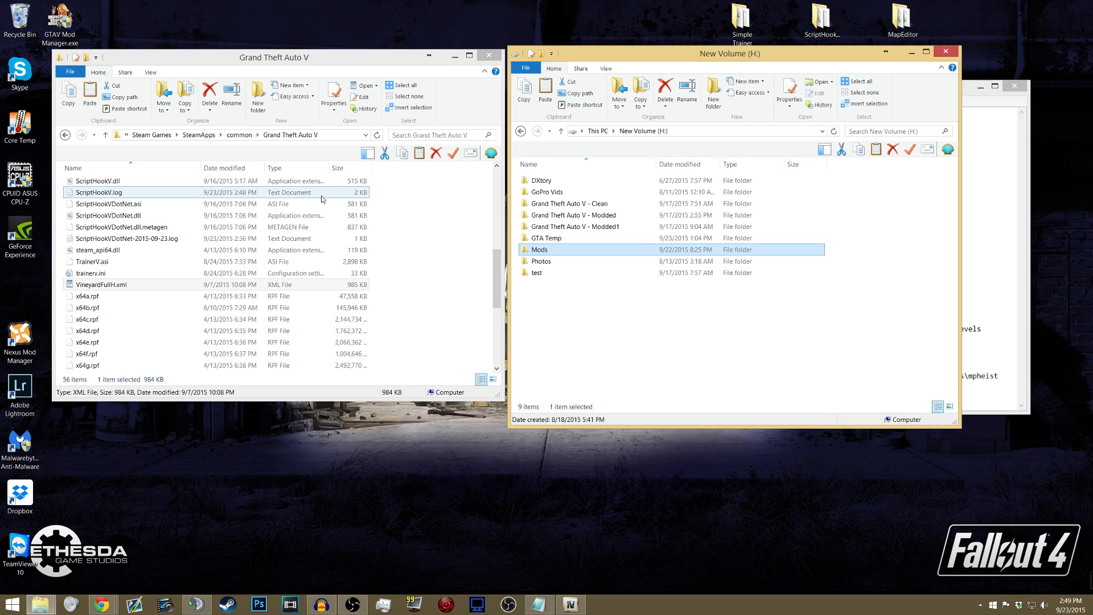
- Review all files and folders in the main Grand Theft Auto V folder, including the full selection's size
left_click(159, 241)
scroll(203, 202, "up", 10)
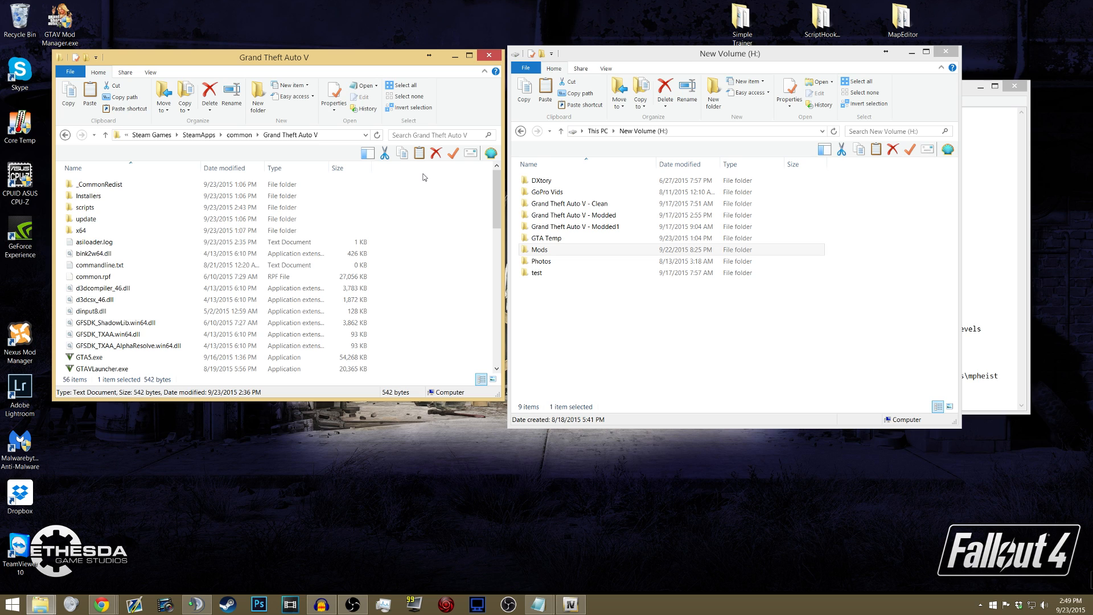
left_click_drag(361, 55, 357, 67)
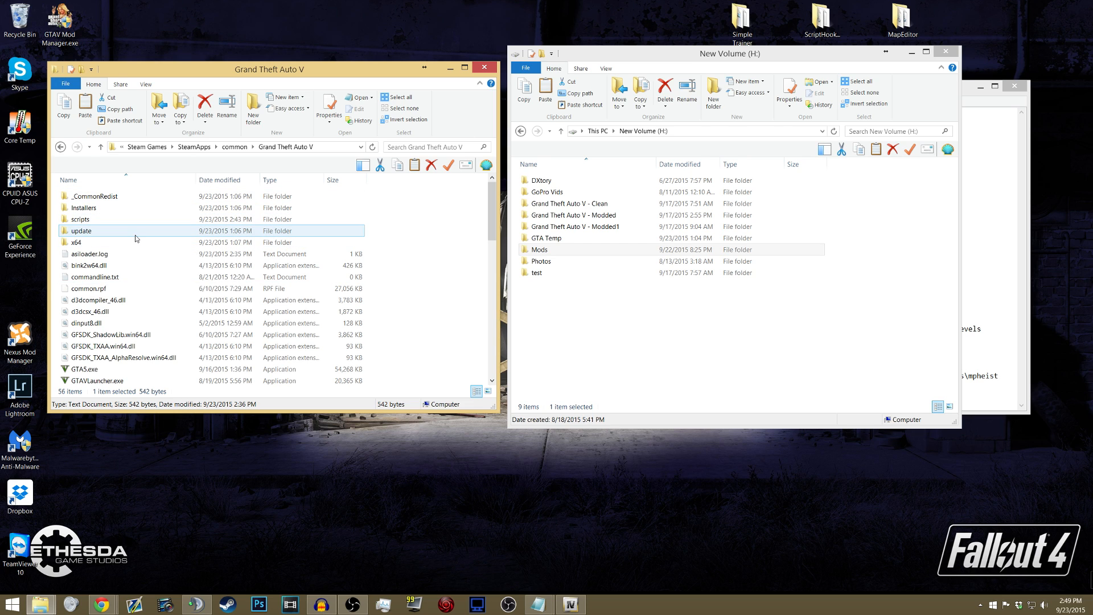
left_click(134, 208)
scroll(143, 216, "down", 10)
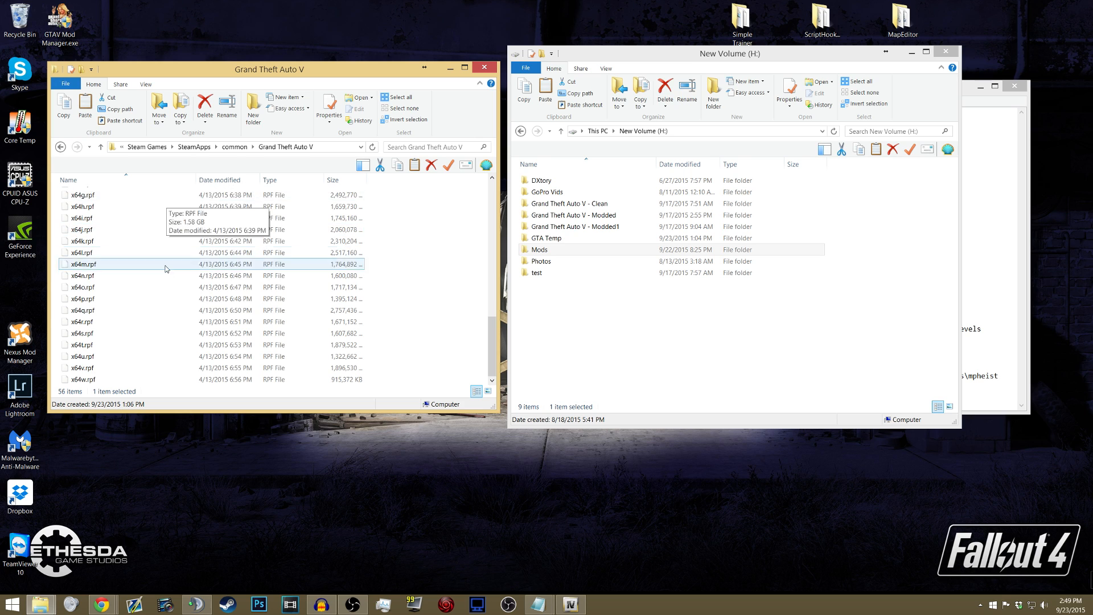
scroll(163, 269, "up", 5)
key("ctrl+a")
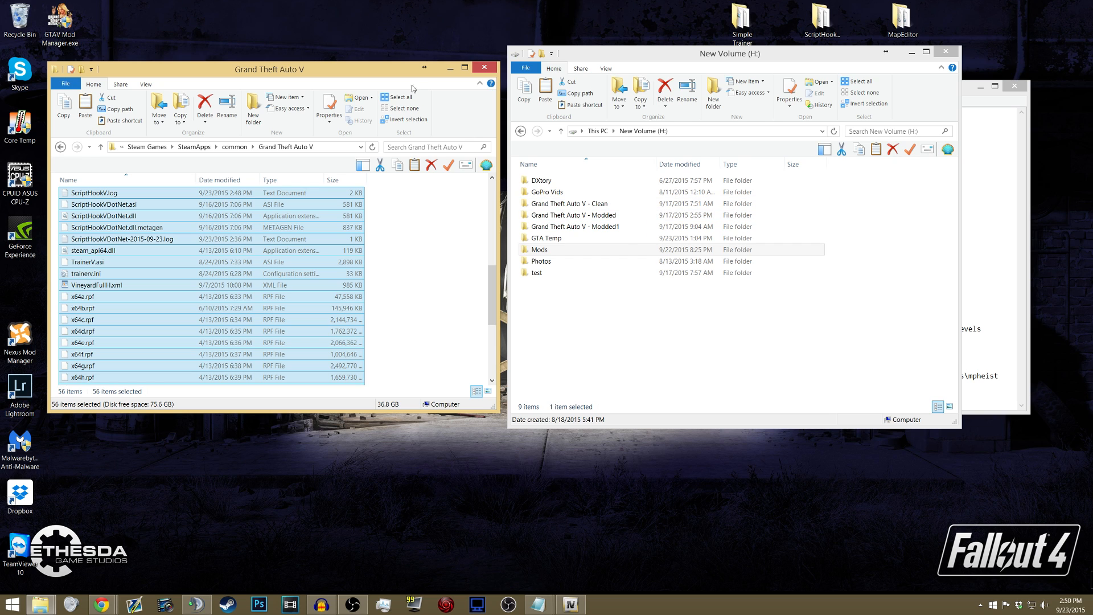
left_click(403, 228)
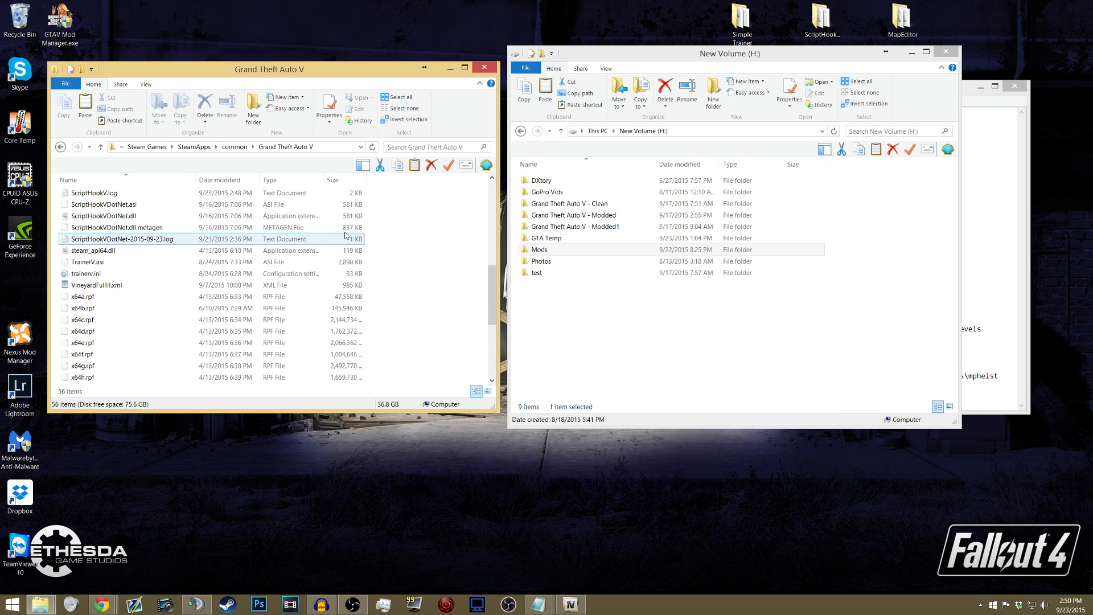
- Open the Grand Theft Auto V - Modded backup folder on drive H: and copy its entire contents
left_click(587, 227)
left_click(590, 215)
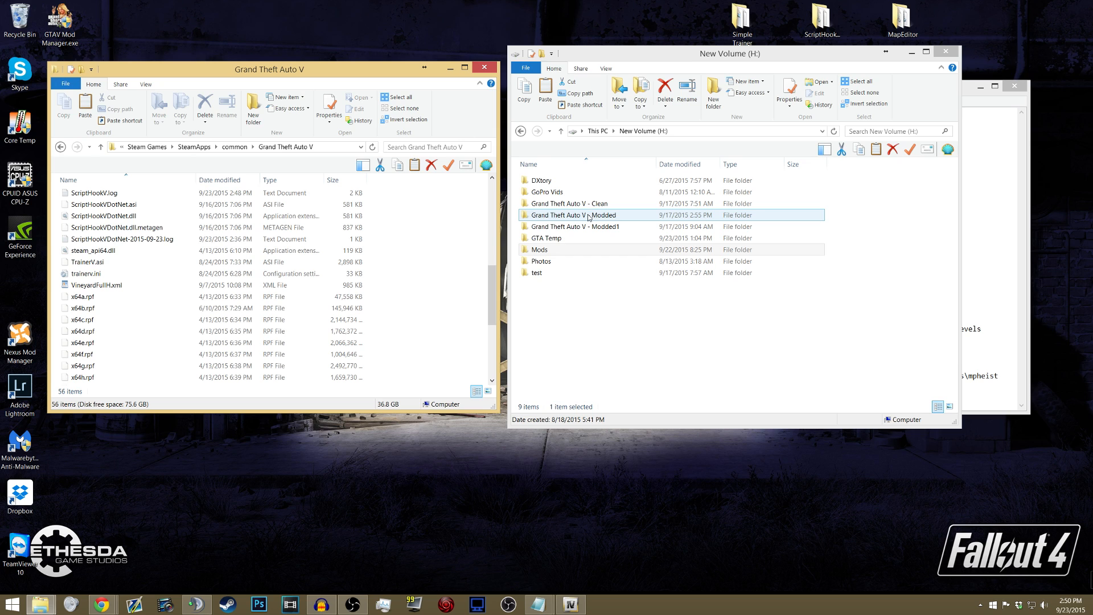
double_click(590, 215)
left_click(573, 236)
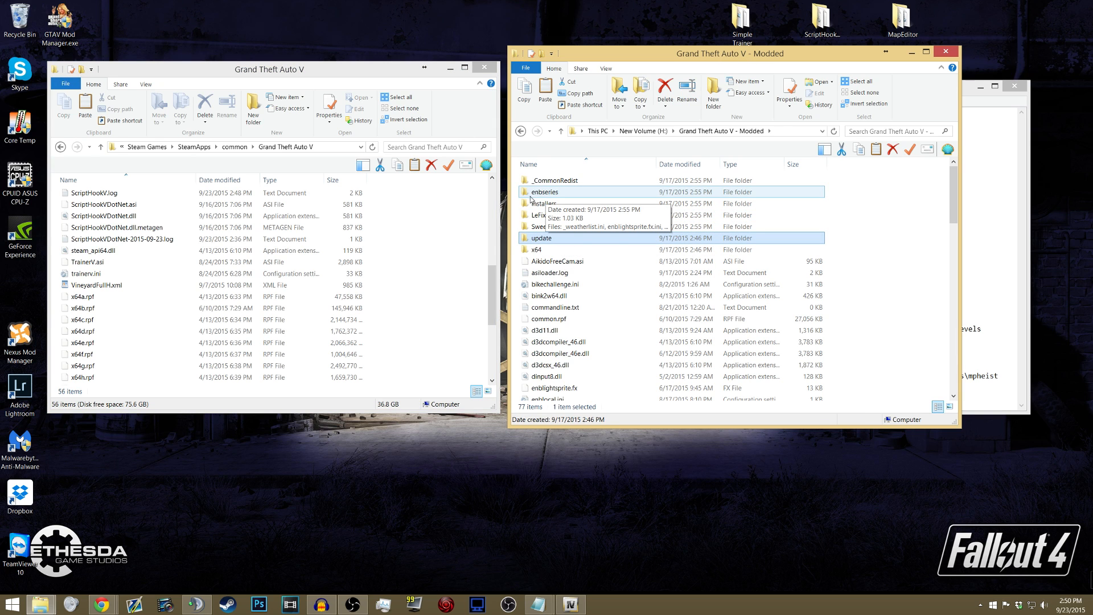
key("ctrl+a")
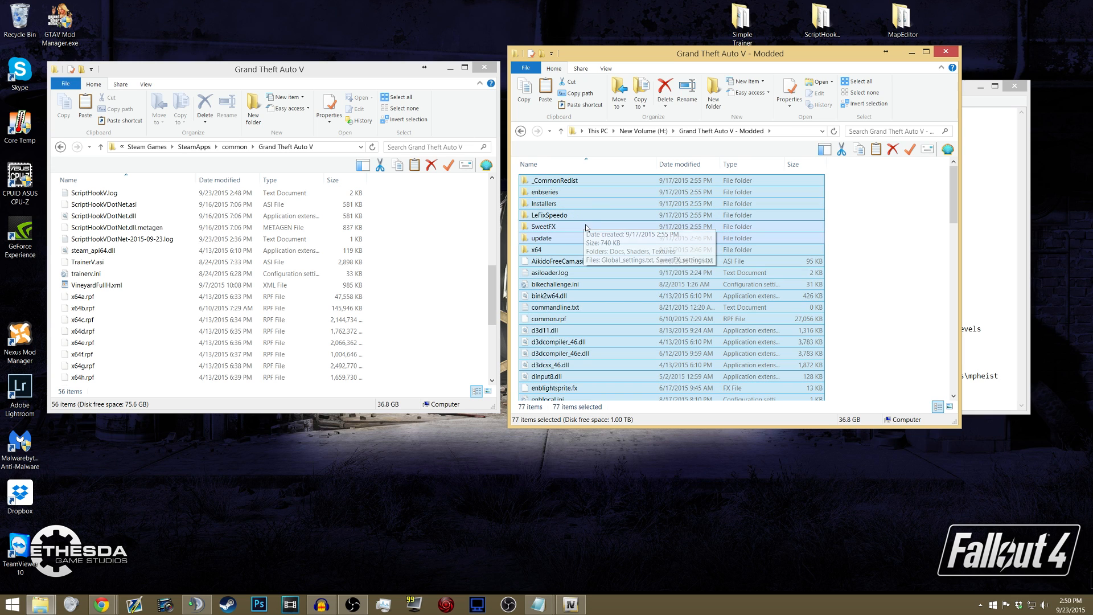
- Permanently delete everything in the main Grand Theft Auto V folder under SteamApps\common
left_click(135, 217)
key("ctrl+a")
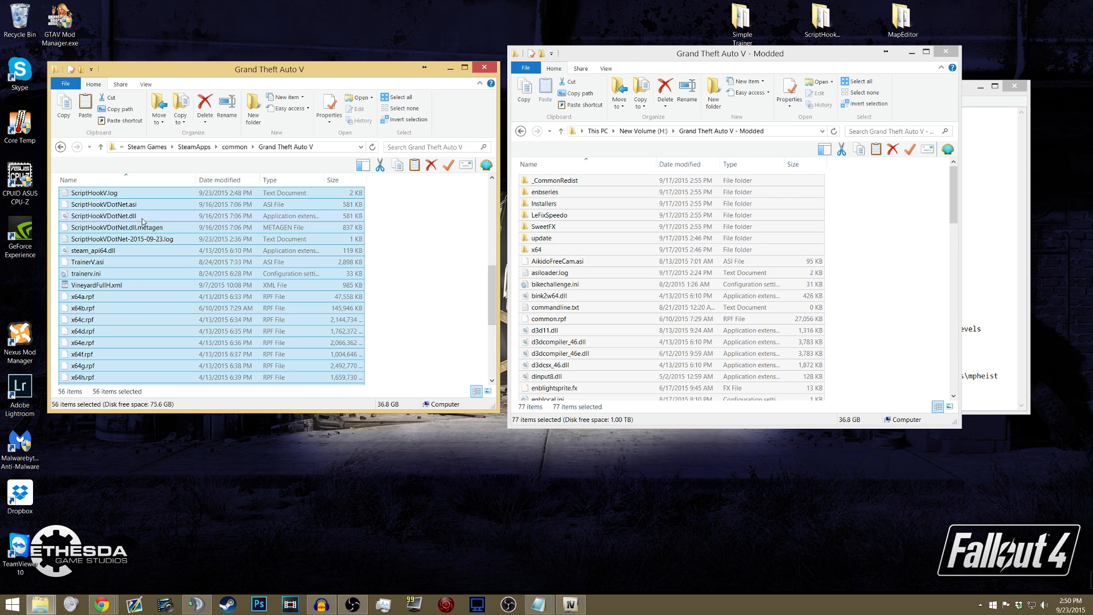
key("Delete")
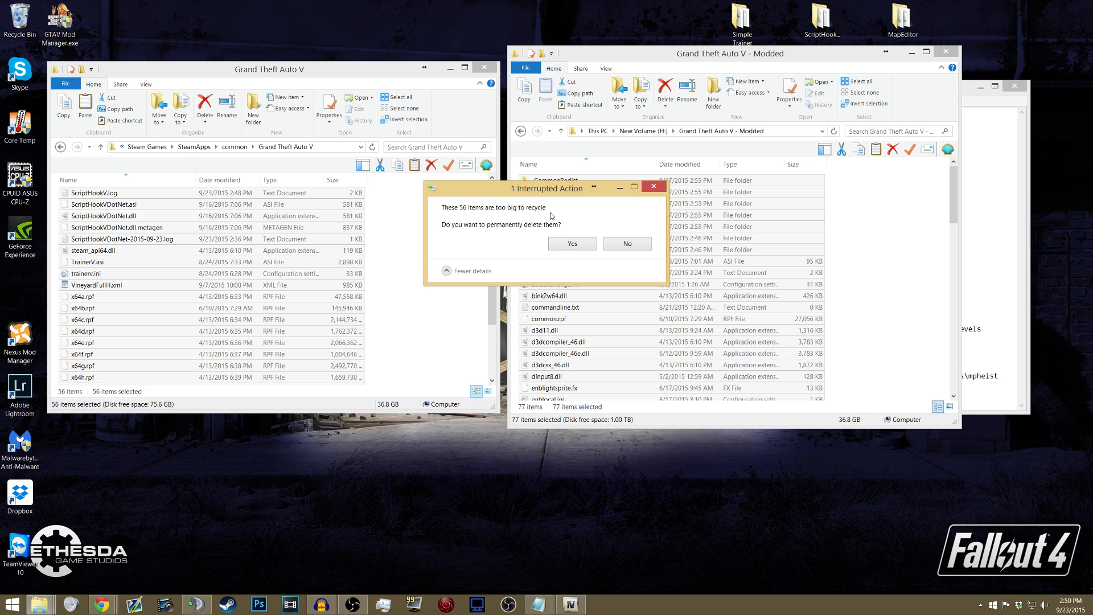
left_click(564, 244)
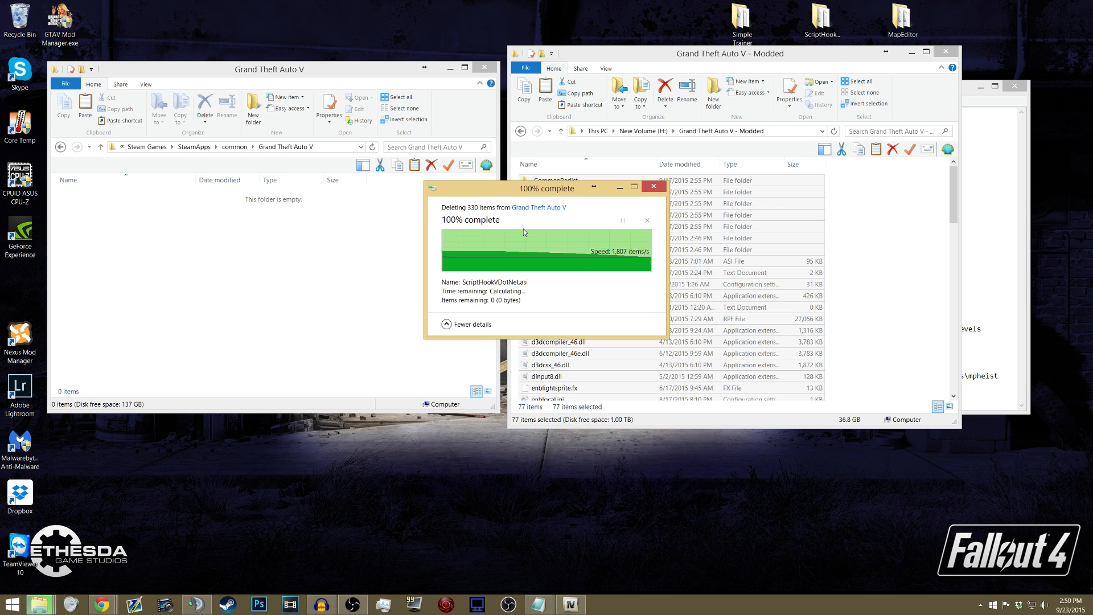
- Try pasting the modded backup into the emptied Grand Theft Auto V folder, and discard the partially copied _CommonRedist folder
left_click_drag(555, 190, 195, 234)
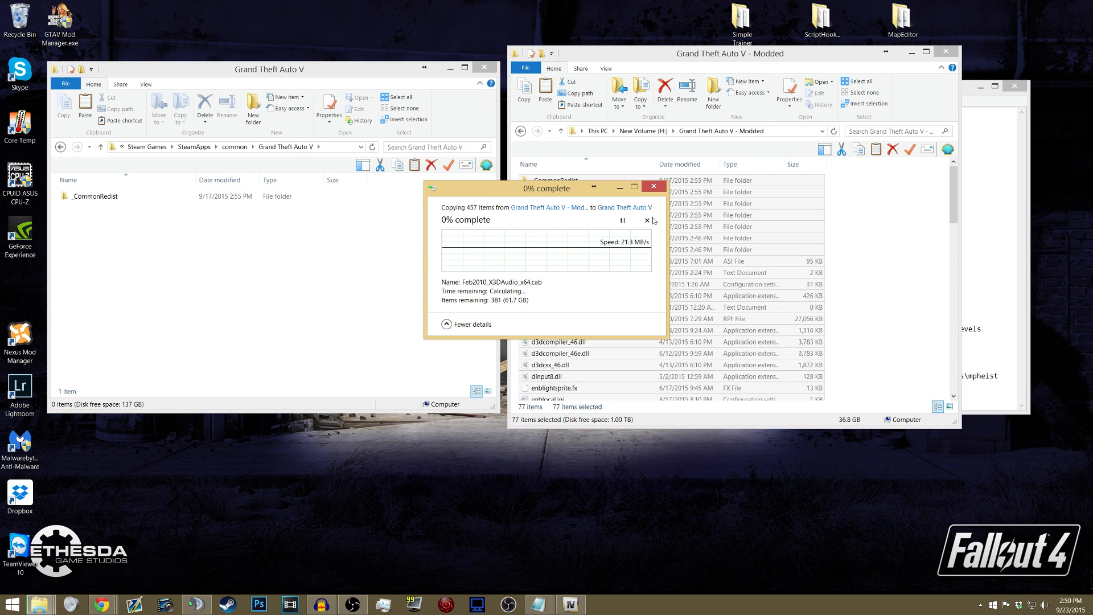
left_click(648, 221)
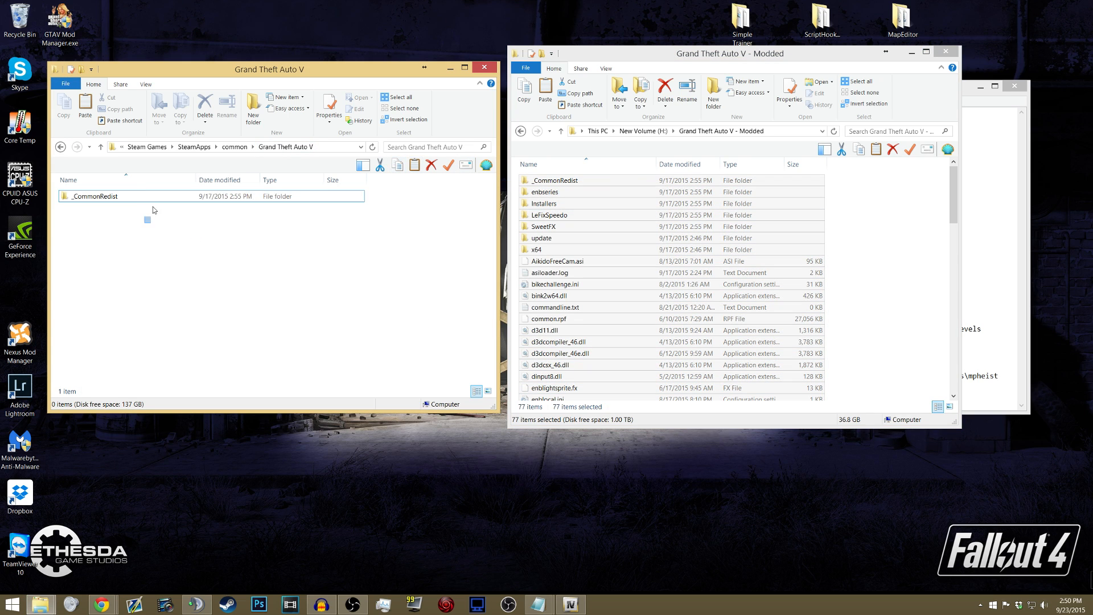
left_click(131, 196)
key("Delete")
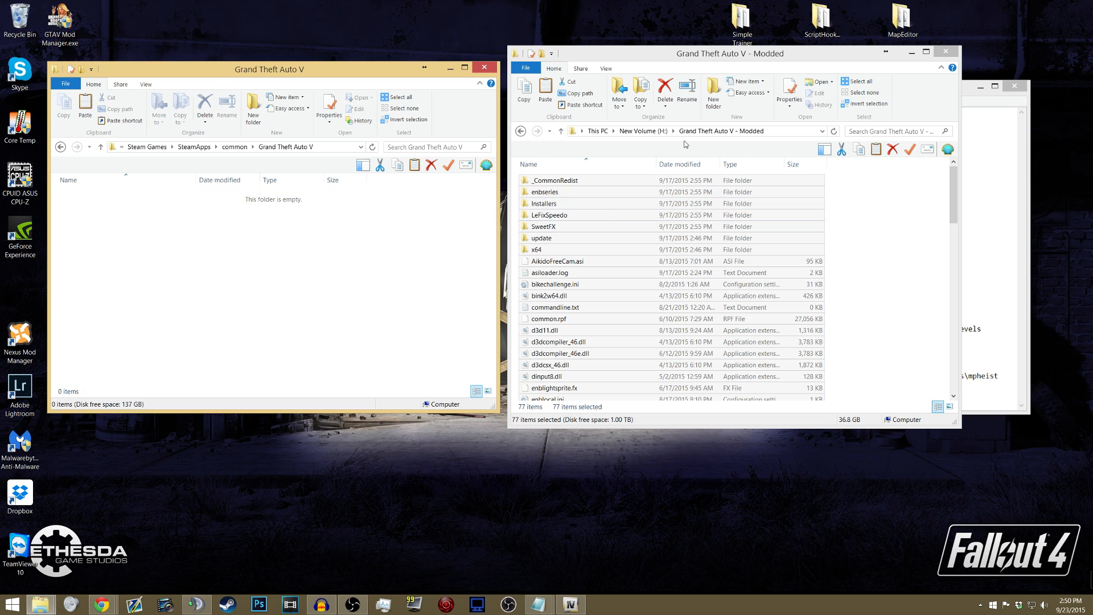
- Start copying the entire contents of the Grand Theft Auto V - Clean backup into the empty game folder
left_click(644, 132)
double_click(587, 204)
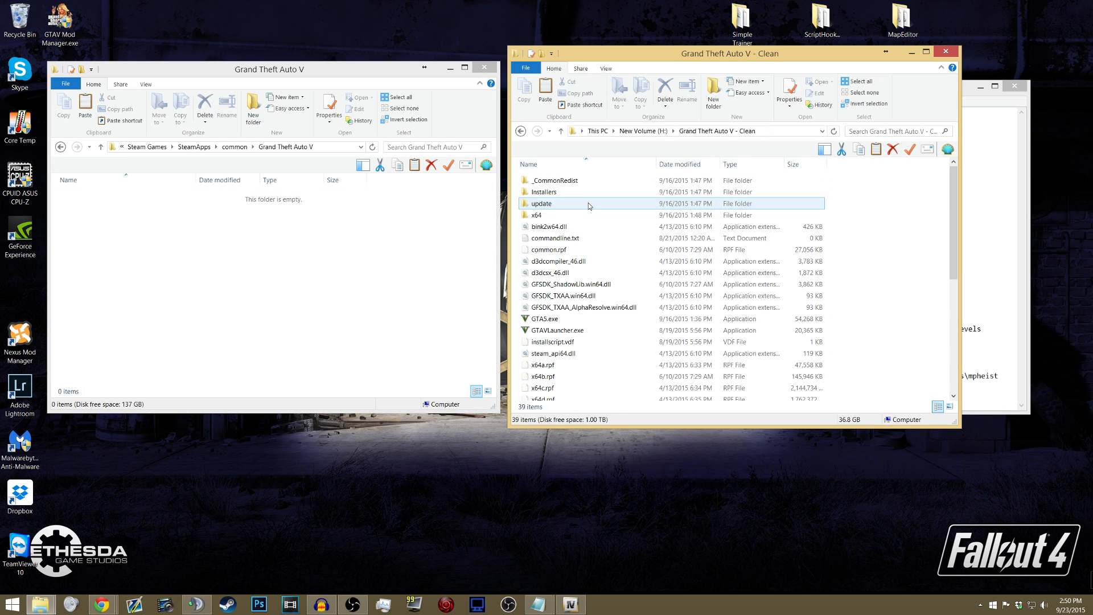
key("ctrl+a")
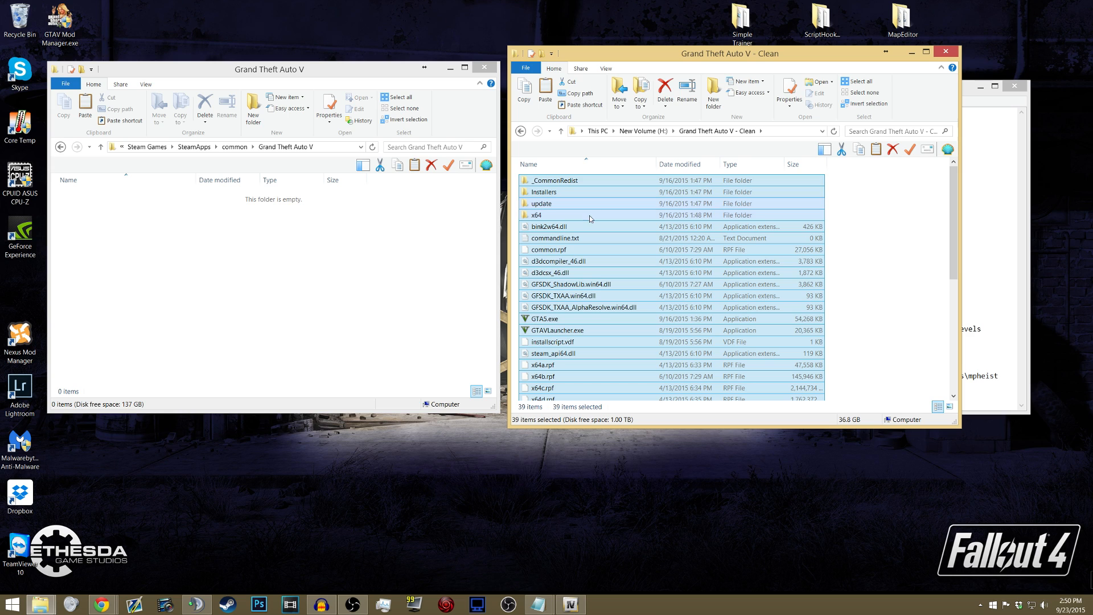
right_click(271, 229)
left_click(304, 291)
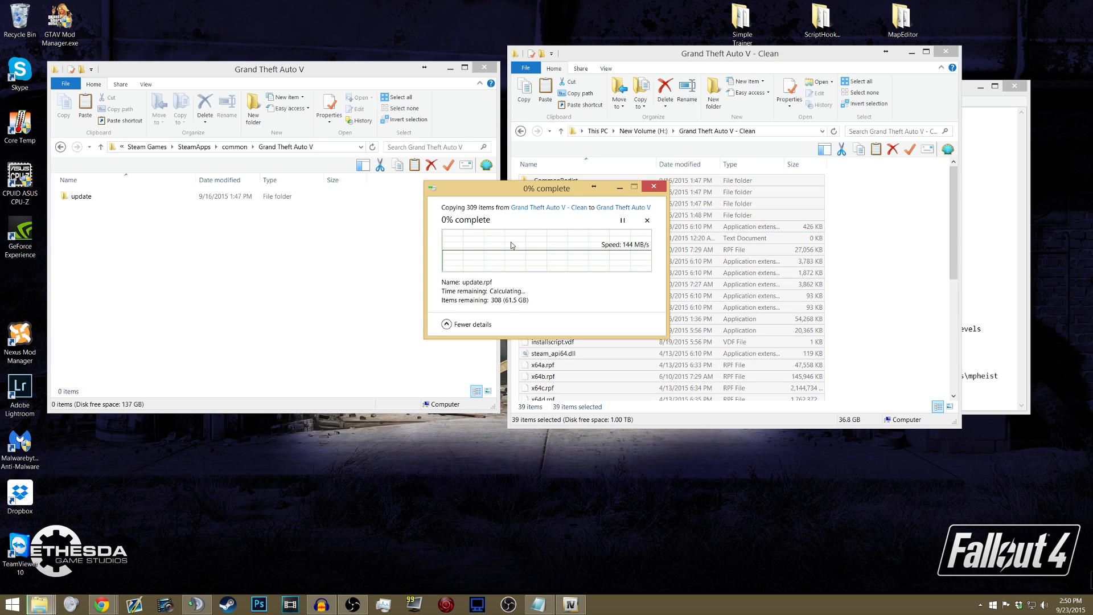
- Cancel the clean backup's transfer and delete the partially copied update folder from the game folder
left_click(647, 219)
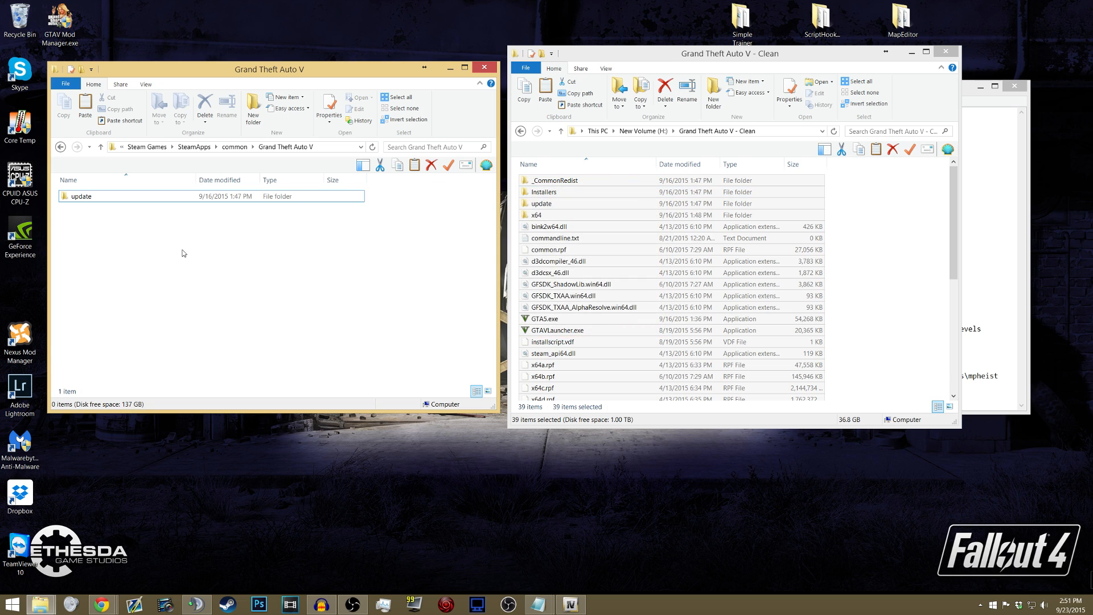
left_click_drag(169, 229, 154, 201)
key("Delete")
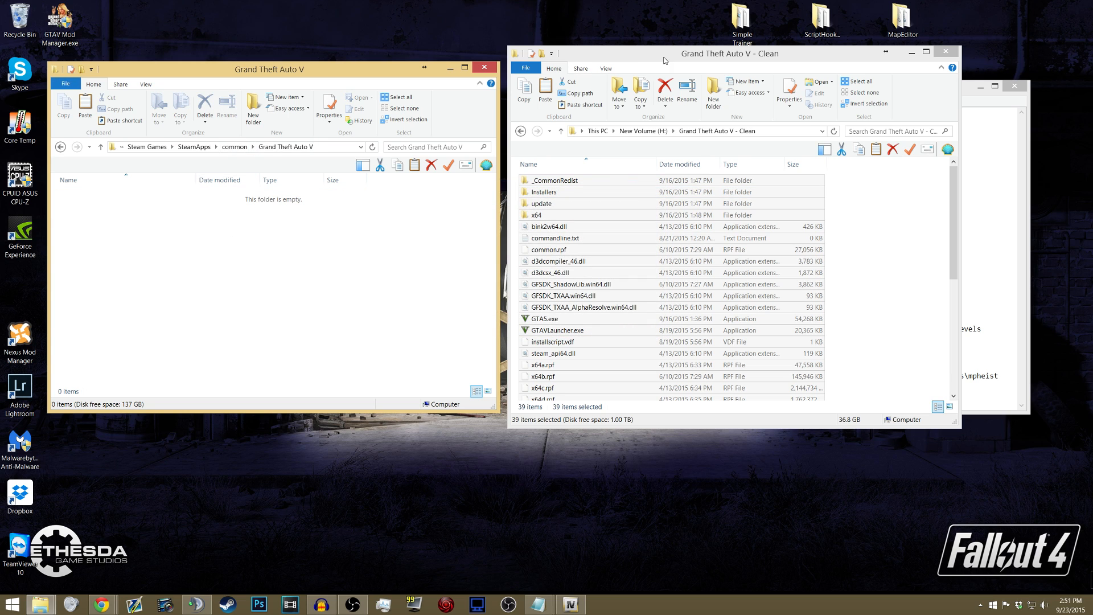
- Hide all open windows to show the desktop
left_click_drag(658, 57, 658, 63)
left_click(334, 74)
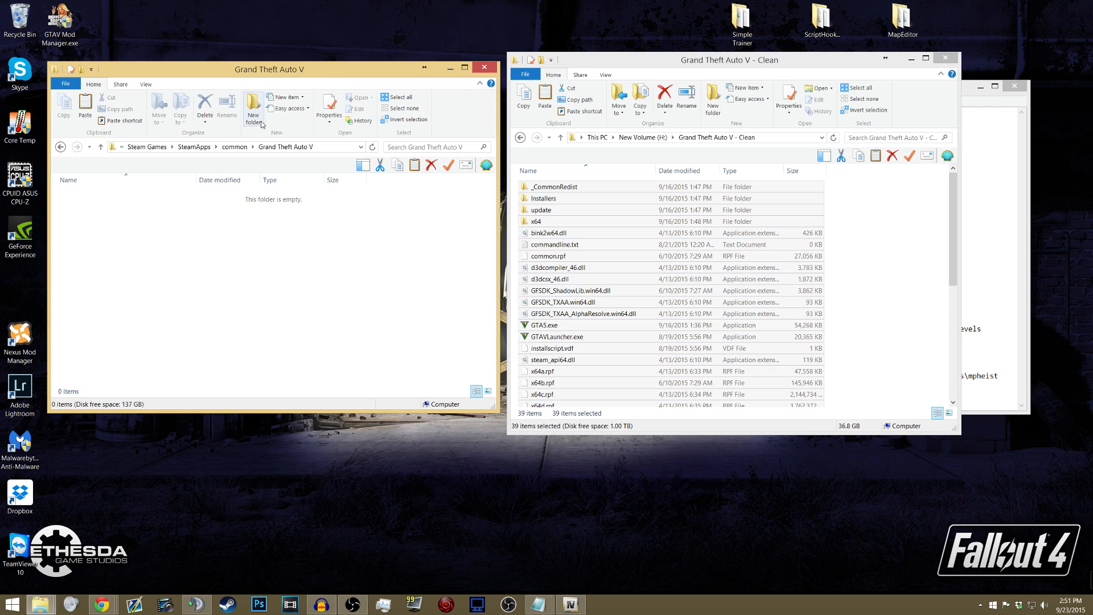
left_click(159, 148)
key("super+d")
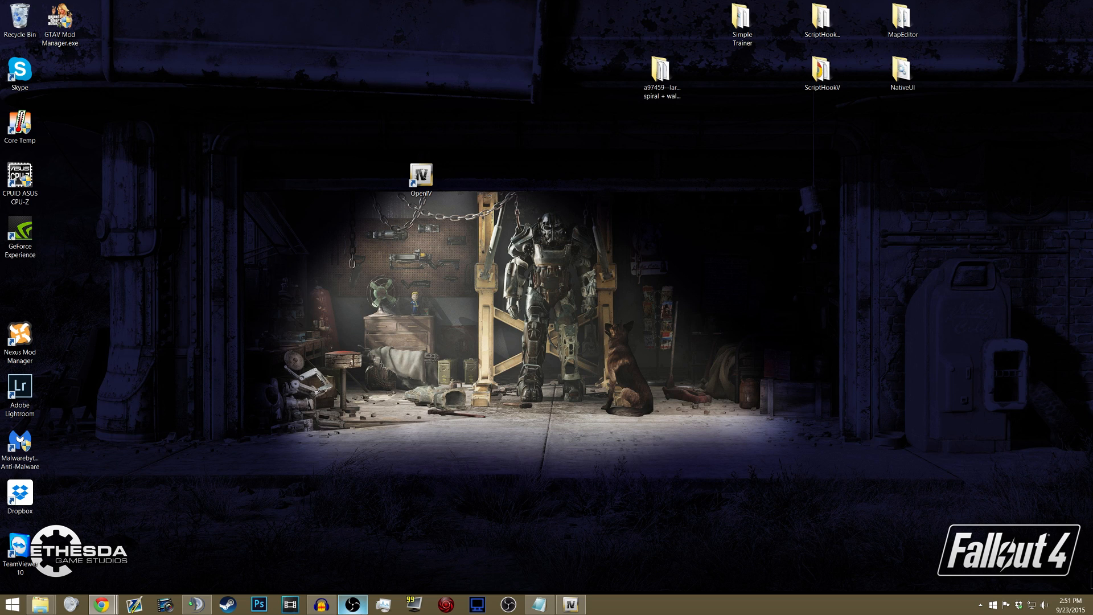
mouse_move(352, 604)
left_click_drag(451, 133, 391, 237)
left_click(453, 133)
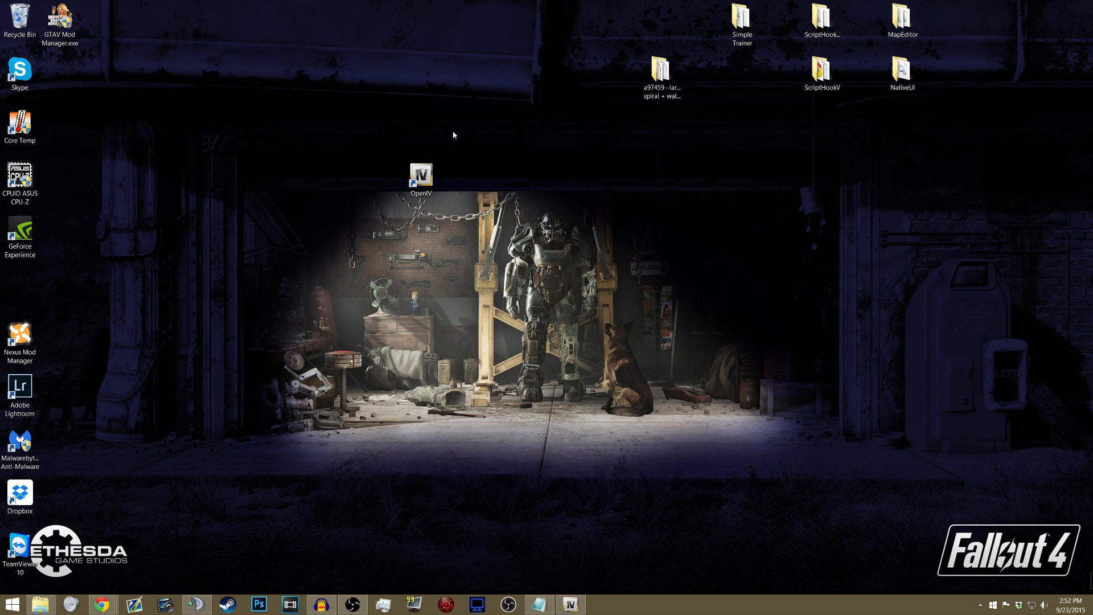
left_click_drag(454, 135, 391, 245)
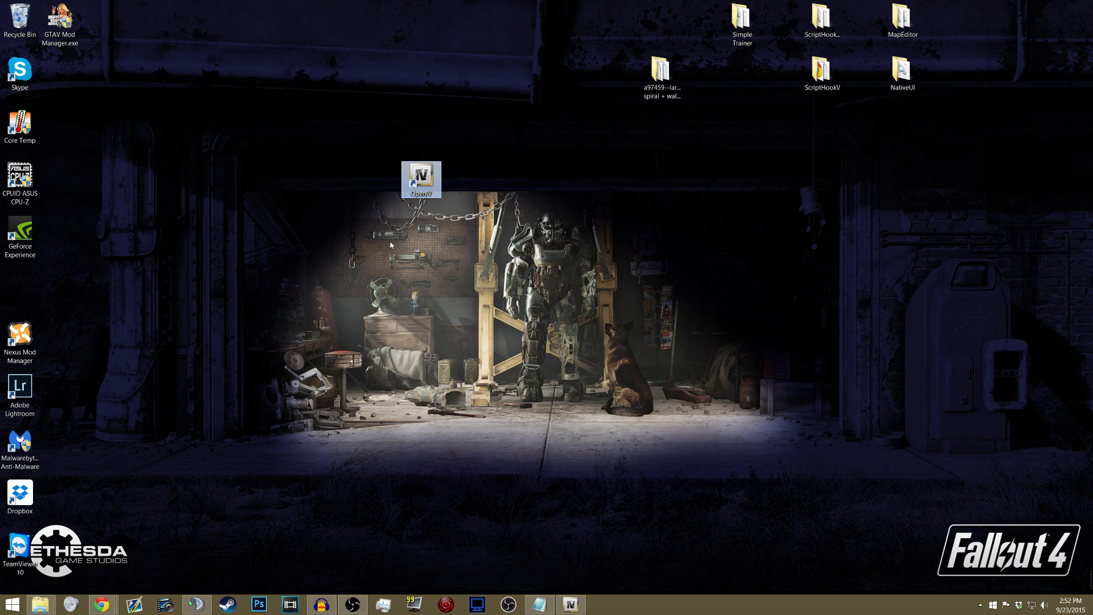
left_click_drag(472, 134, 374, 236)
left_click(380, 523)
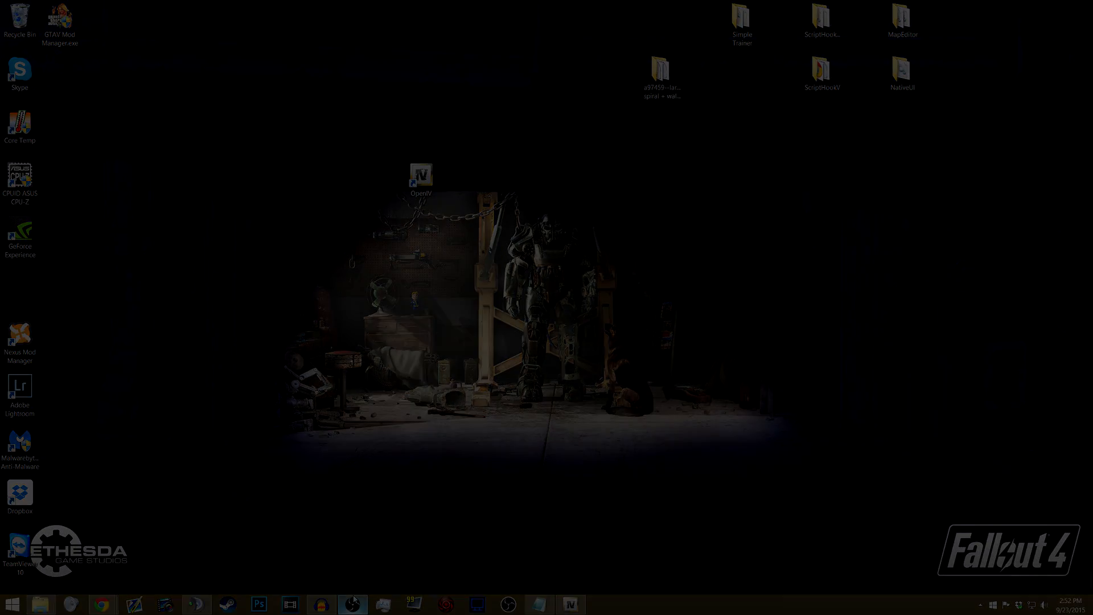